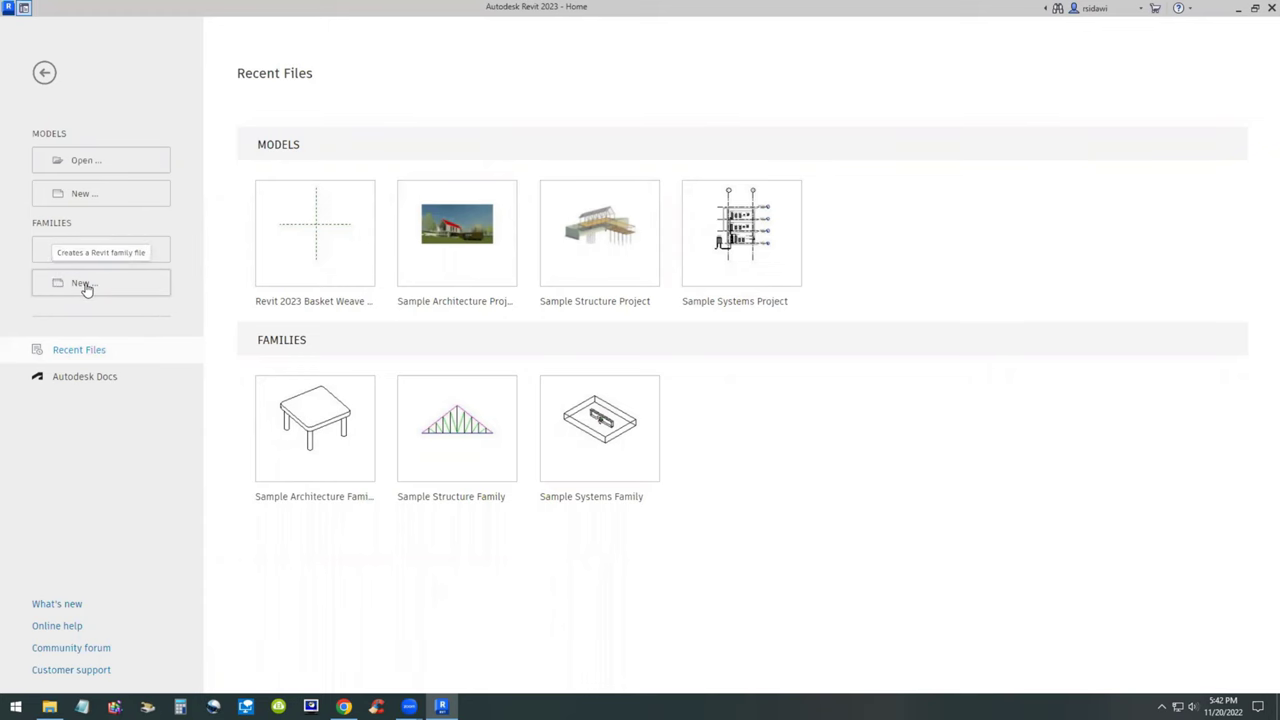
- Create a new family from the English-Imperial Generic Model Adaptive.rft template
left_click(86, 286)
double_click(785, 109)
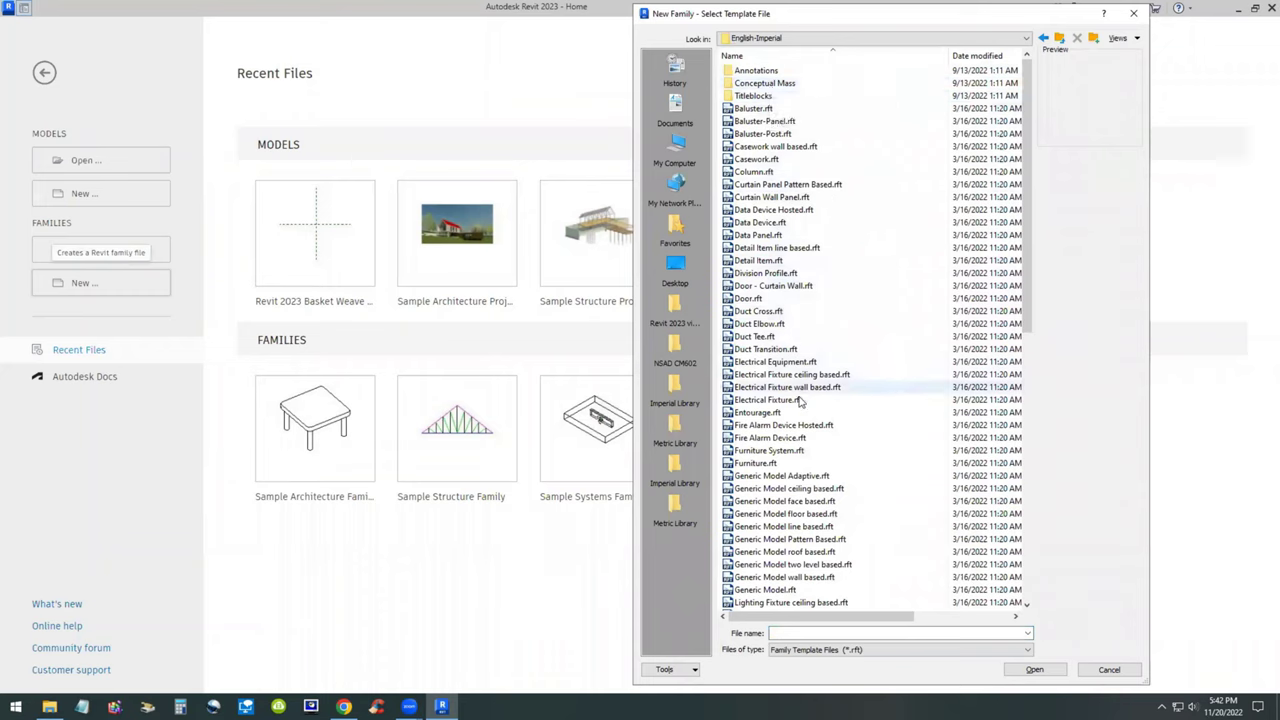
left_click(815, 477)
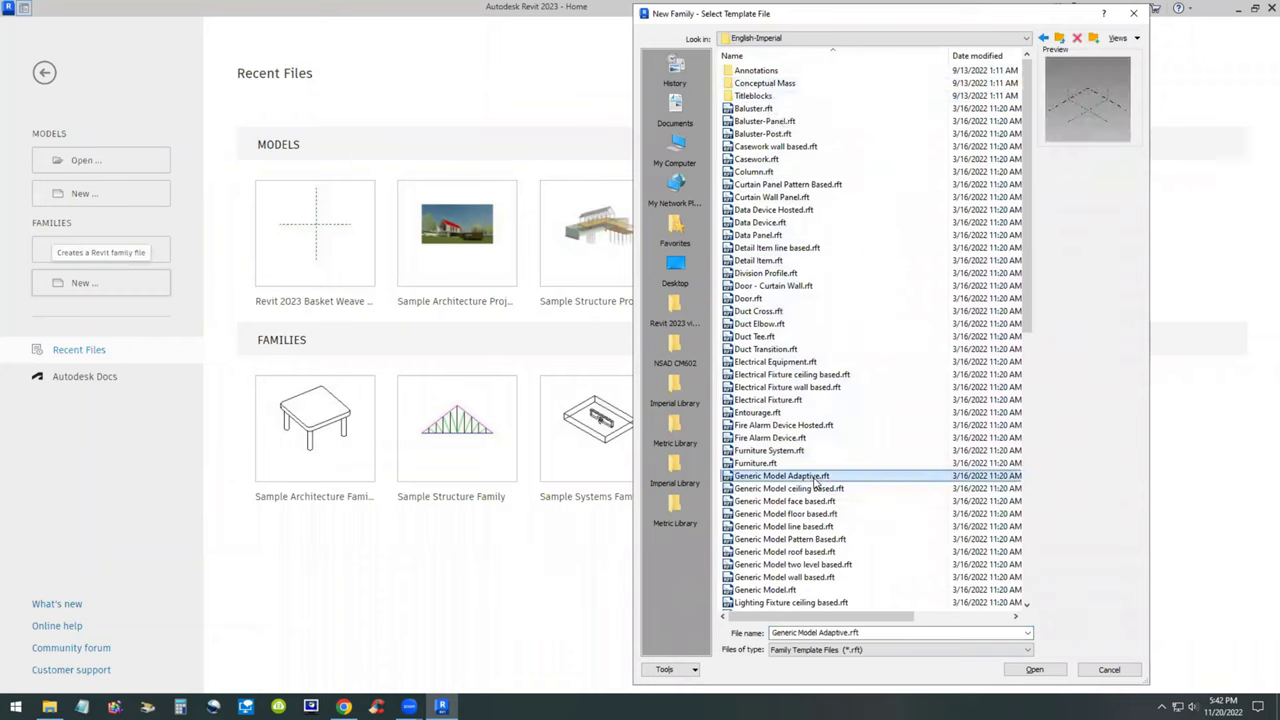
left_click(1035, 670)
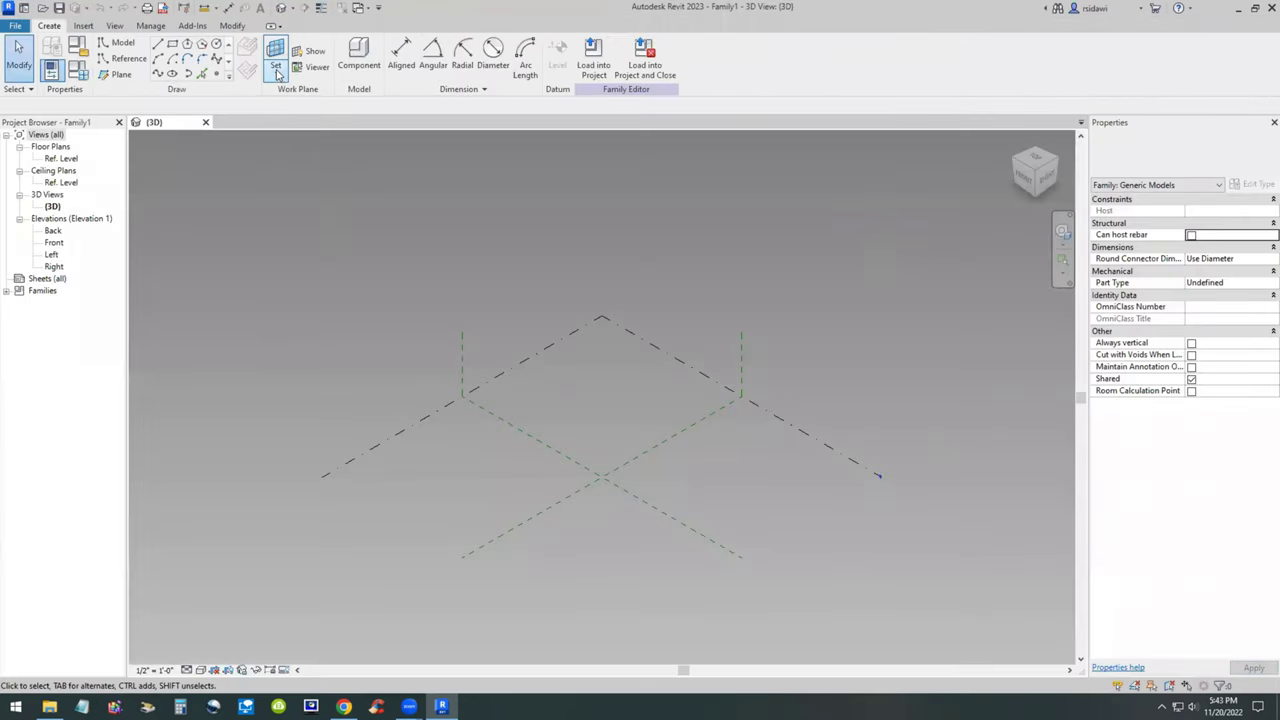
- Set the Ref. Level as the work plane, show it, and orbit to look across it
left_click(276, 60)
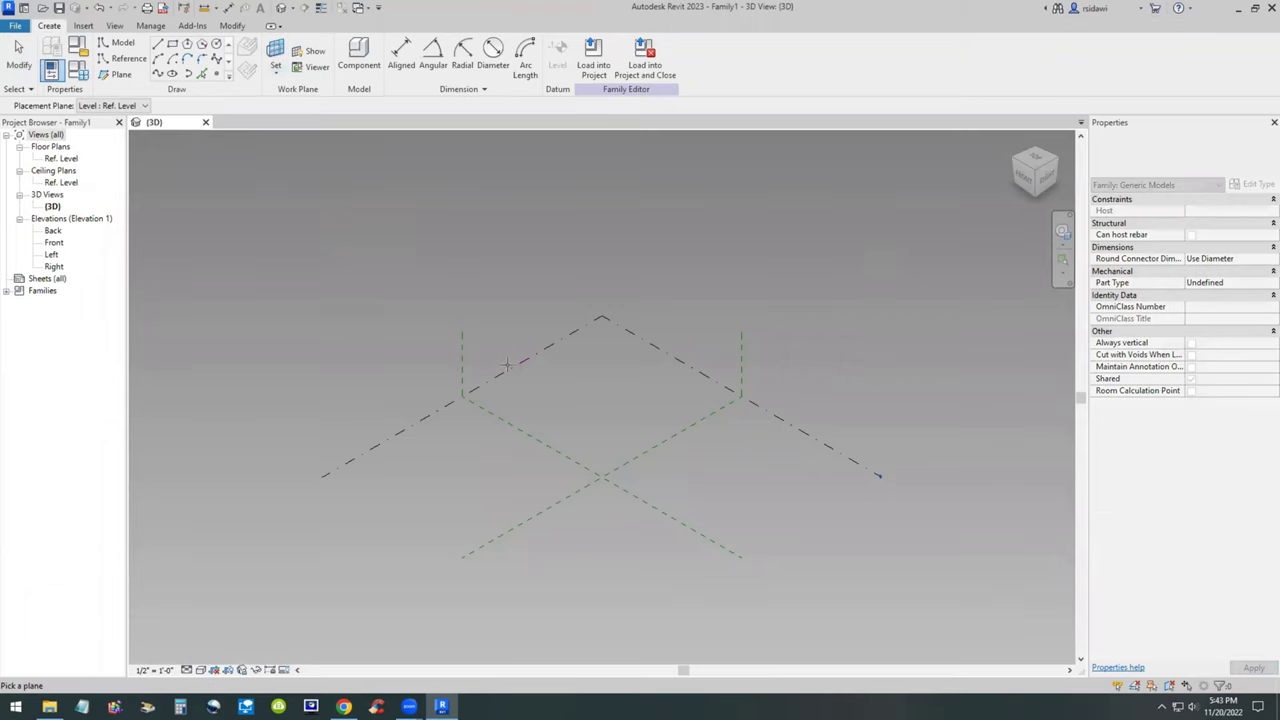
left_click(473, 355)
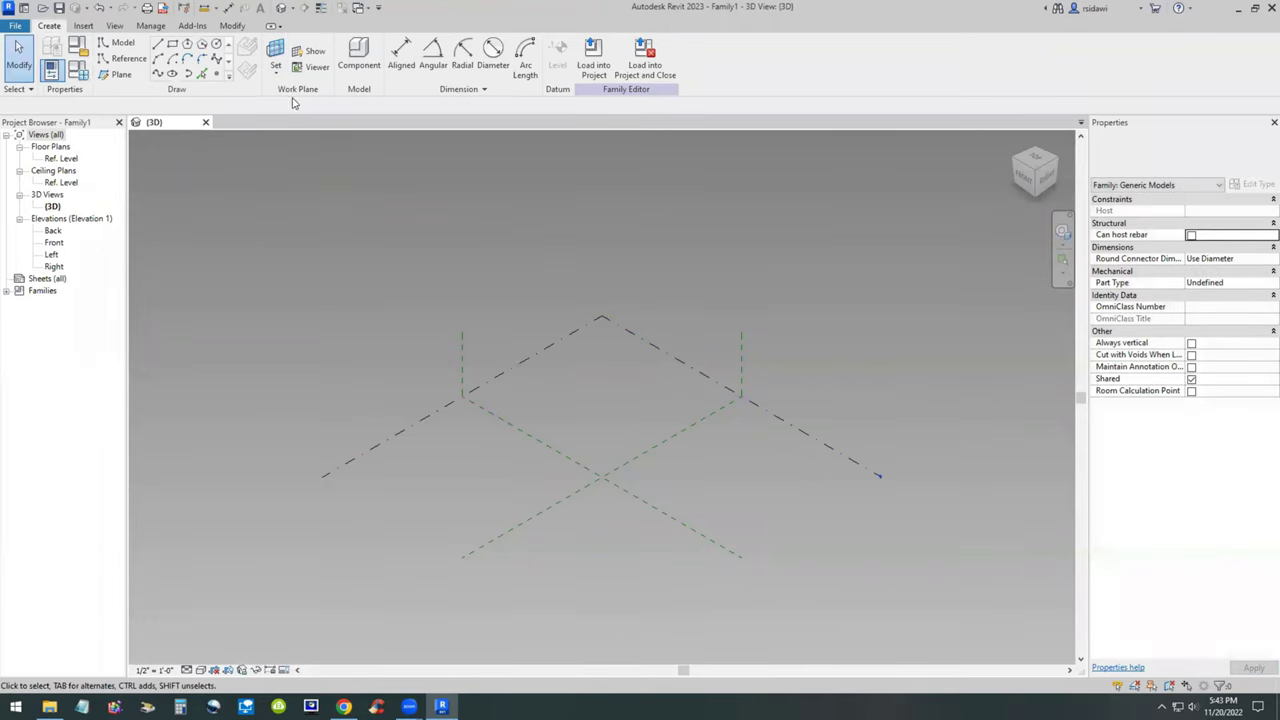
left_click(308, 53)
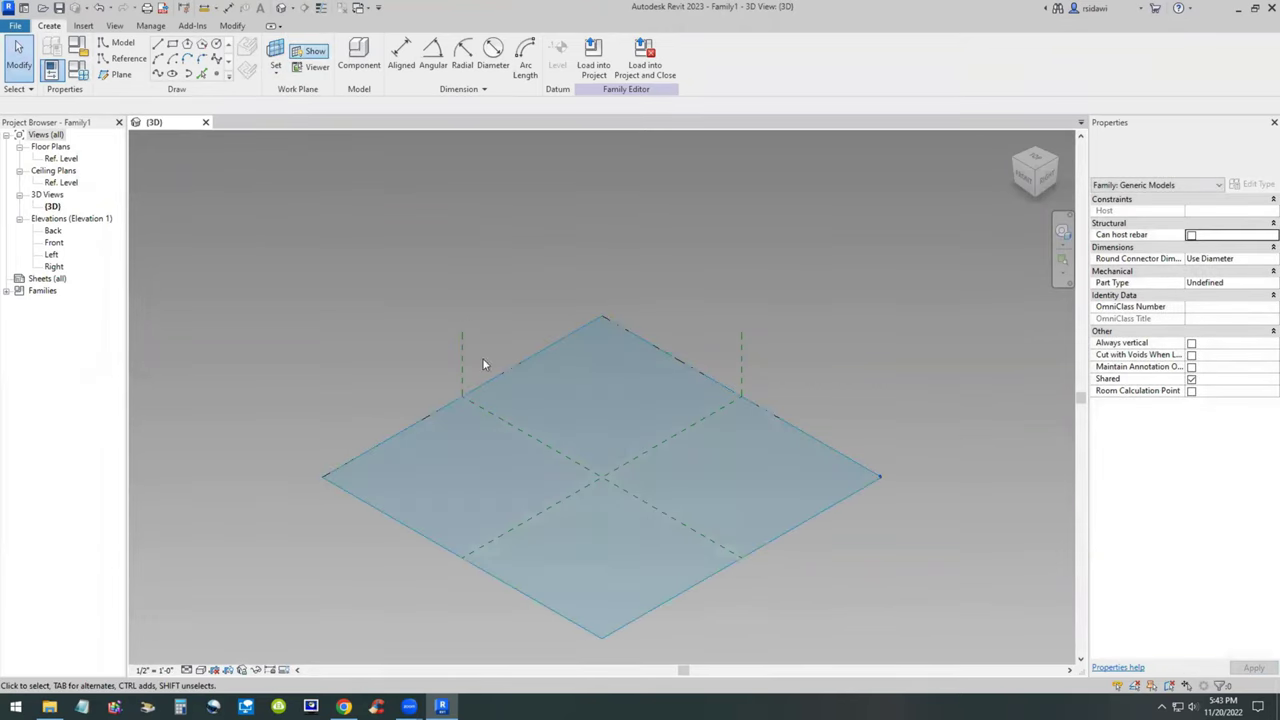
scroll(603, 492, "up", 5)
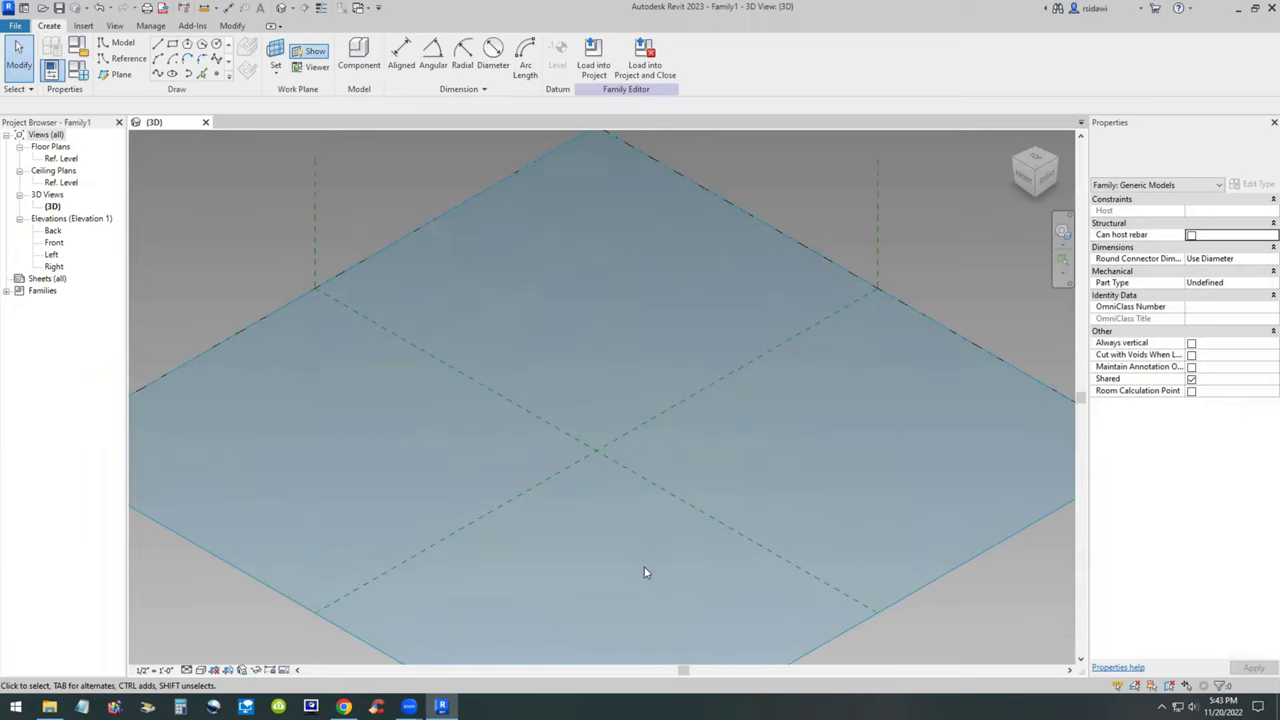
middle_click_drag(443, 486, 470, 452, "shift")
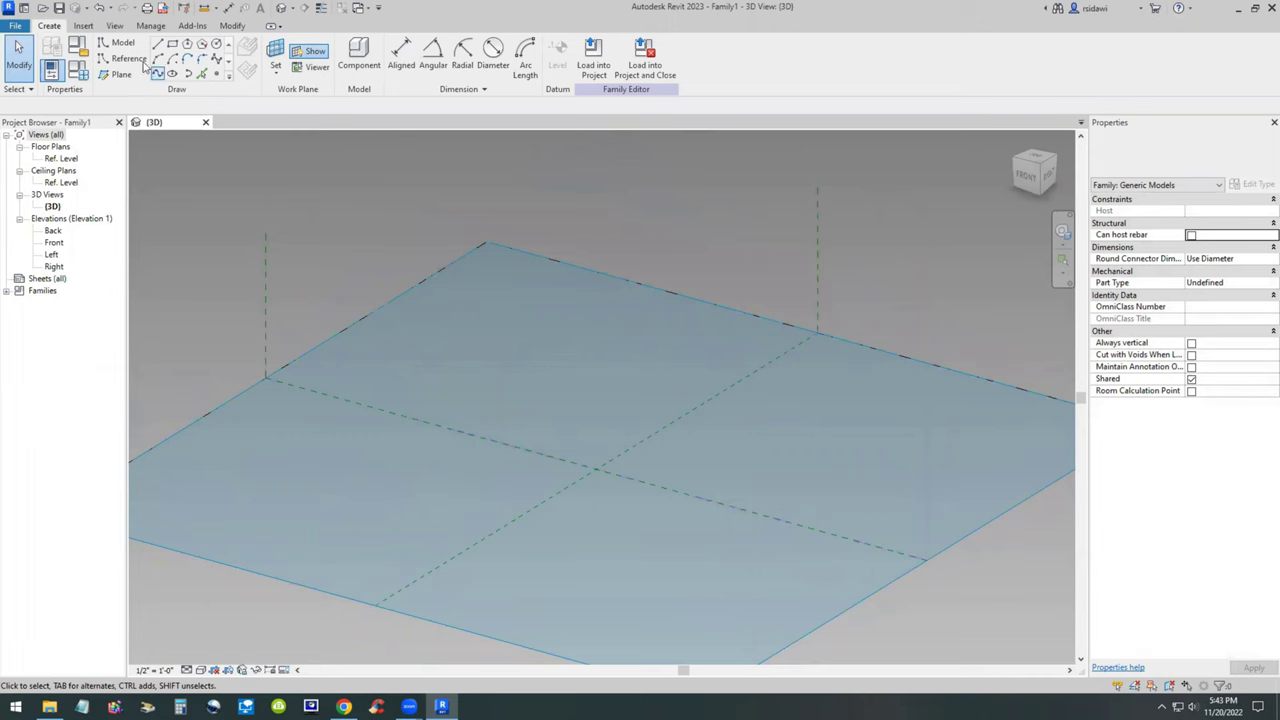
- Place fourteen reference points on the work plane along the centre front/back reference plane
left_click(216, 75)
left_click(204, 76)
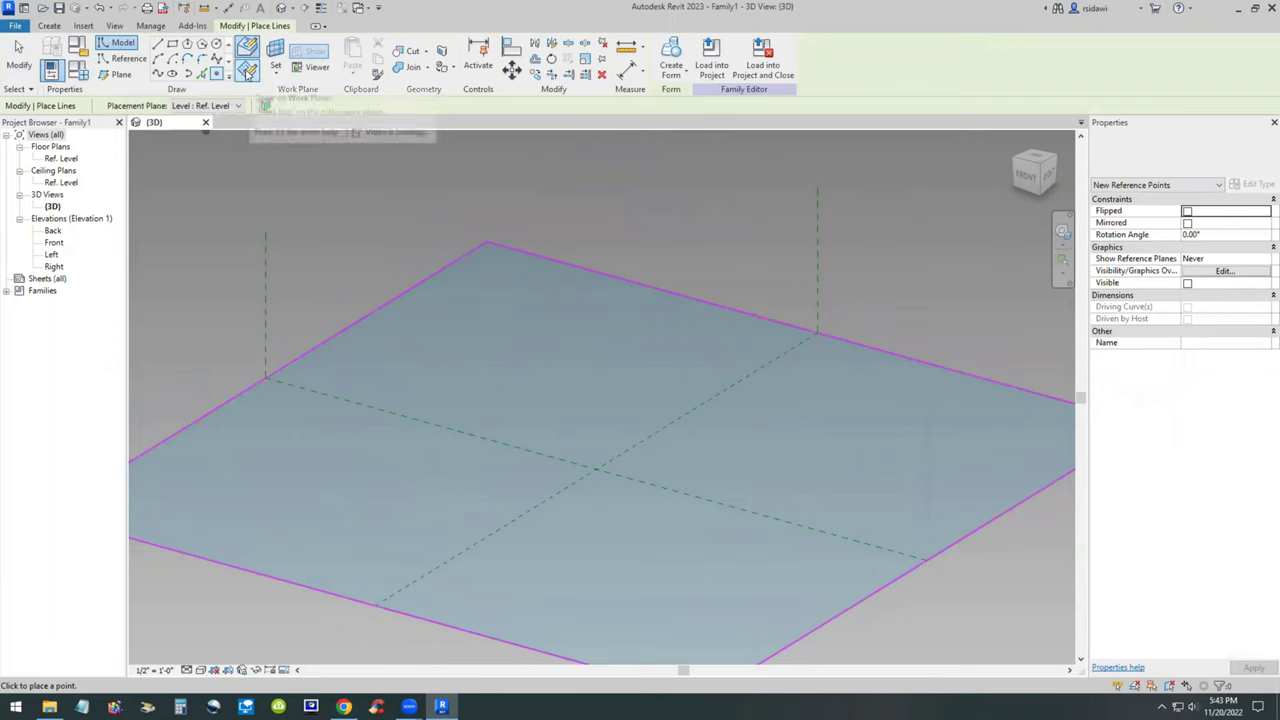
left_click(247, 73)
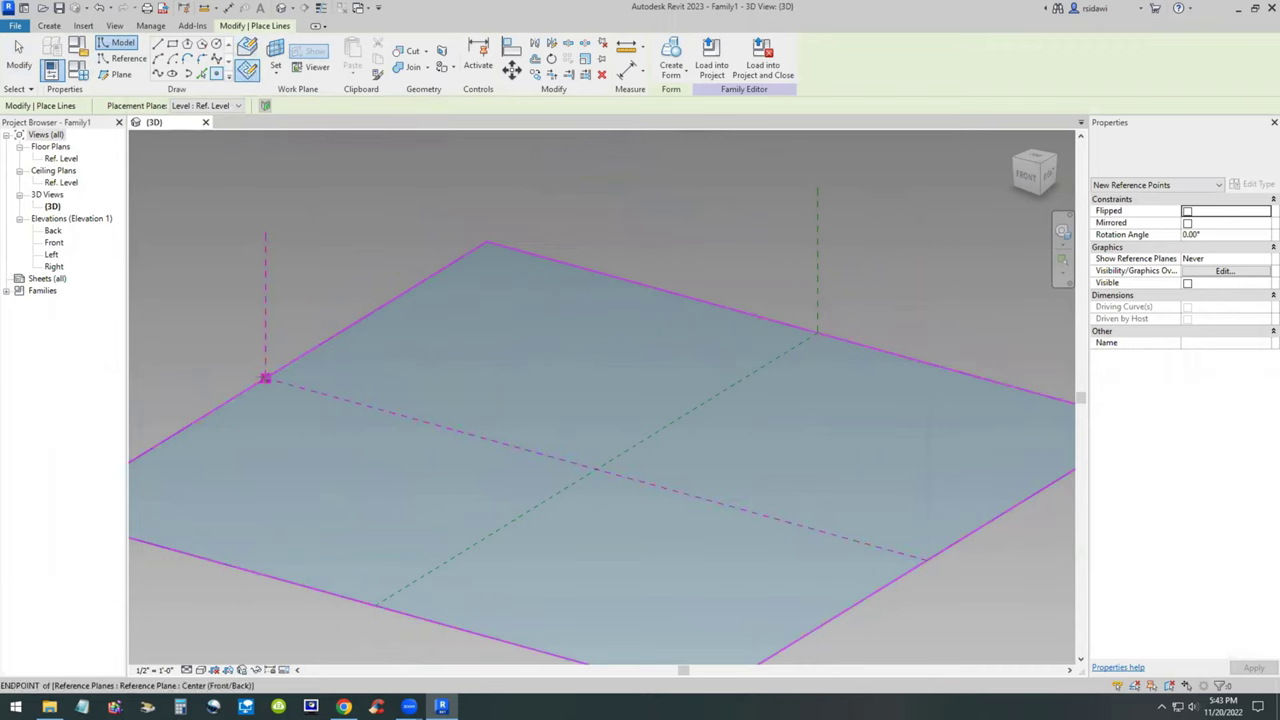
left_click(264, 378)
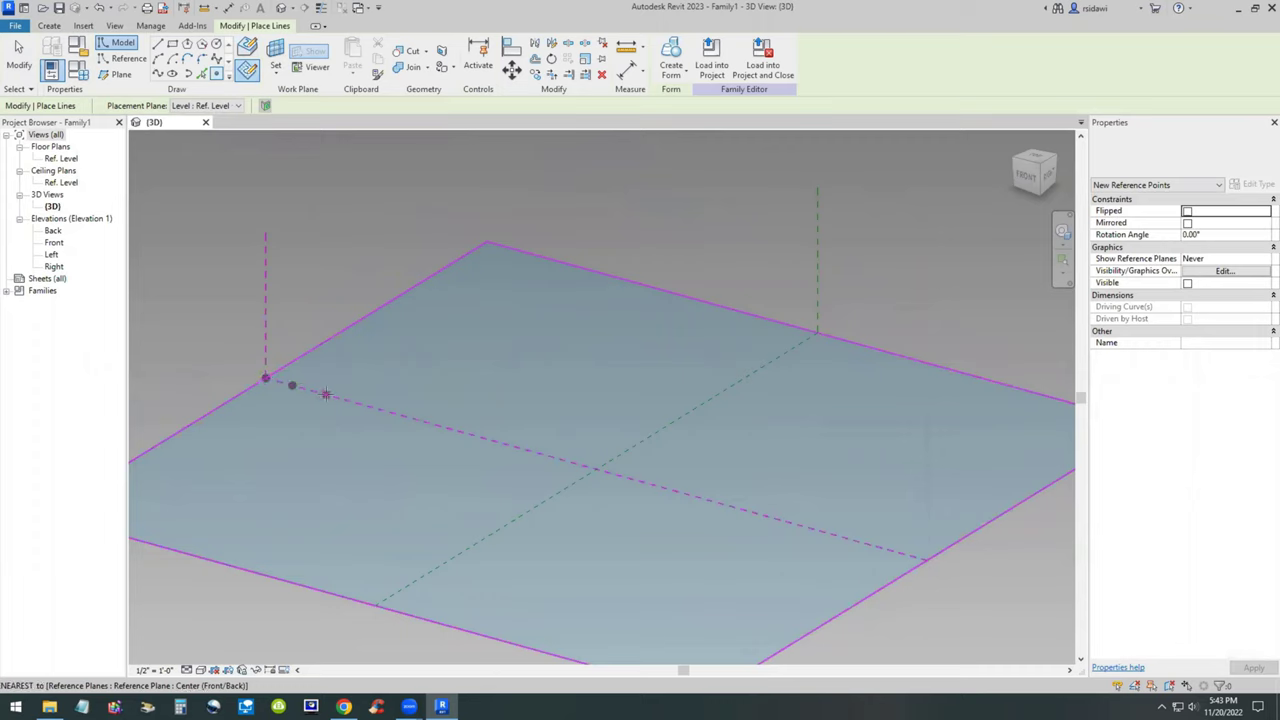
left_click(356, 402)
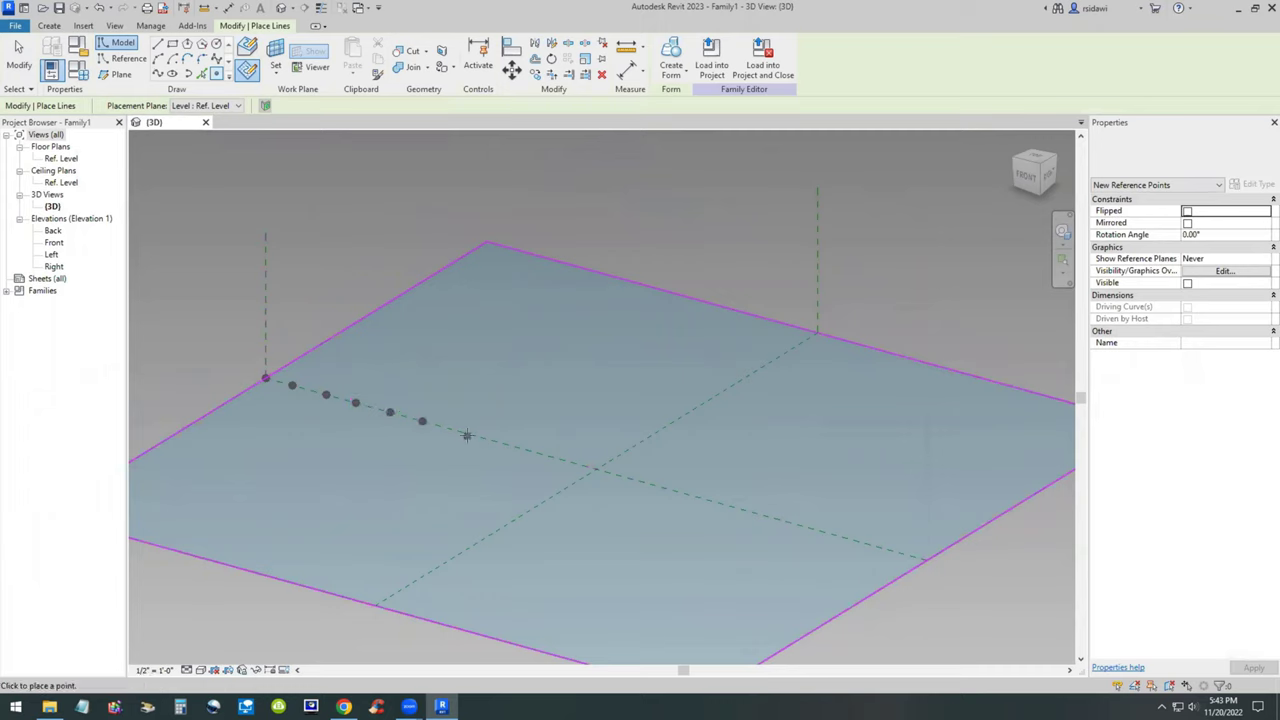
left_click(474, 436)
left_click(547, 456)
left_click(596, 469)
left_click(646, 483)
left_click(698, 497)
left_click(755, 513)
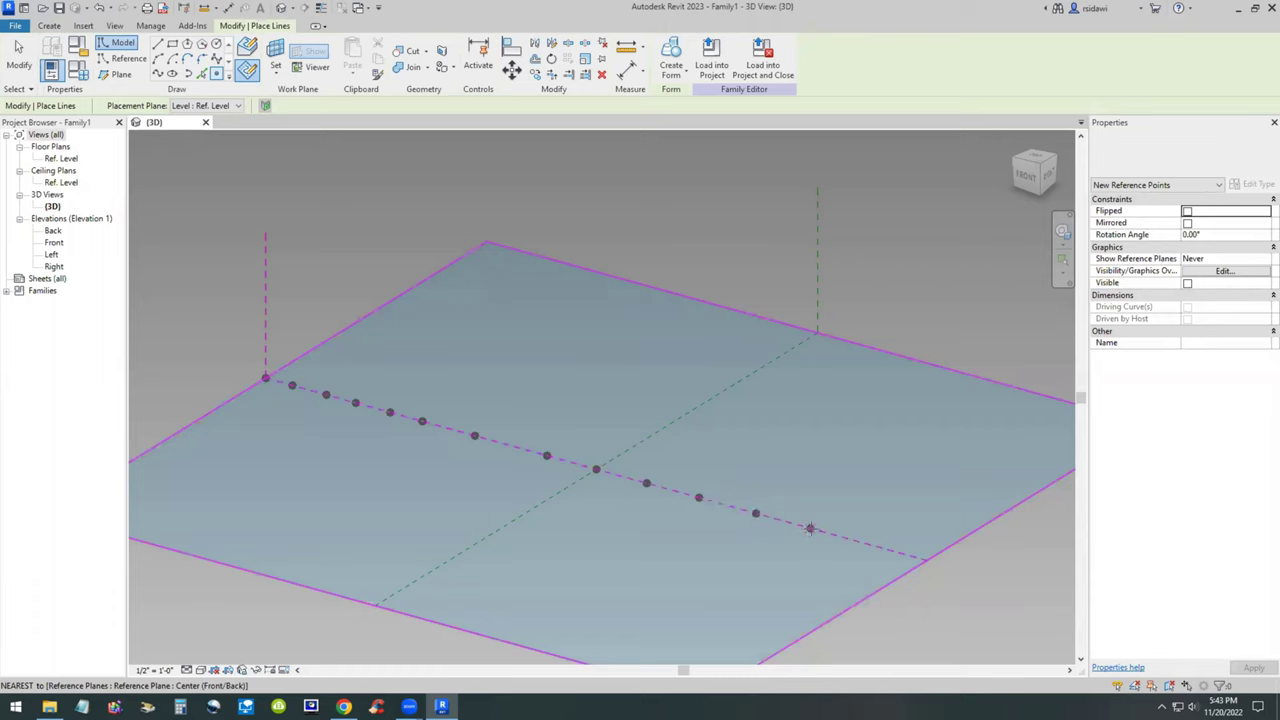
left_click(880, 547)
left_click(777, 485)
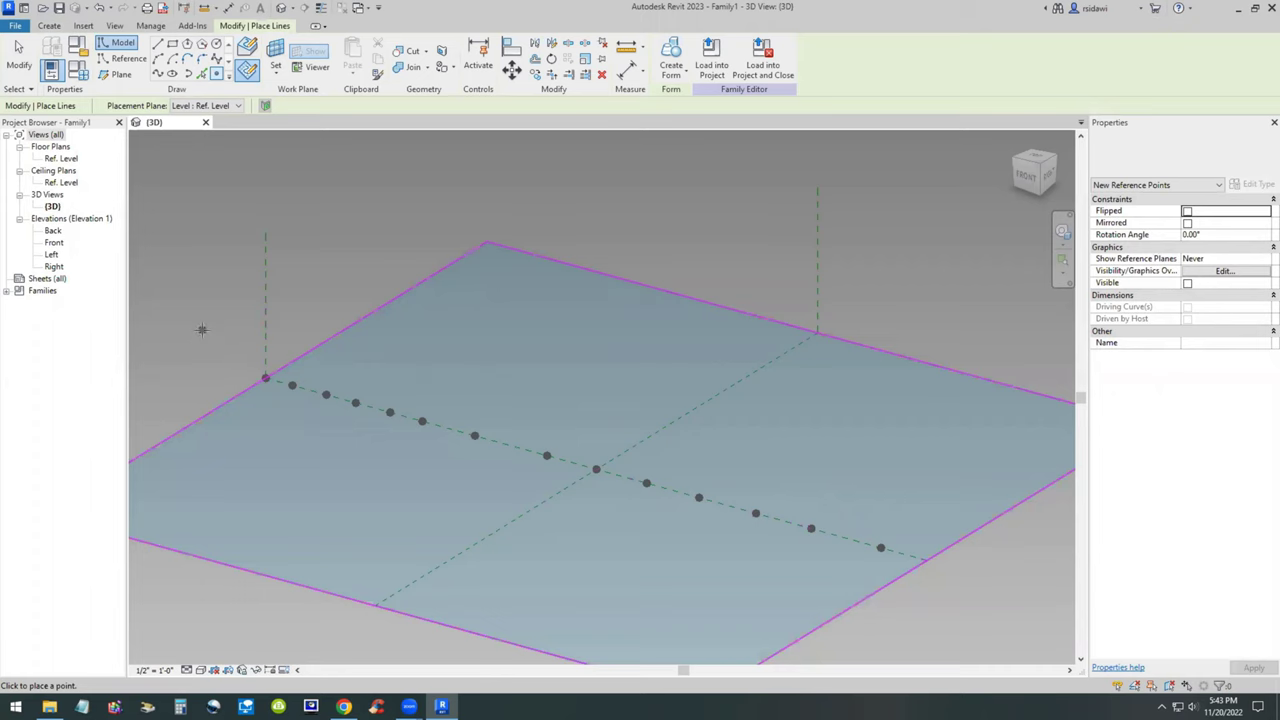
- Select all fourteen reference points and make them numbered adaptive points
key("Escape")
key("Escape")
left_click_drag(209, 331, 929, 571)
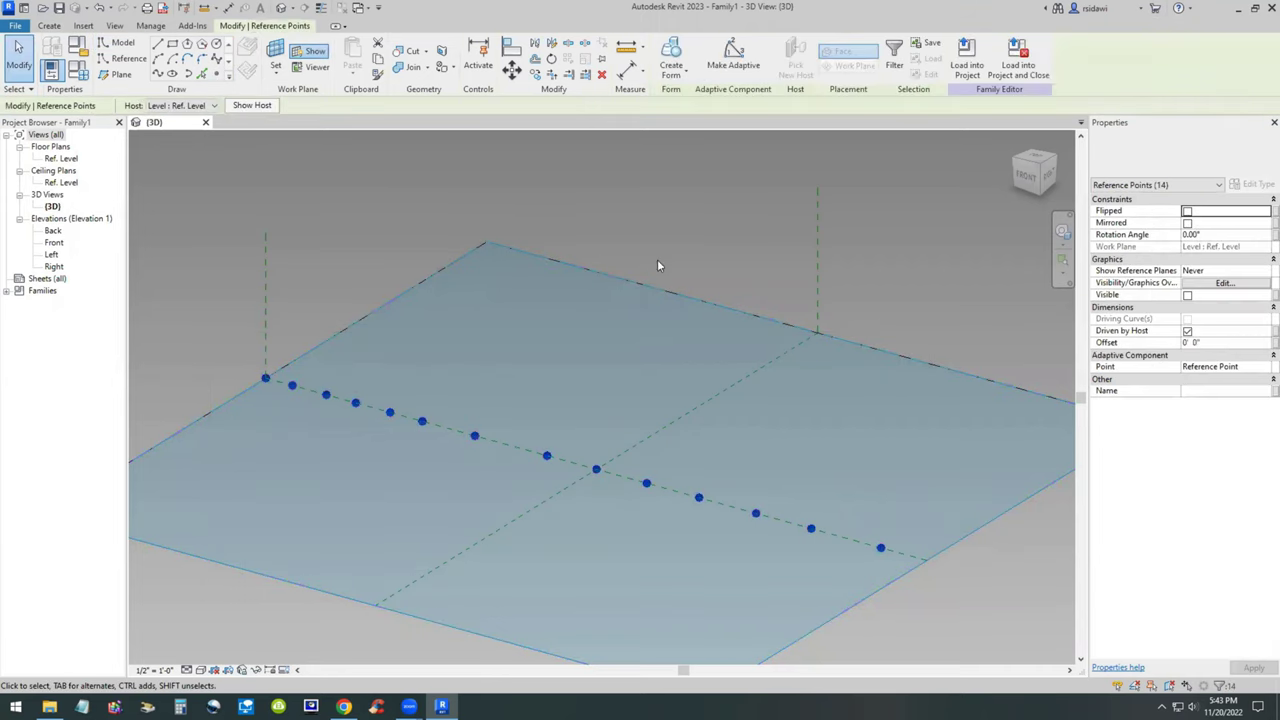
left_click(740, 66)
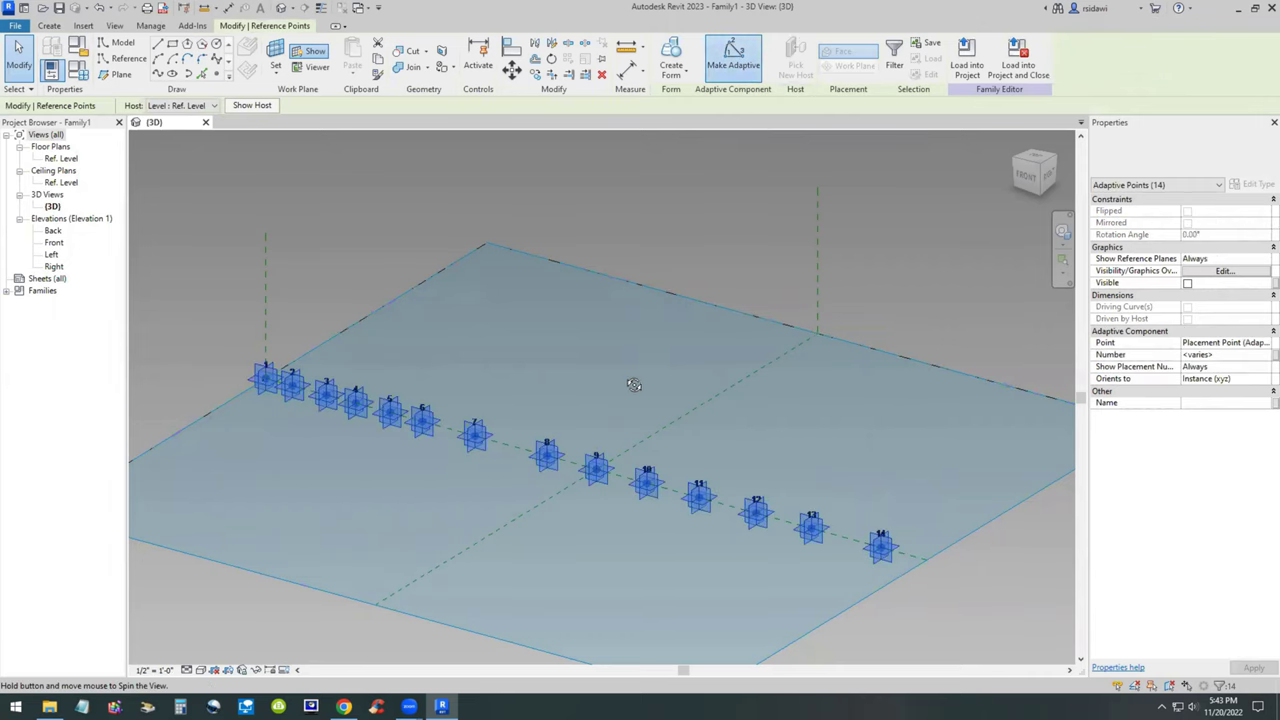
middle_click_drag(626, 380, 643, 451, "shift")
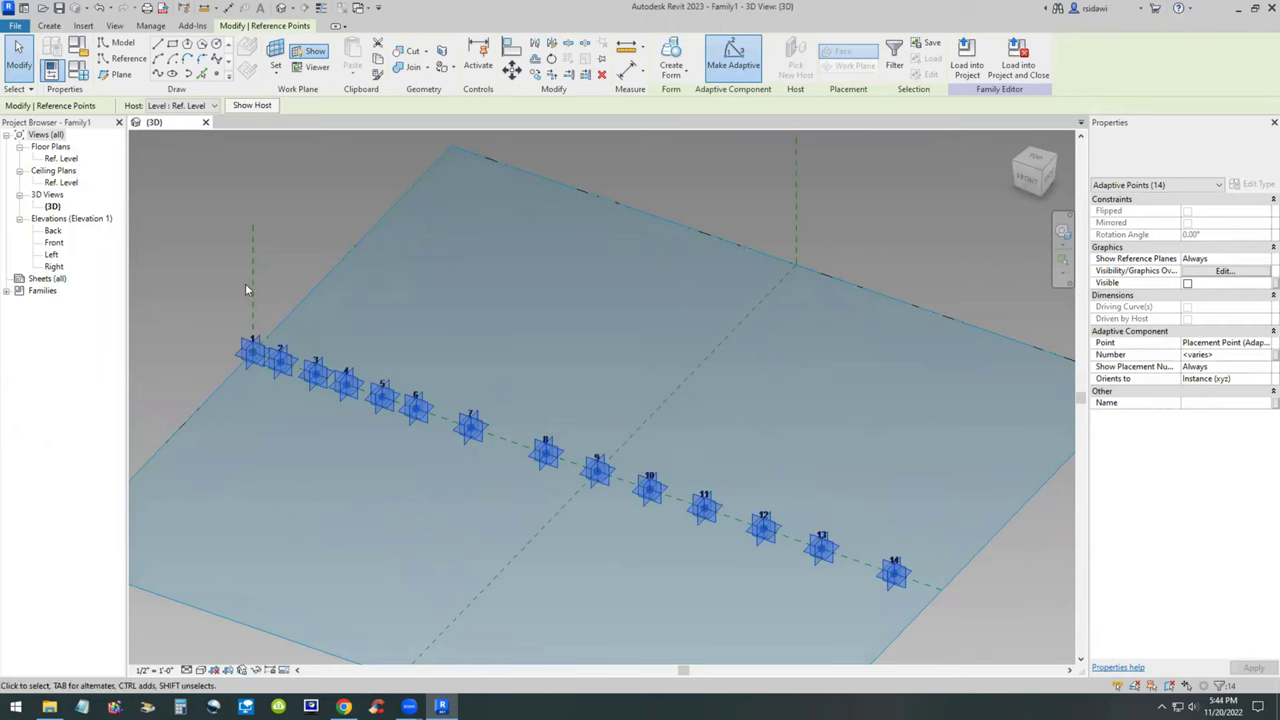
- Draw a spline through the fourteen adaptive points and orbit to view it near point 1
left_click(157, 75)
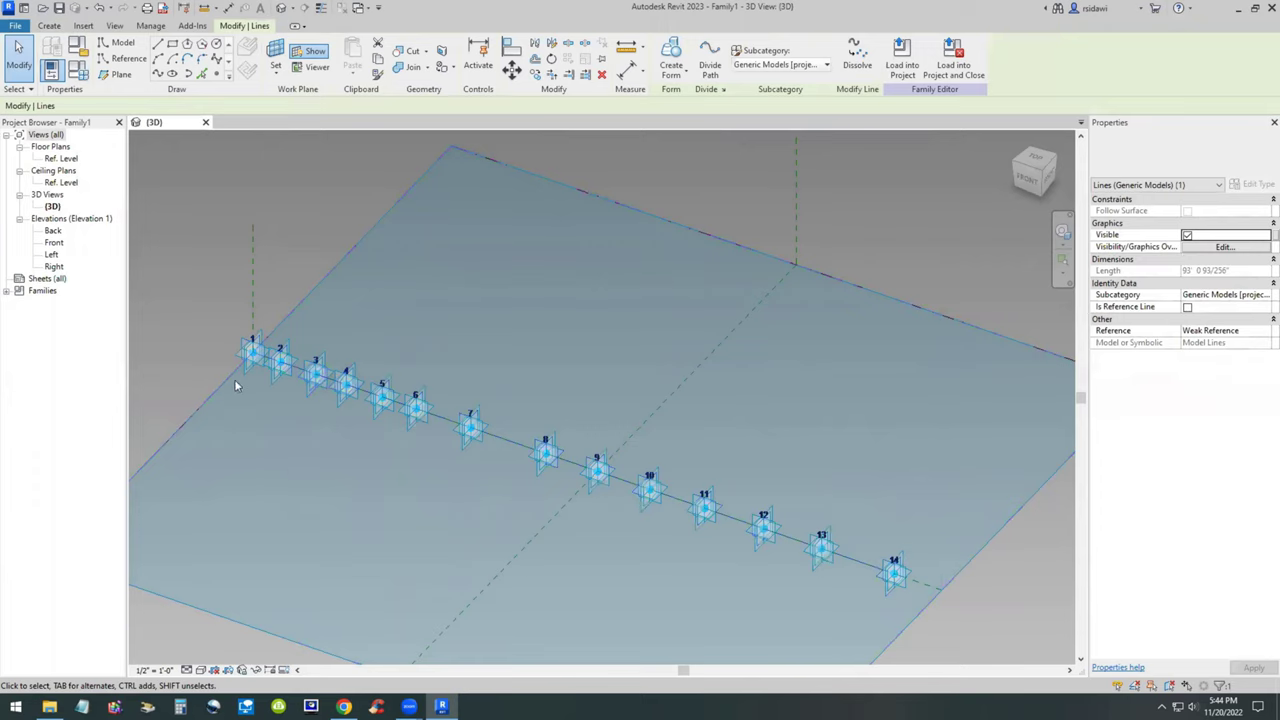
scroll(235, 382, "up", 4)
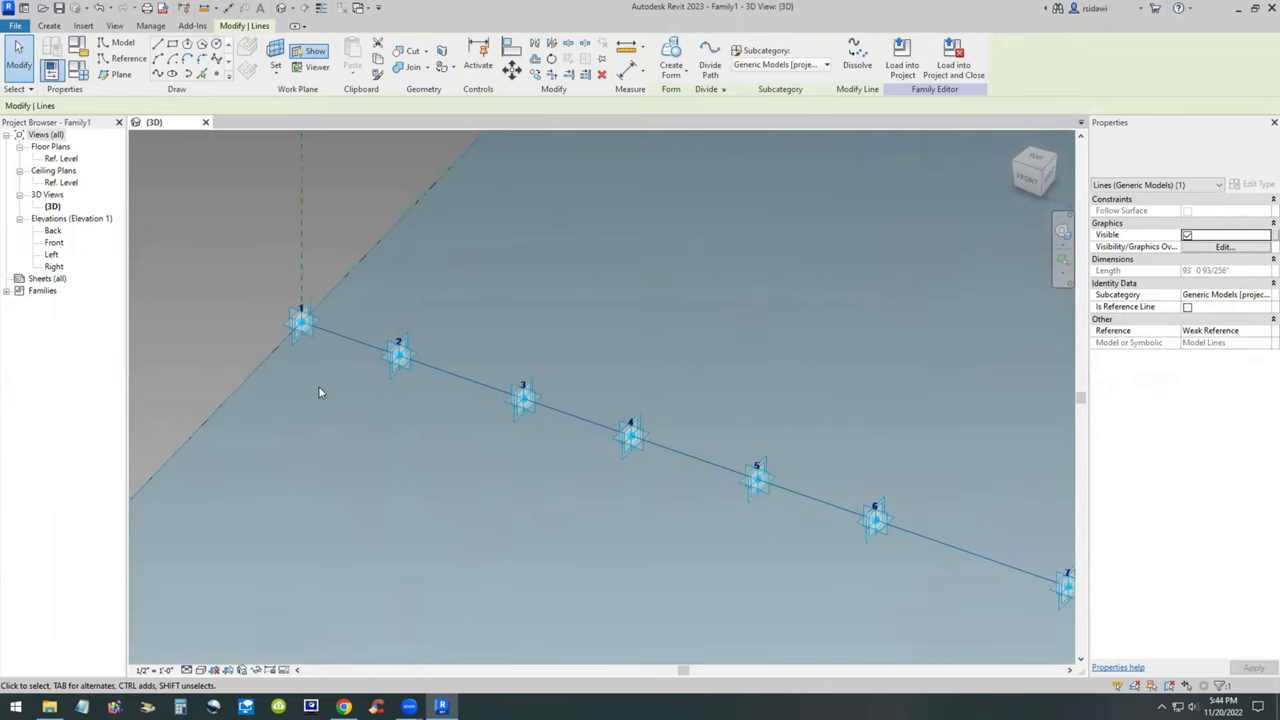
middle_click_drag(319, 385, 572, 187, "shift")
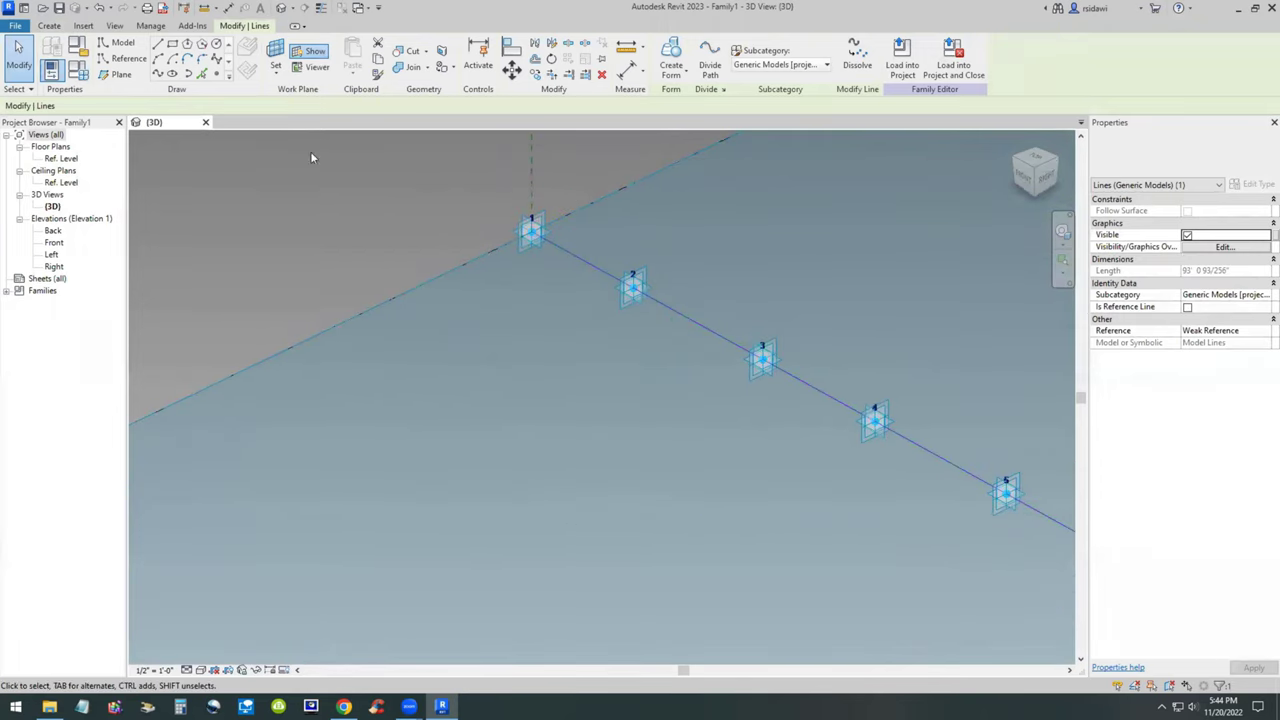
- Draw a 1' radius model-line circle centred on adaptive point 1 on its placement plane
left_click(130, 44)
left_click(247, 47)
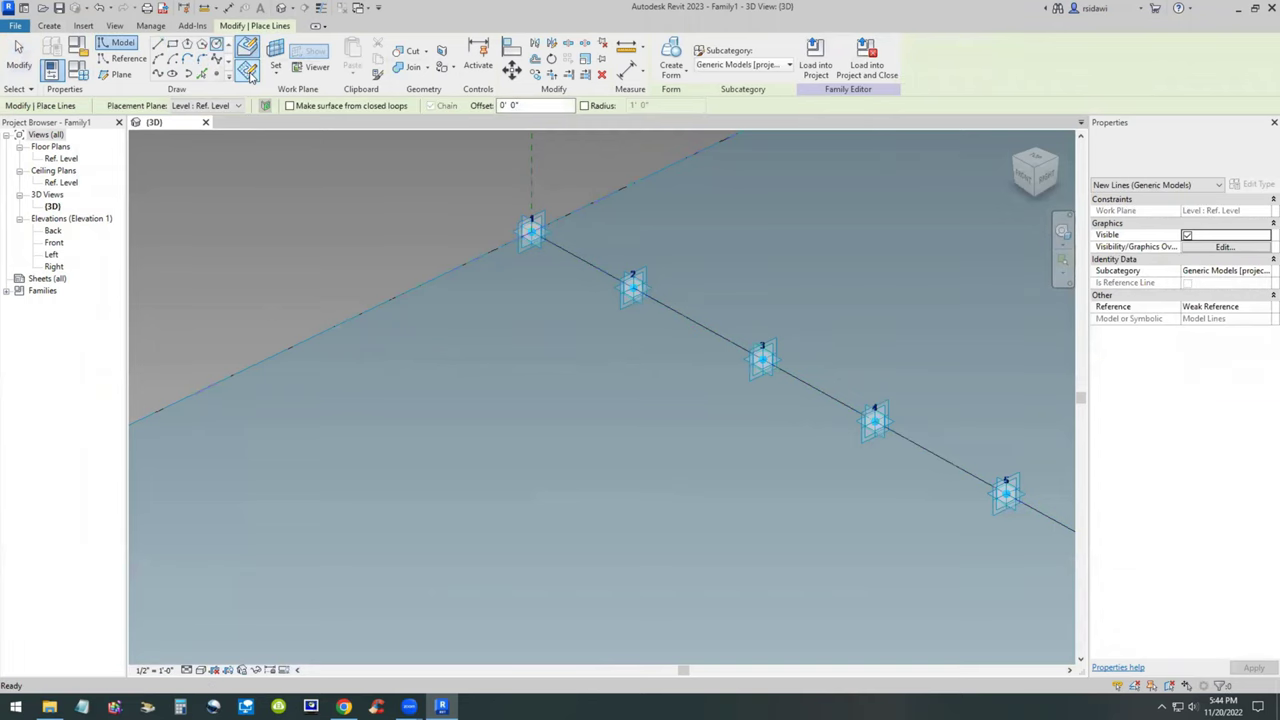
left_click(249, 72)
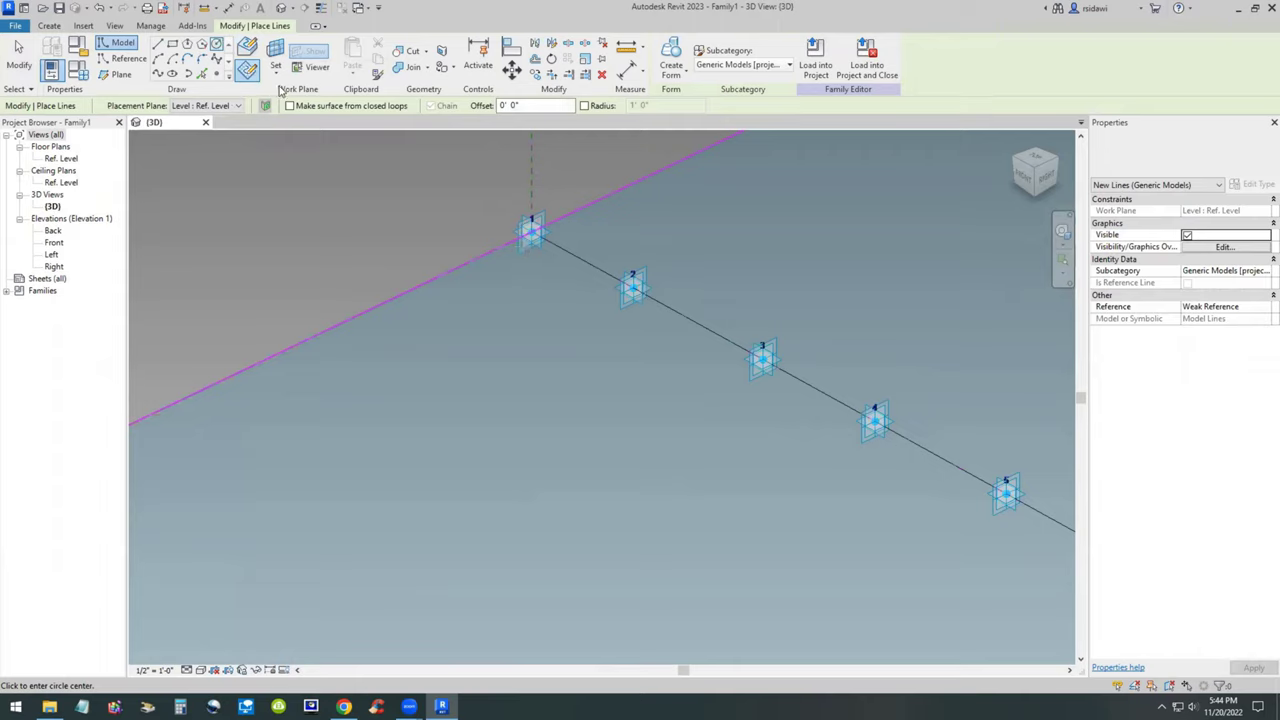
key("Escape")
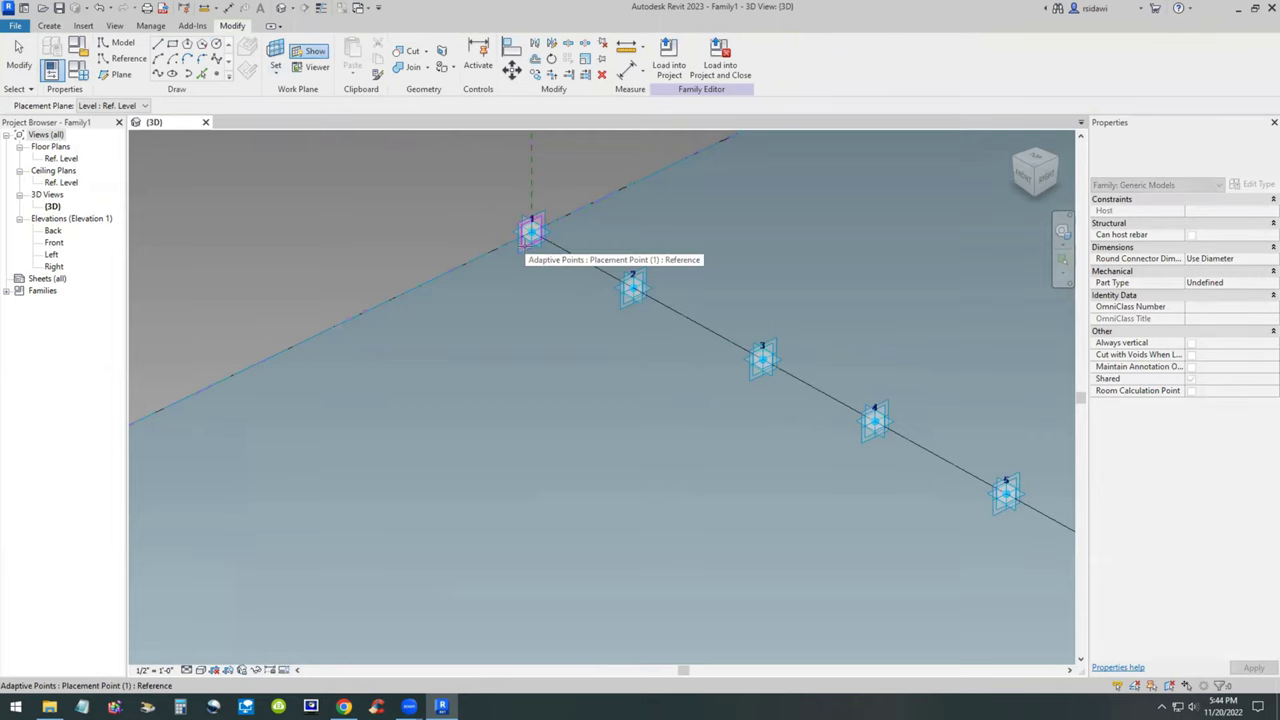
key("l")
key("i")
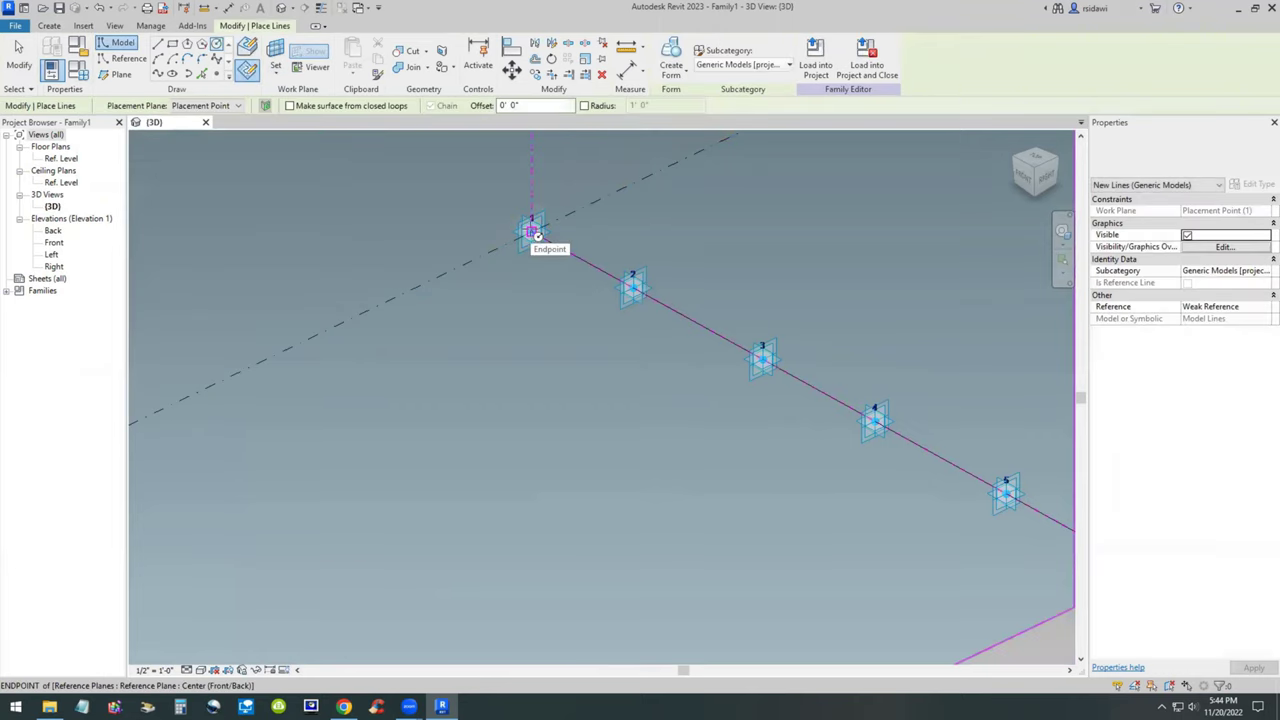
left_click(537, 236)
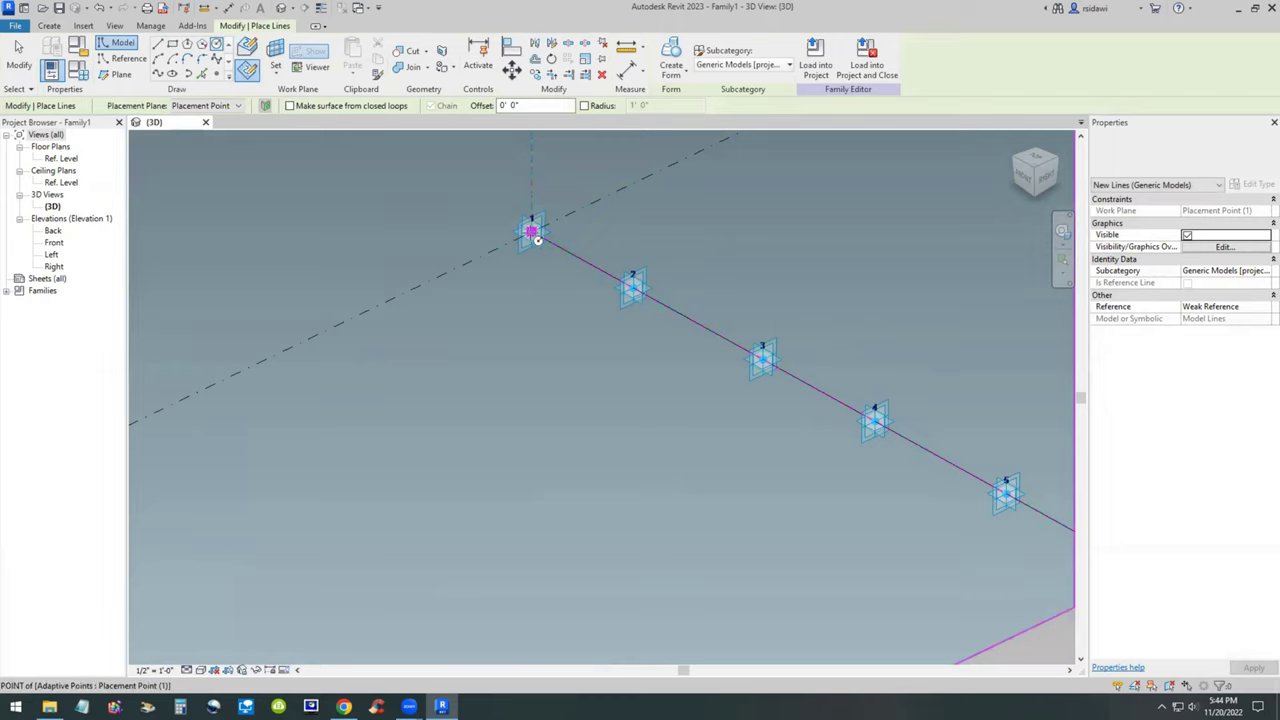
left_click(532, 232)
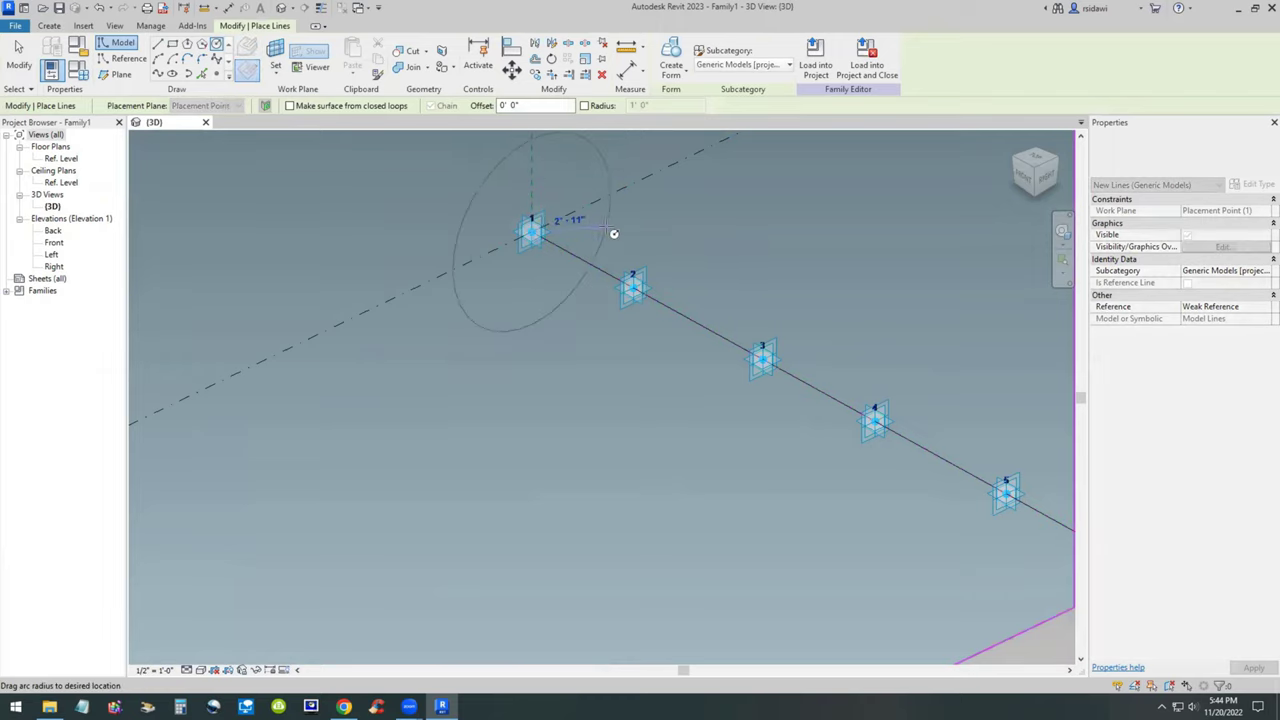
type("1'")
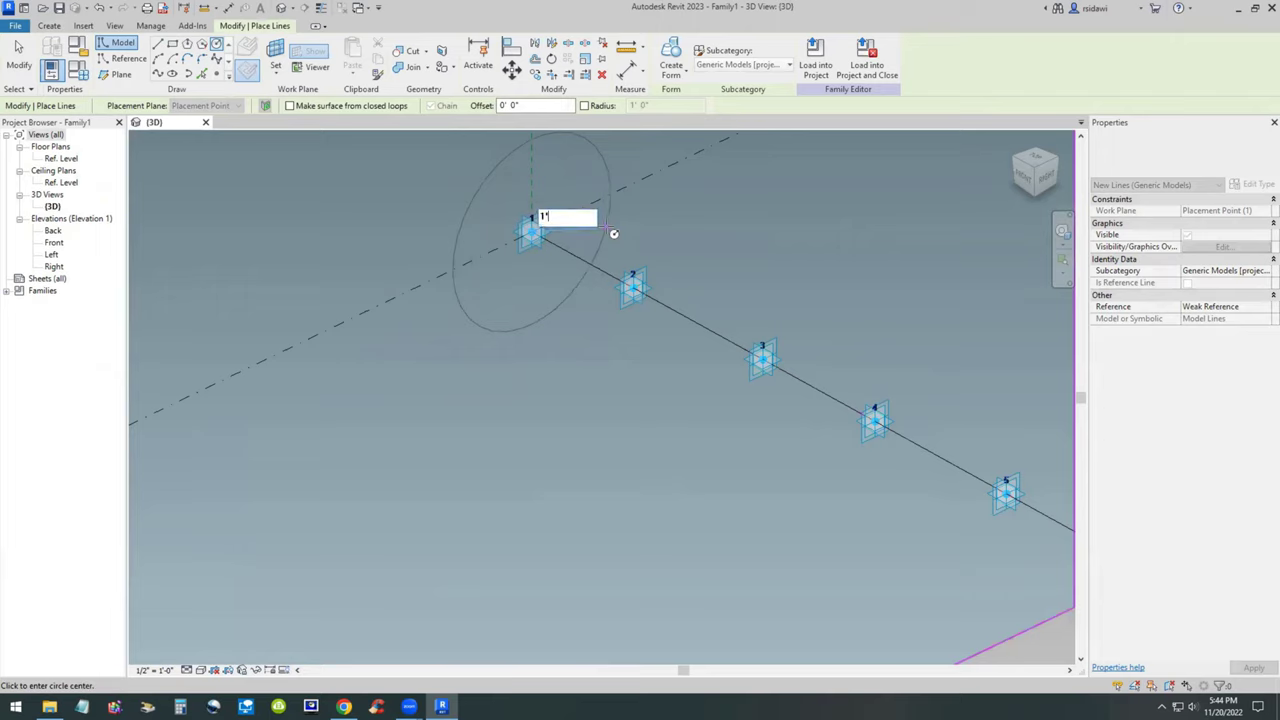
key("Return")
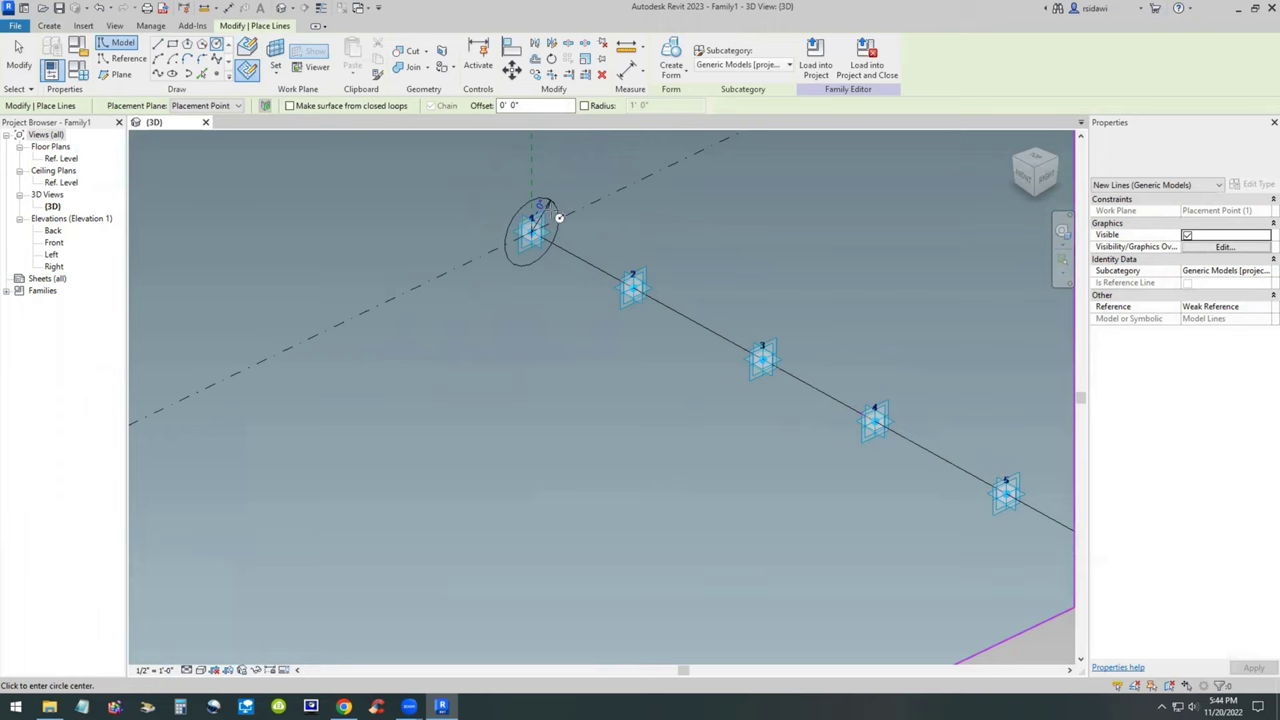
key("Escape")
key("Escape")
scroll(561, 203, "up", 2)
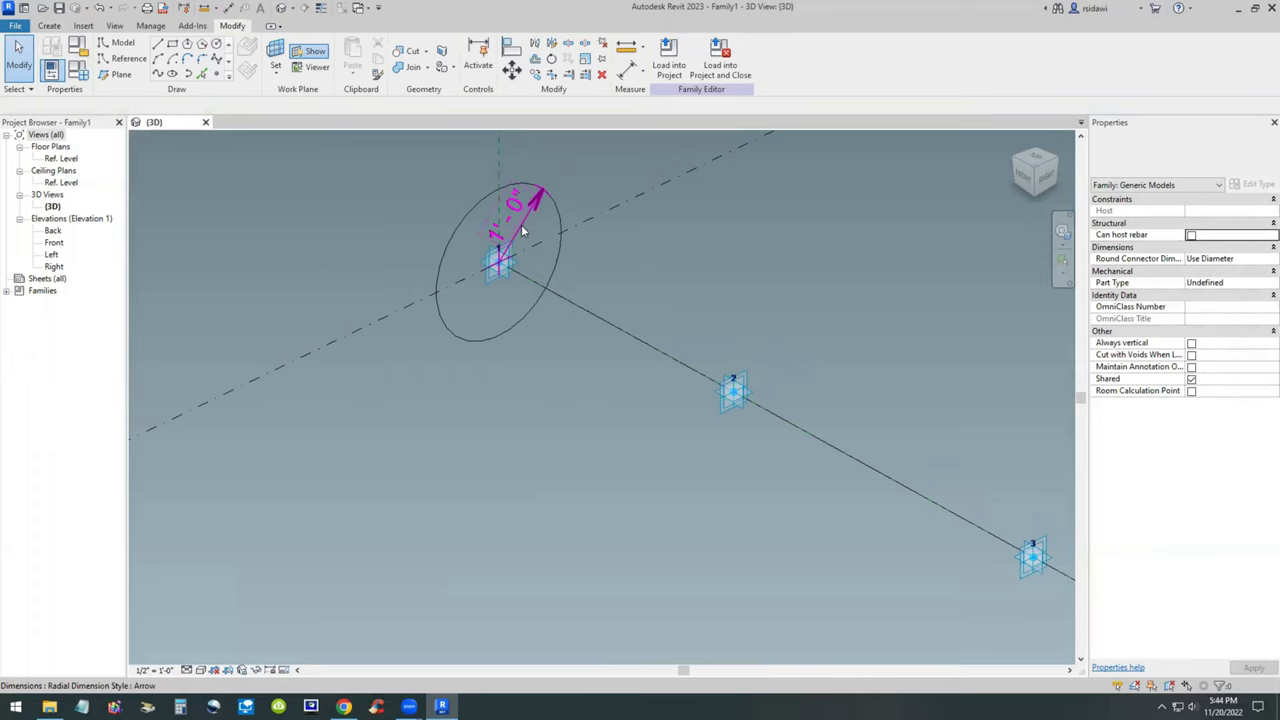
- Start a shared parameter for the radius dimension and create a new basket weave parameter file
left_click(521, 229)
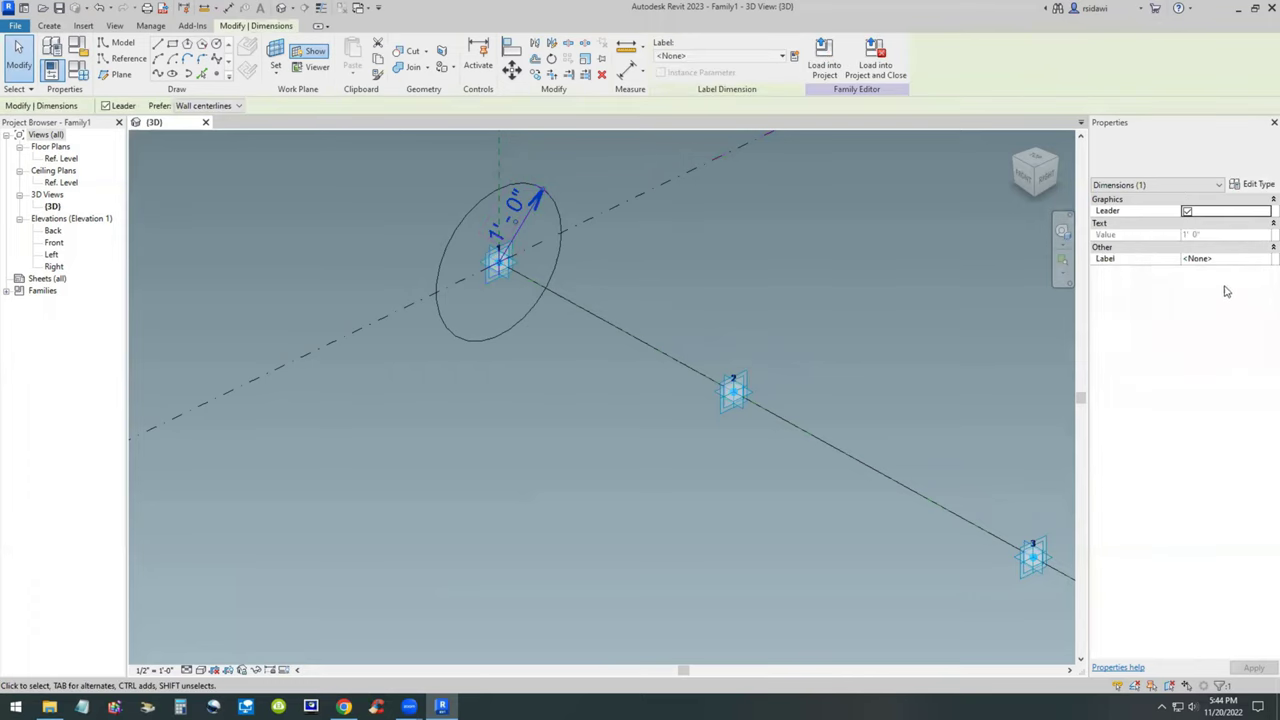
left_click(796, 58)
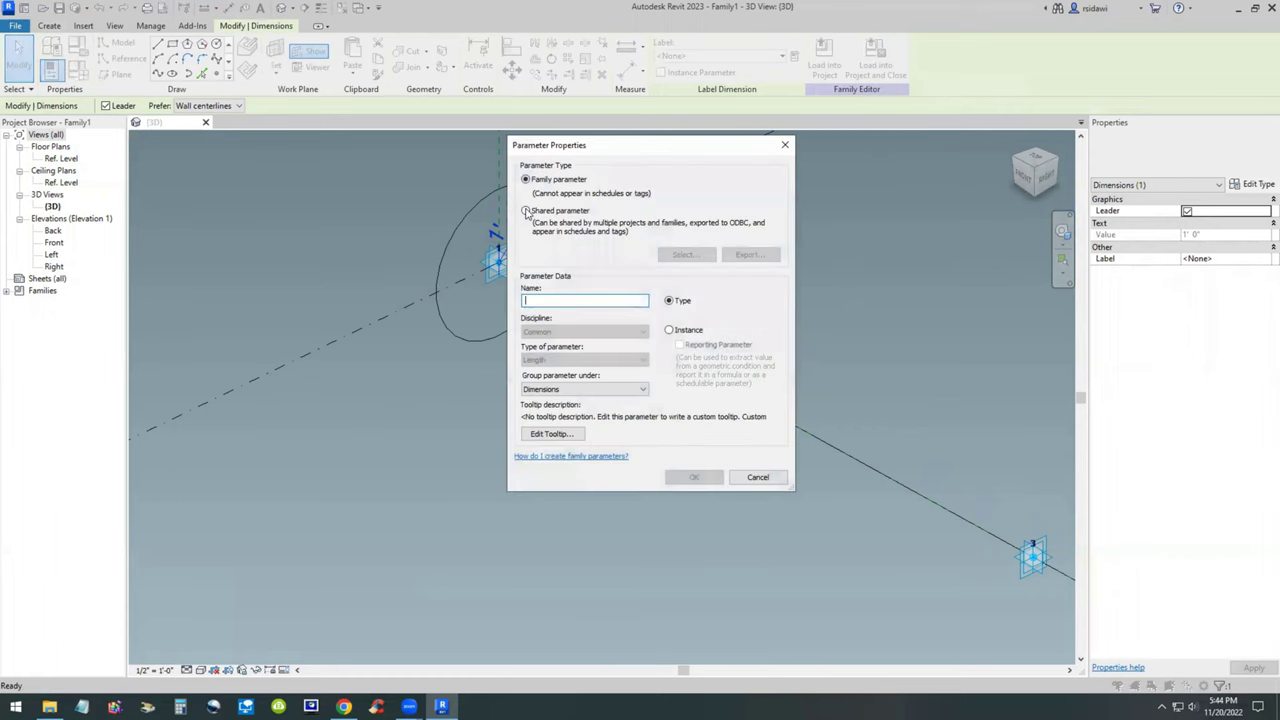
left_click(526, 211)
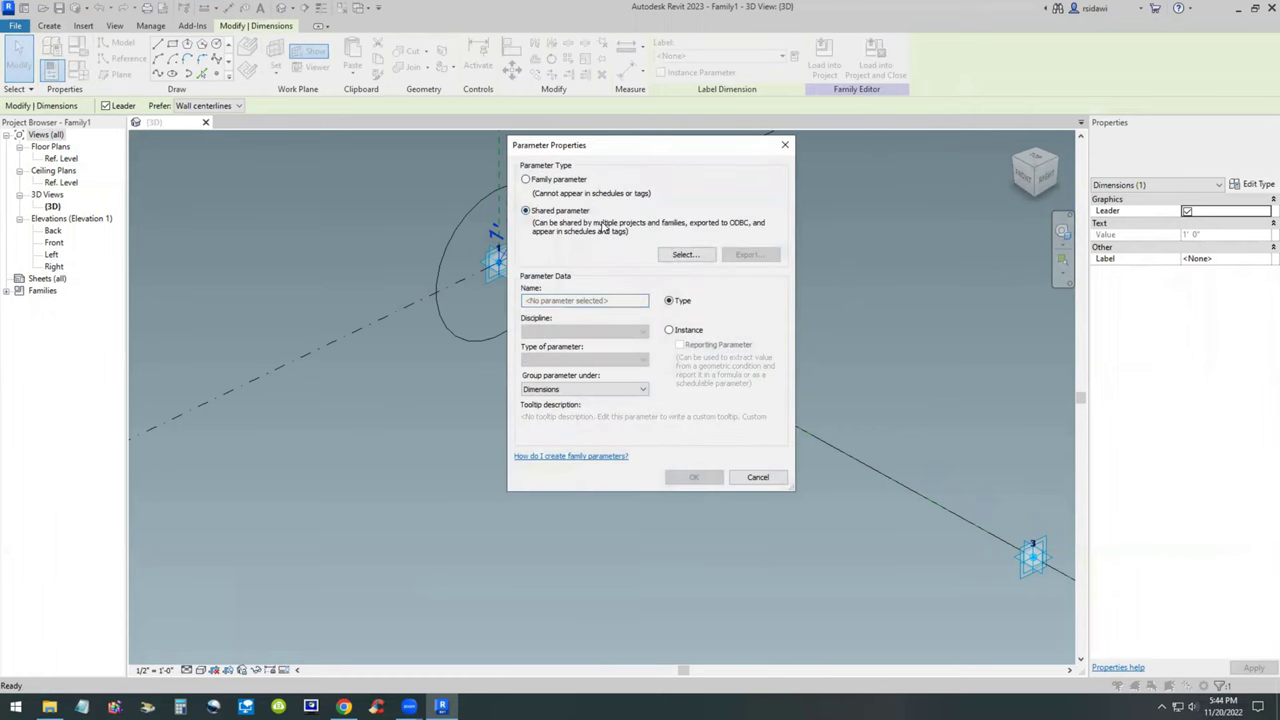
left_click(685, 254)
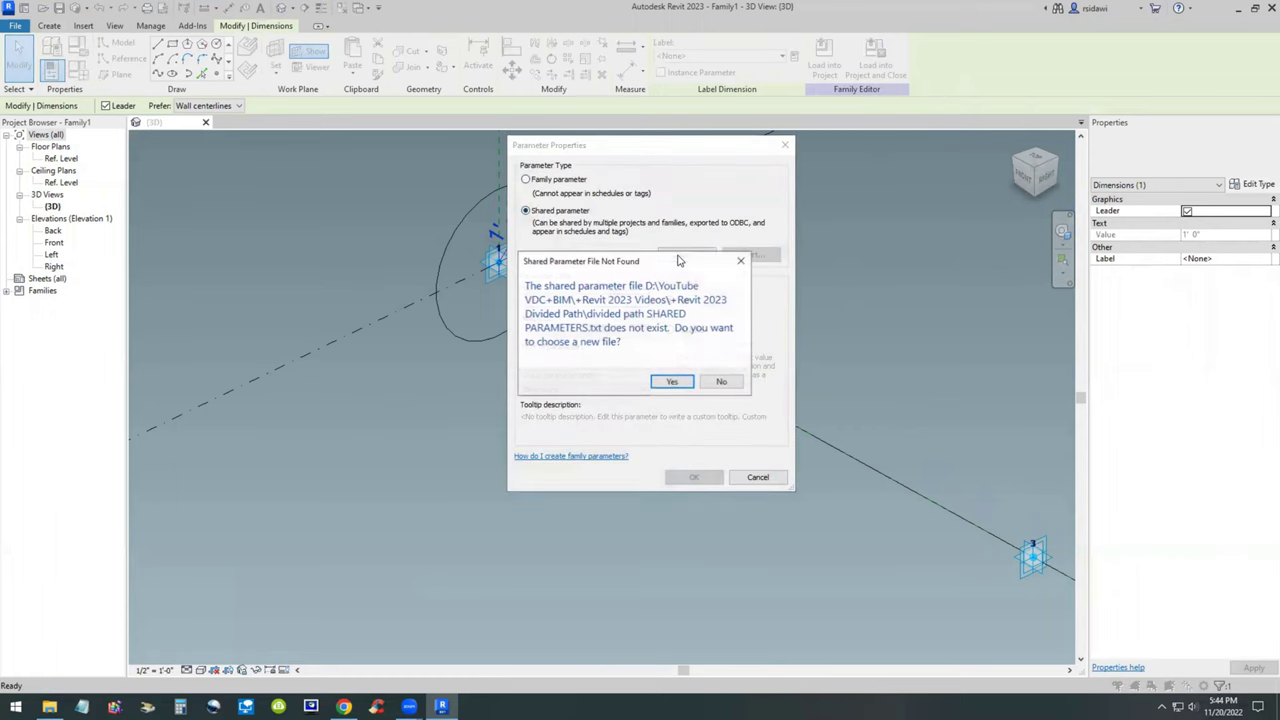
left_click(672, 383)
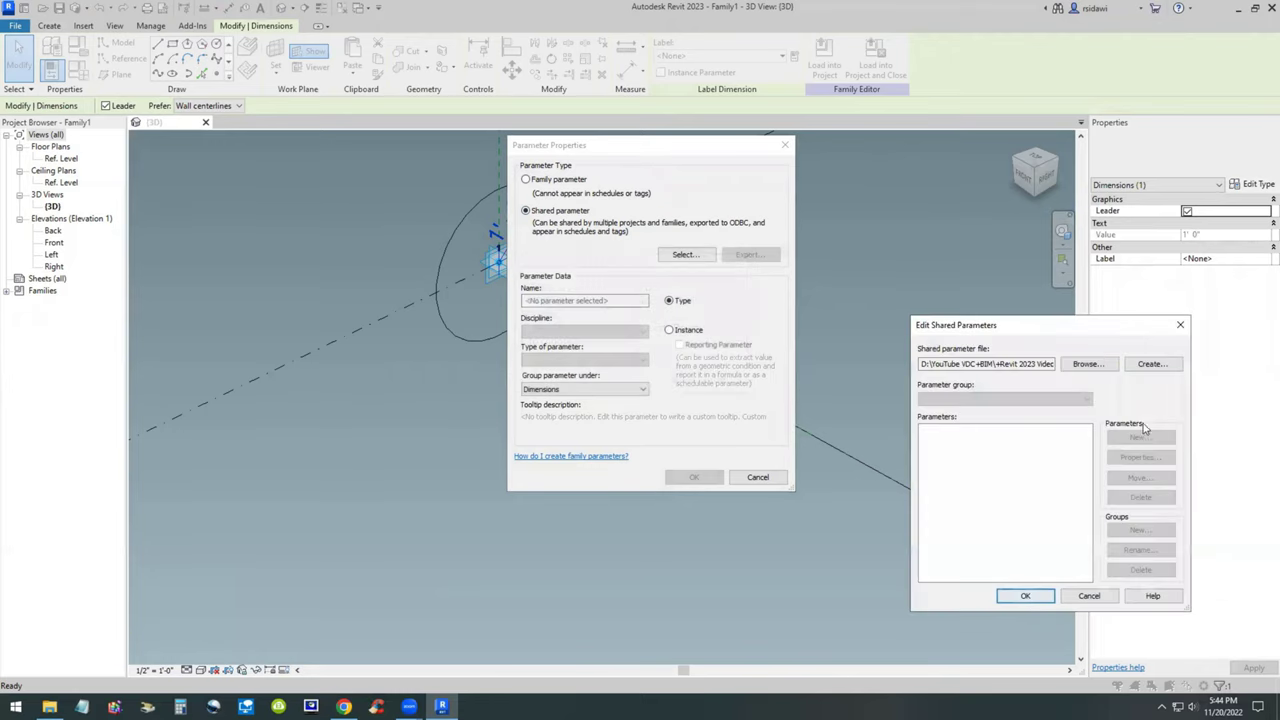
left_click(1086, 364)
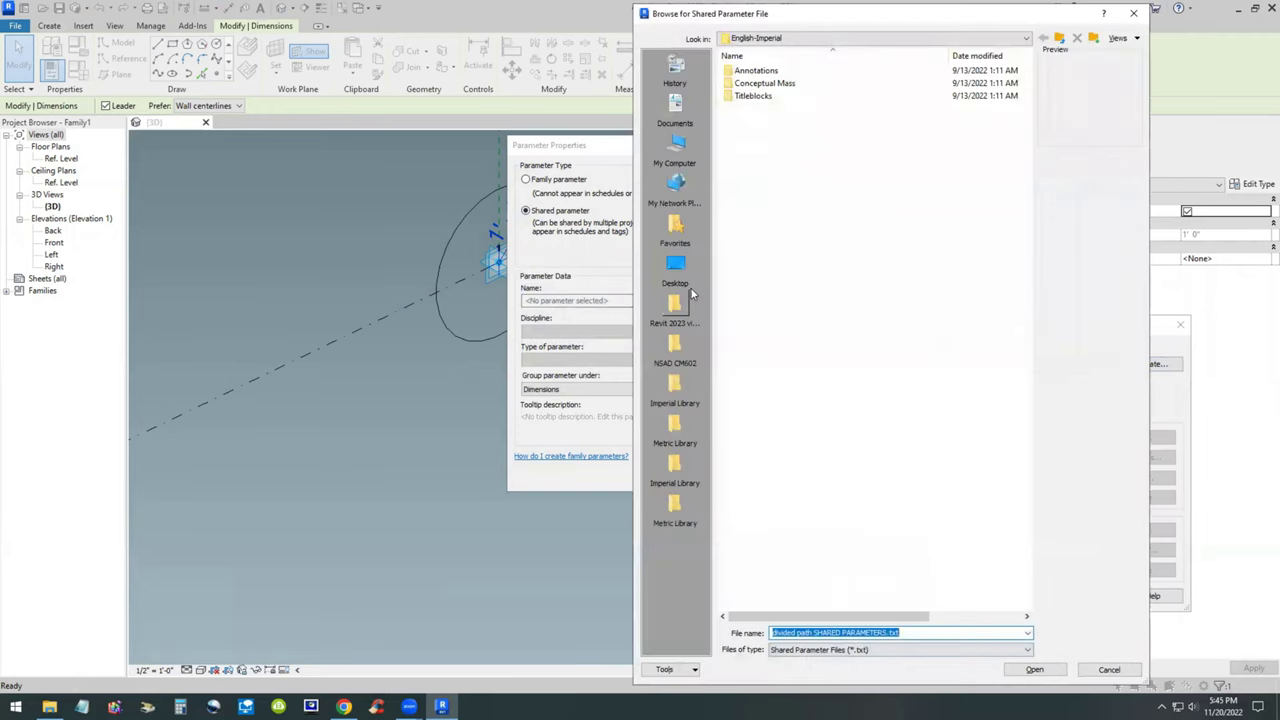
left_click(675, 308)
left_click(1103, 671)
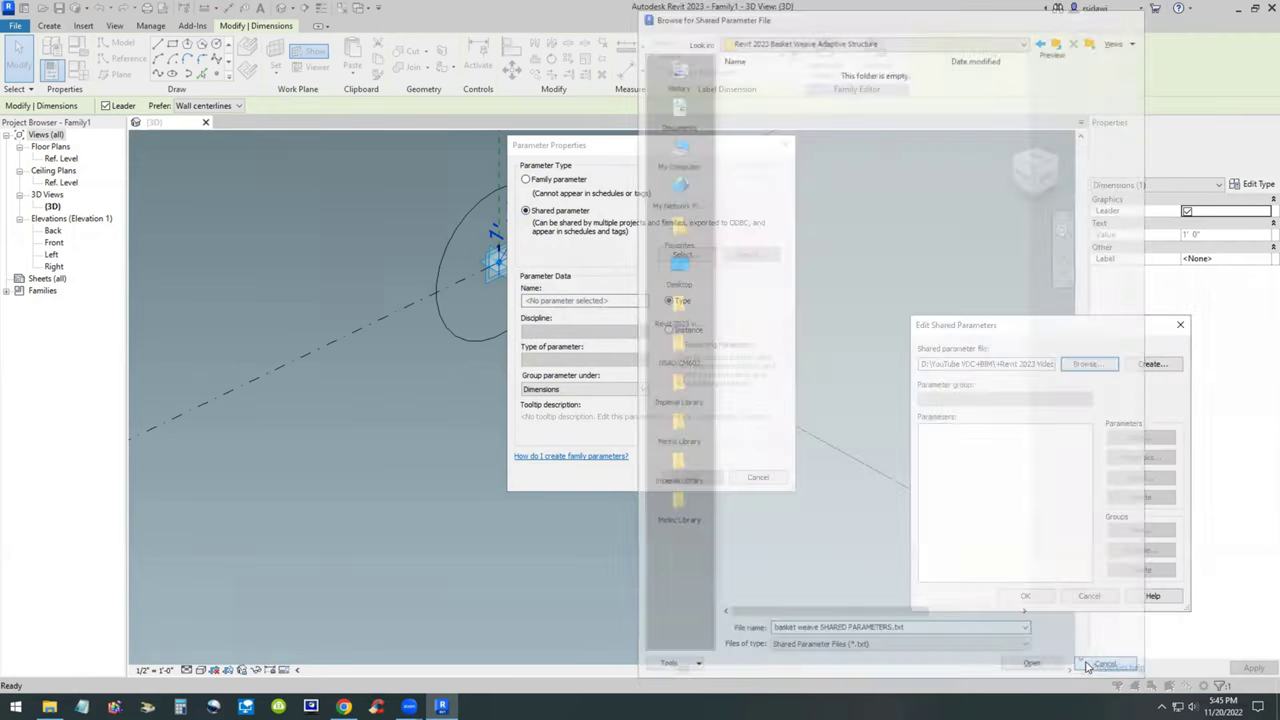
left_click(1152, 364)
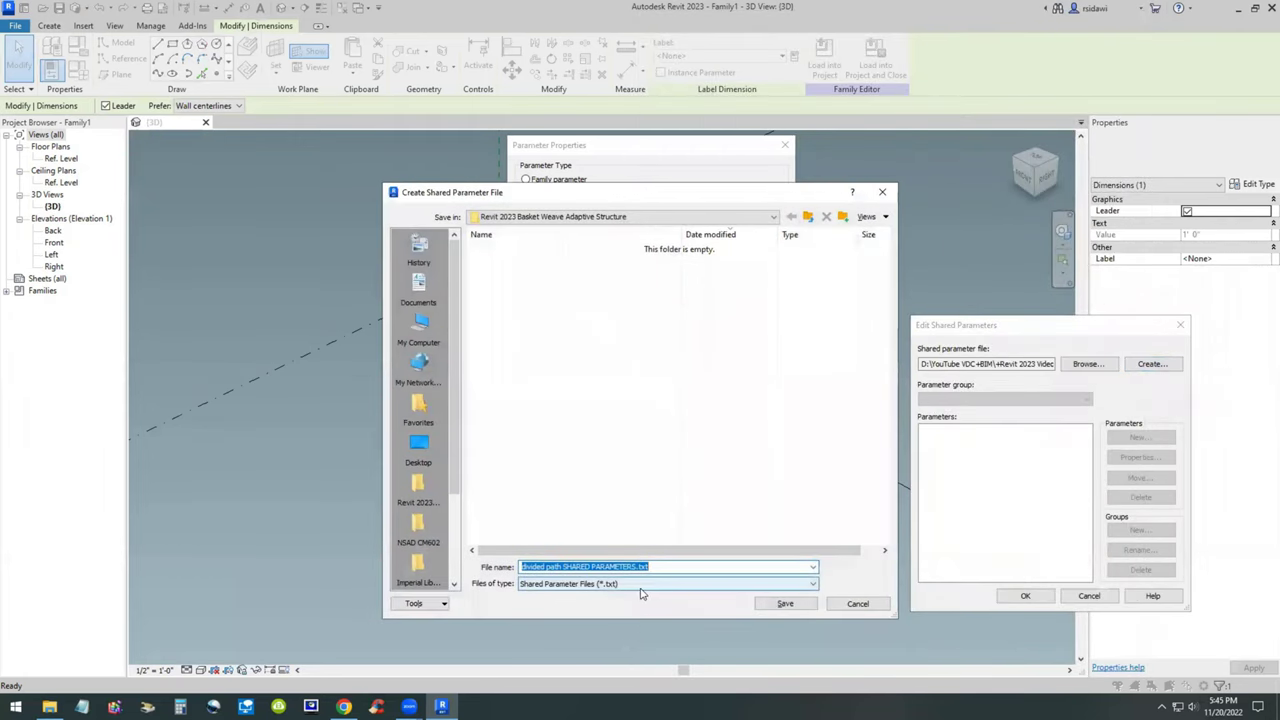
type("basket weave SHARED PARAMETERS.txt")
left_click(780, 605)
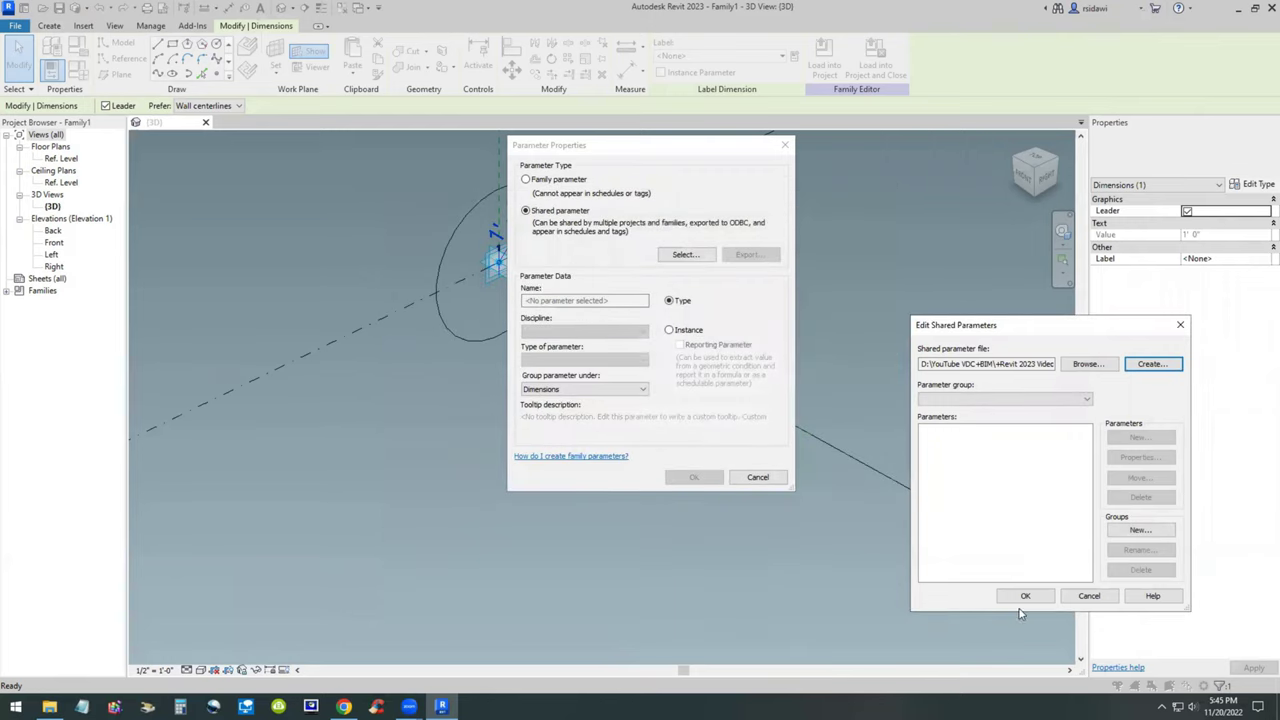
- Add group ALL with Length parameter RADIUS OF TUBE and label the radius with it
left_click(1140, 530)
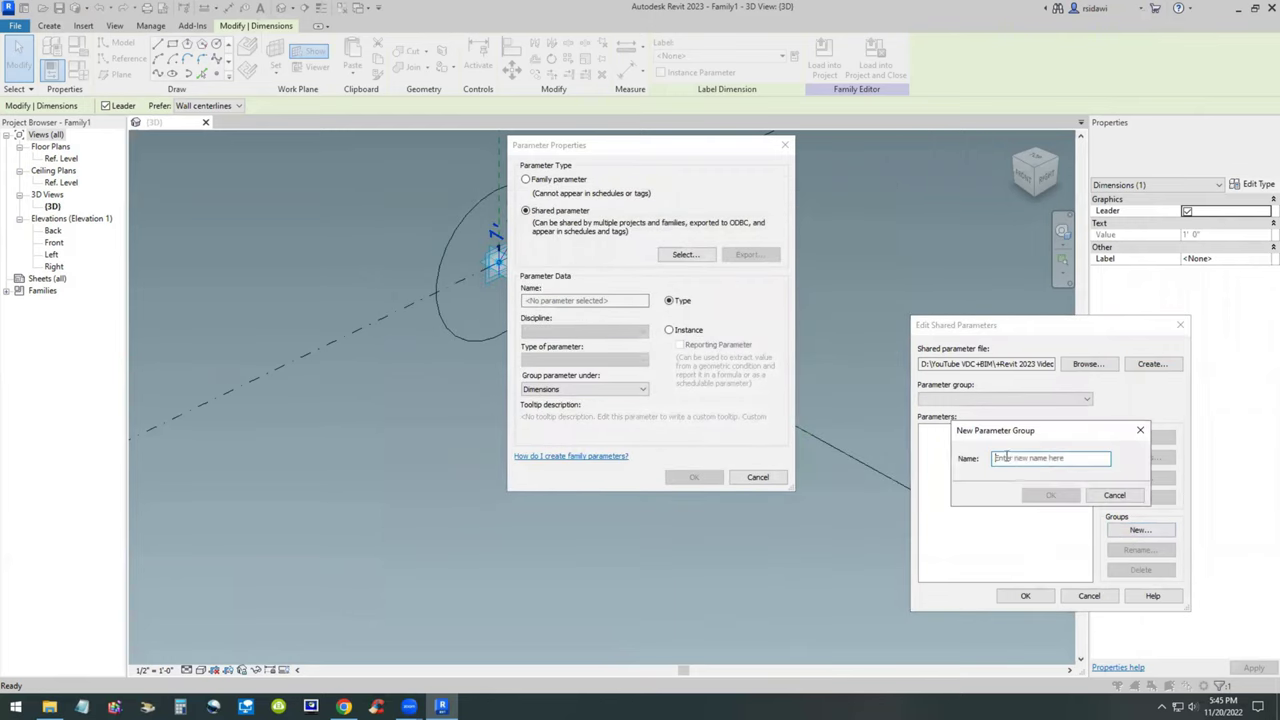
type("ALL")
left_click(1041, 495)
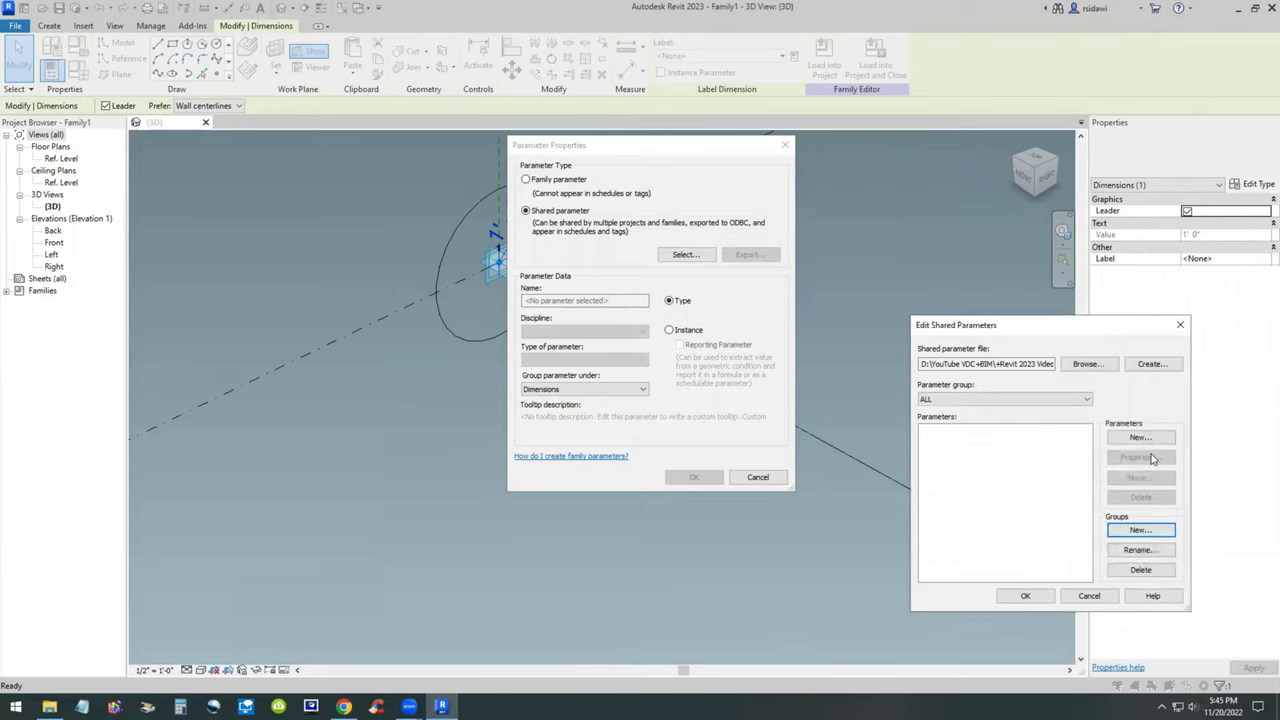
left_click(1142, 439)
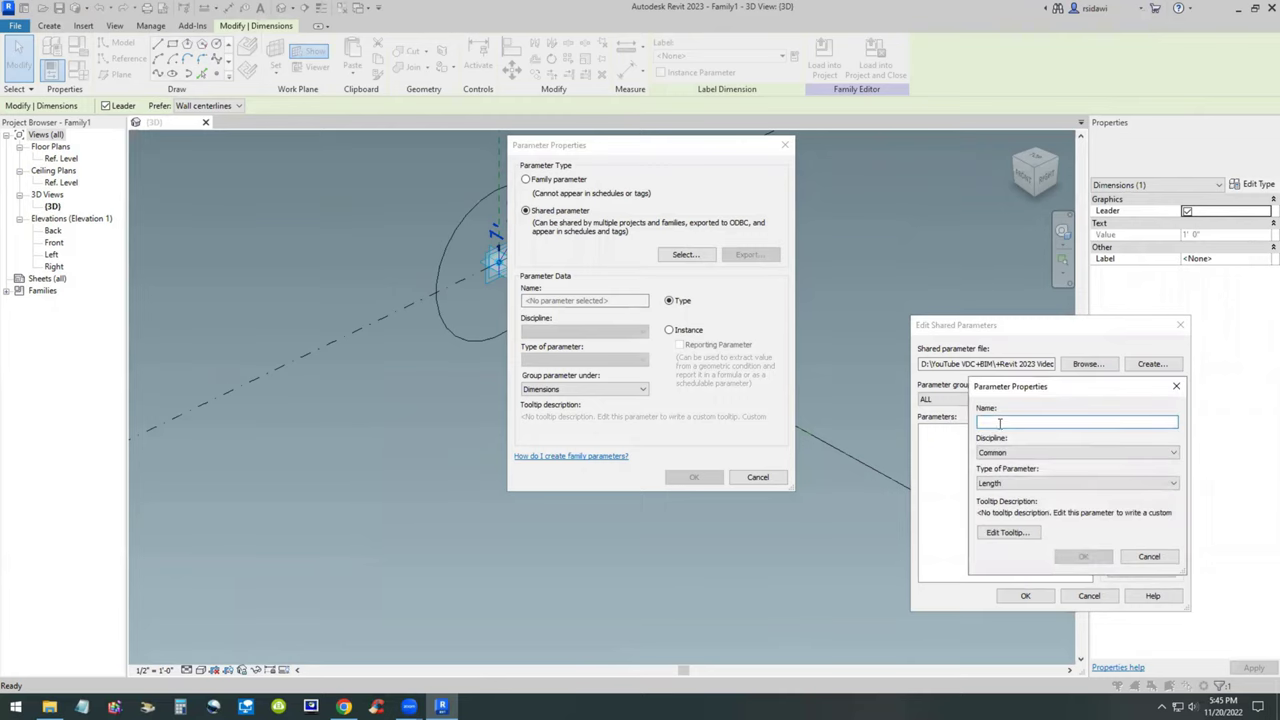
type("RADIUS OF TUBE")
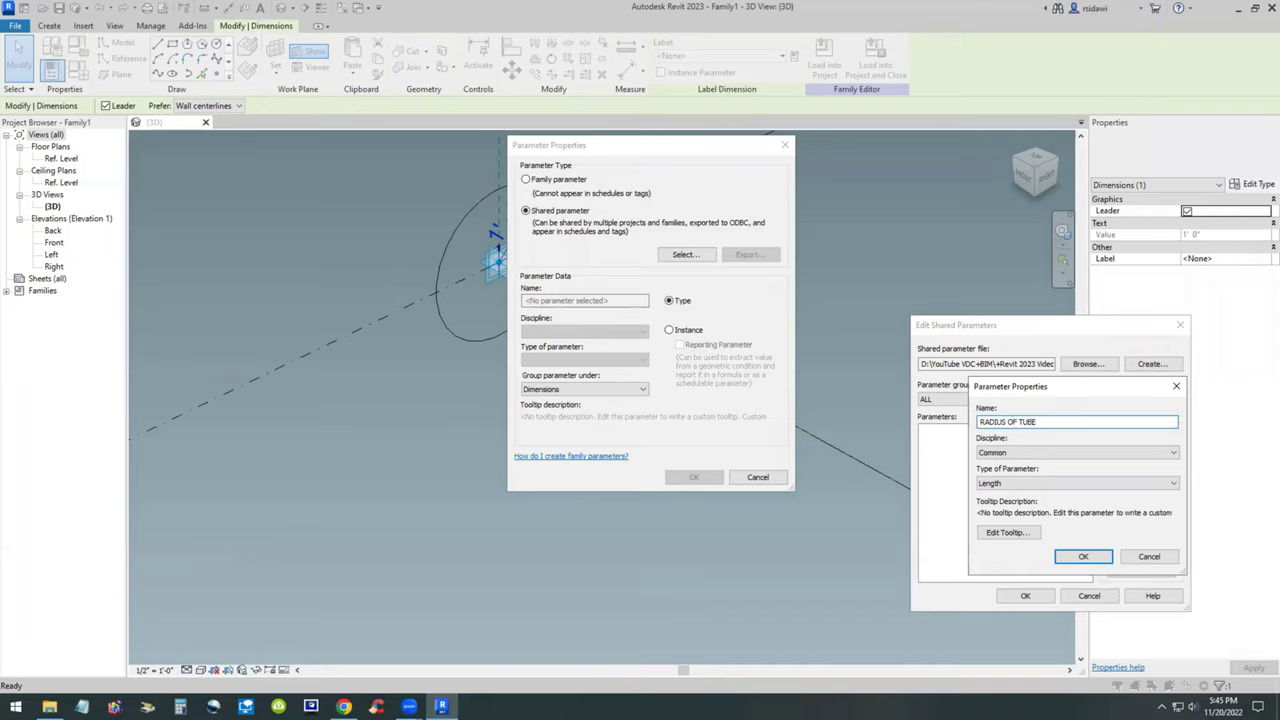
left_click(1004, 484)
left_click(1004, 484)
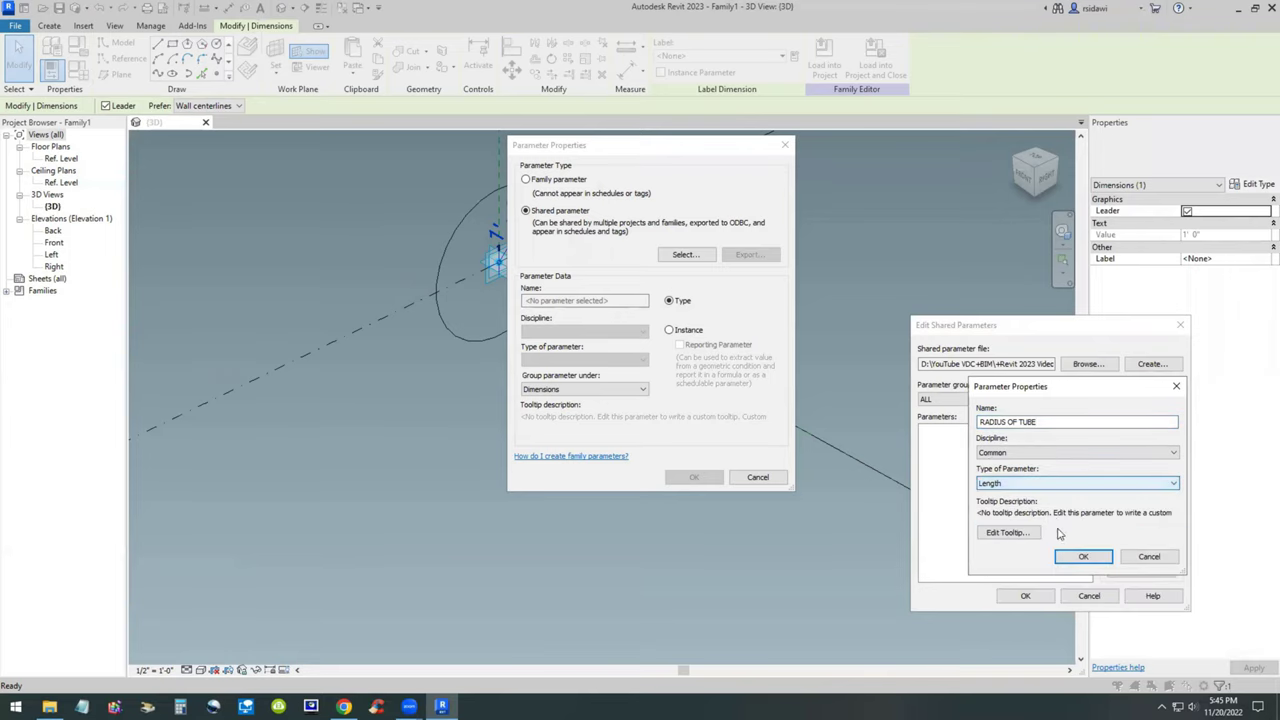
left_click(1073, 557)
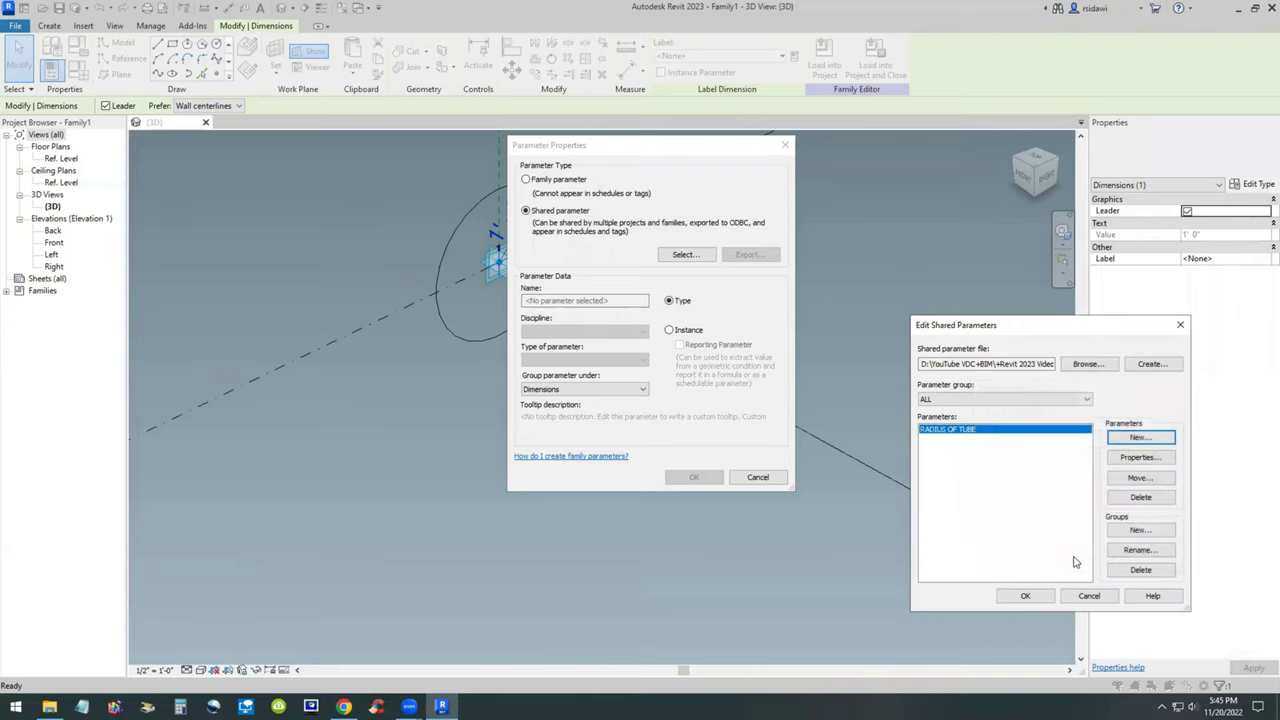
left_click(1025, 595)
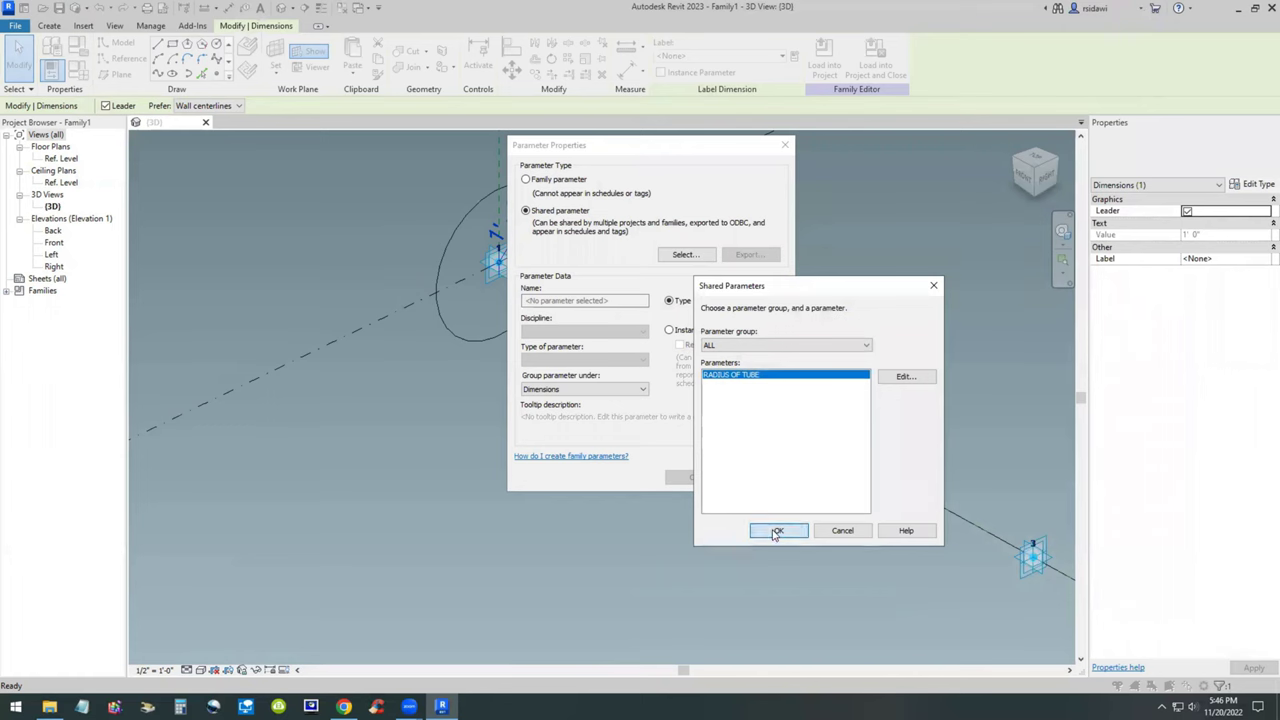
left_click(776, 530)
left_click(700, 478)
- Draw a circle of radius 1 centred on adaptive point 14 on its placement plane
left_click(681, 482)
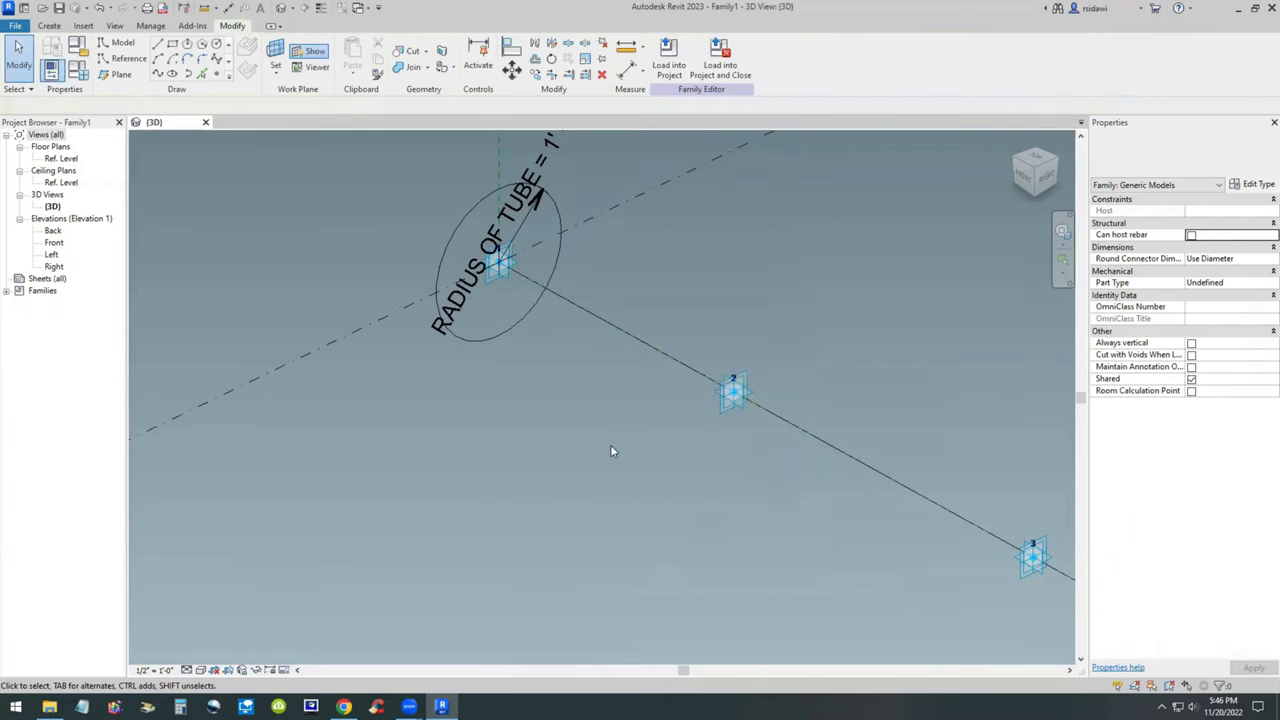
scroll(465, 408, "down", 10)
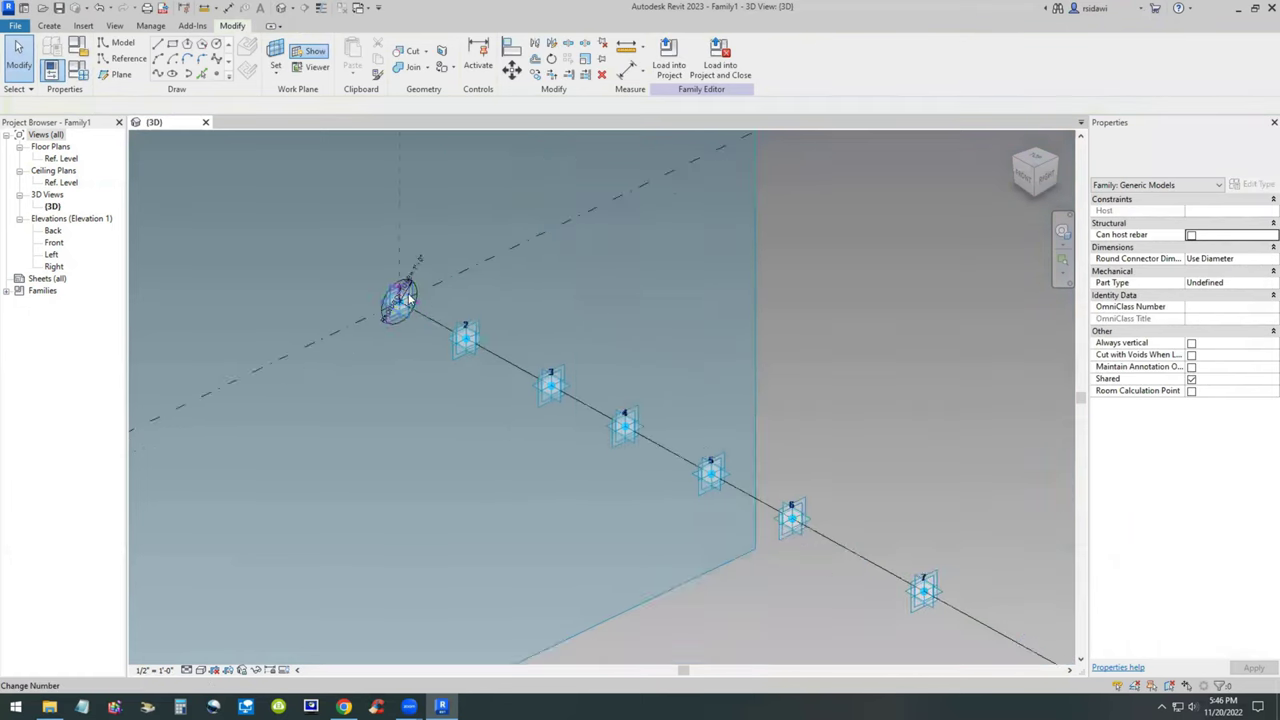
scroll(850, 542, "up", 5)
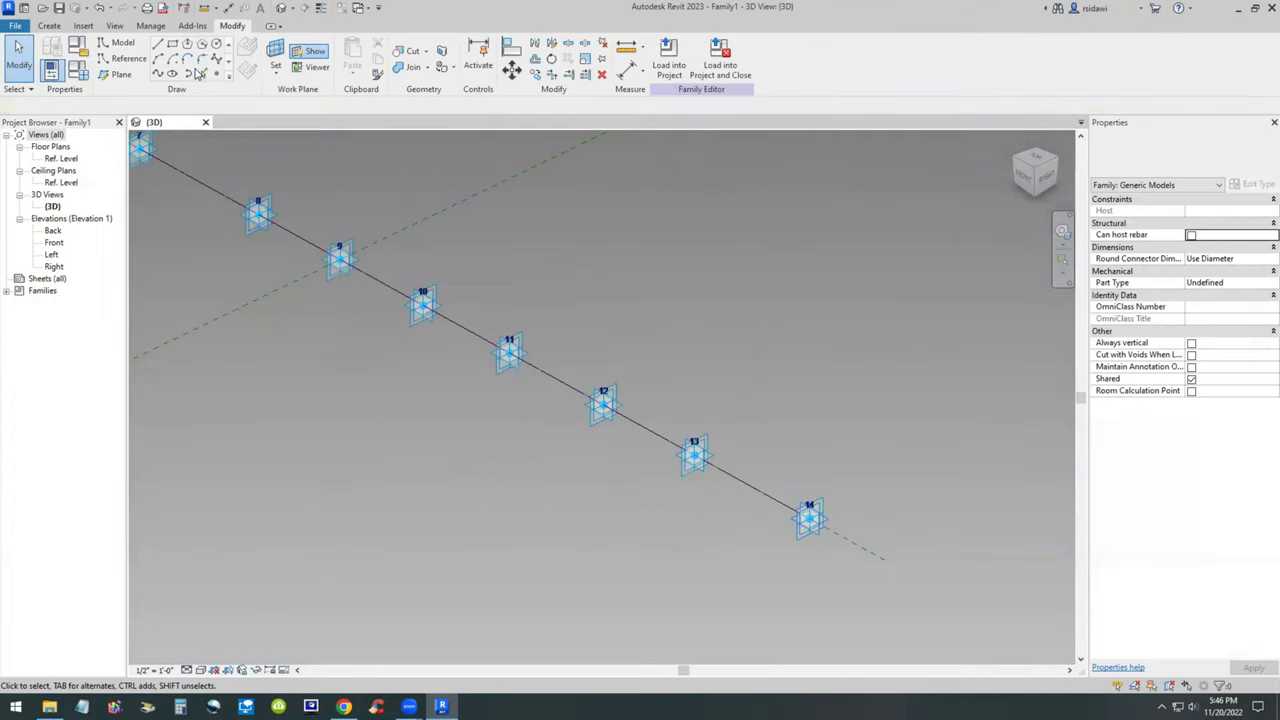
left_click(122, 44)
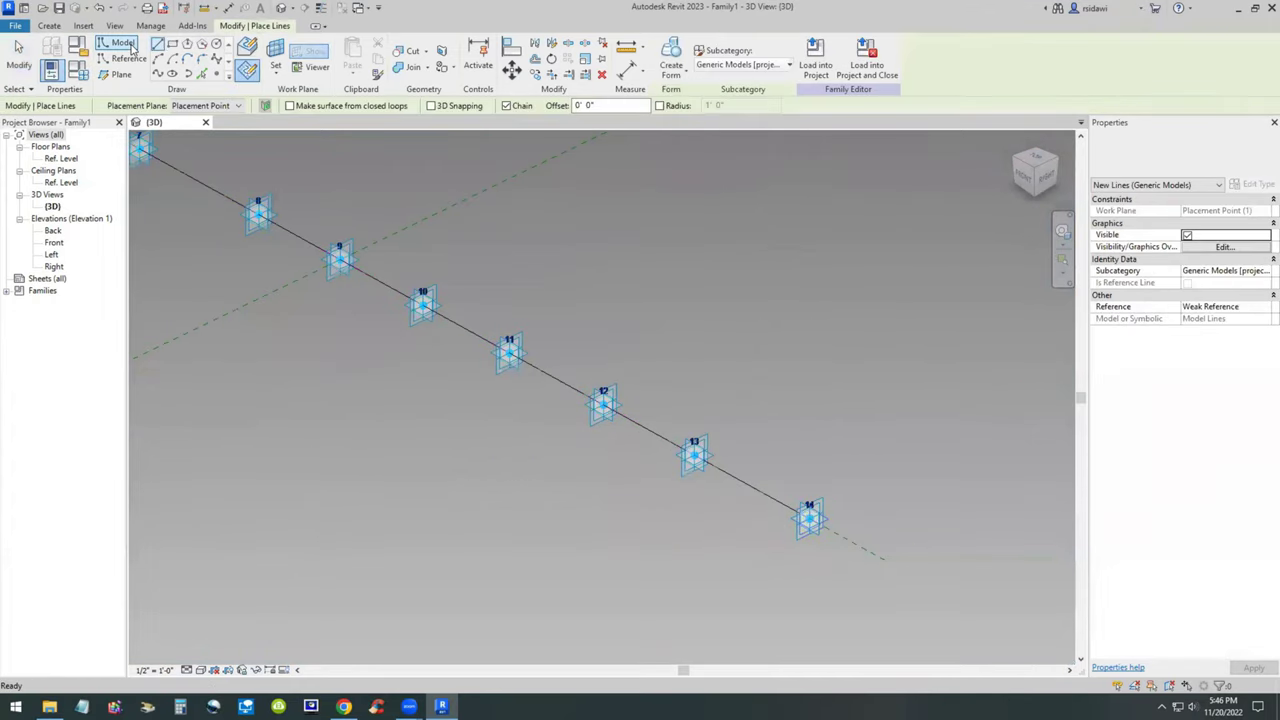
left_click(216, 44)
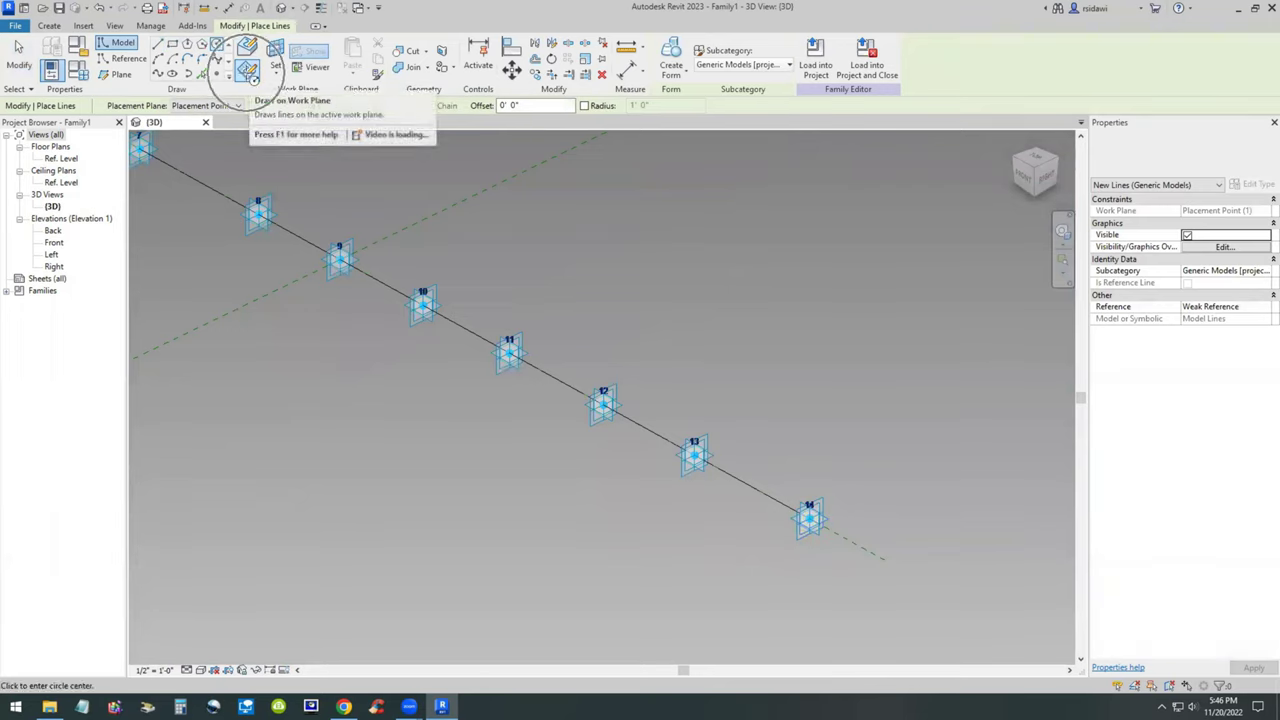
left_click(276, 72)
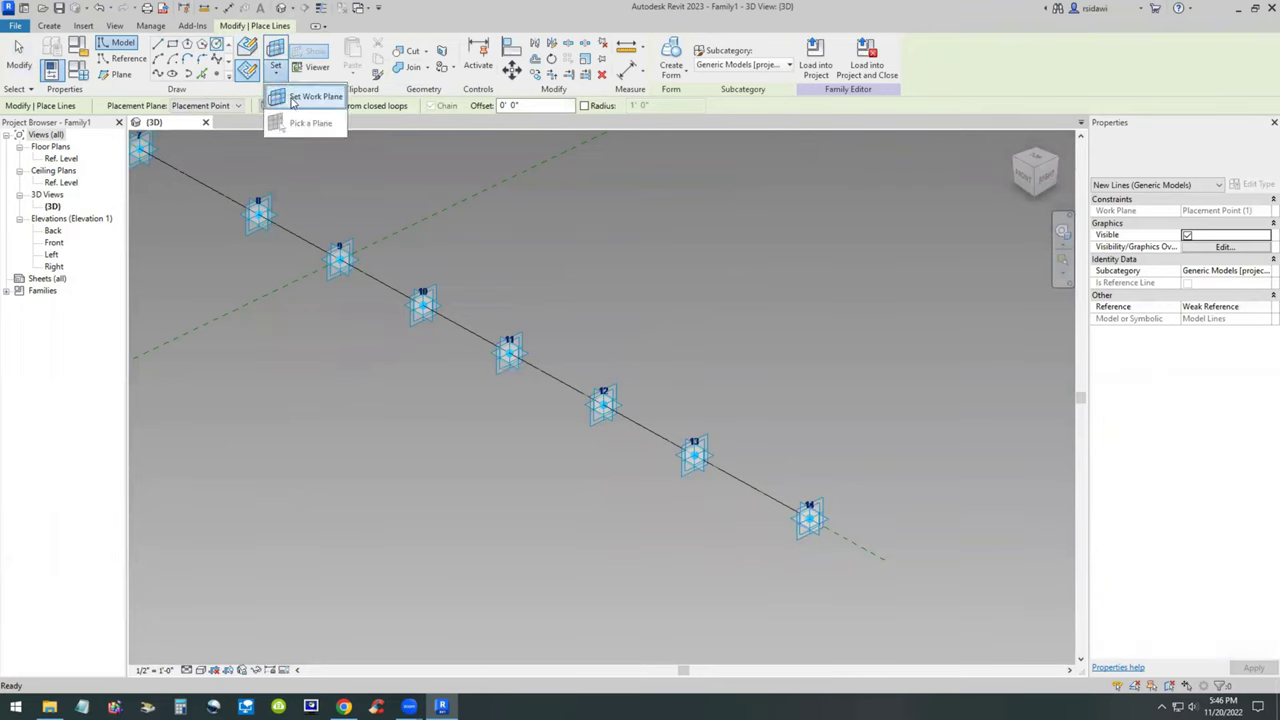
key("Escape")
key("Escape")
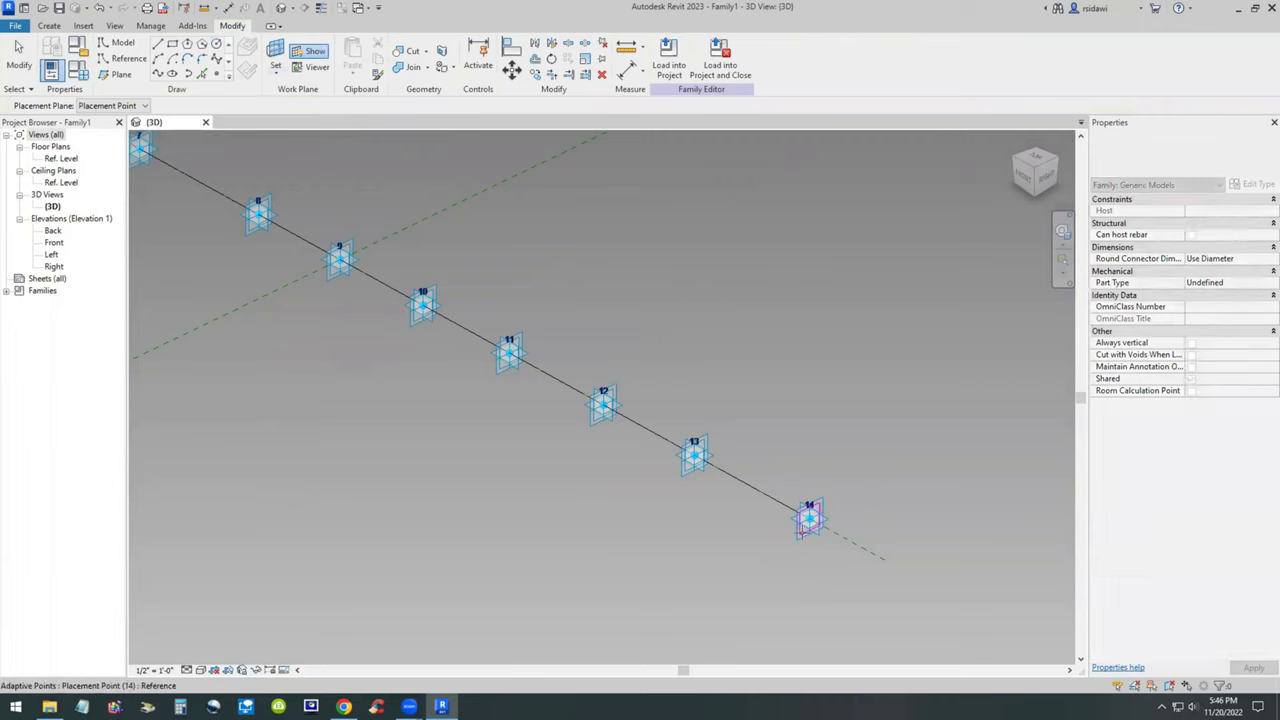
key("l")
key("i")
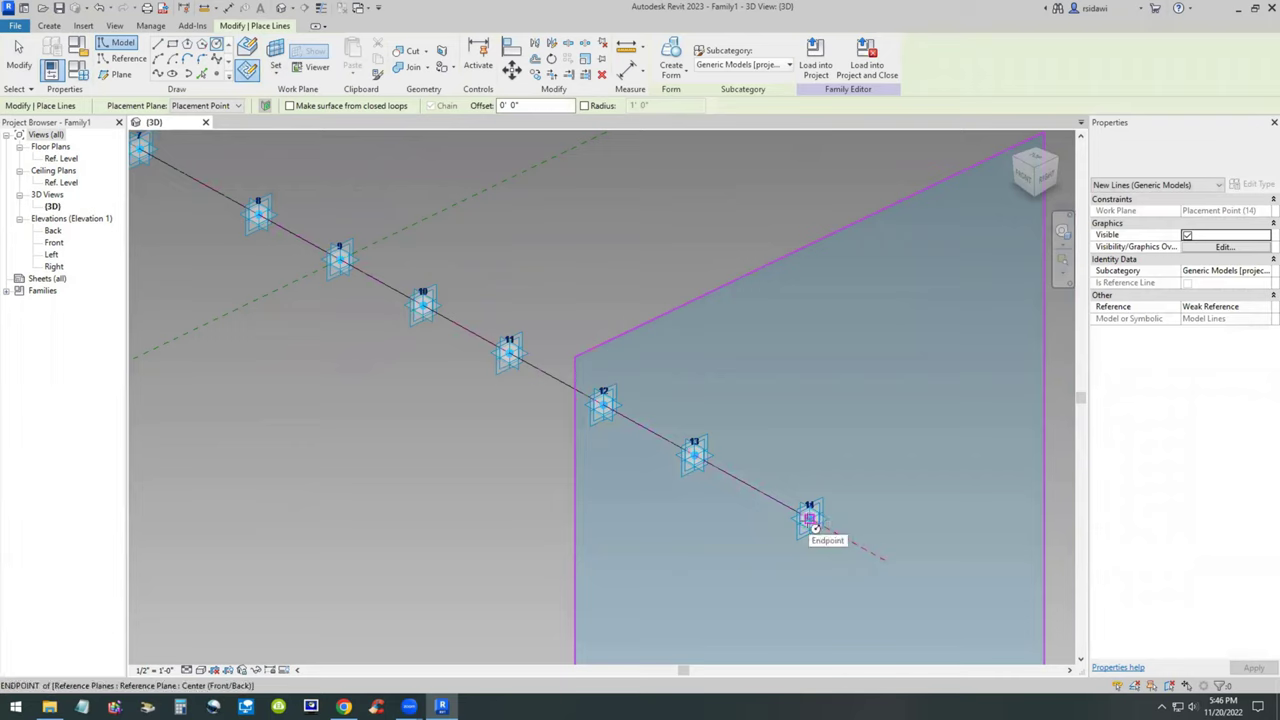
left_click(810, 519)
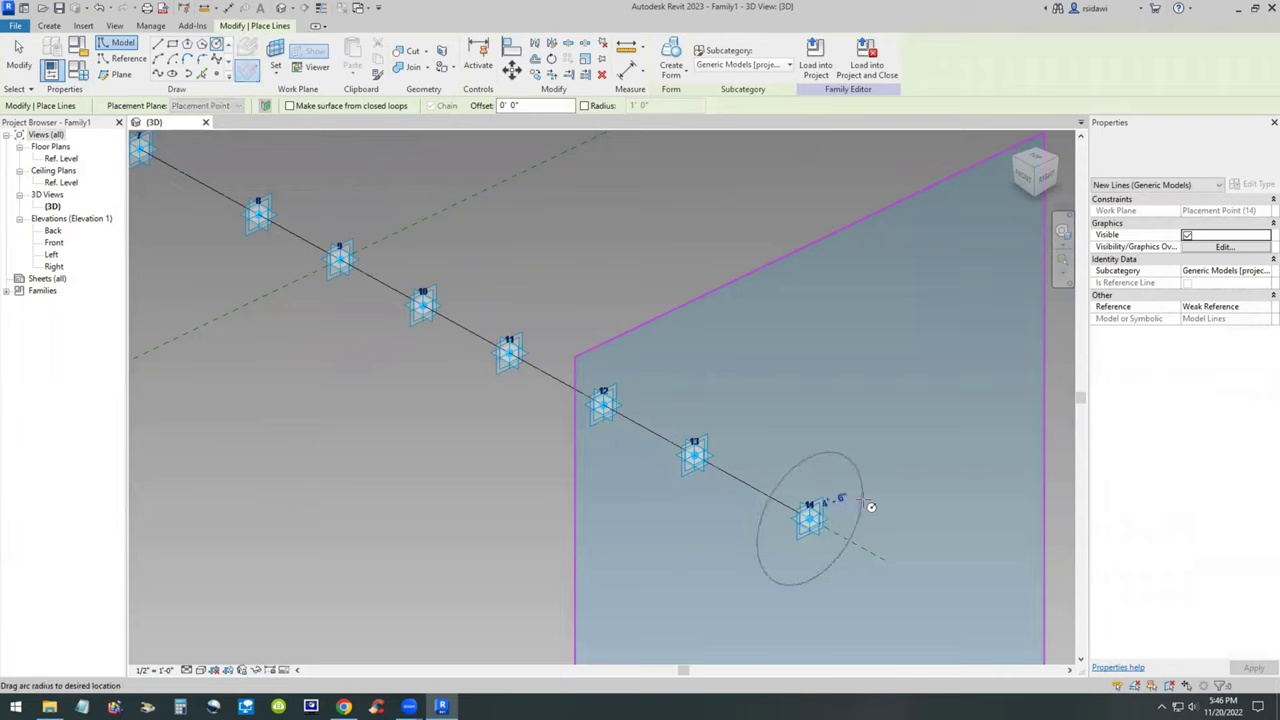
type("1")
key("Return")
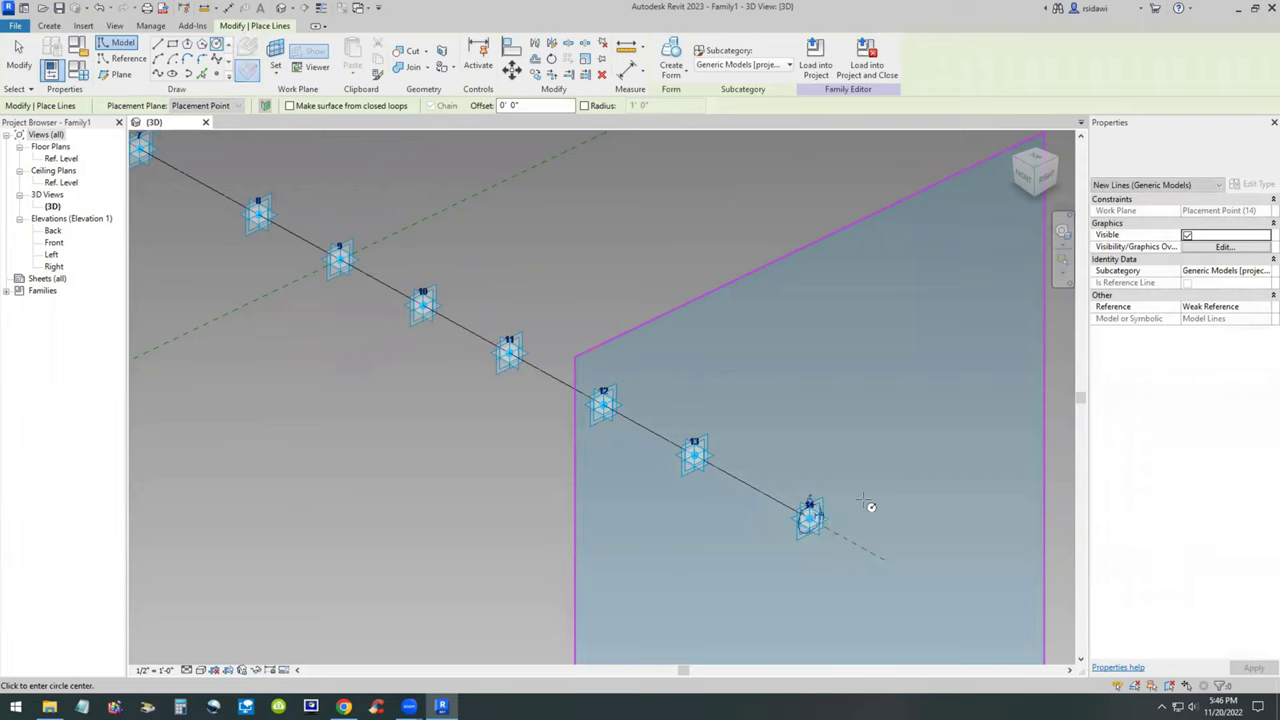
- Filter the window selection down to Lines and create a solid tube form from them
key("Escape")
key("Escape")
scroll(864, 505, "down", 2)
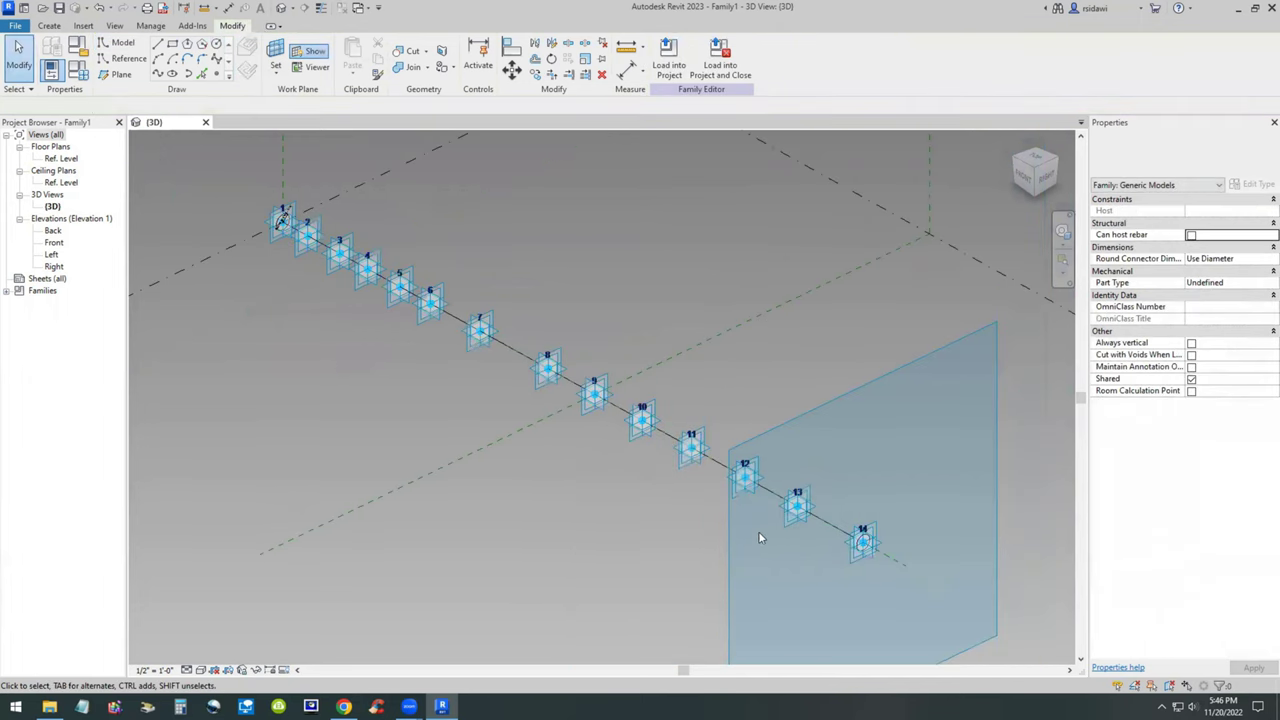
left_click_drag(248, 189, 966, 628)
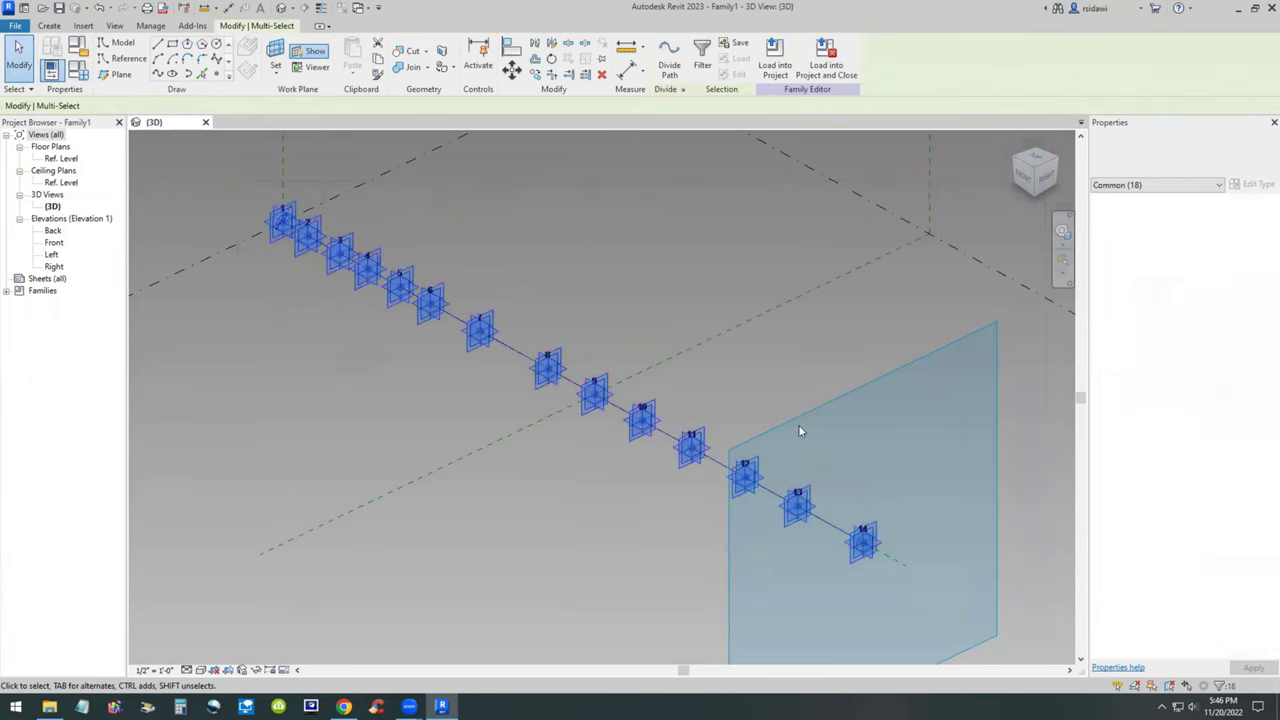
left_click(701, 62)
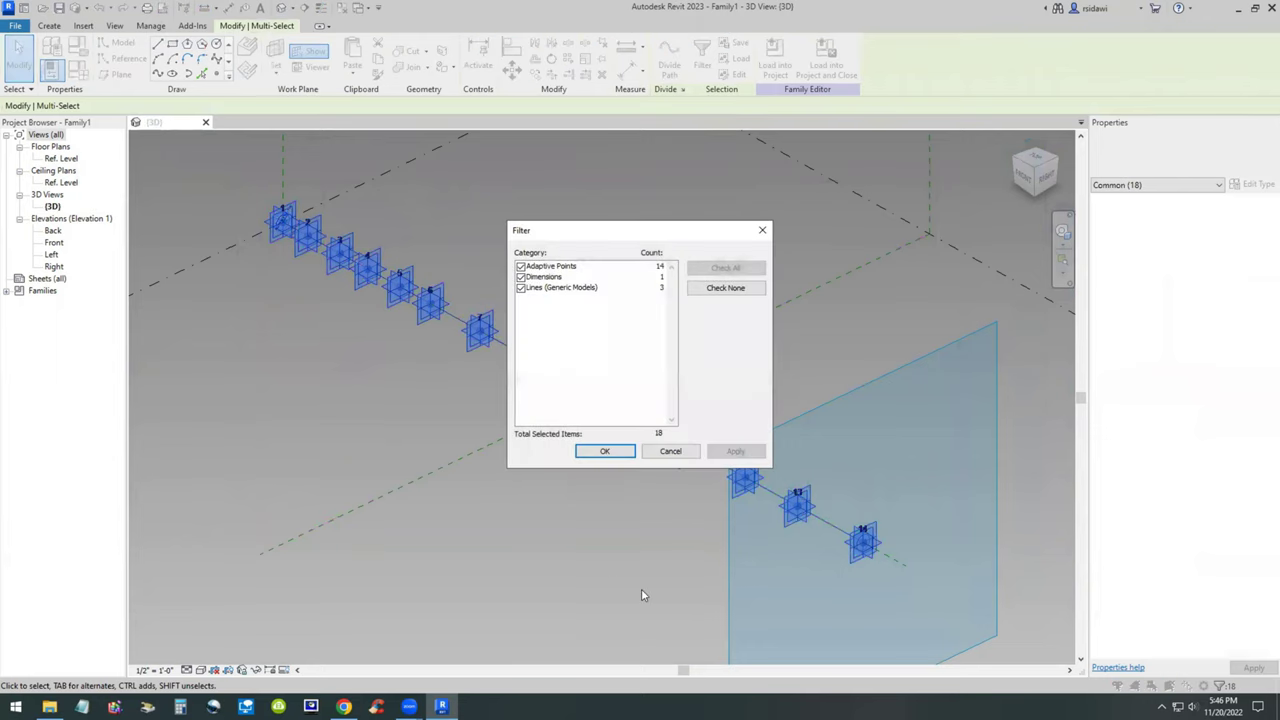
left_click(714, 288)
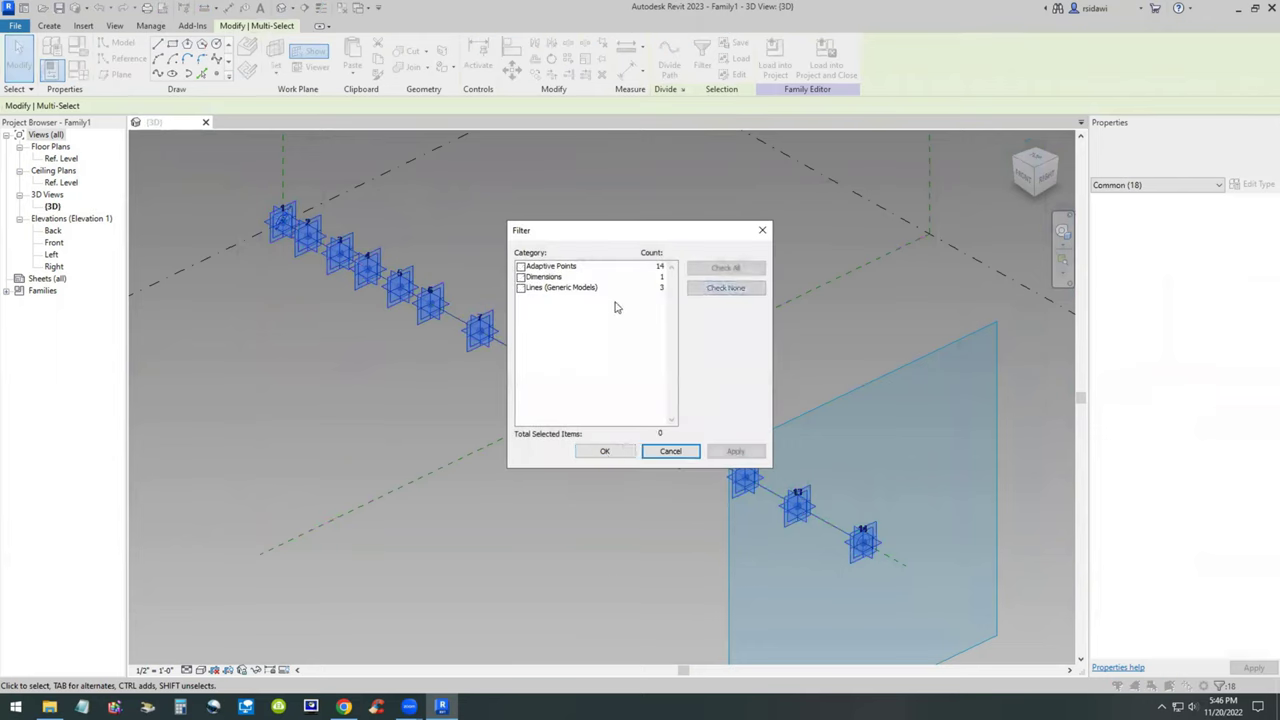
left_click(520, 287)
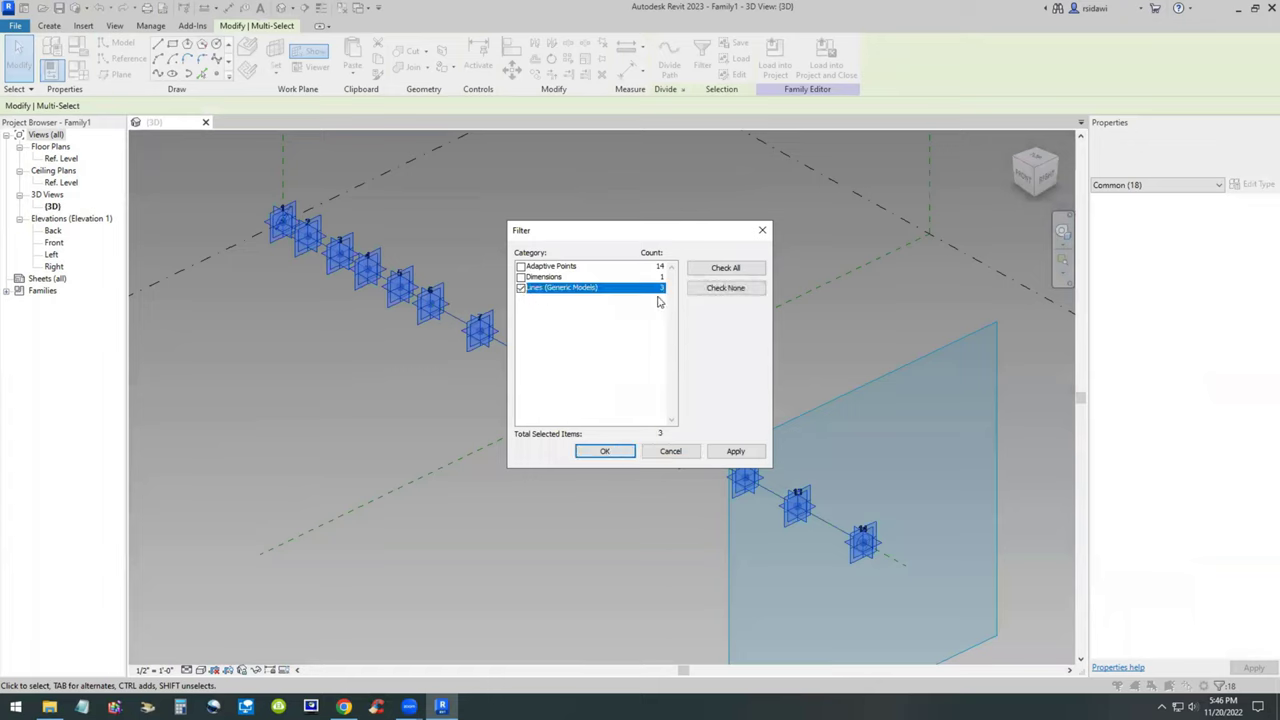
left_click(605, 451)
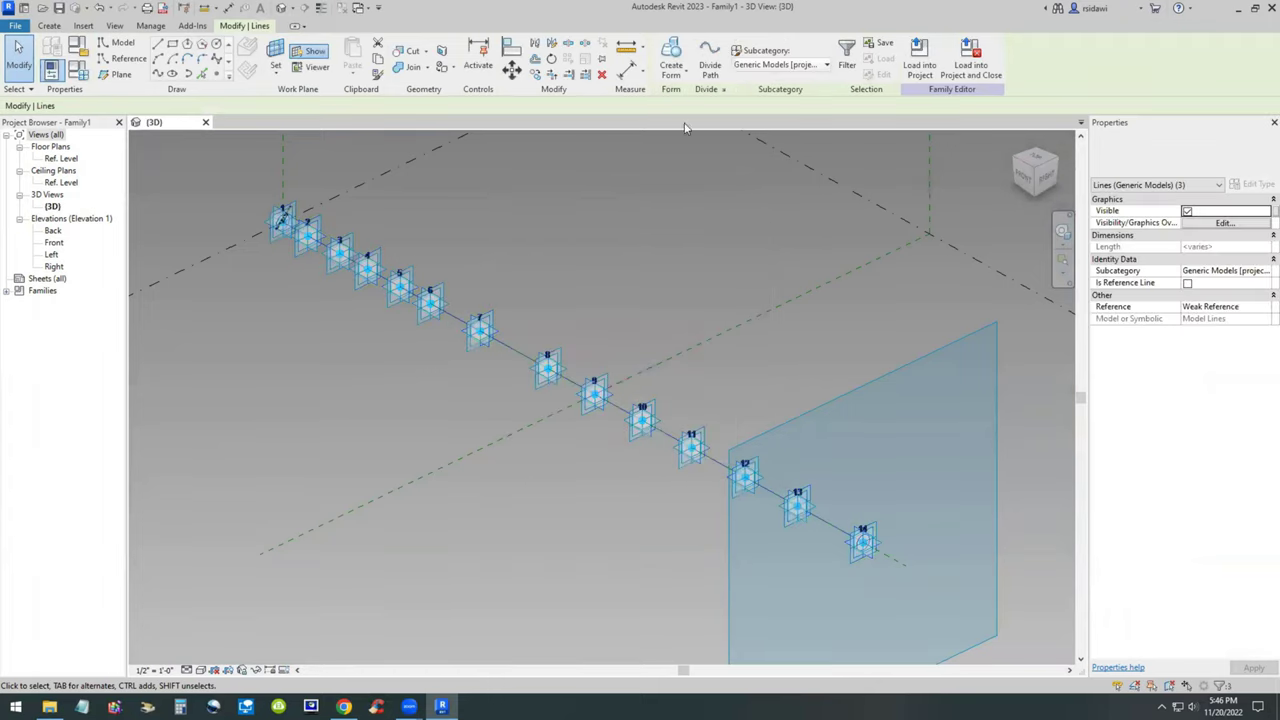
left_click(671, 70)
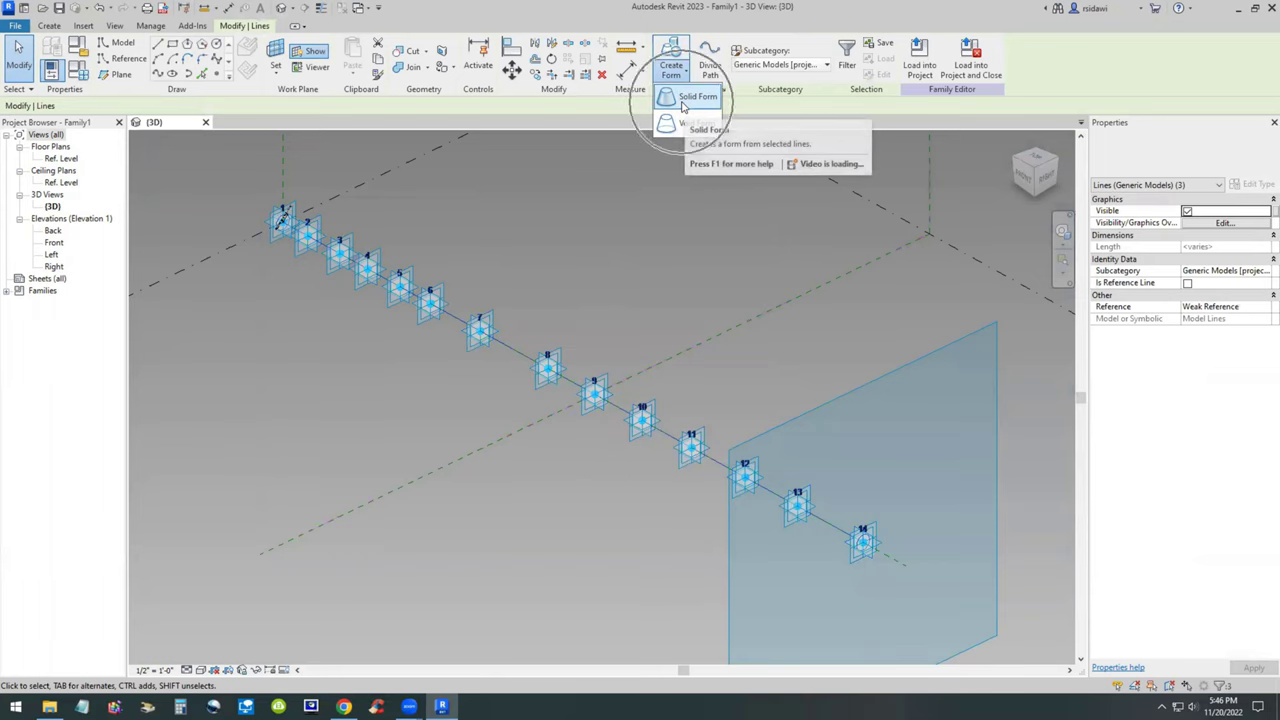
left_click(690, 97)
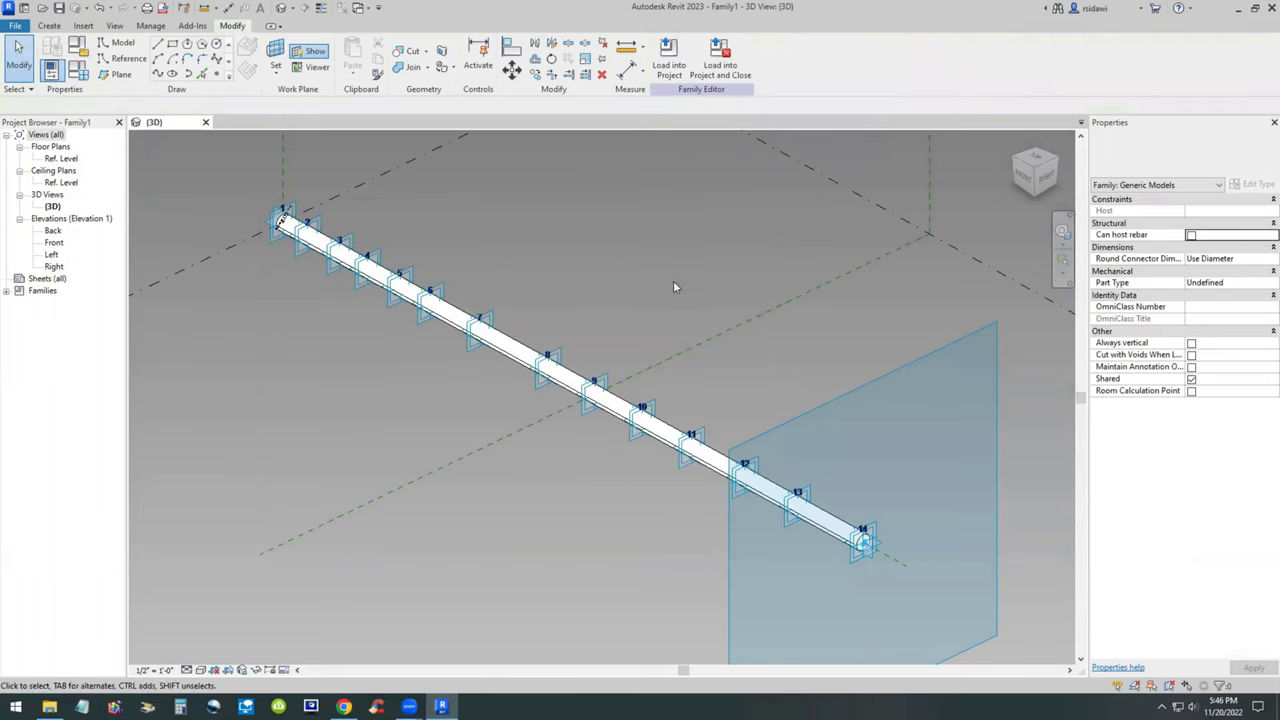
- Assign the tube form the Stainless Steel, Polished material from the library
left_click(577, 379)
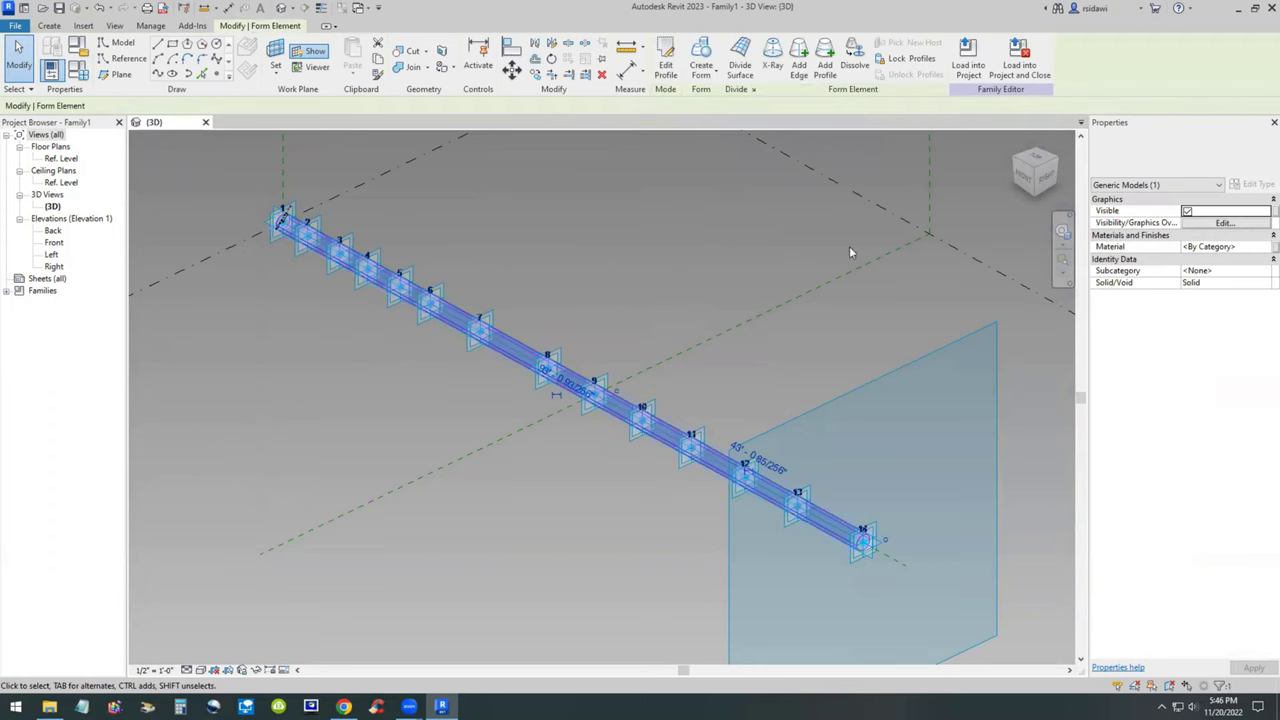
left_click(1250, 247)
left_click(1265, 247)
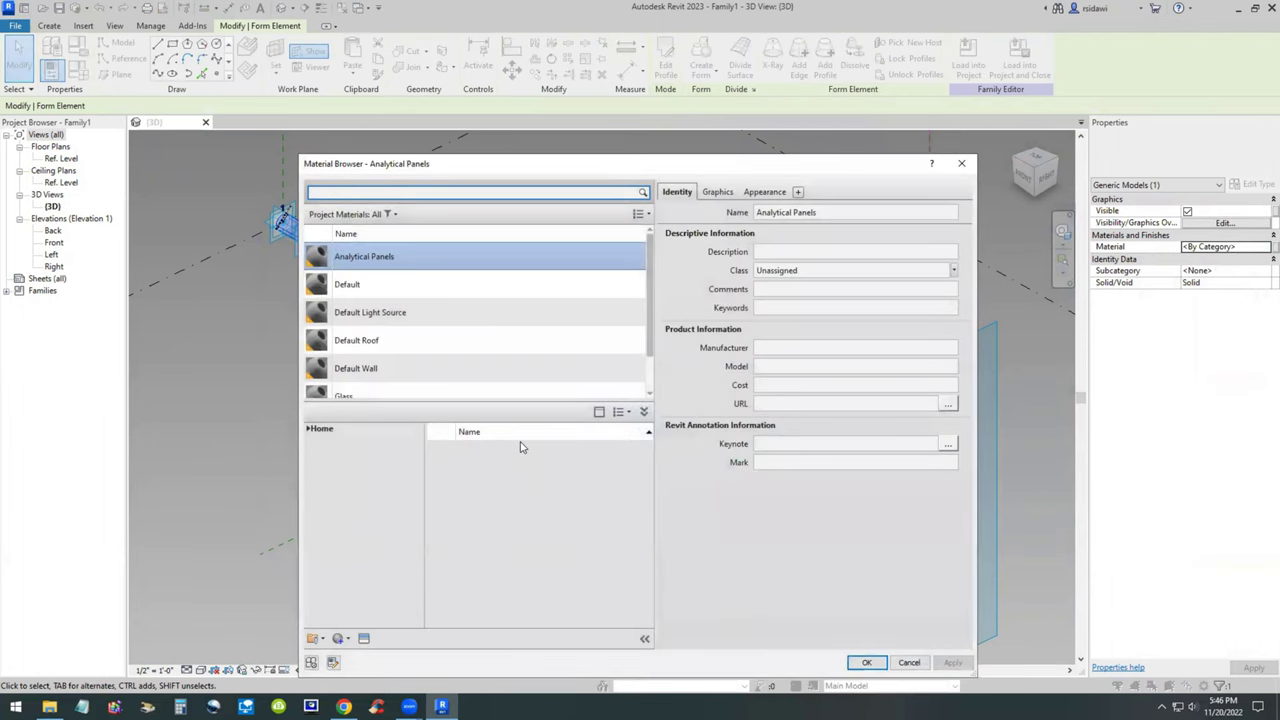
type("STAINLESS")
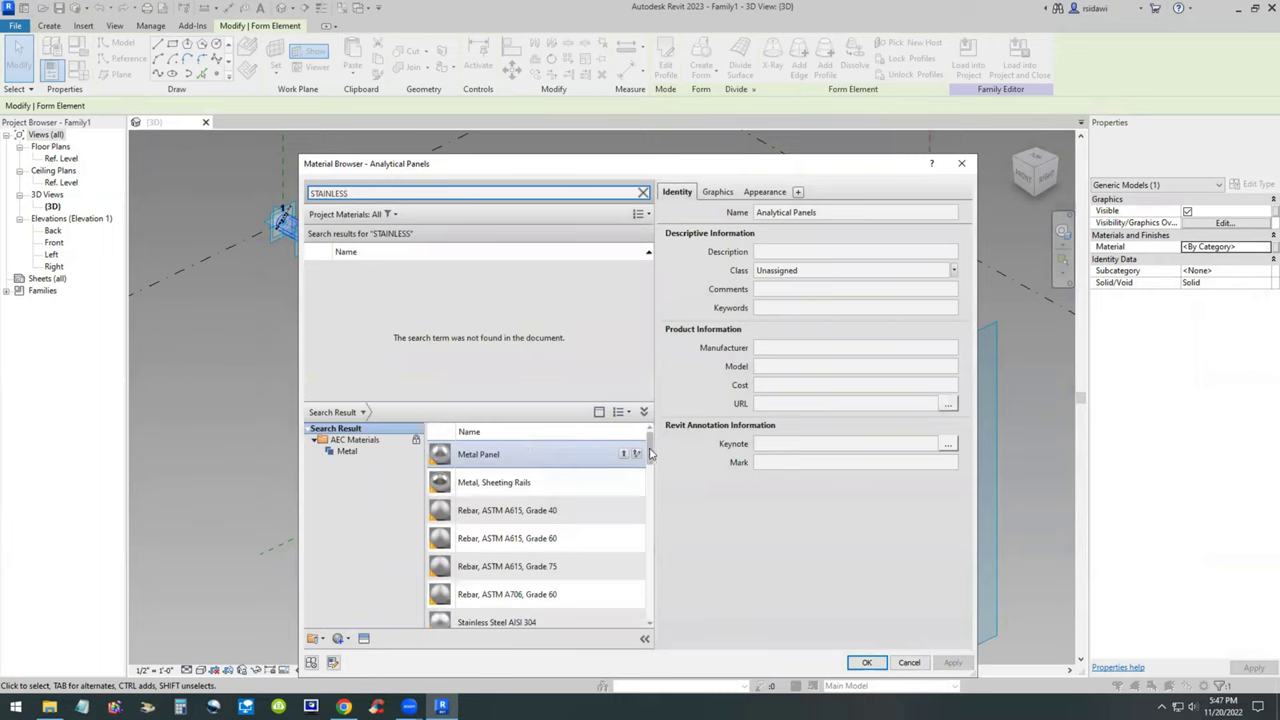
left_click_drag(650, 452, 650, 484)
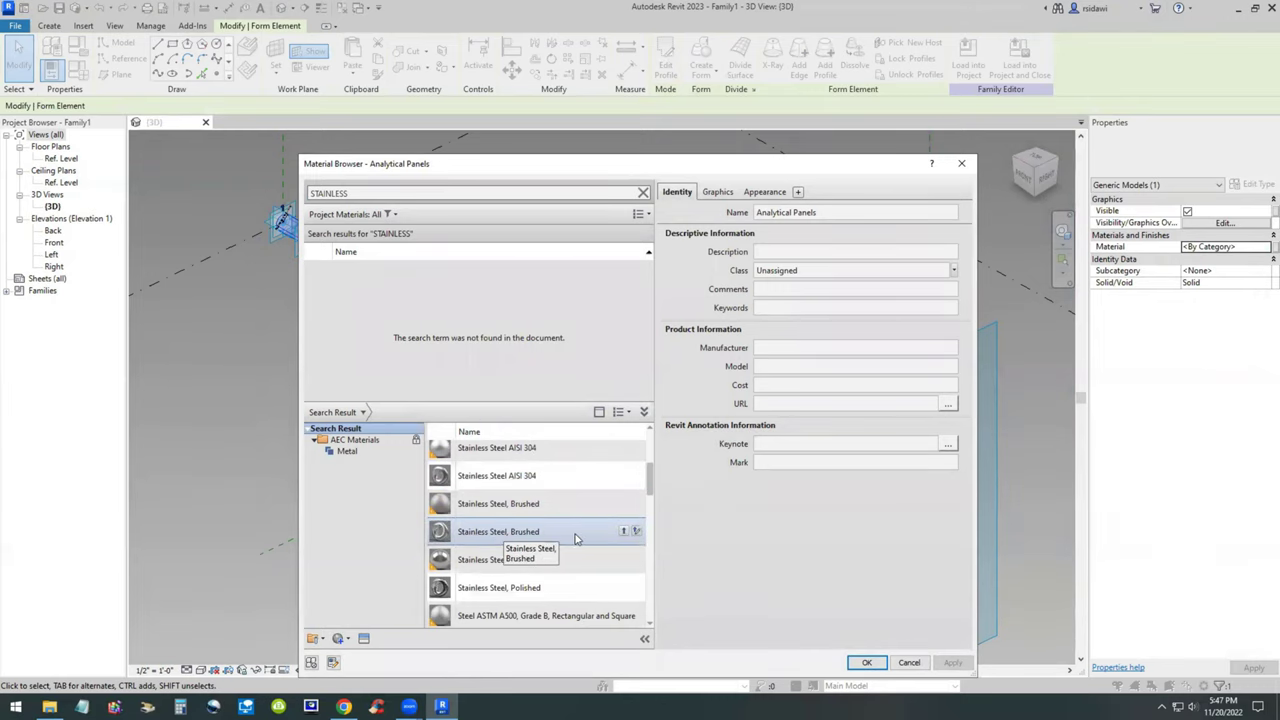
left_click(623, 587)
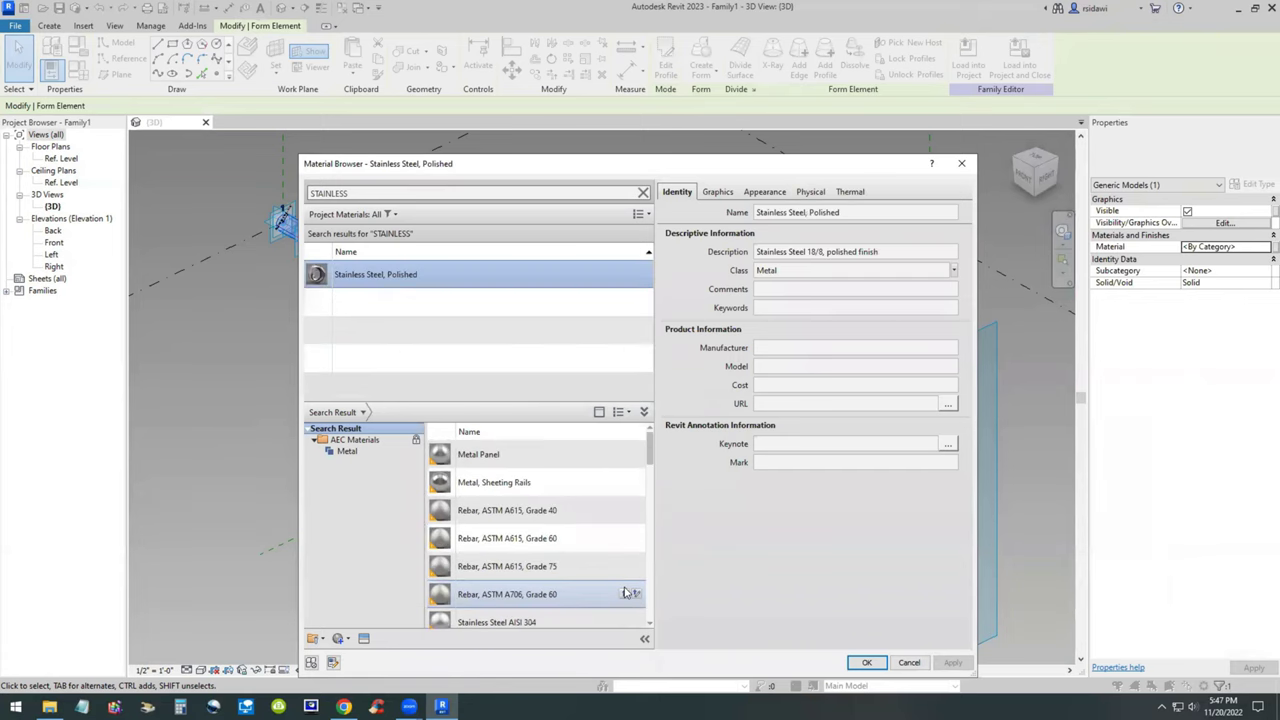
left_click(868, 663)
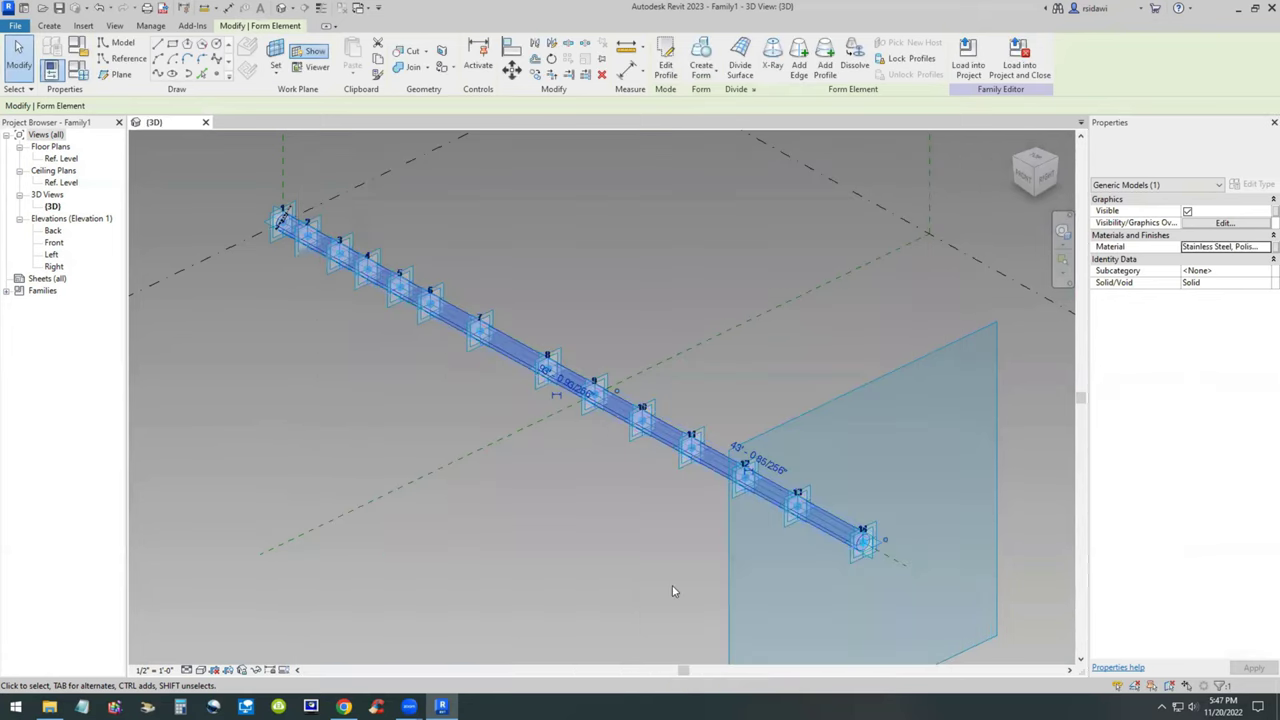
- Add a new Material-type shared parameter TUBE MATERIAL to the shared parameters file
left_click(1268, 247)
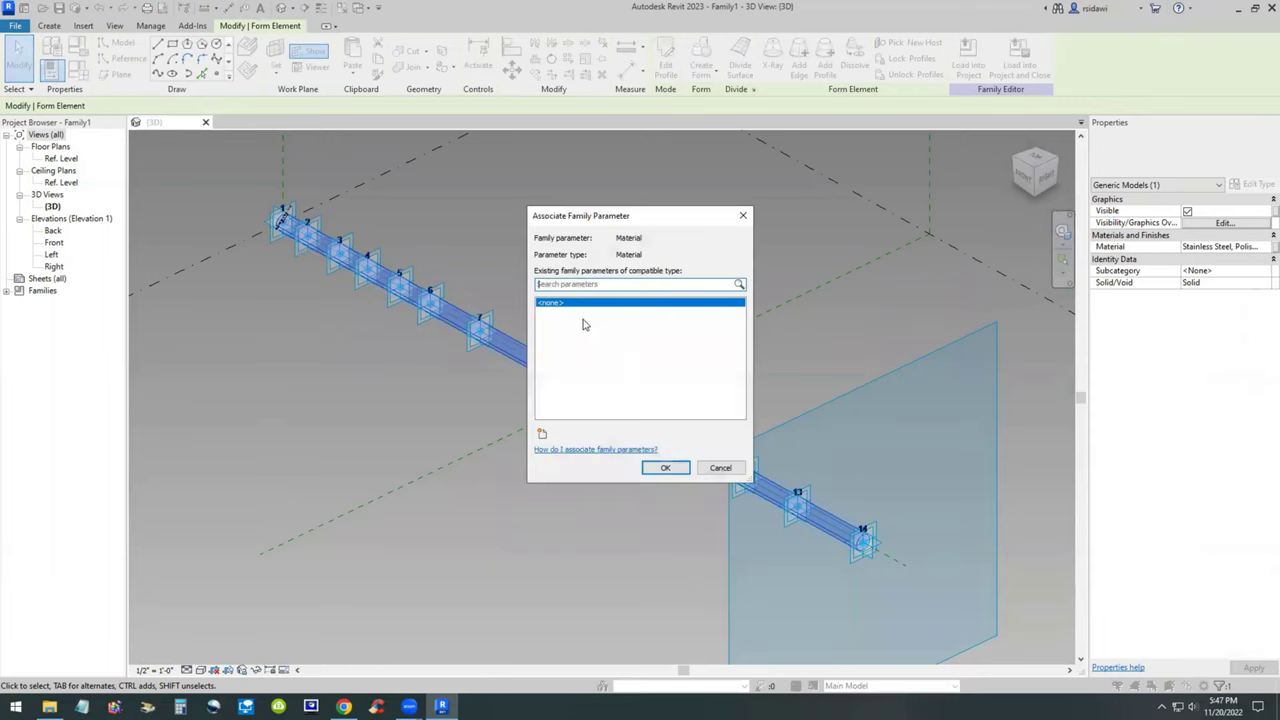
left_click(542, 434)
left_click(533, 213)
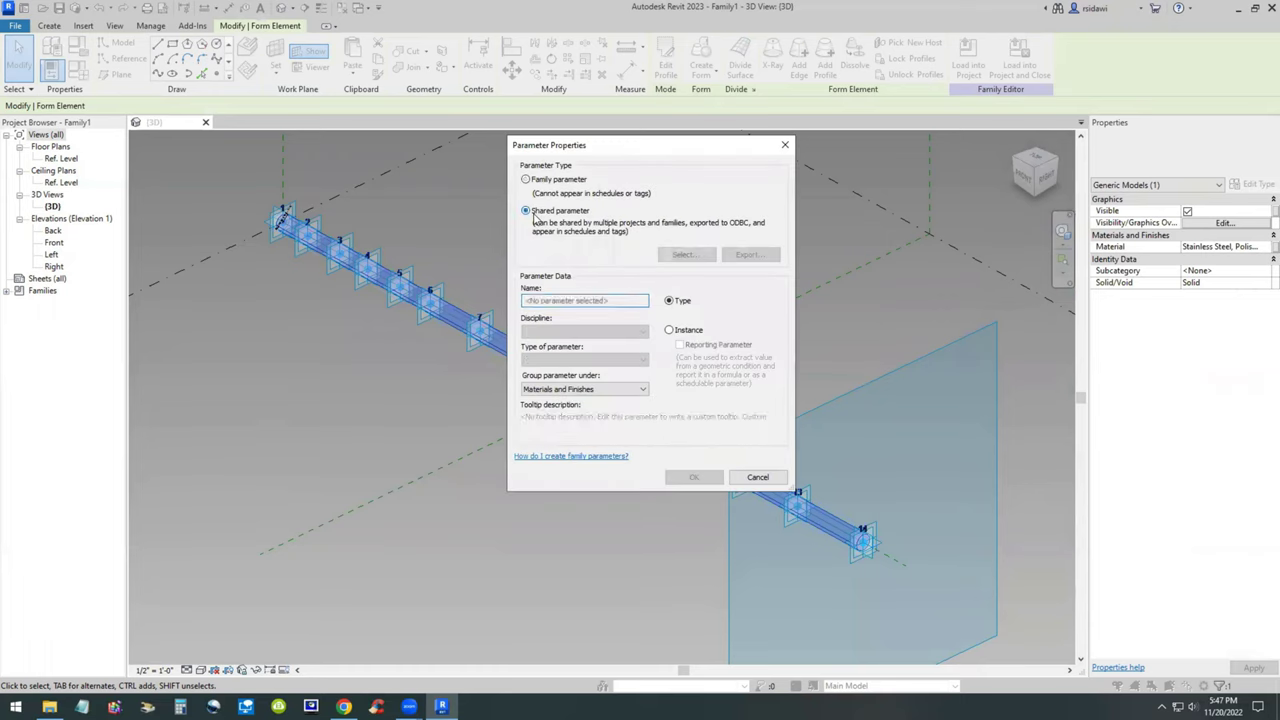
left_click(685, 254)
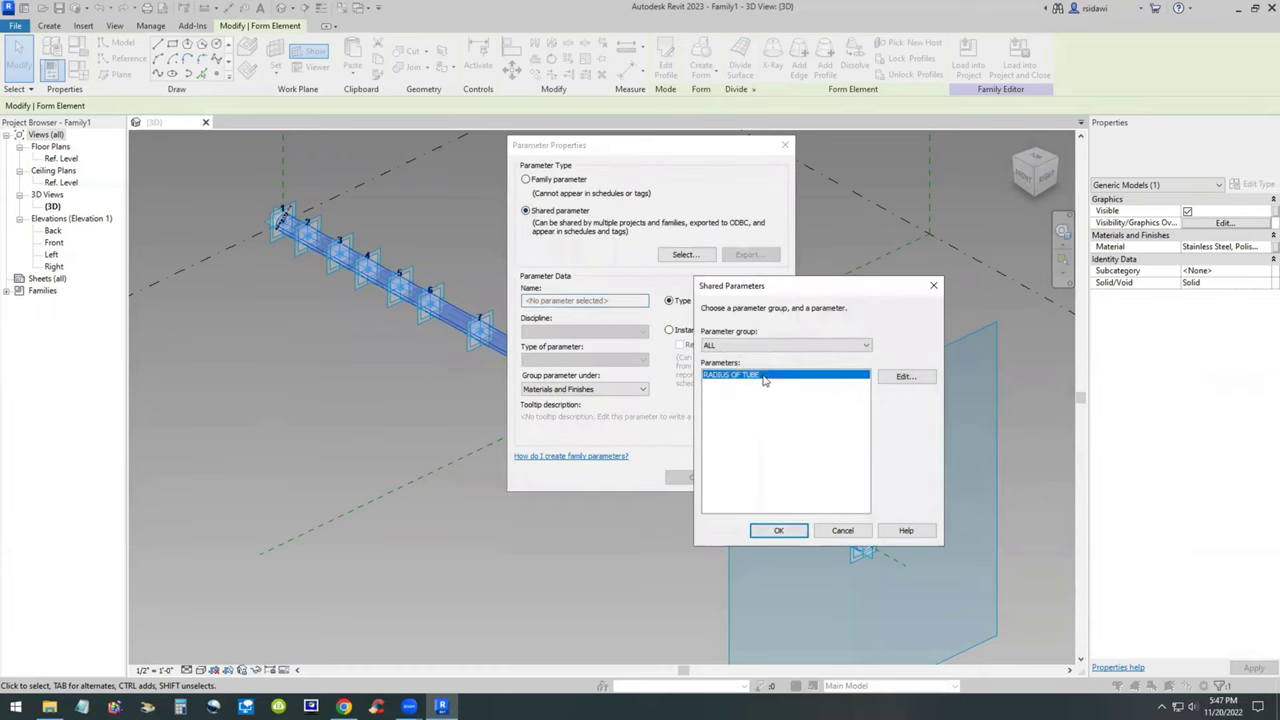
left_click(904, 378)
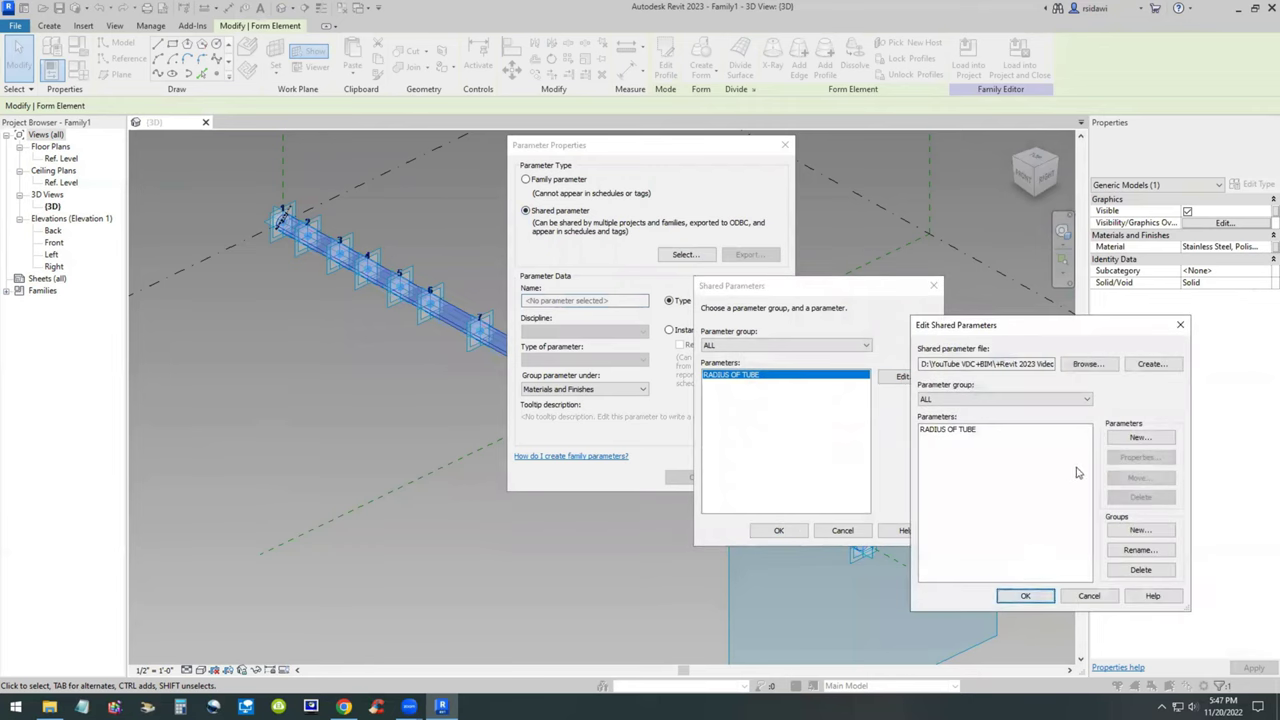
left_click(1136, 440)
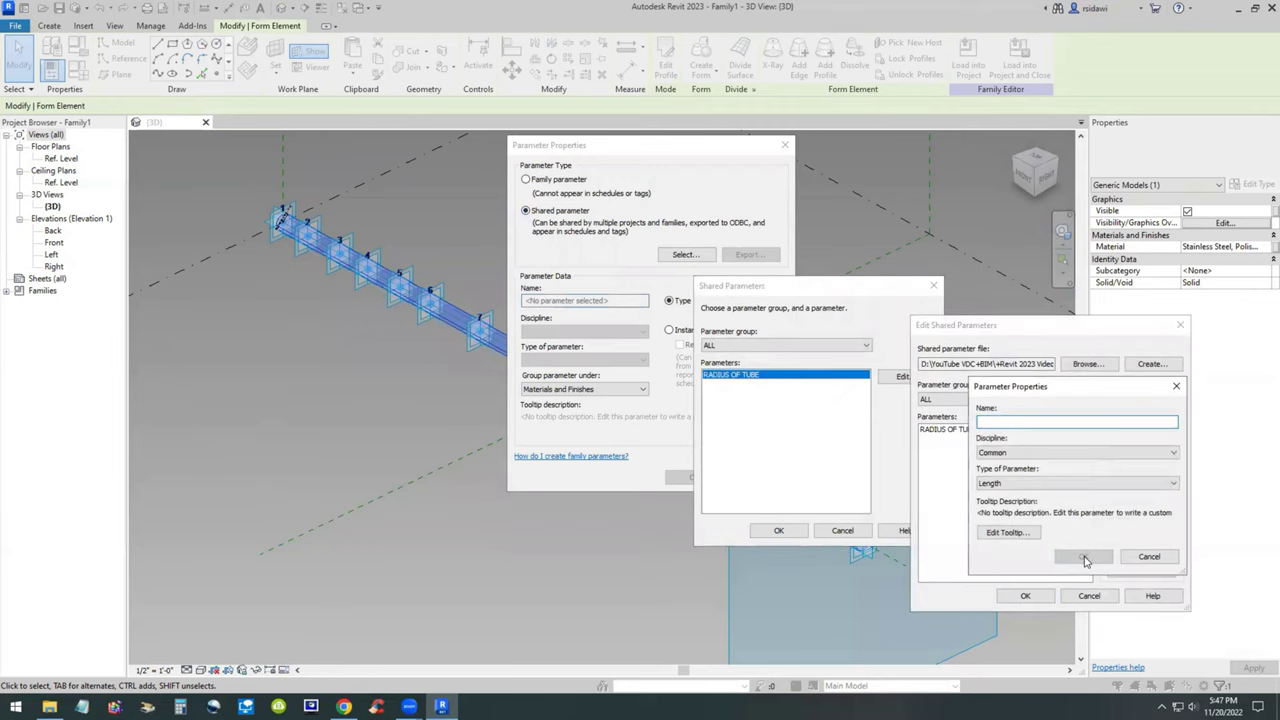
type("TUBE")
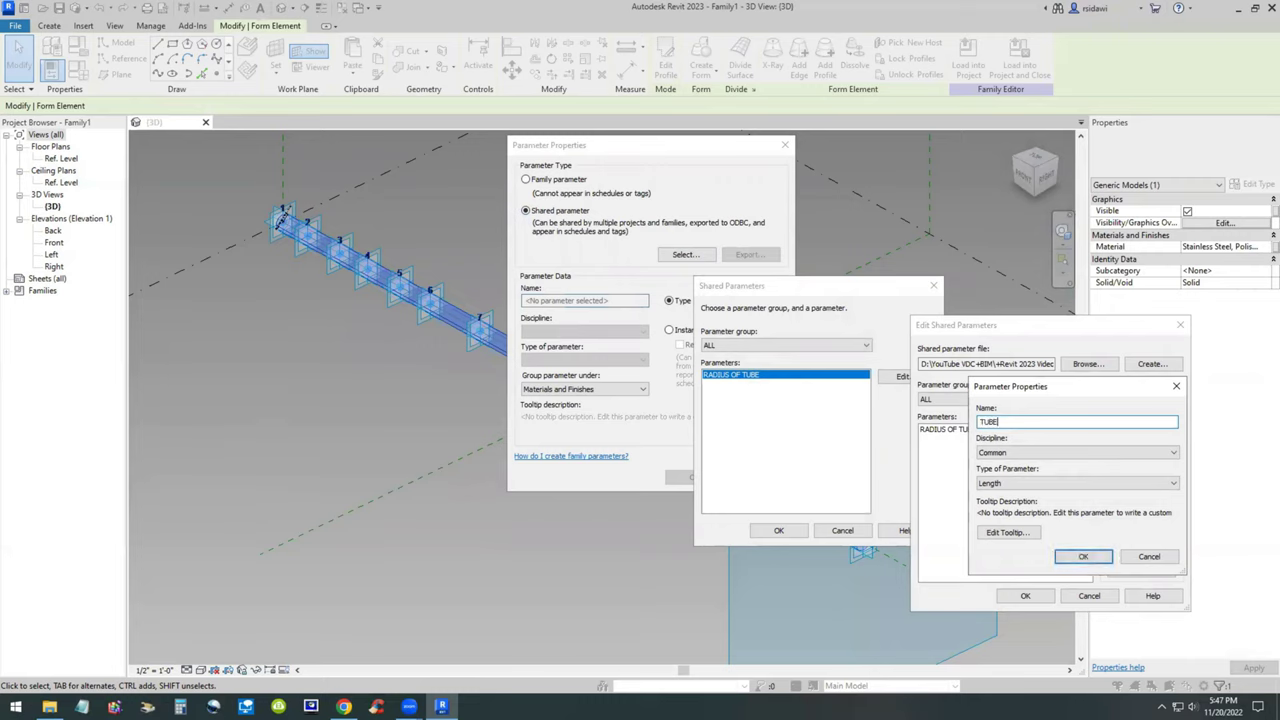
type(" MATERIAL")
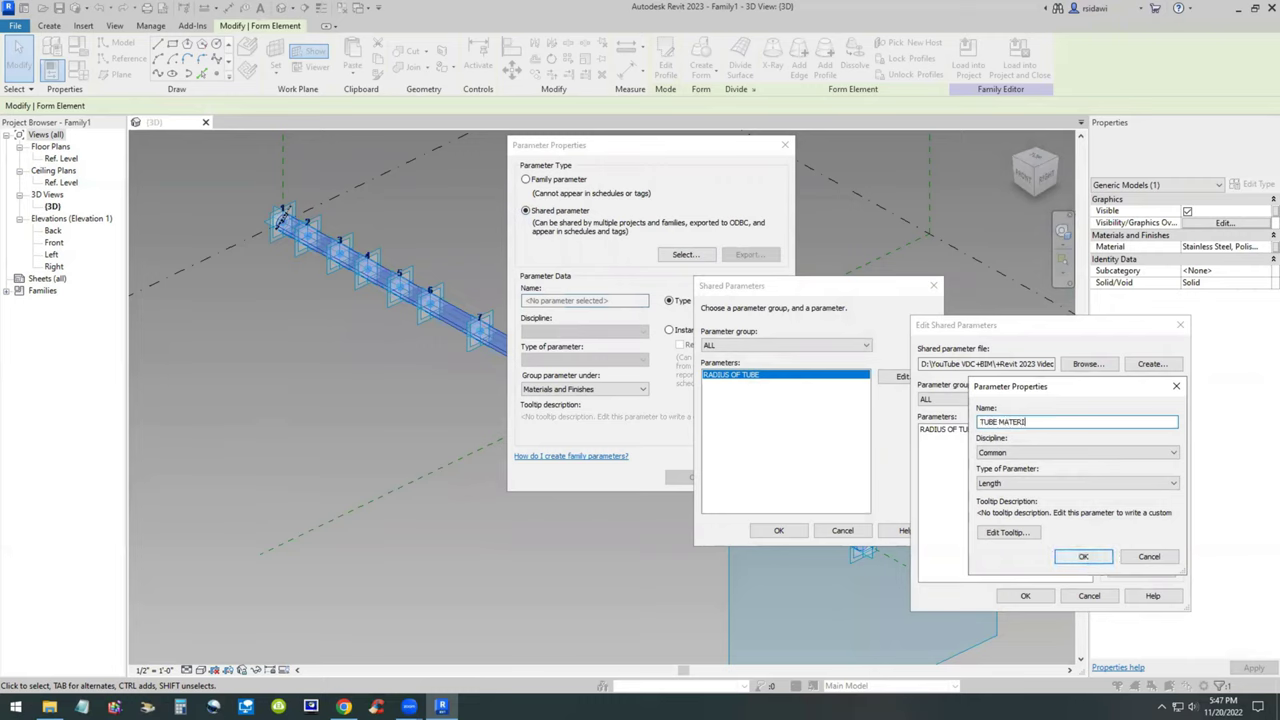
left_click(1050, 483)
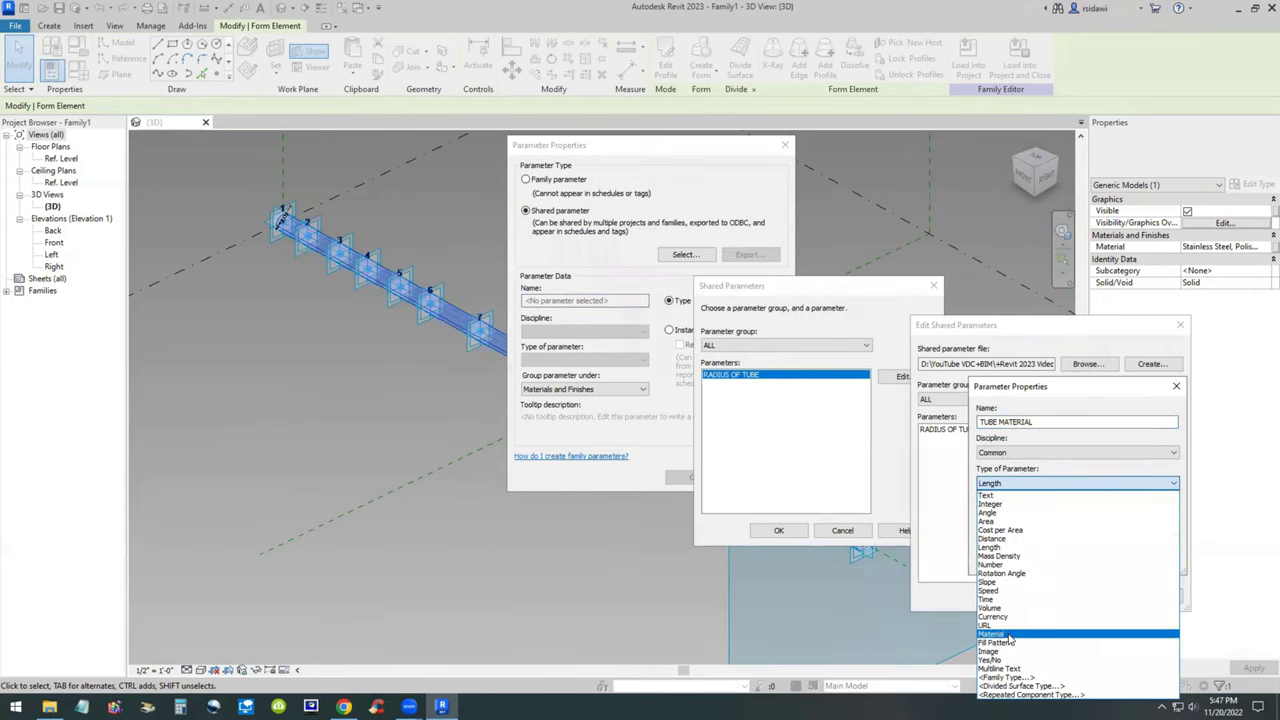
left_click(1005, 634)
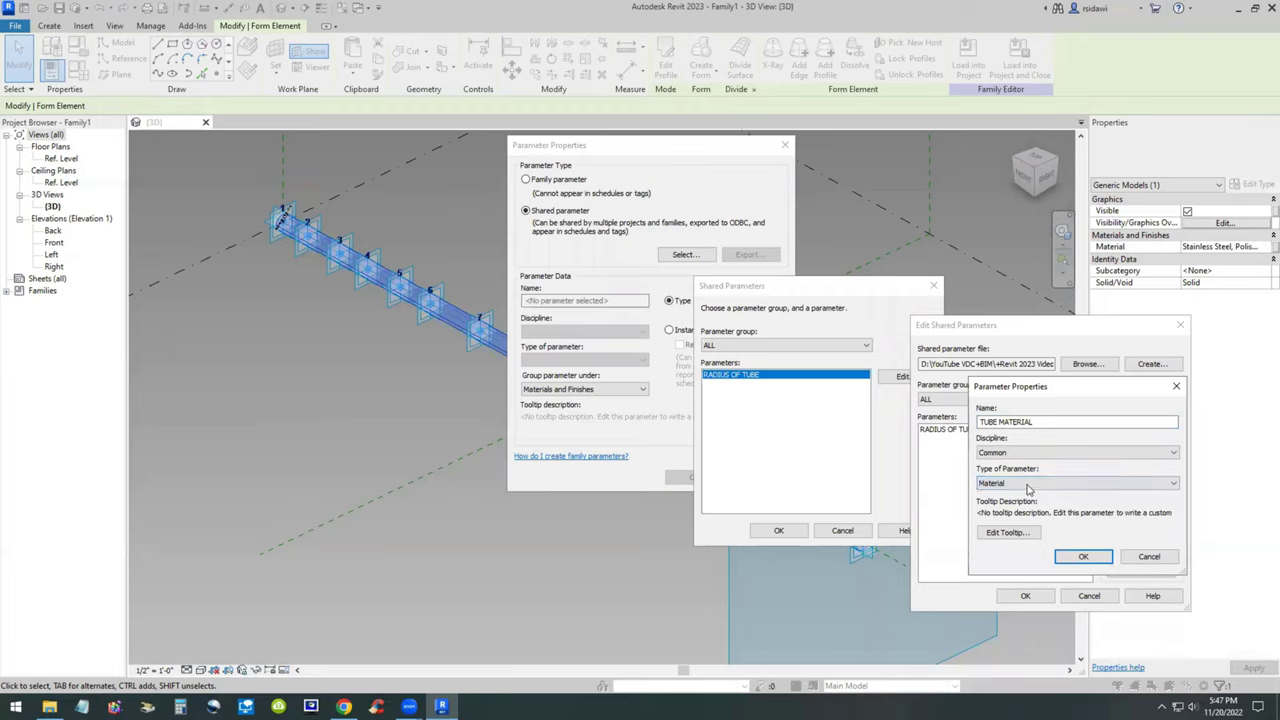
left_click(1073, 560)
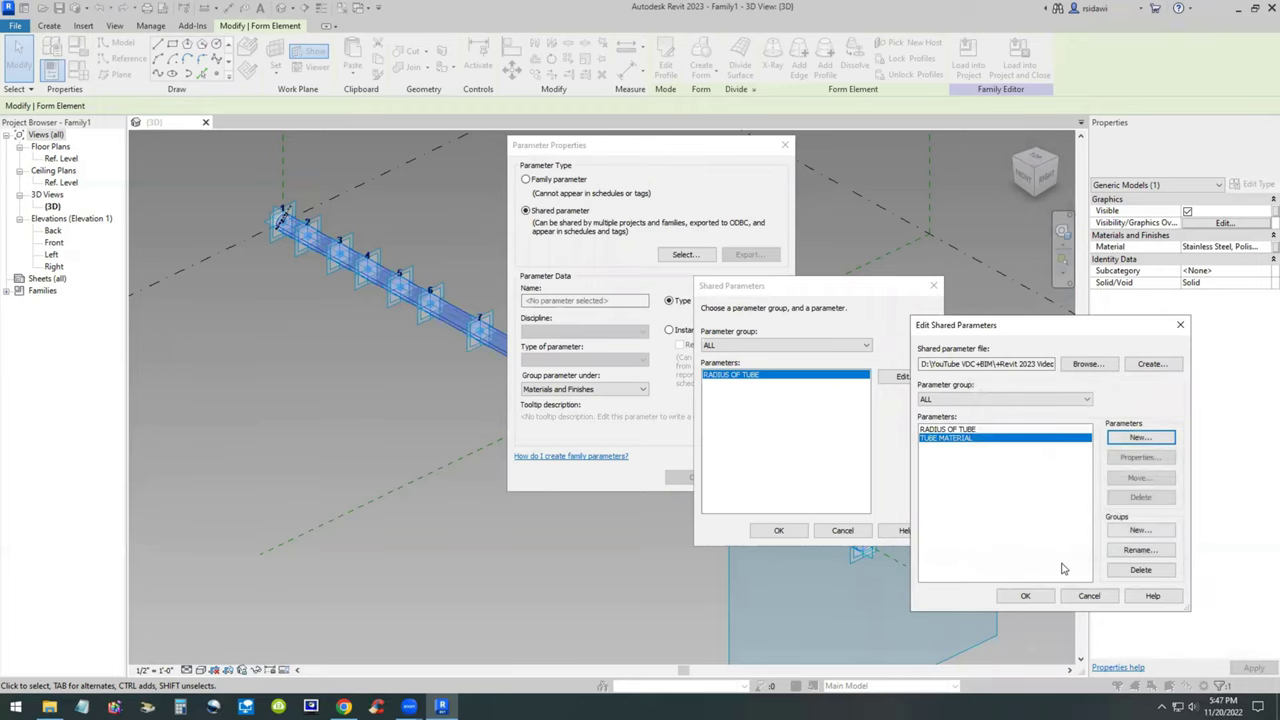
left_click(1023, 597)
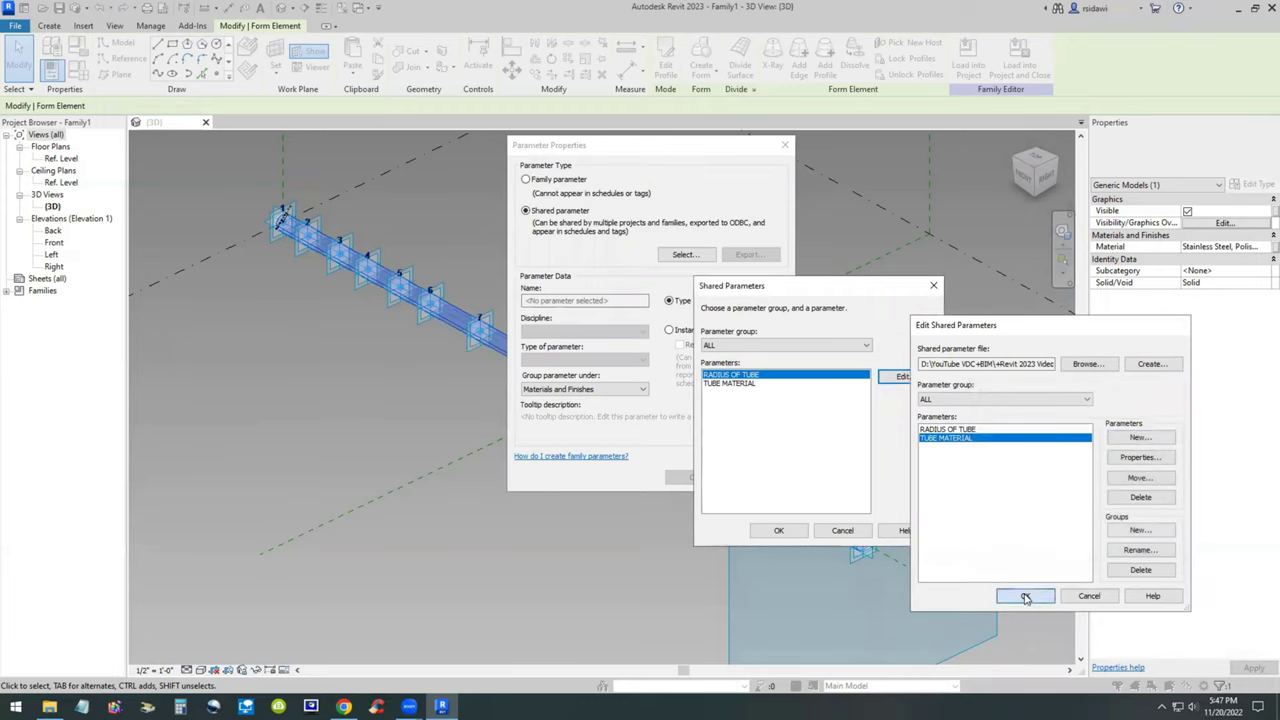
- Associate the tube's Material property with the TUBE MATERIAL shared parameter
left_click(717, 385)
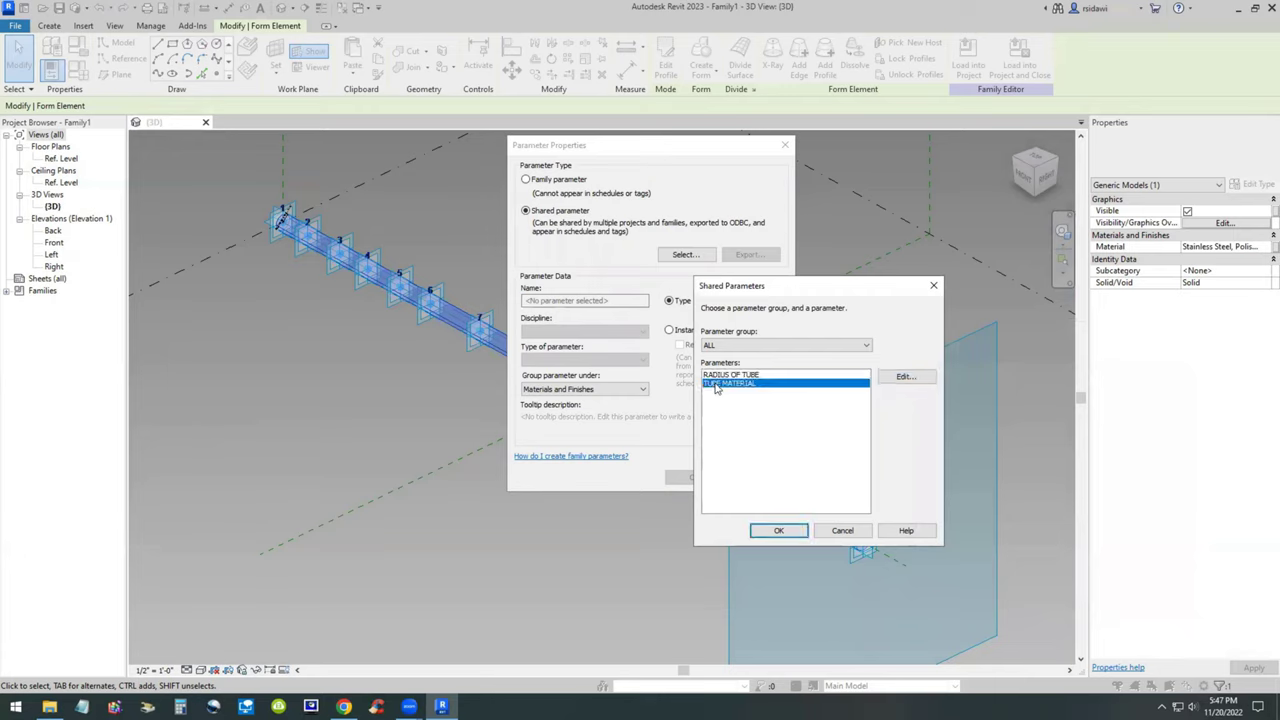
left_click(763, 528)
left_click(668, 478)
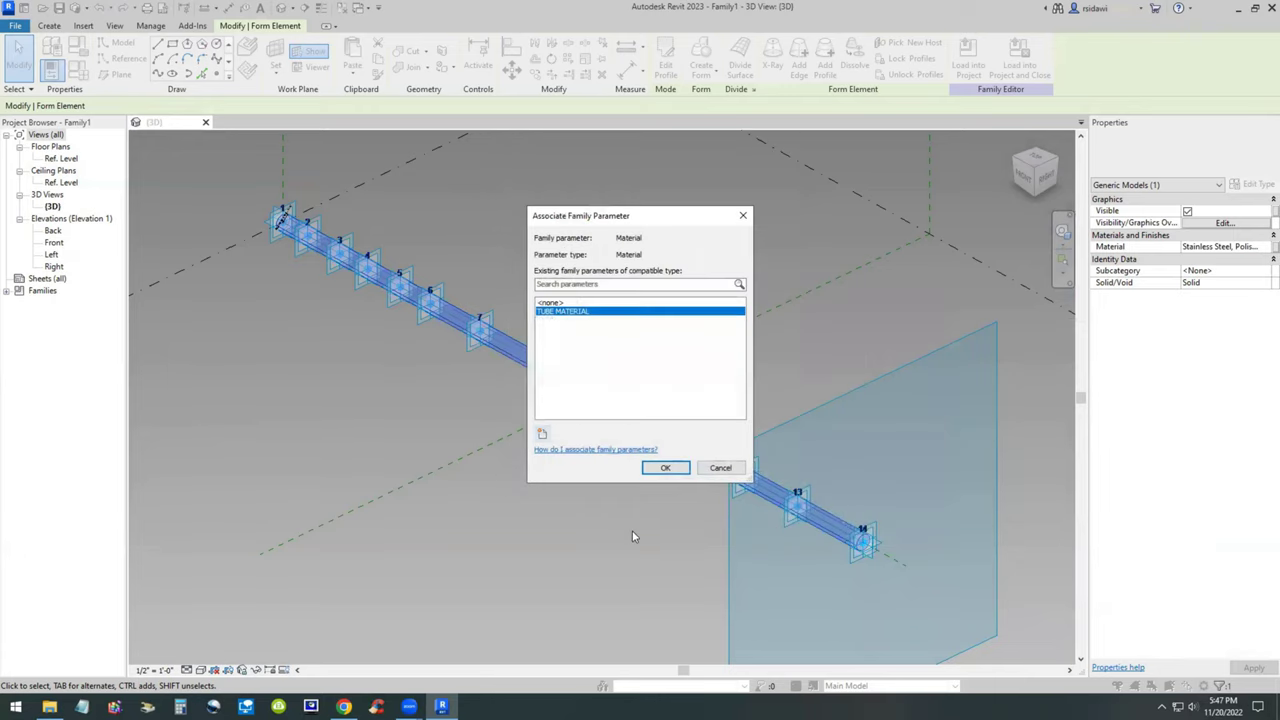
left_click(665, 469)
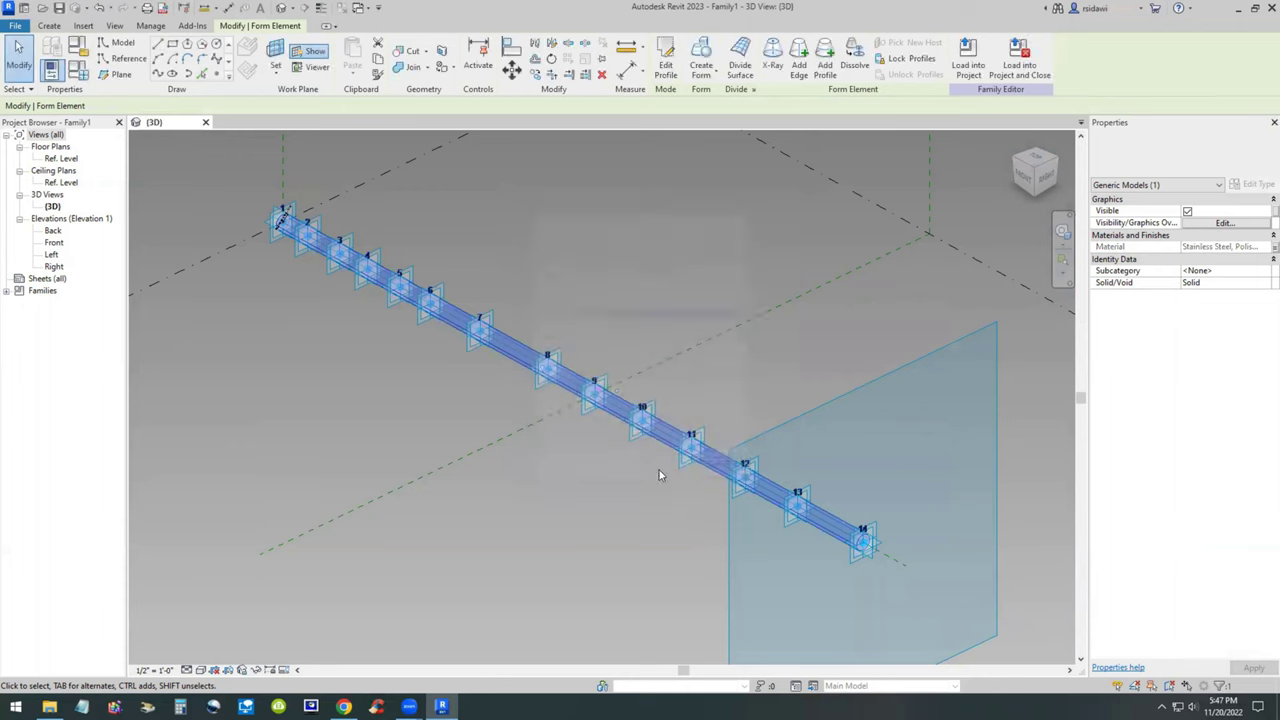
- Close the 14 POINT ADAPTIVE TUBE family and open the Basket Weave Adaptive Structure project from Recent Files
left_click(616, 511)
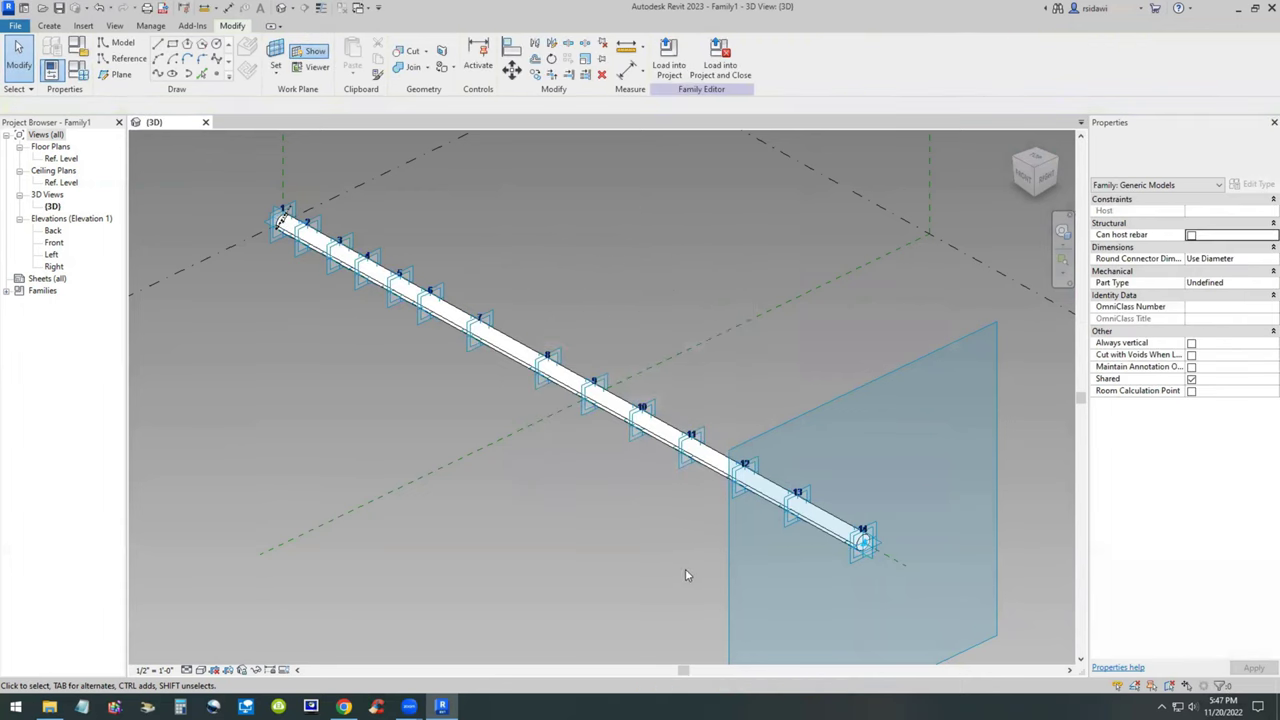
scroll(686, 575, "down", 2)
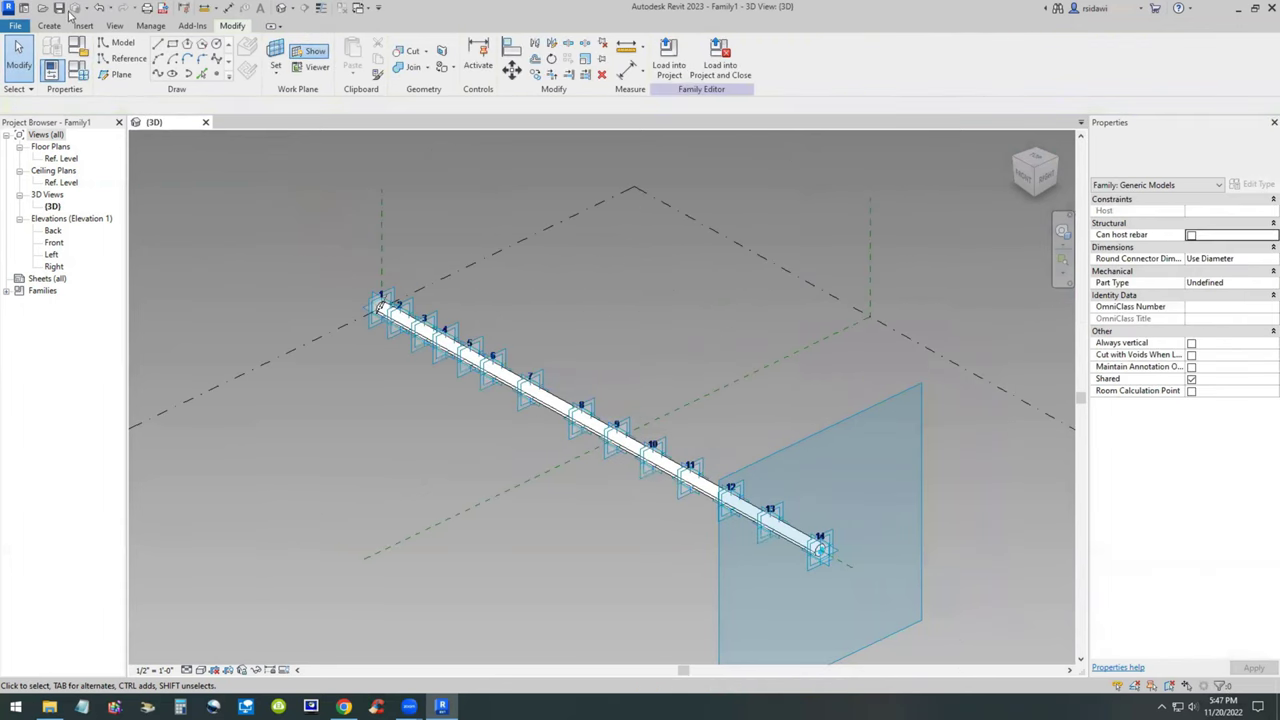
left_click(15, 25)
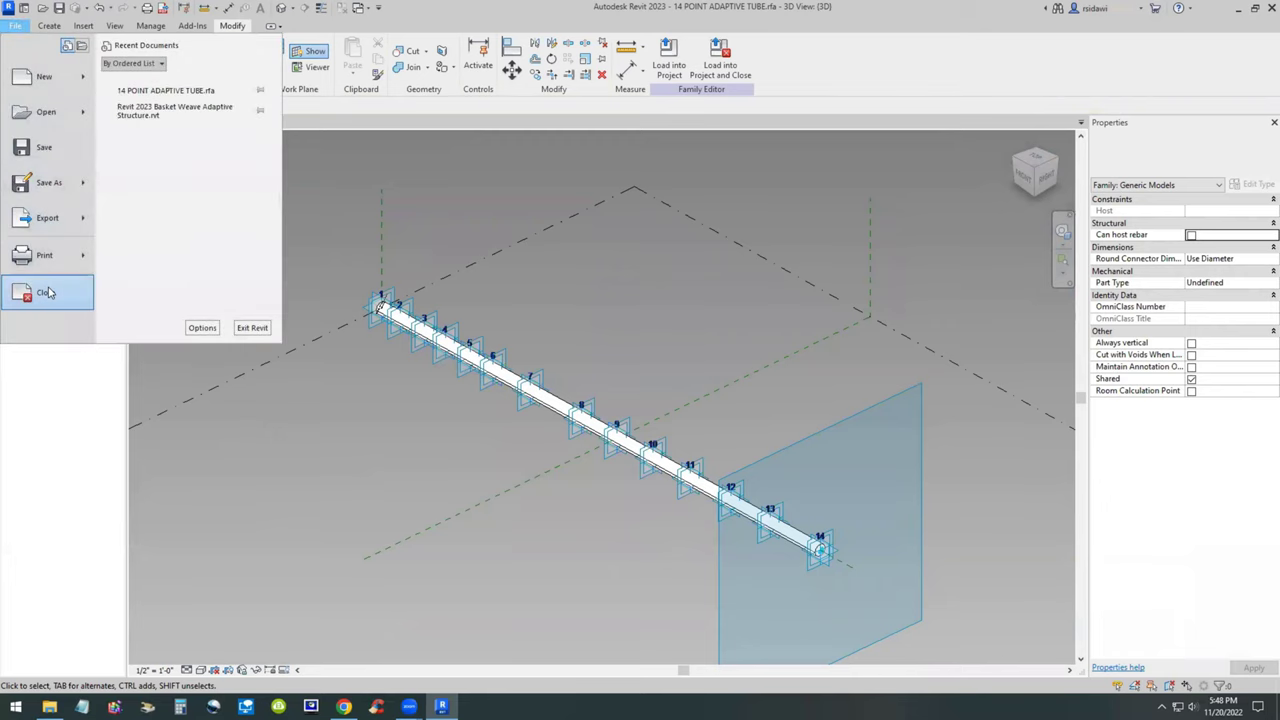
left_click(46, 292)
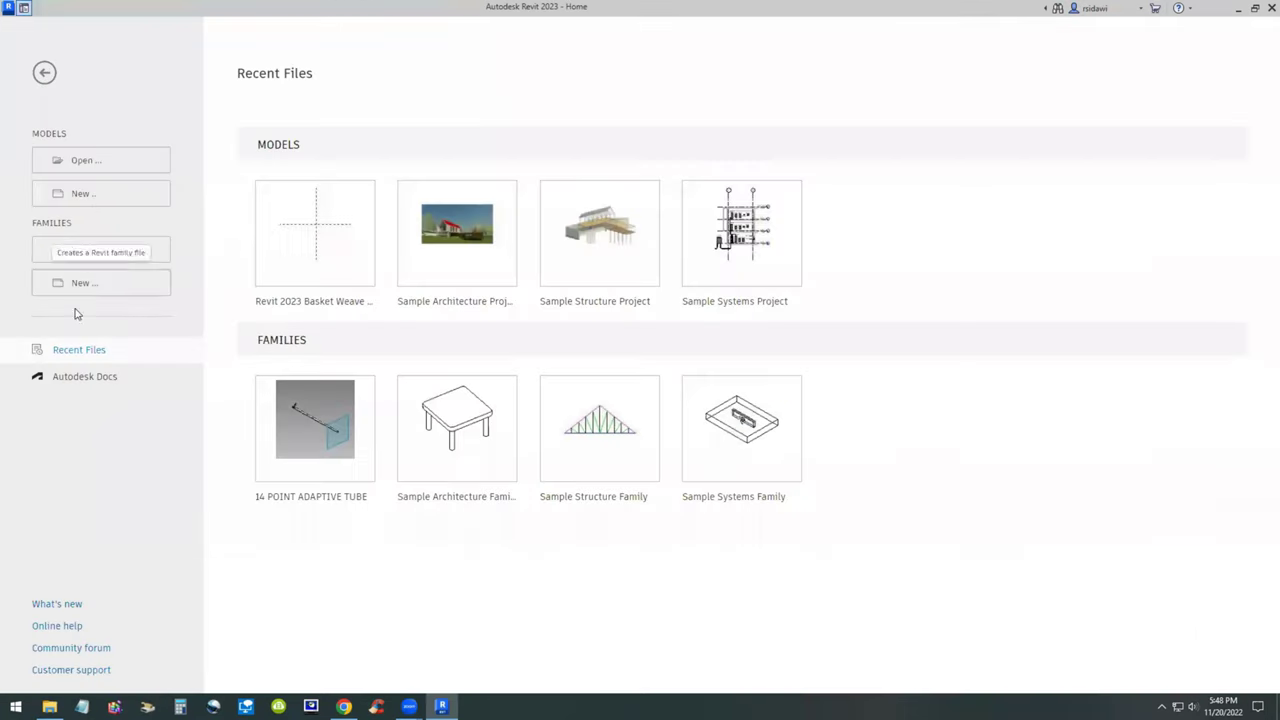
left_click(310, 233)
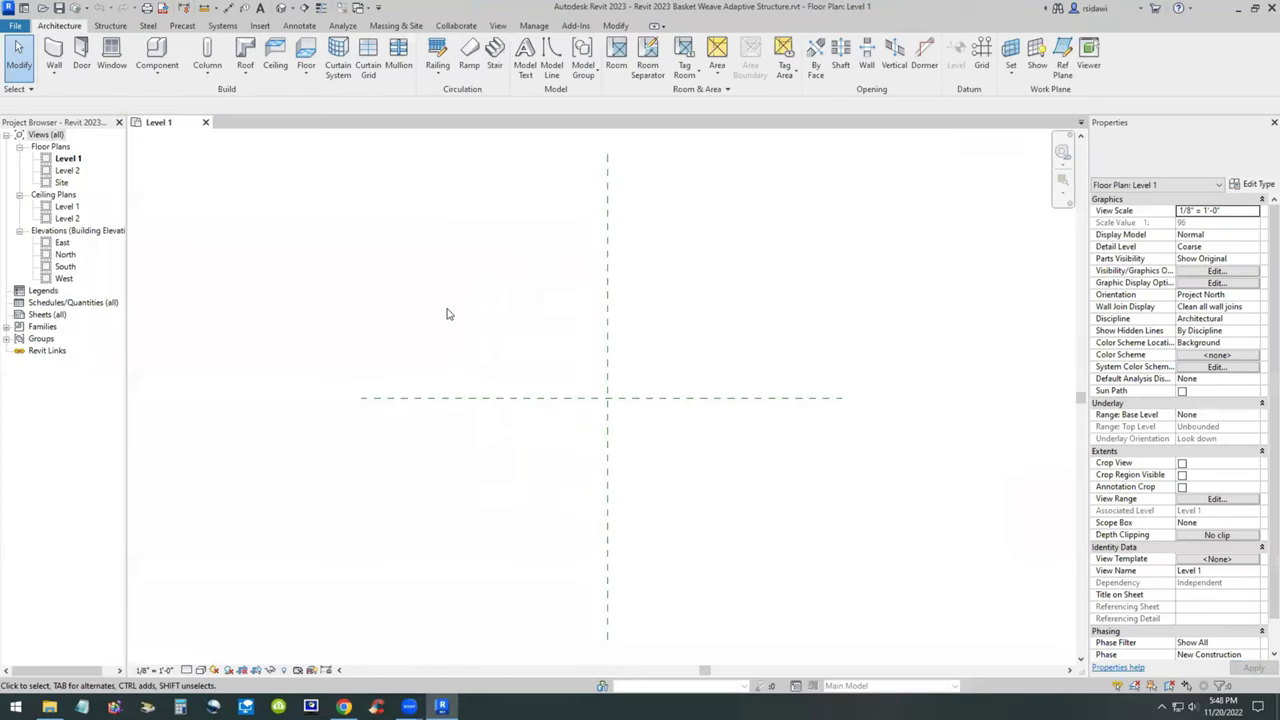
- Open the default 3D view and tile it beside the Level 1 floor plan
left_click(284, 8)
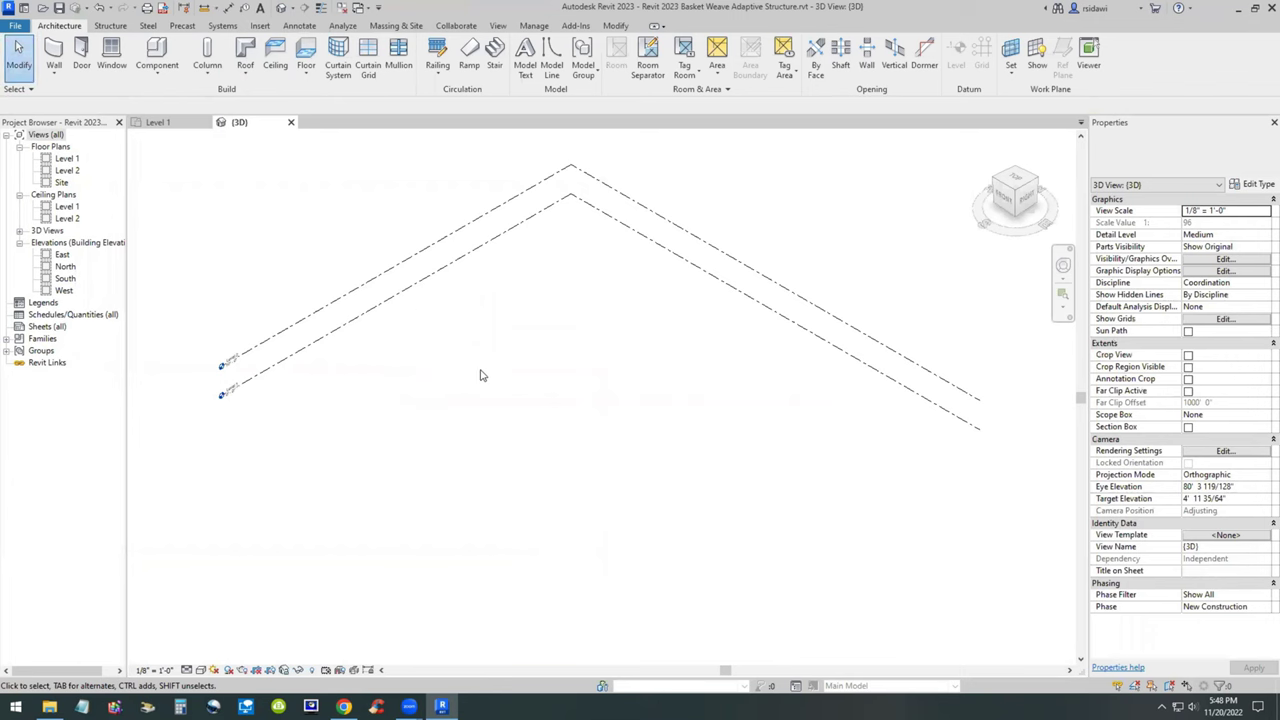
key("w")
key("t")
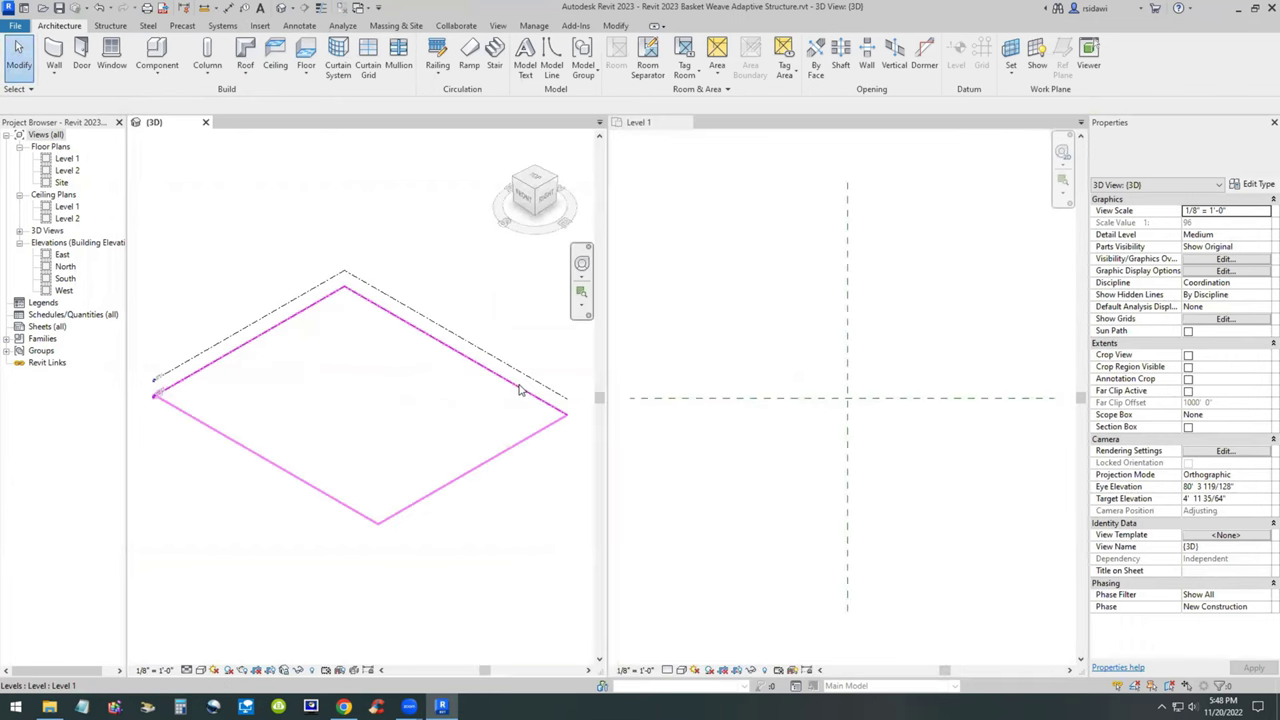
left_click(784, 443)
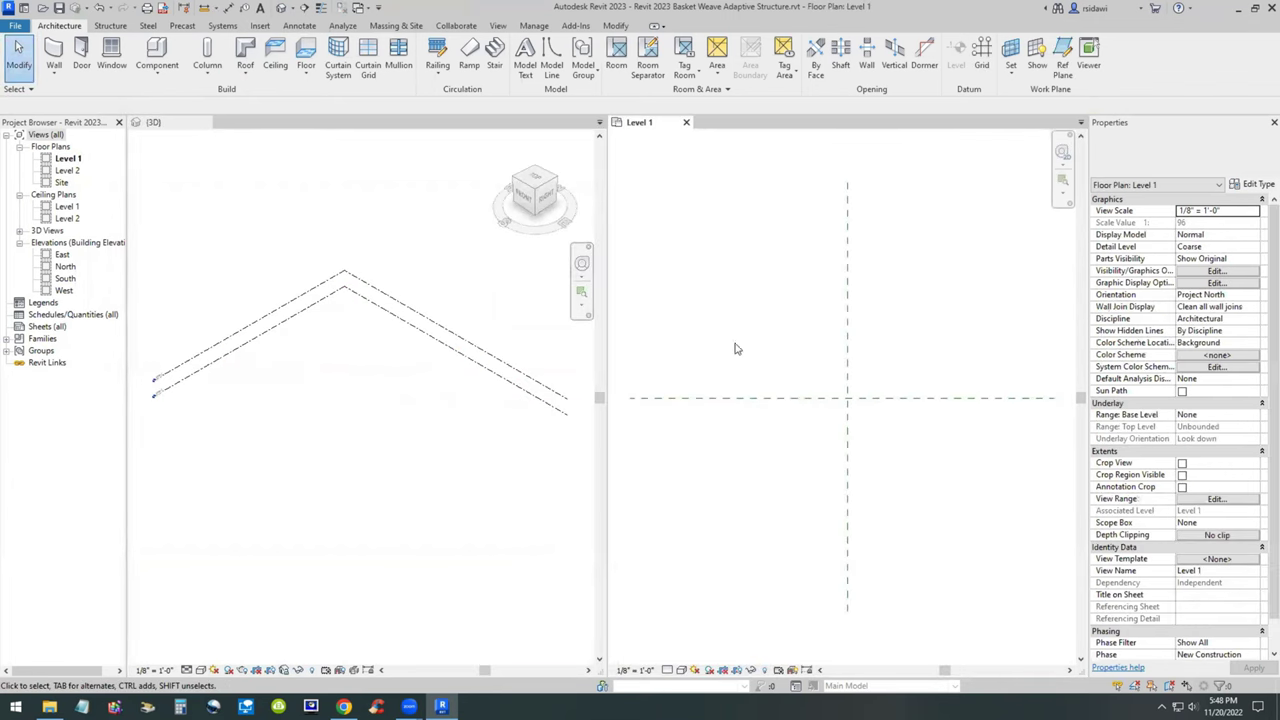
left_click(254, 194)
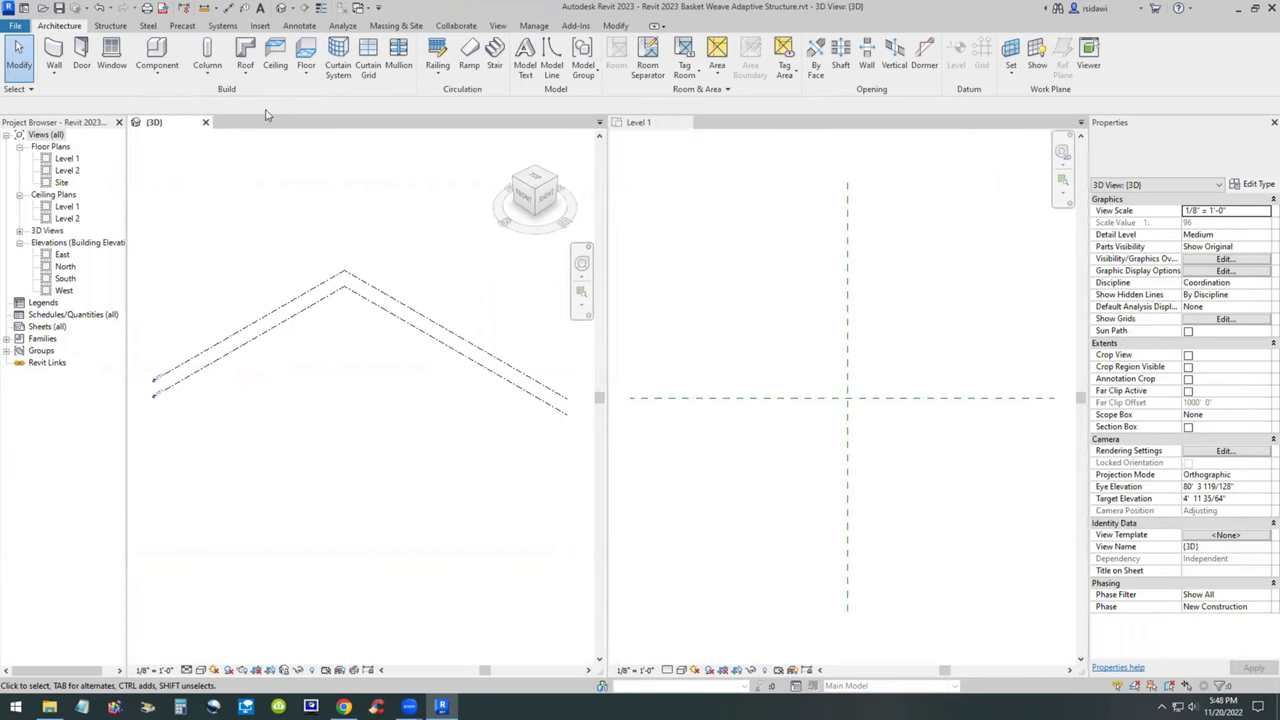
- Load the 14 POINT ADAPTIVE TUBE.rfa family and return to the Level 1 plan
left_click(260, 27)
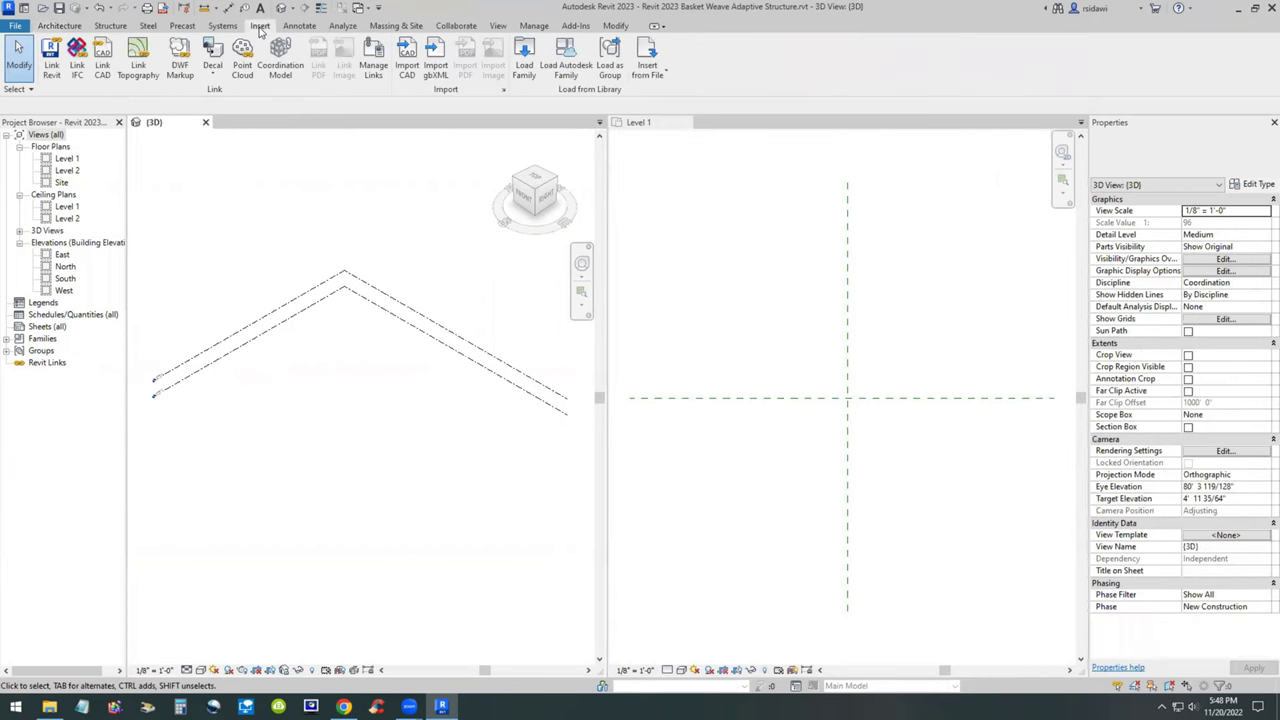
left_click(524, 66)
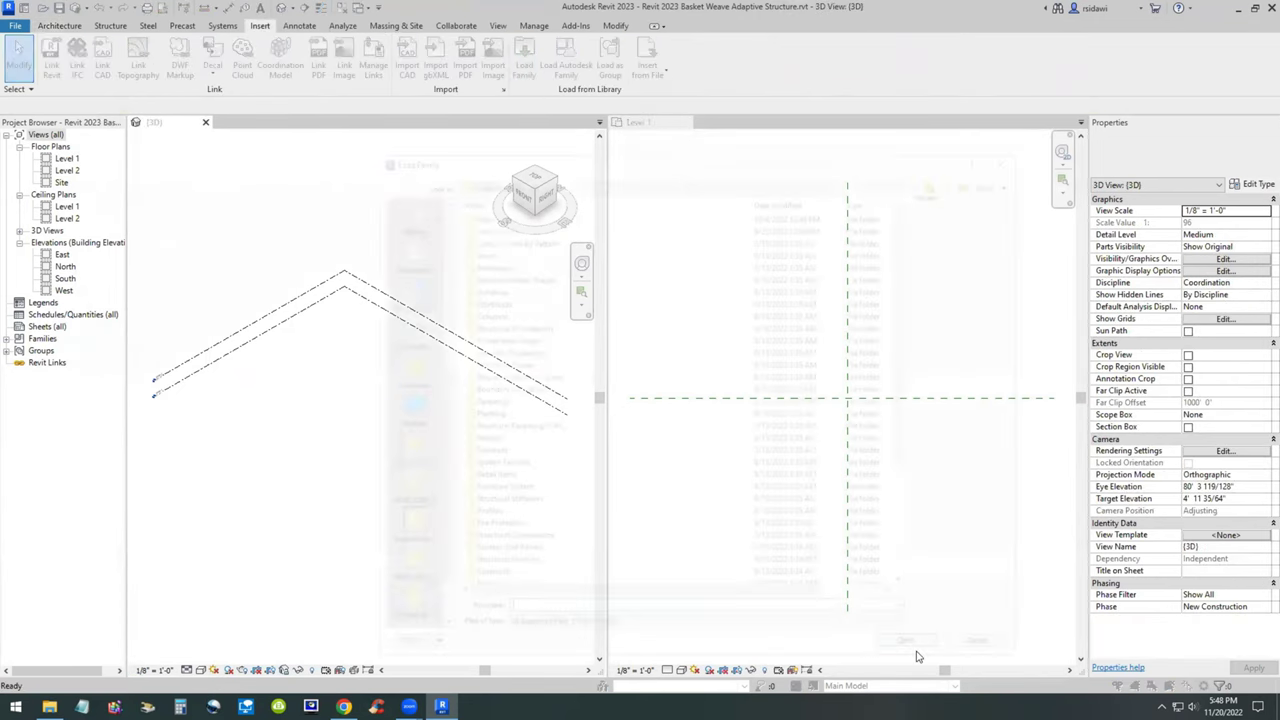
left_click(520, 212)
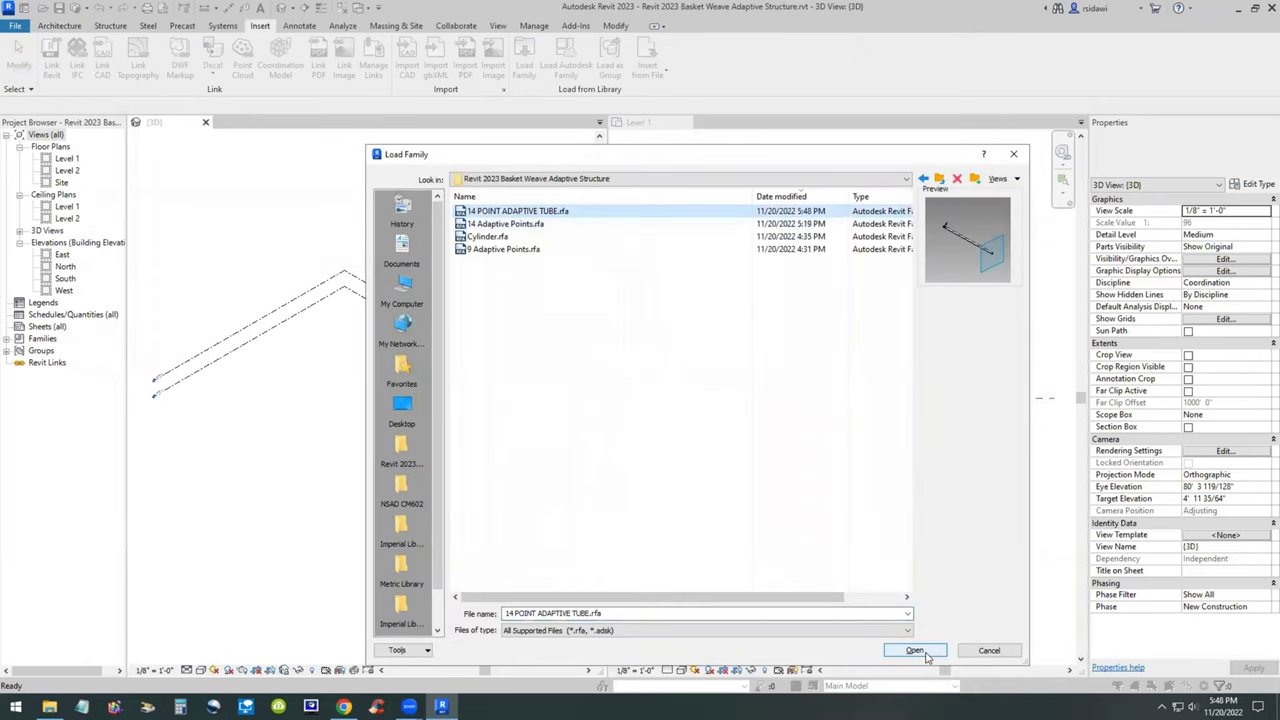
left_click(914, 650)
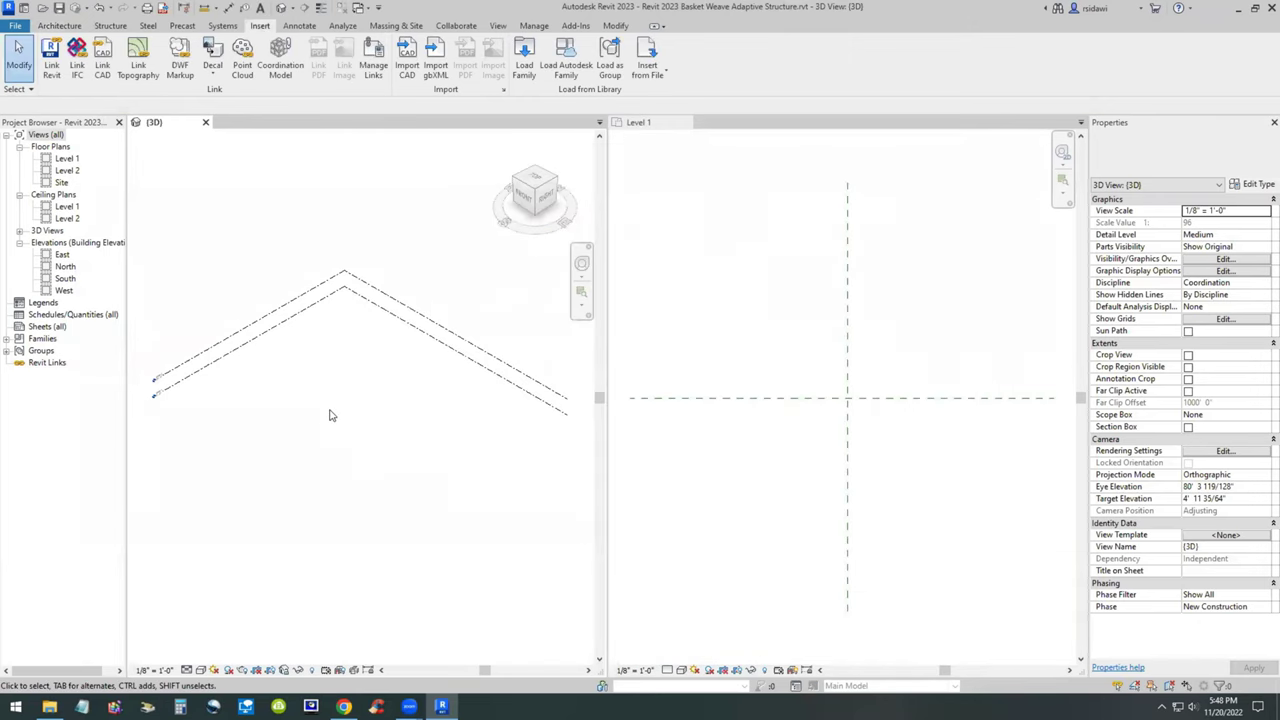
left_click(787, 254)
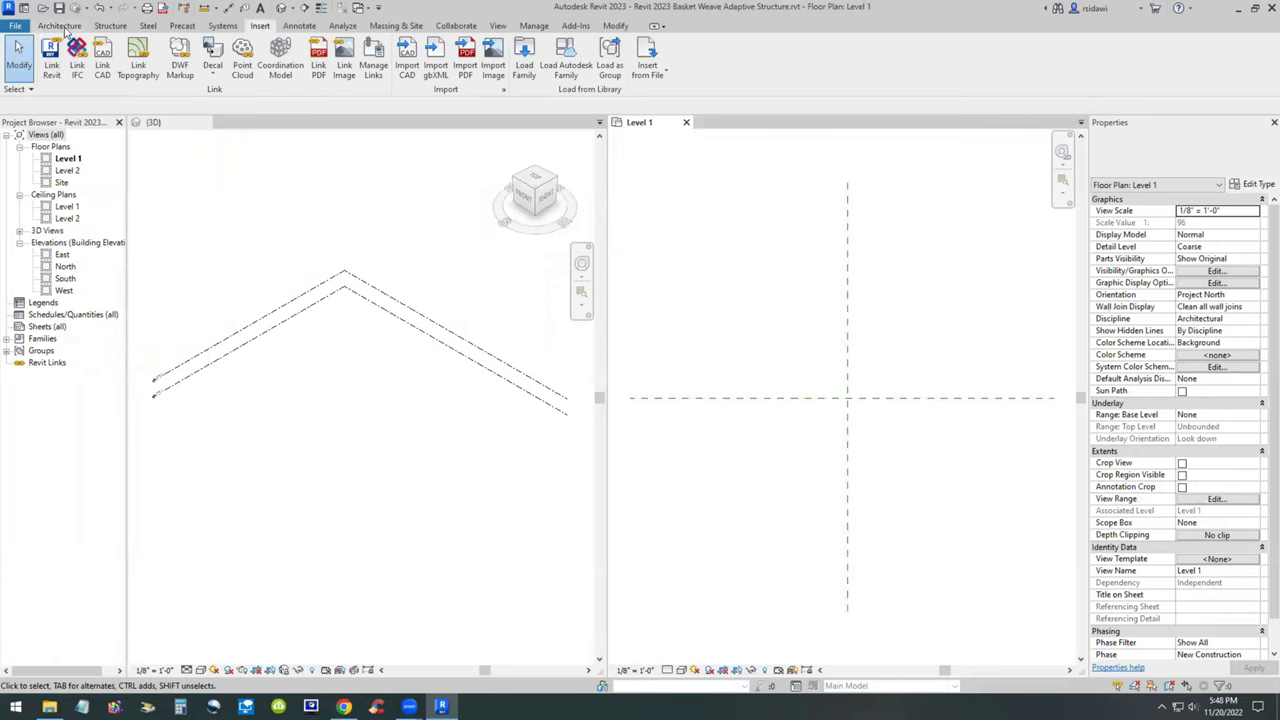
left_click(62, 27)
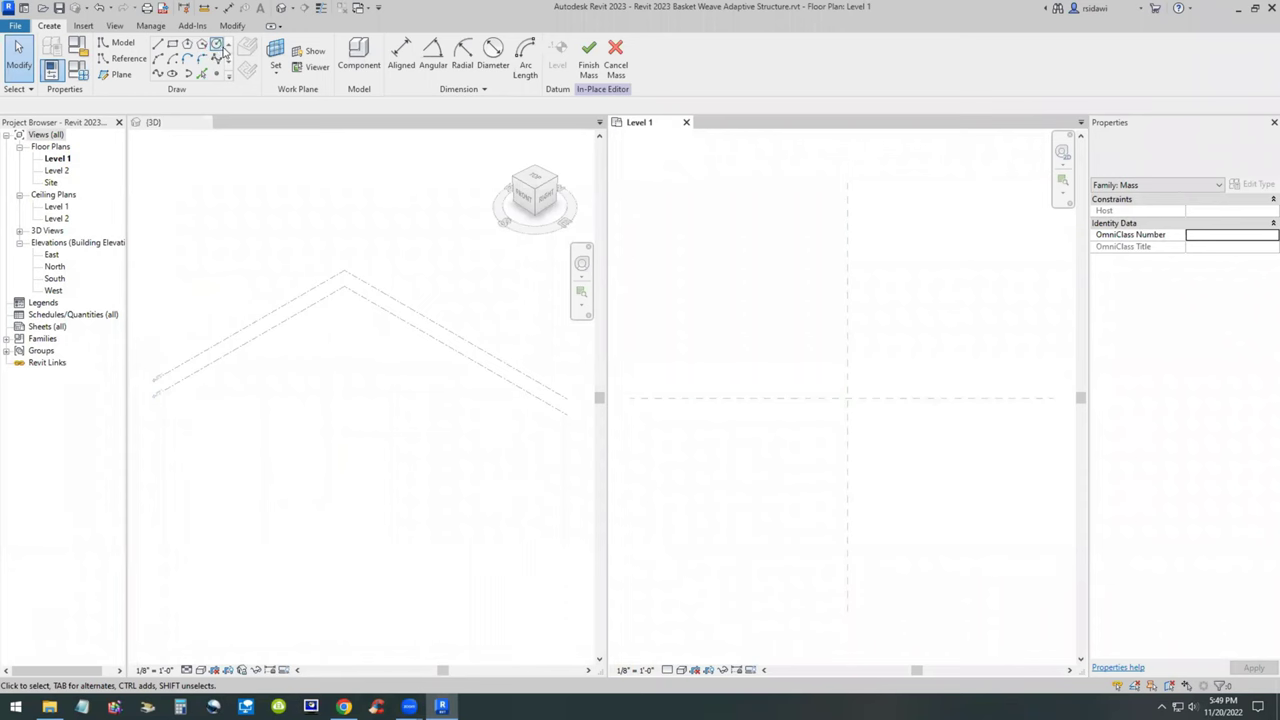
- Draw a circle of 50' radius centred on the gridline intersection
left_click(216, 45)
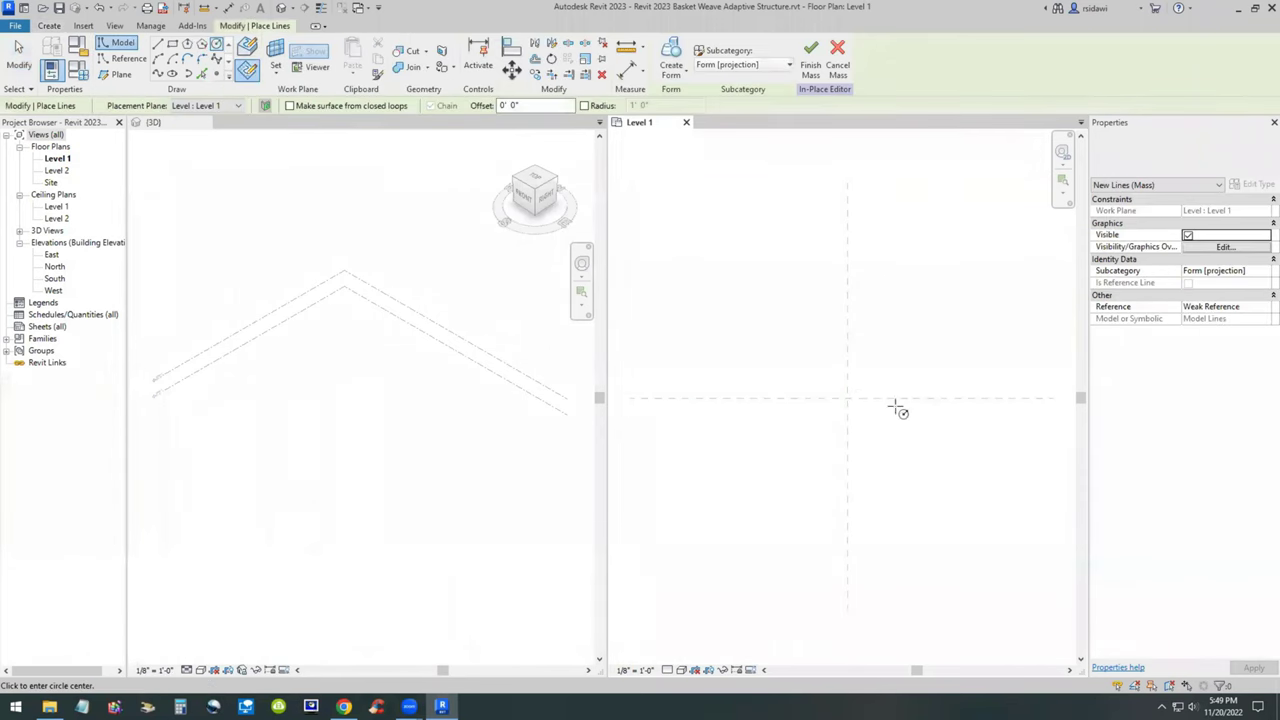
left_click(848, 398)
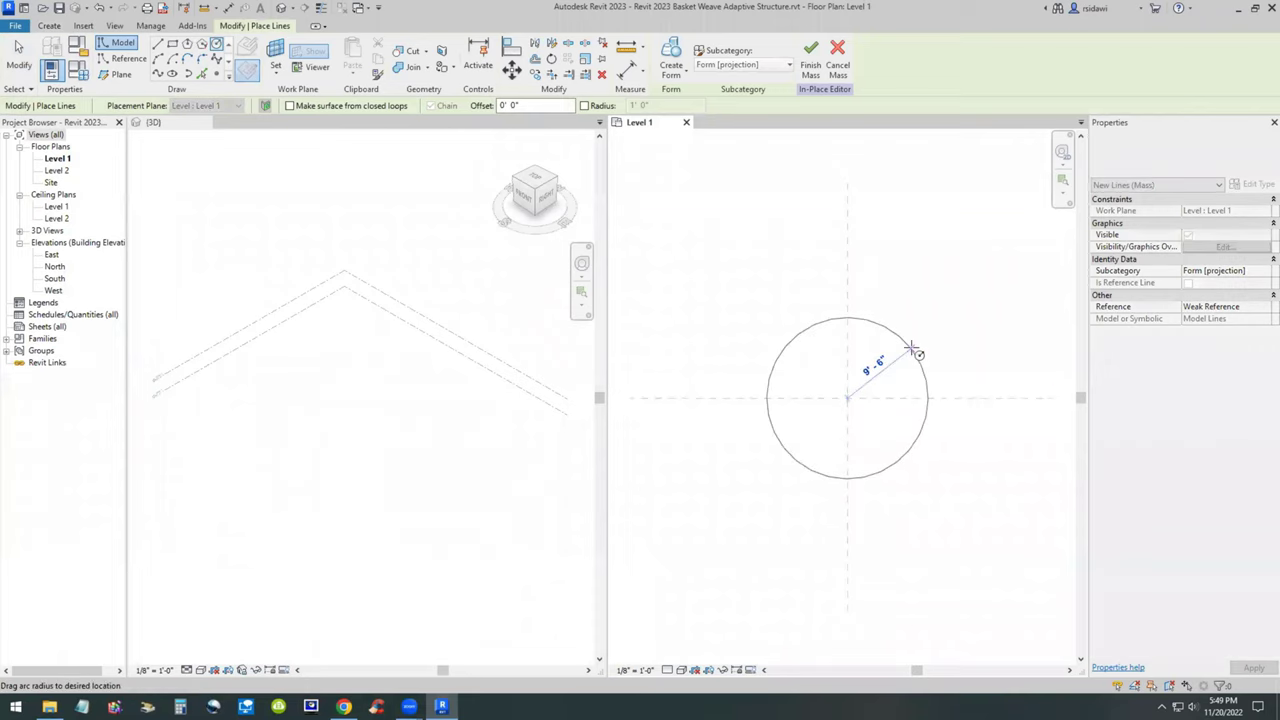
type("5")
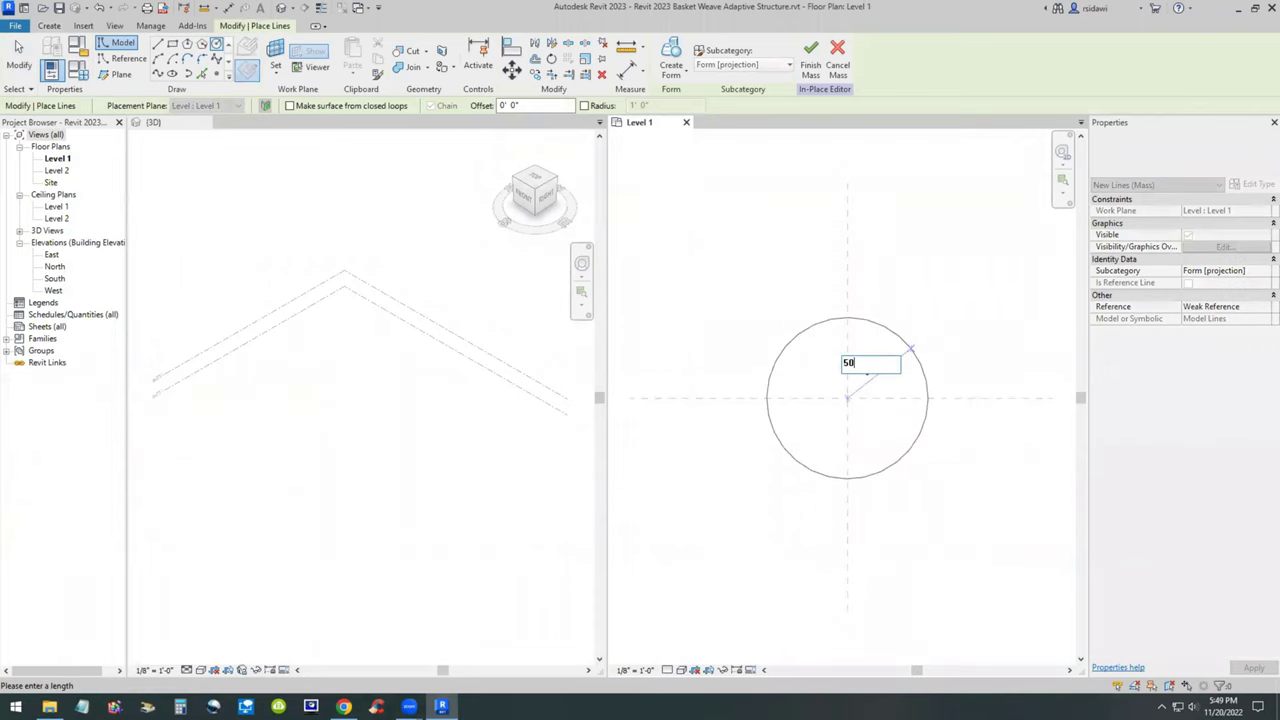
type("0")
key("Return")
key("Escape")
scroll(880, 363, "down", 3)
key("Escape")
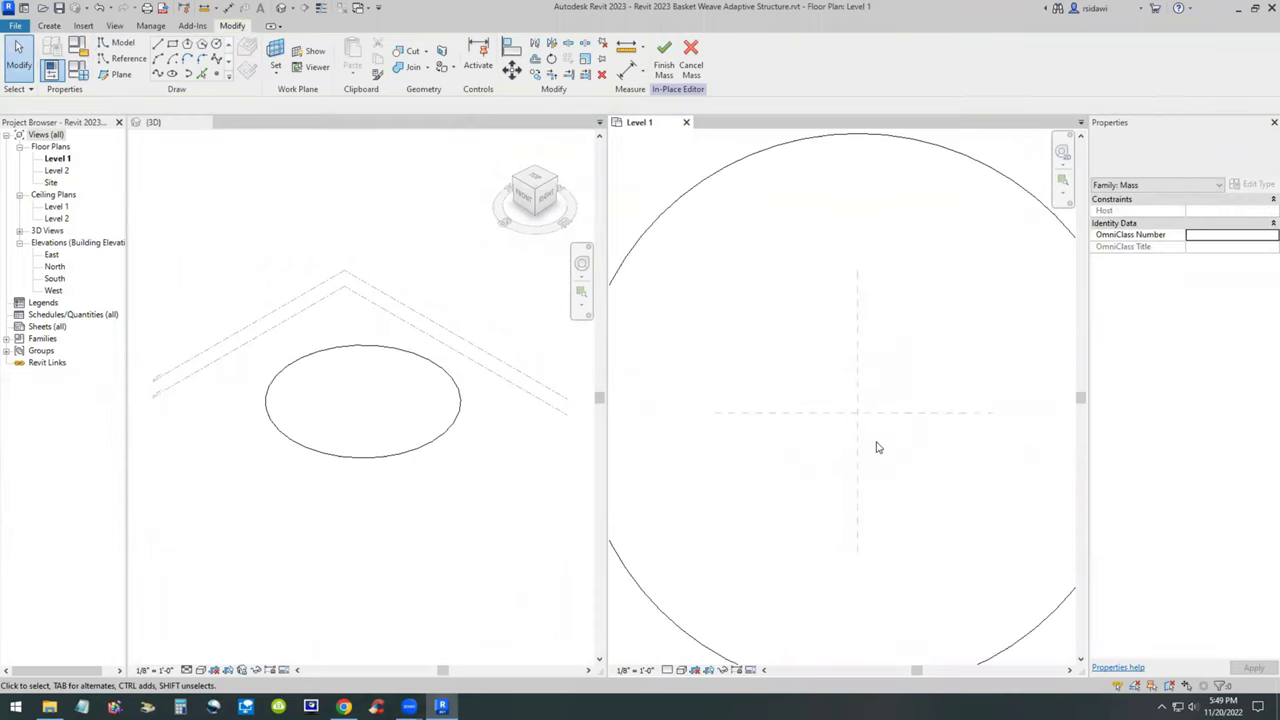
scroll(875, 447, "down", 1)
scroll(770, 335, "down", 3)
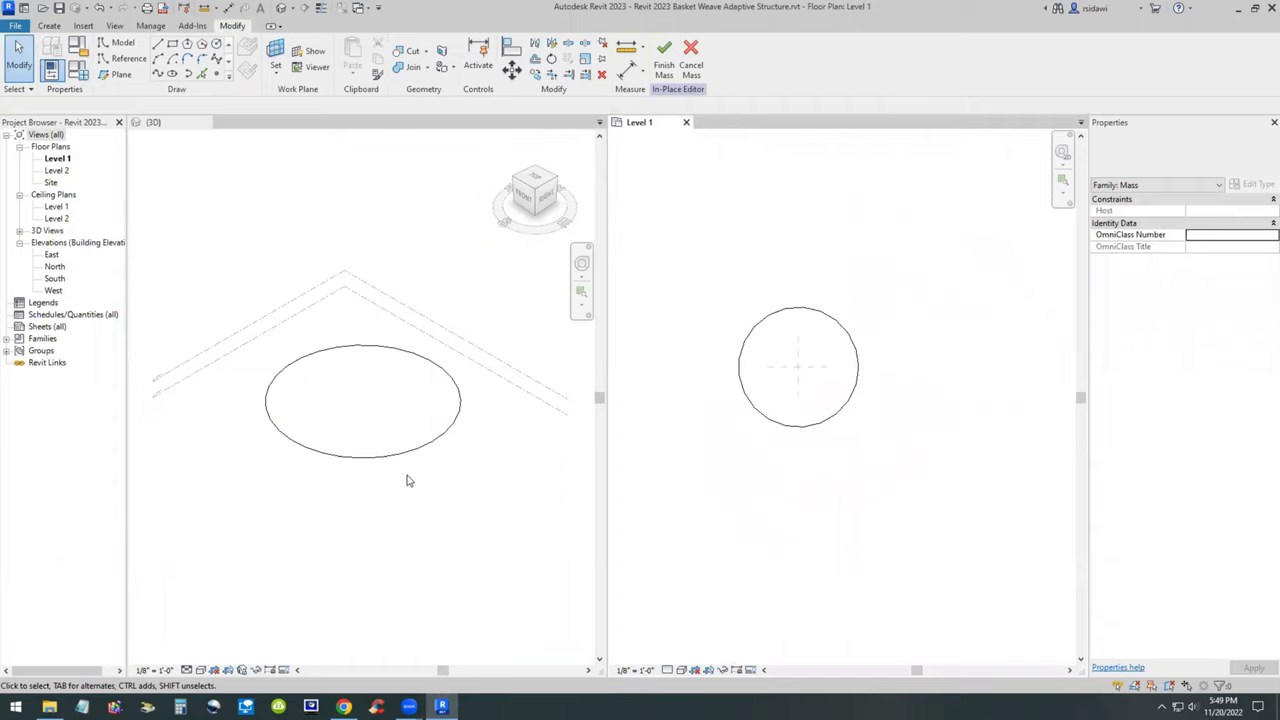
scroll(395, 460, "up", 1)
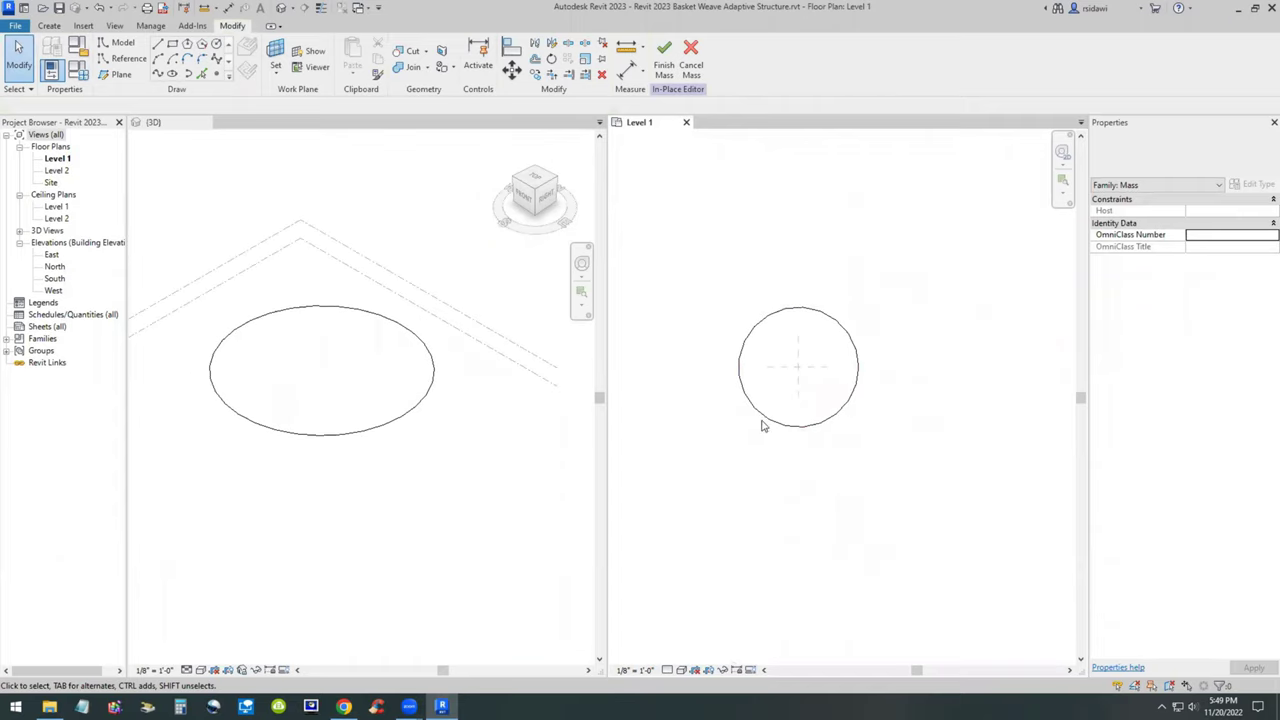
scroll(812, 355, "down", 1)
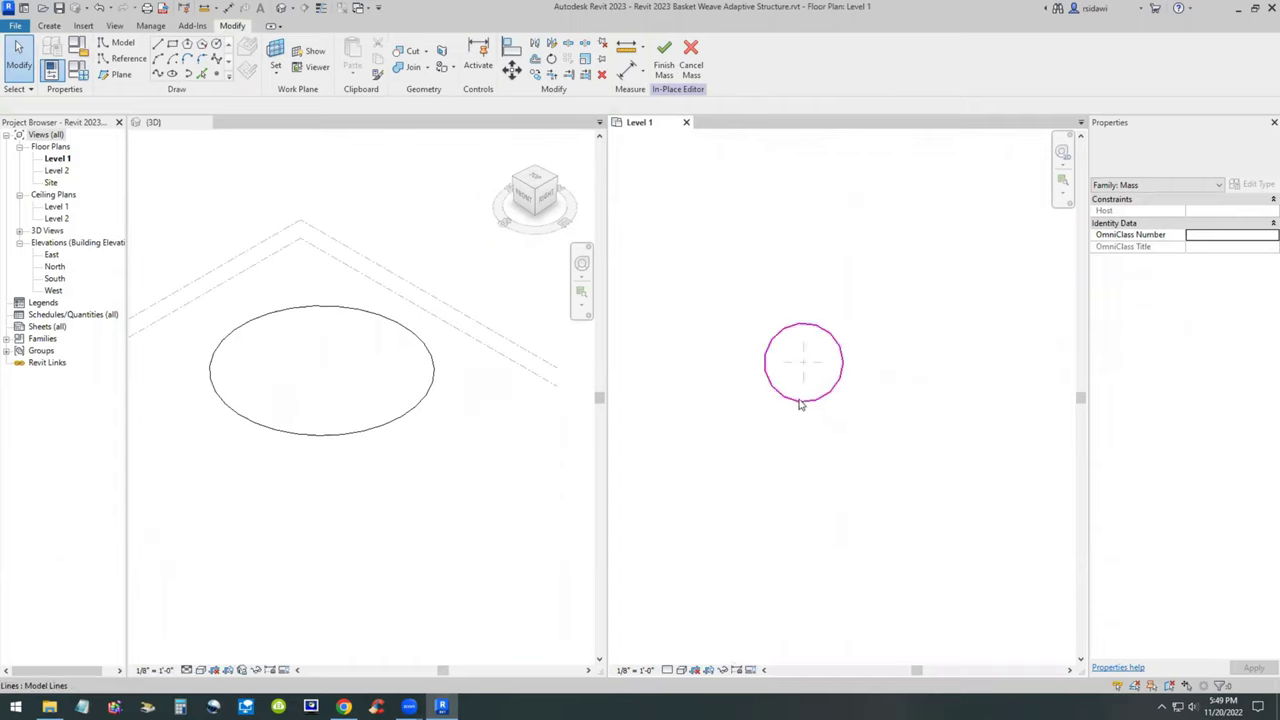
- Turn the circle into a solid sphere form and show the 3D view Shaded
left_click(800, 401)
left_click(671, 76)
left_click(682, 94)
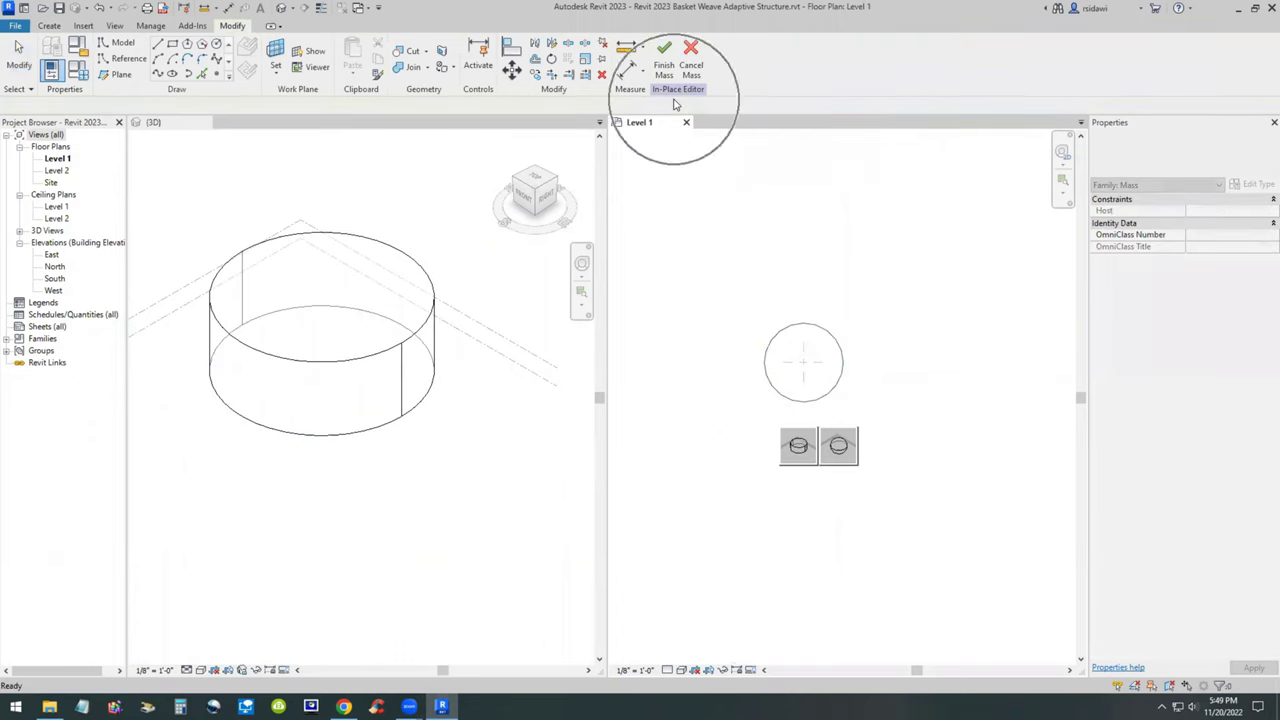
left_click(838, 450)
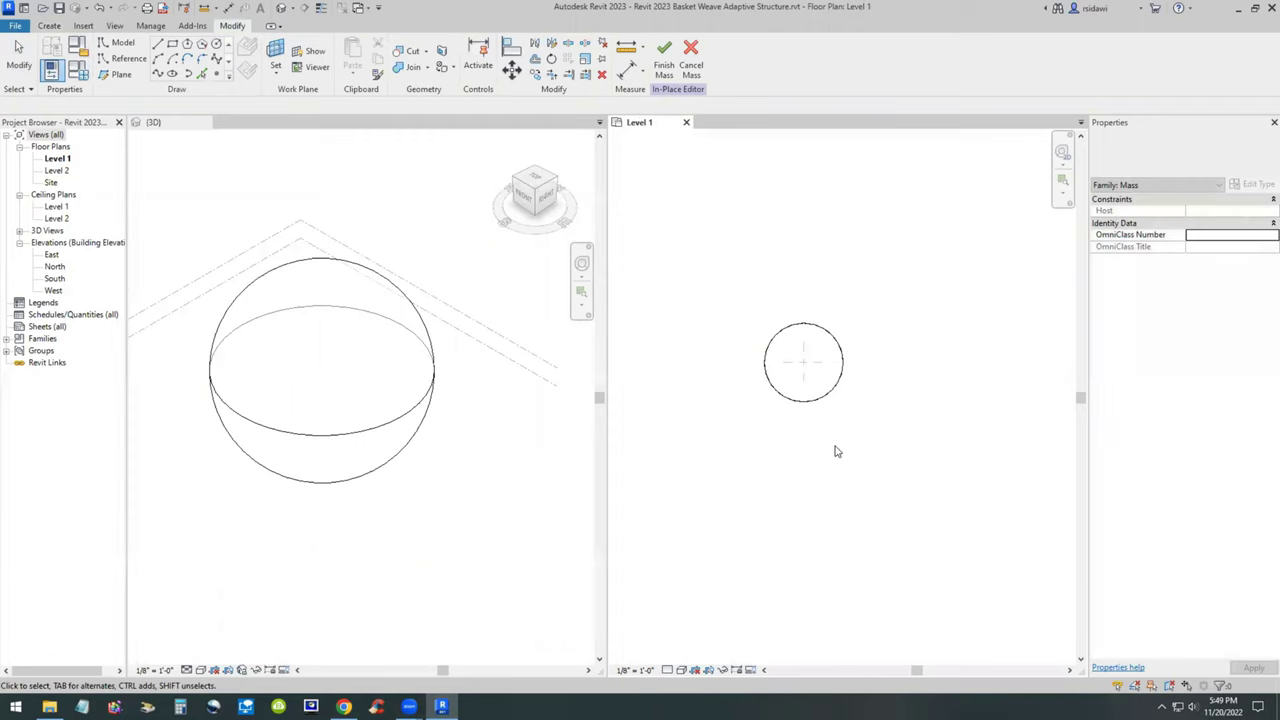
left_click(201, 669)
left_click(220, 630)
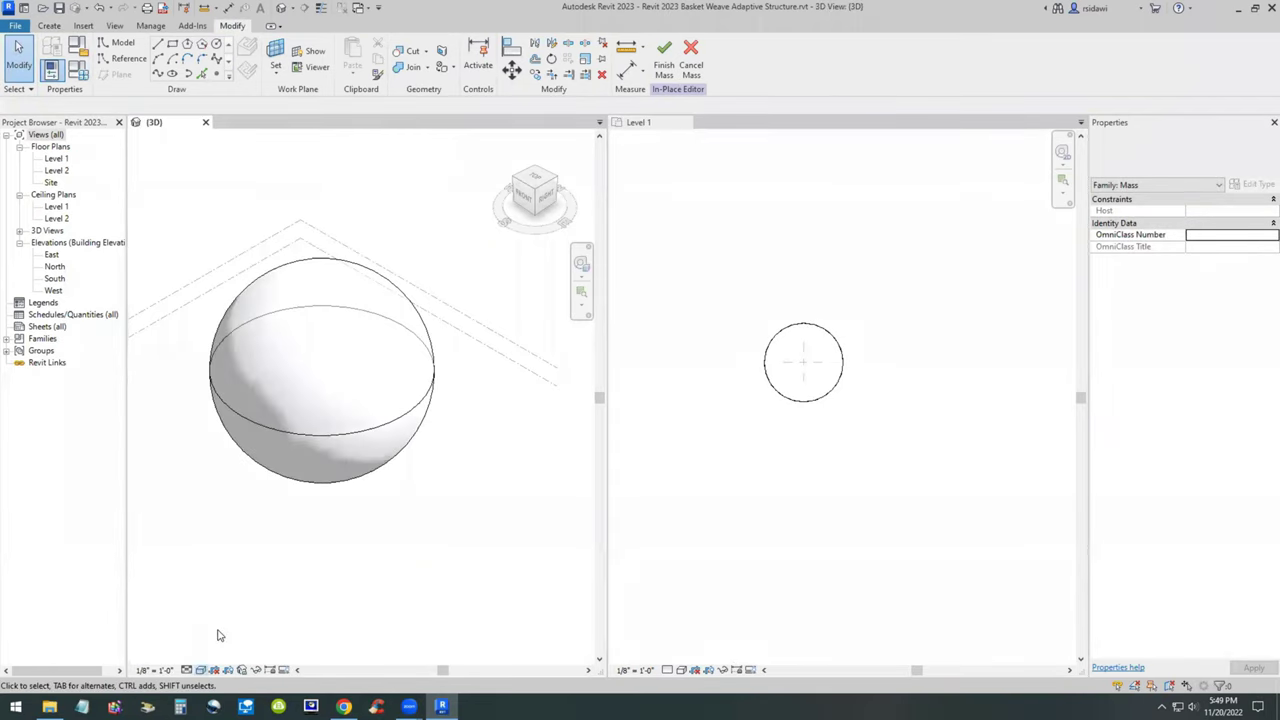
left_click(748, 452)
scroll(786, 386, "up", 4)
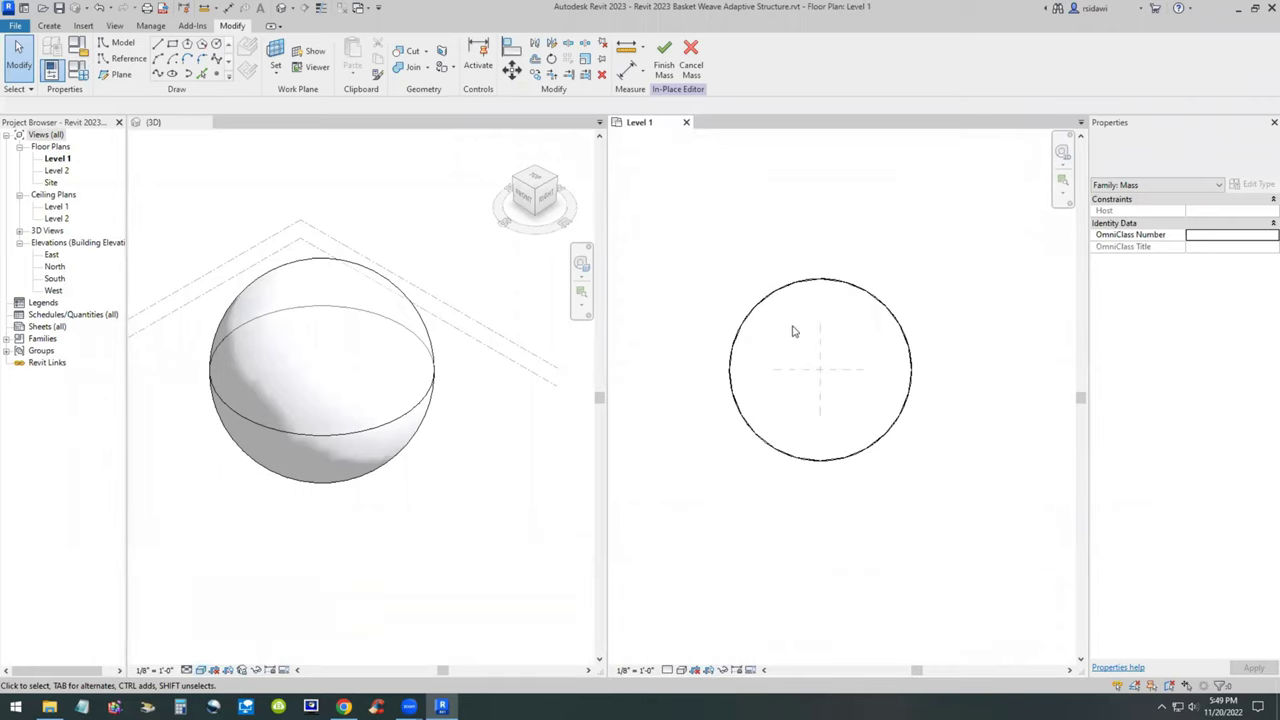
- Draw a rectangle enclosing the circle and make a void form from it
left_click(172, 45)
left_click(679, 237)
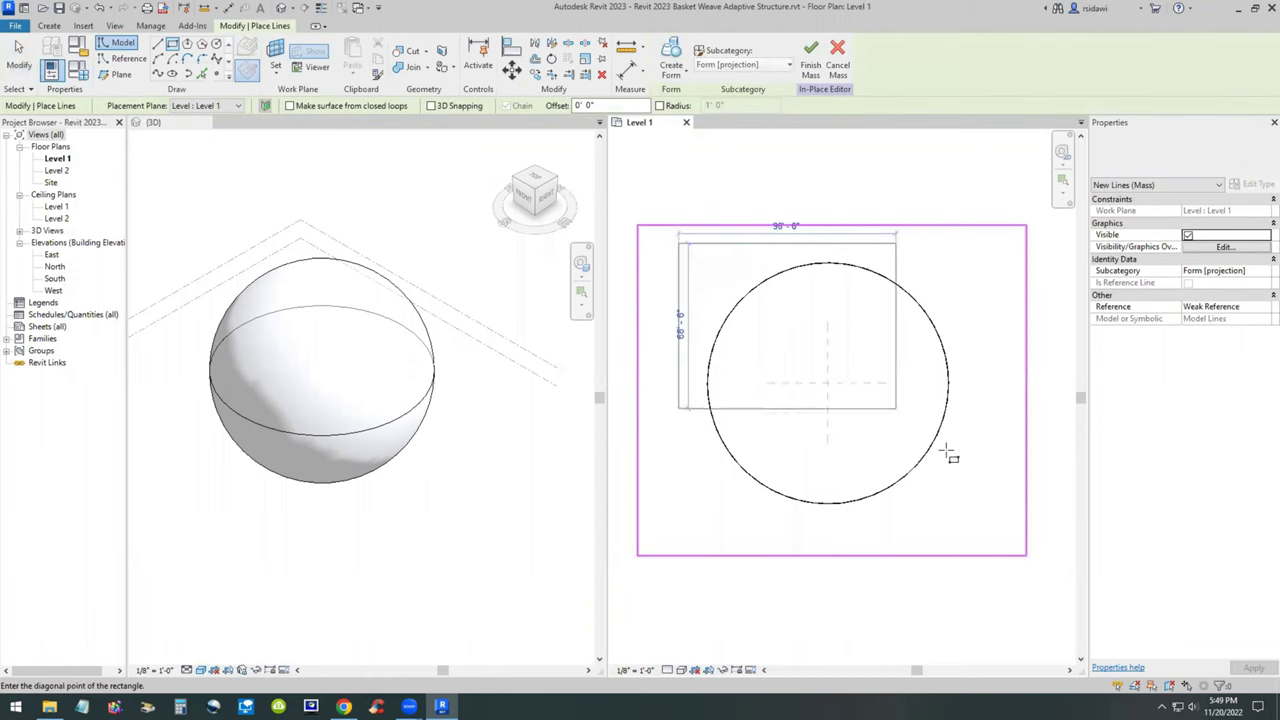
left_click(992, 533)
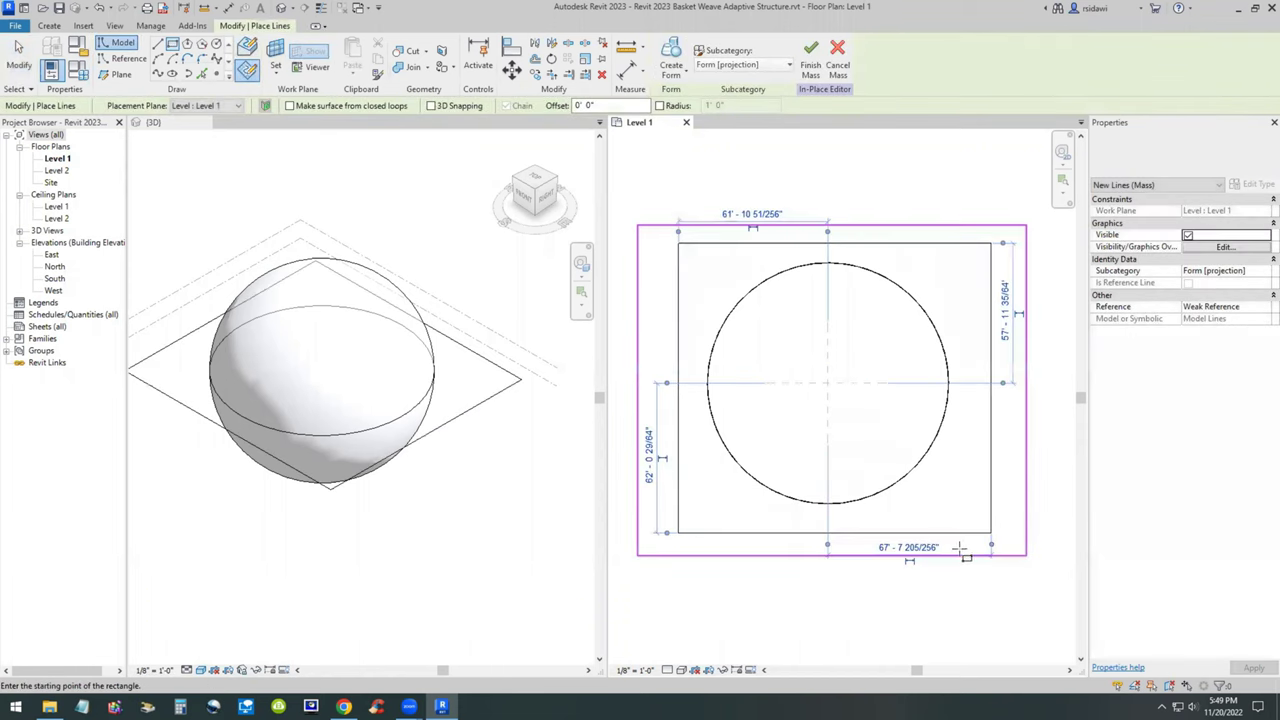
key("Escape")
key("Escape")
left_click(990, 495)
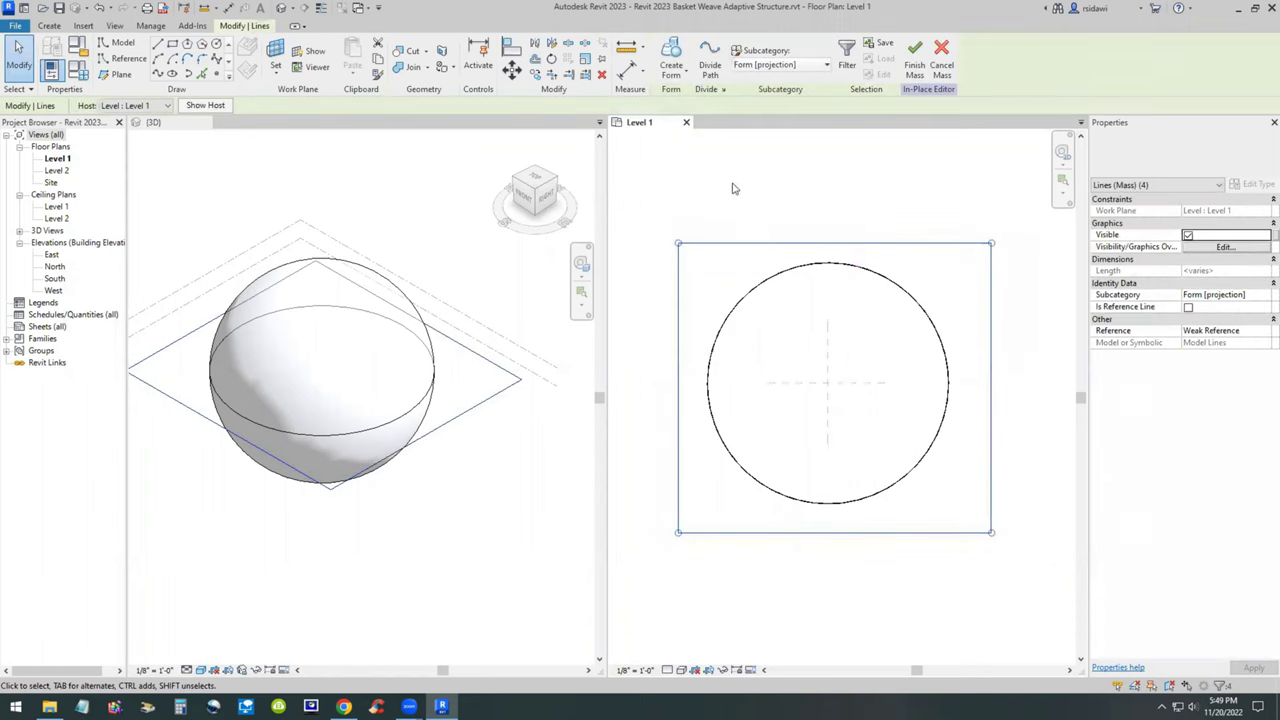
left_click(671, 80)
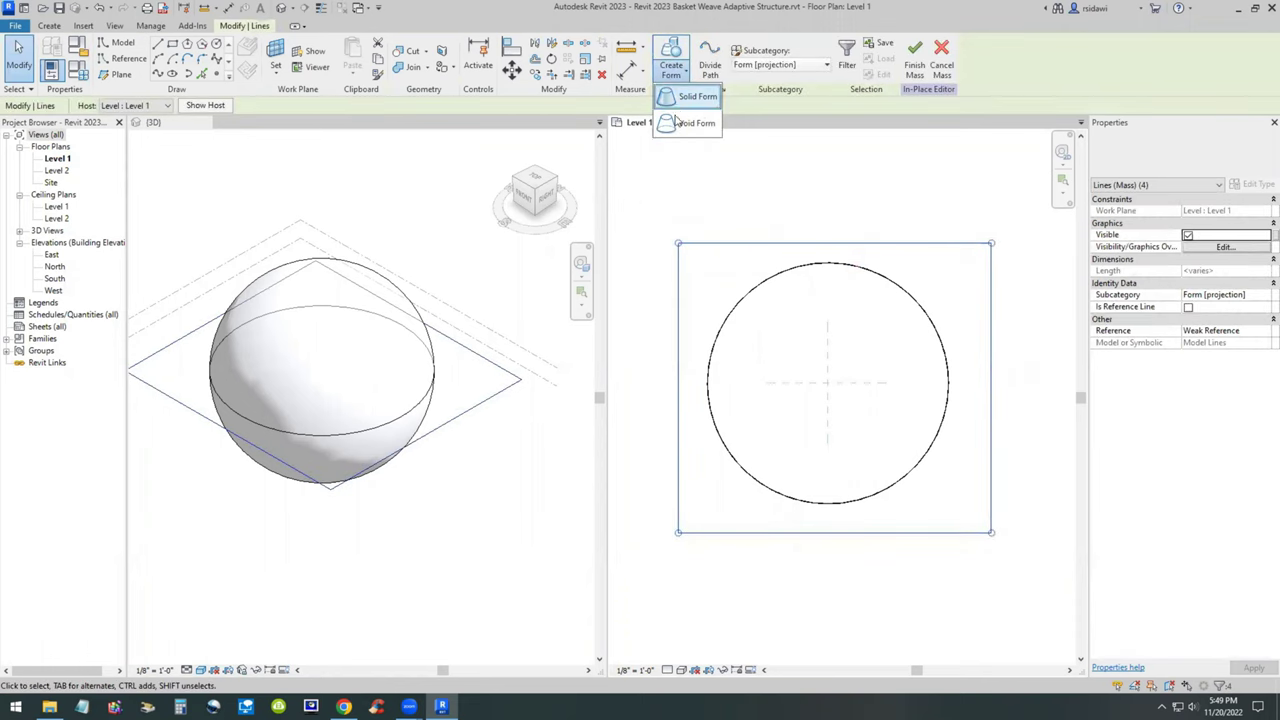
left_click(679, 123)
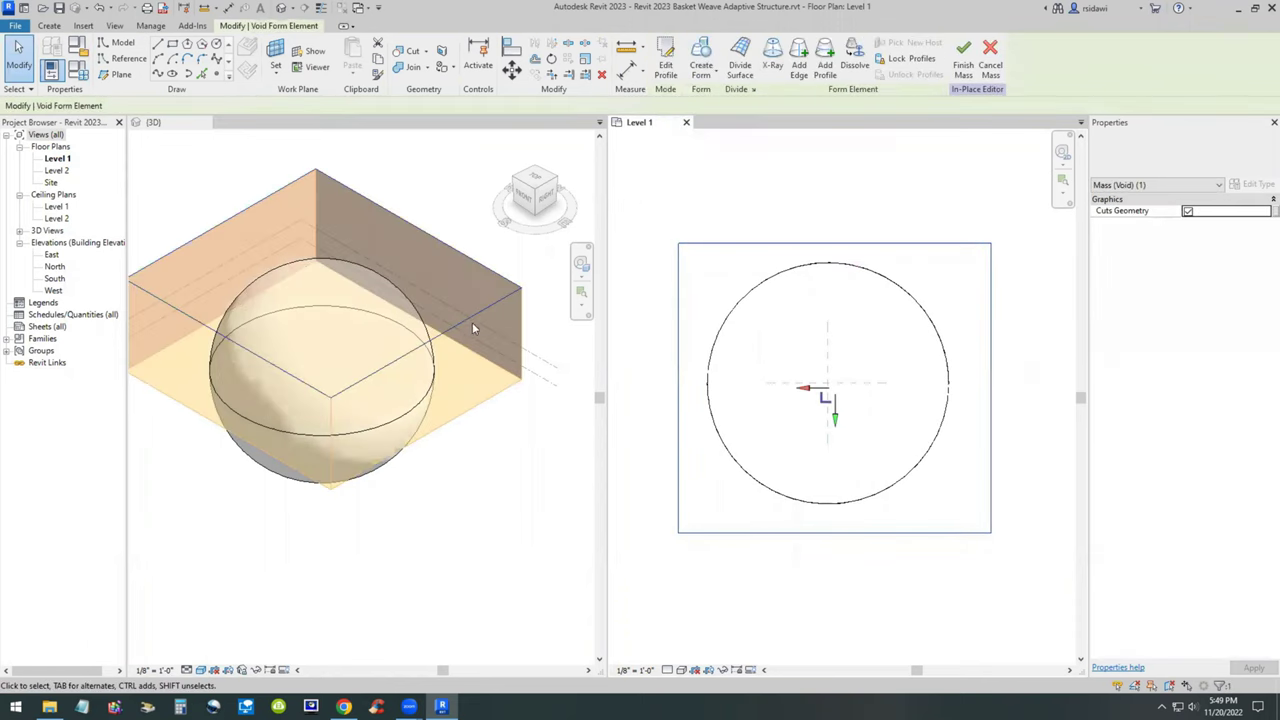
- From the Front view, lower the void box below the sphere's centre so it cuts the sphere
left_click(455, 189)
left_click(524, 199)
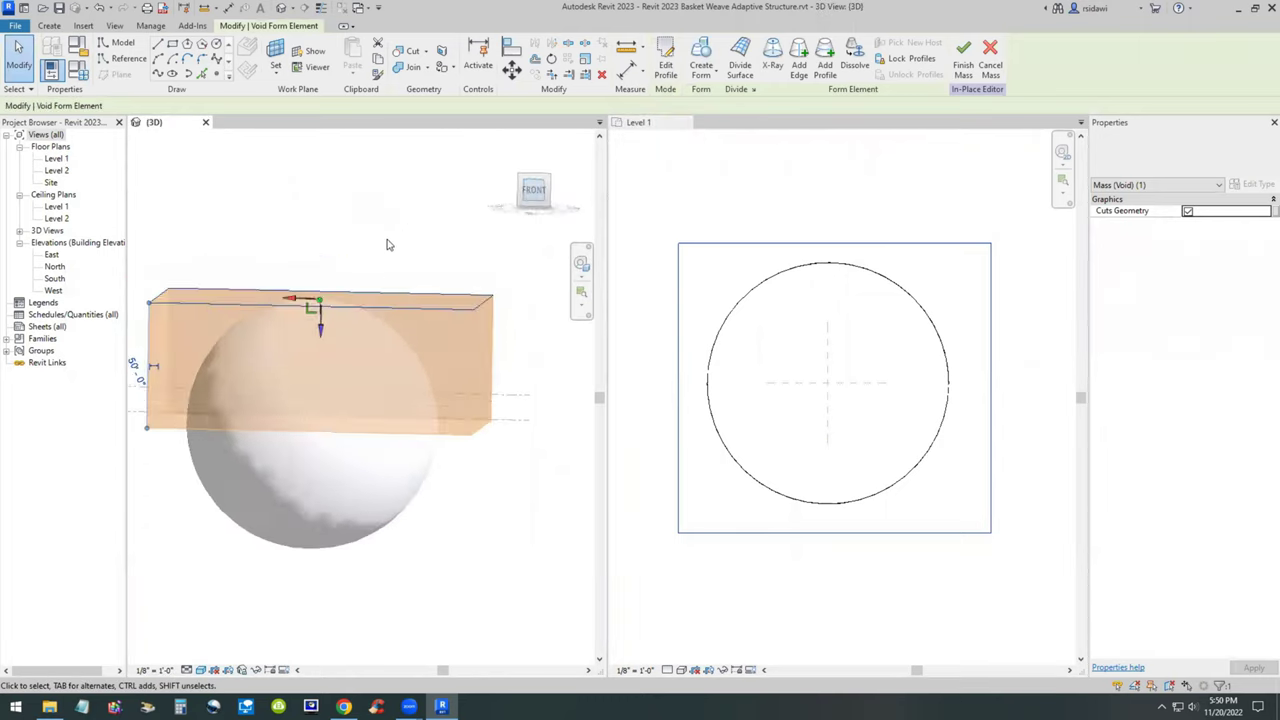
left_click_drag(362, 368, 356, 650)
left_click(460, 263)
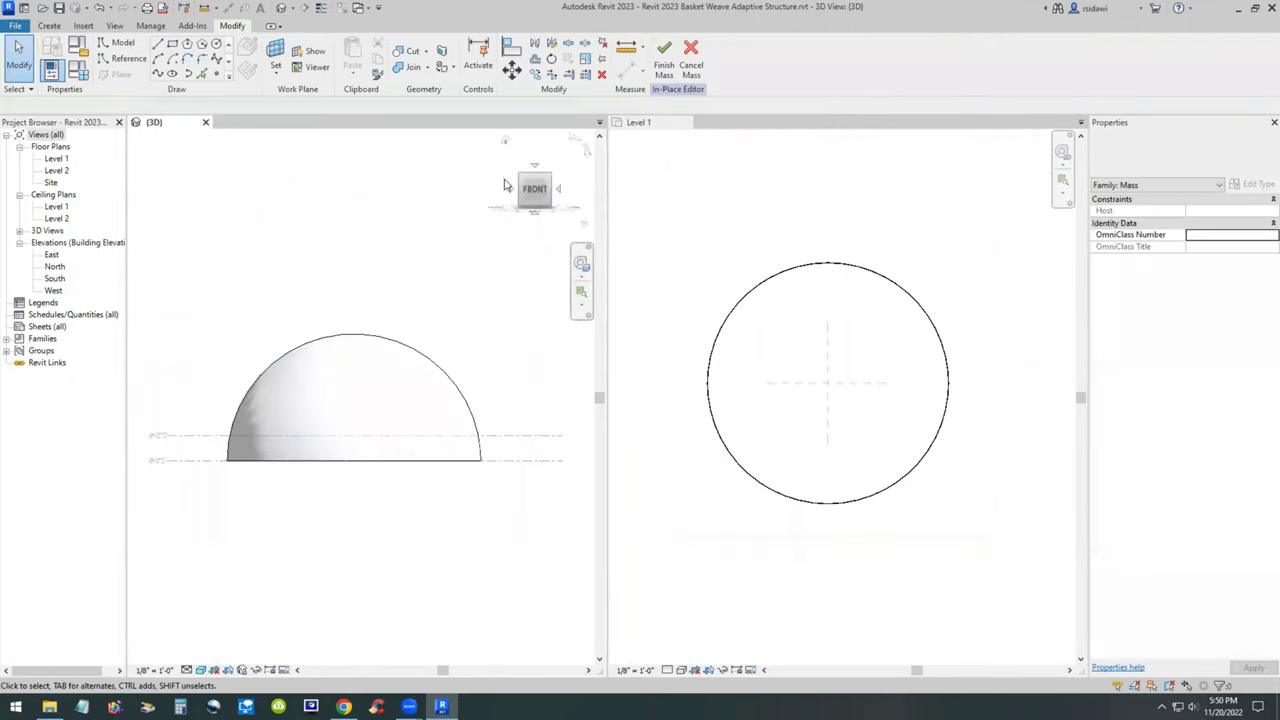
middle_click_drag(460, 263, 350, 322, "shift")
scroll(270, 350, "up", 3)
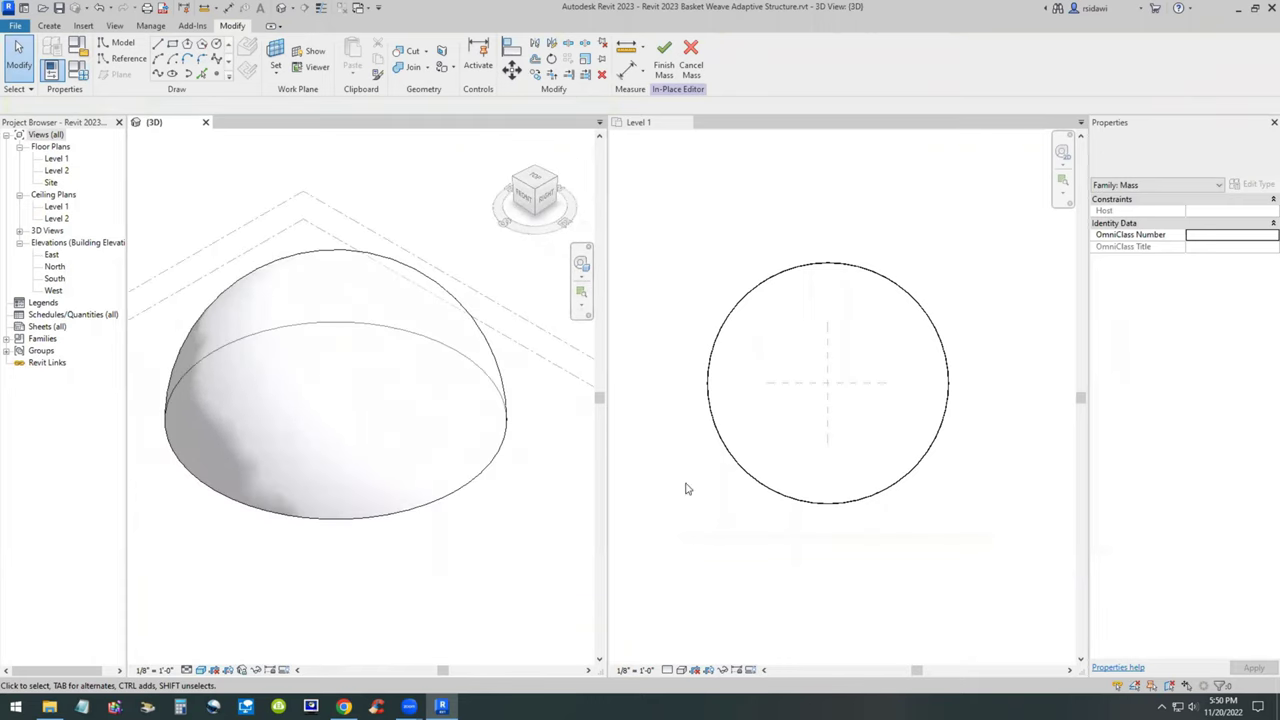
left_click(729, 505)
scroll(791, 396, "up", 3)
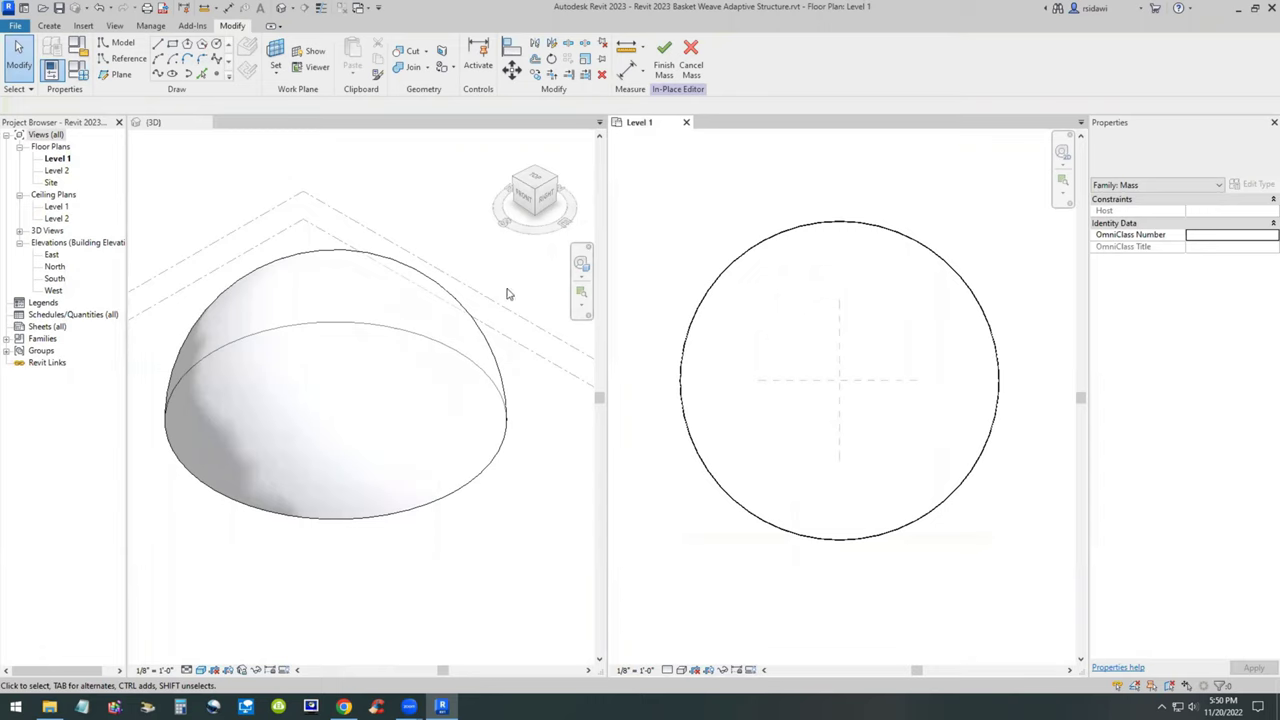
left_click(407, 193)
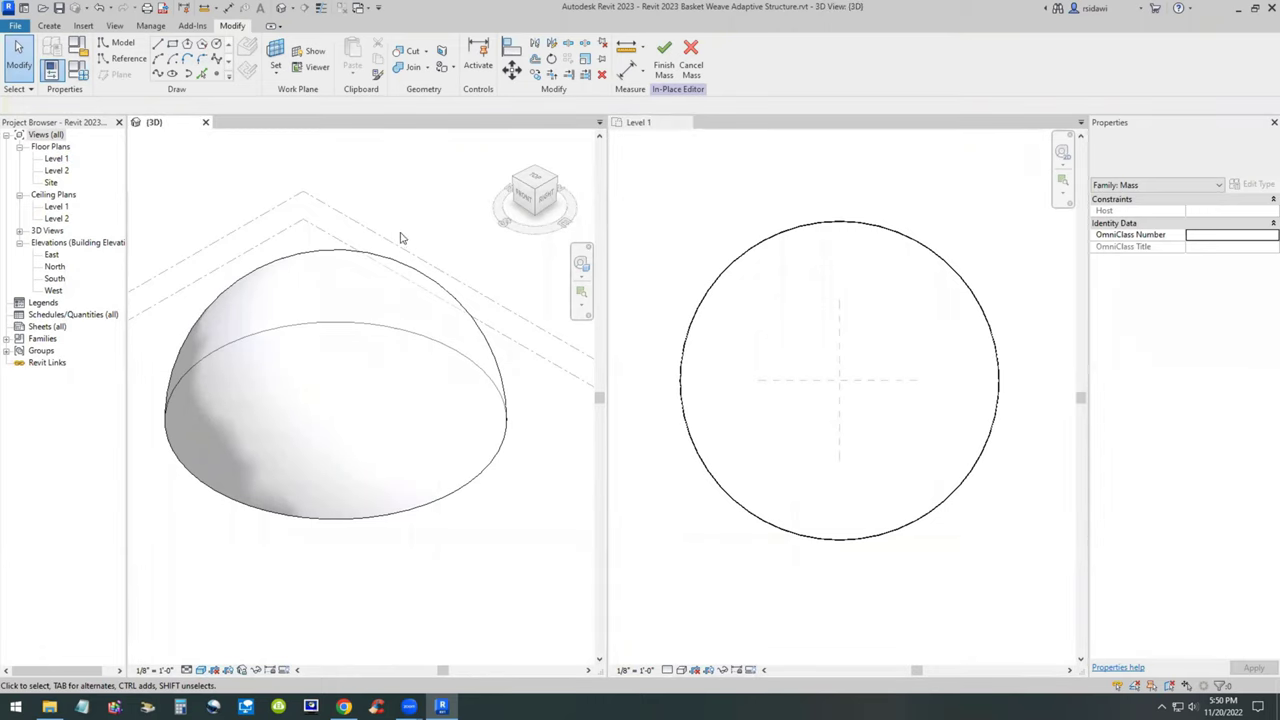
- Finish the dome mass, save the project, and reopen the mass with Edit In-Place
left_click(352, 258)
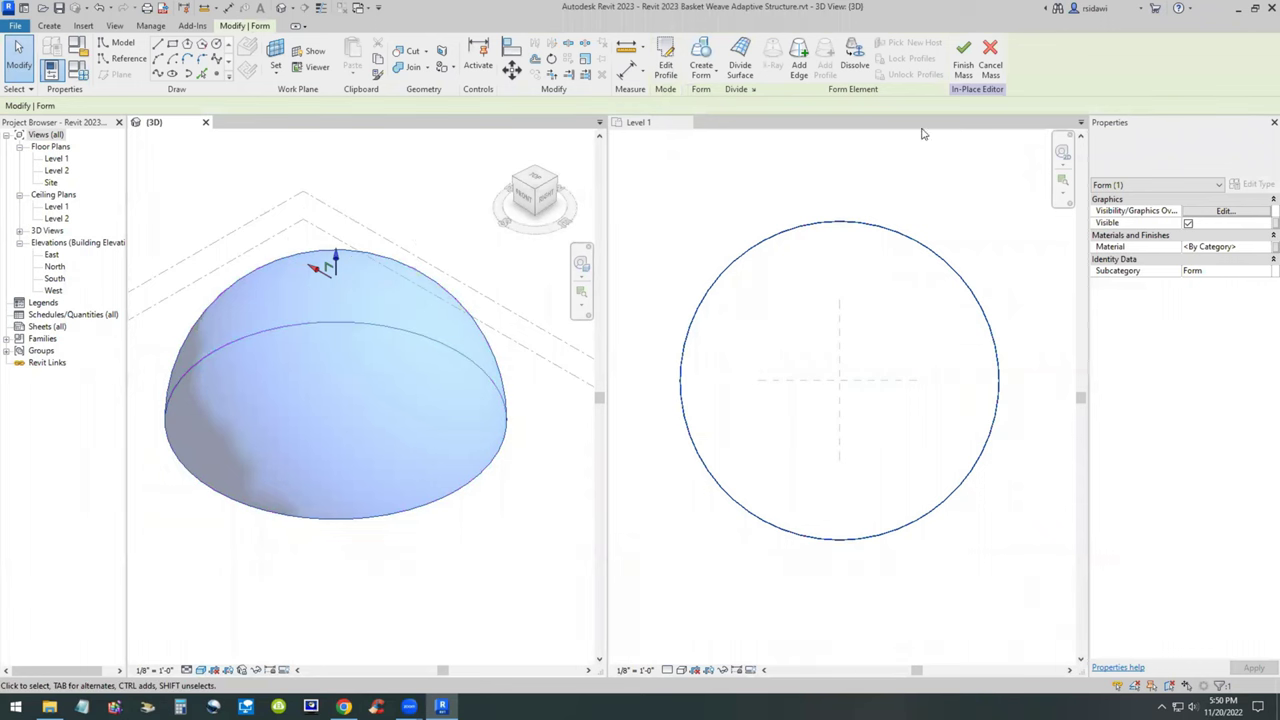
left_click(963, 55)
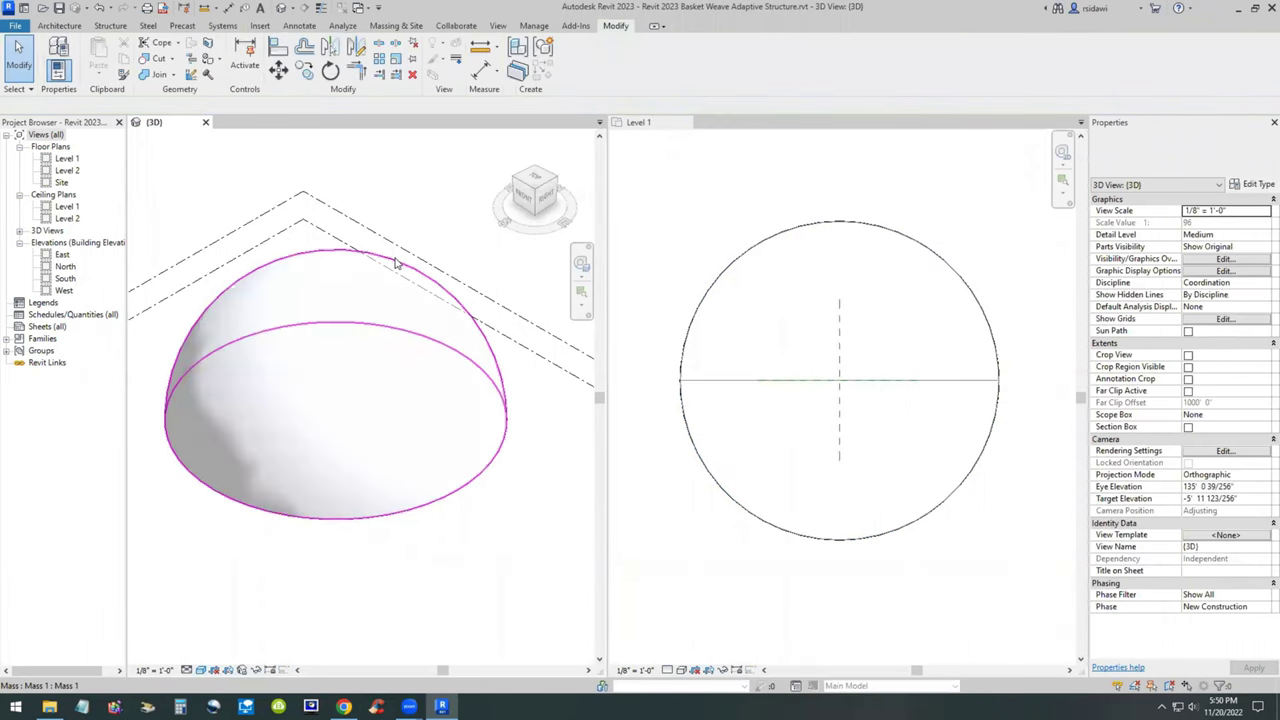
left_click(59, 7)
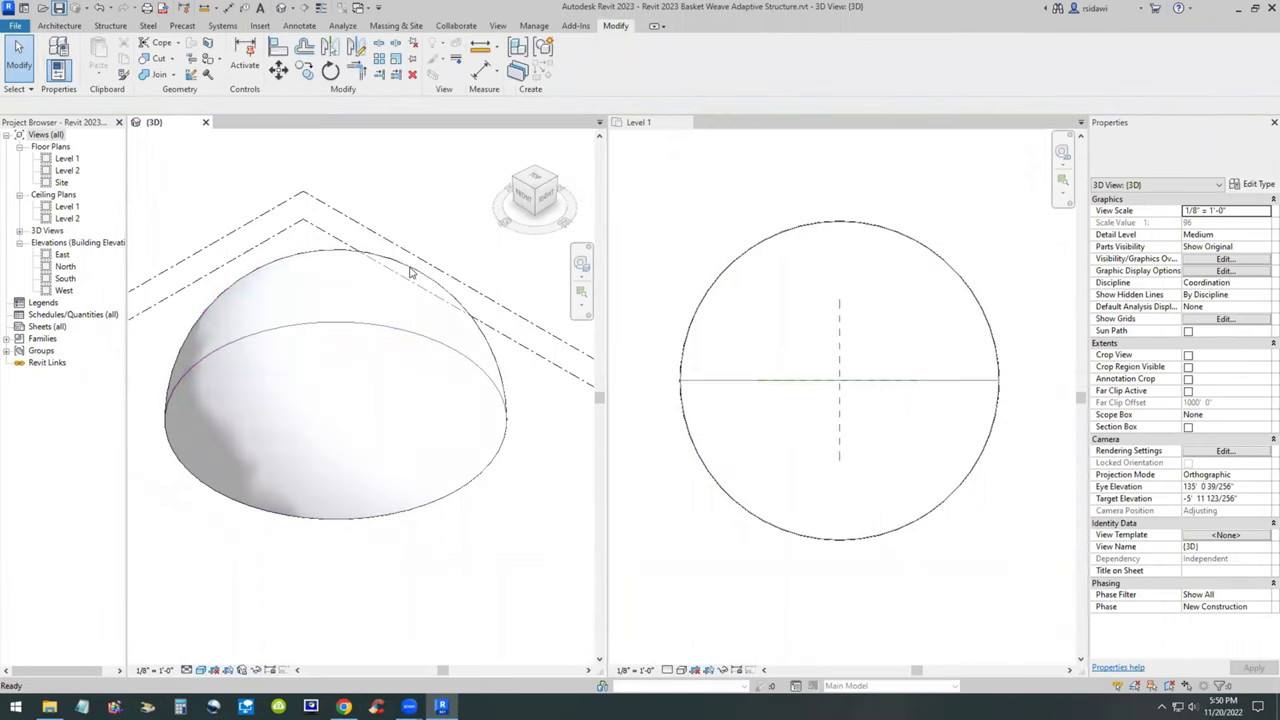
left_click(410, 272)
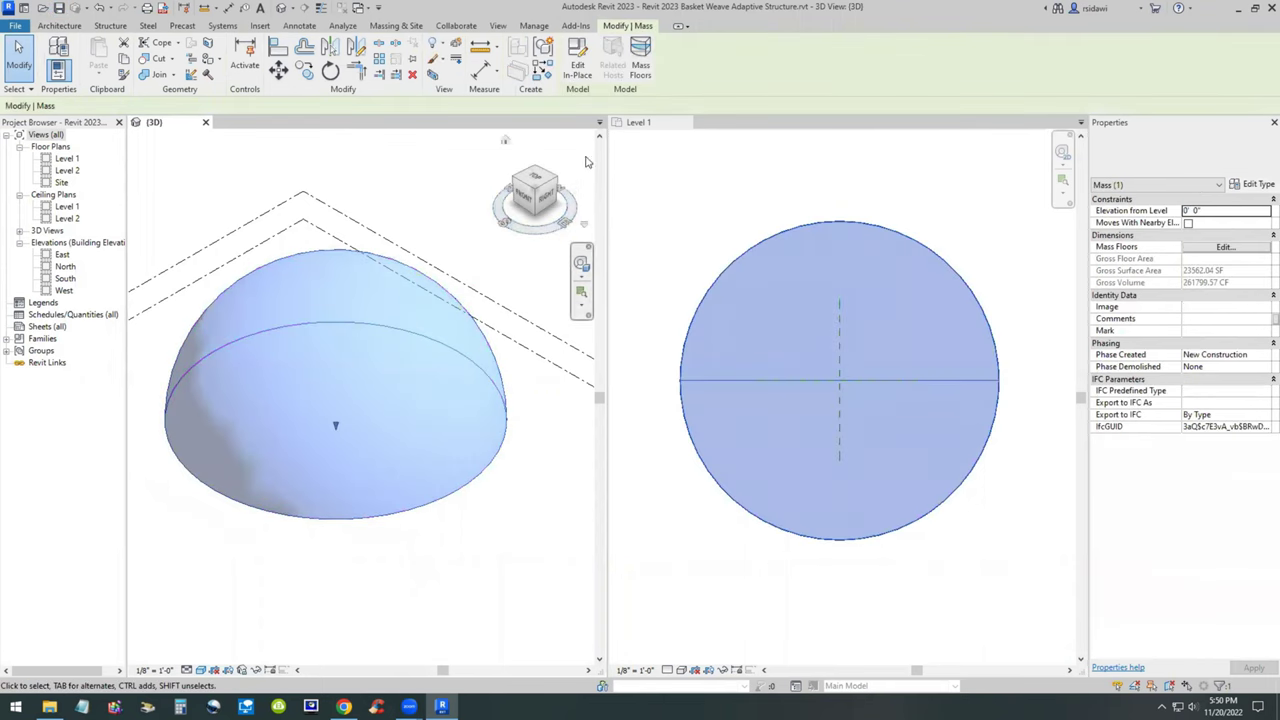
left_click(578, 64)
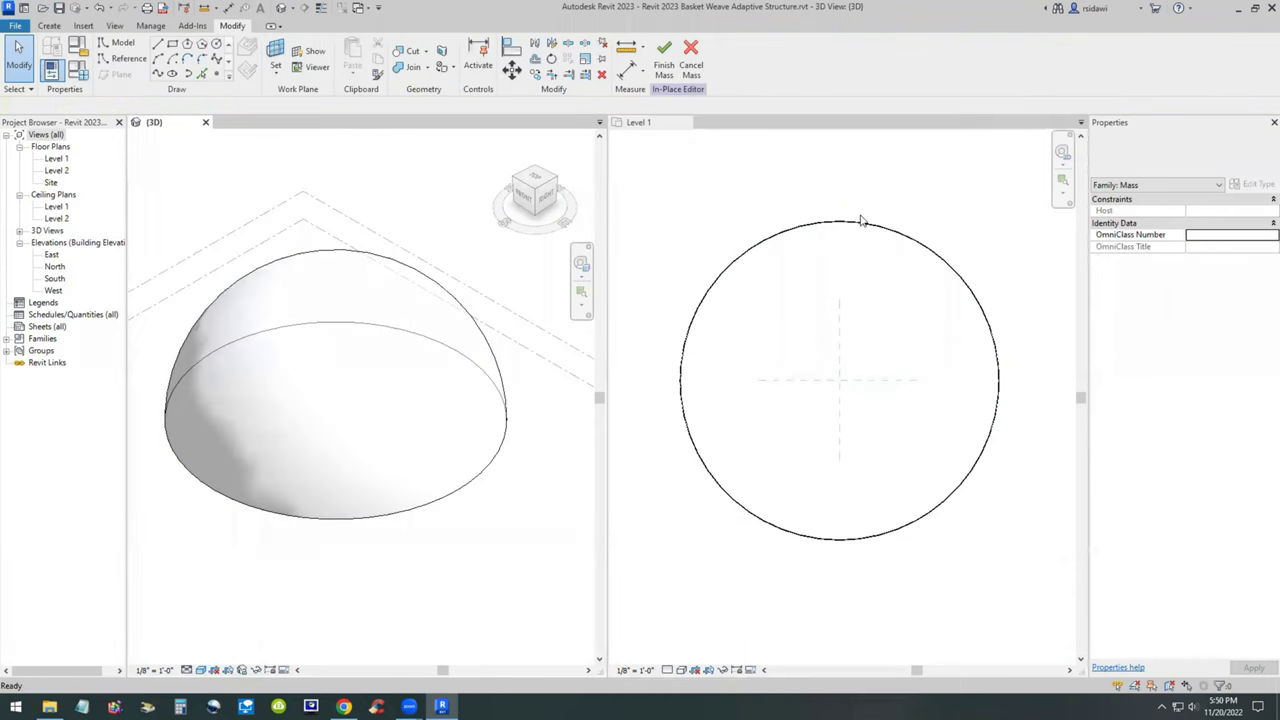
left_click(452, 301)
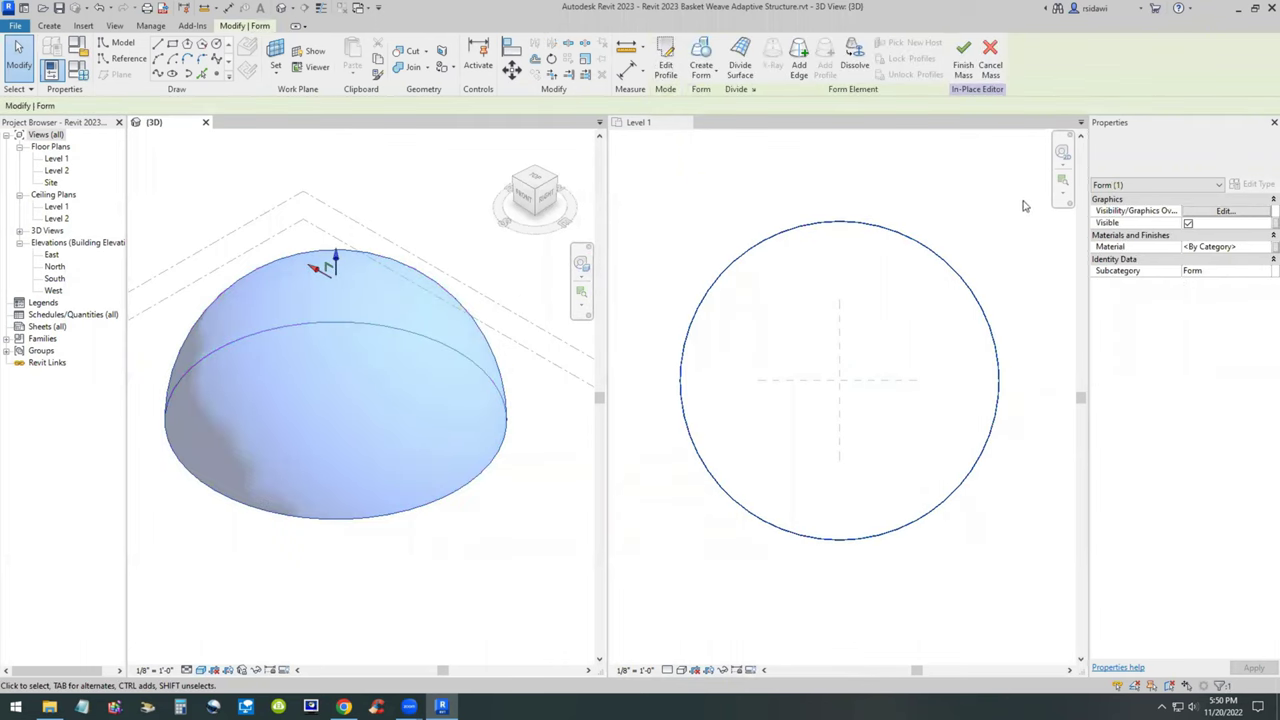
- Divide the dome's surface with U Grid and V Grid numbers both set to 6
left_click(740, 58)
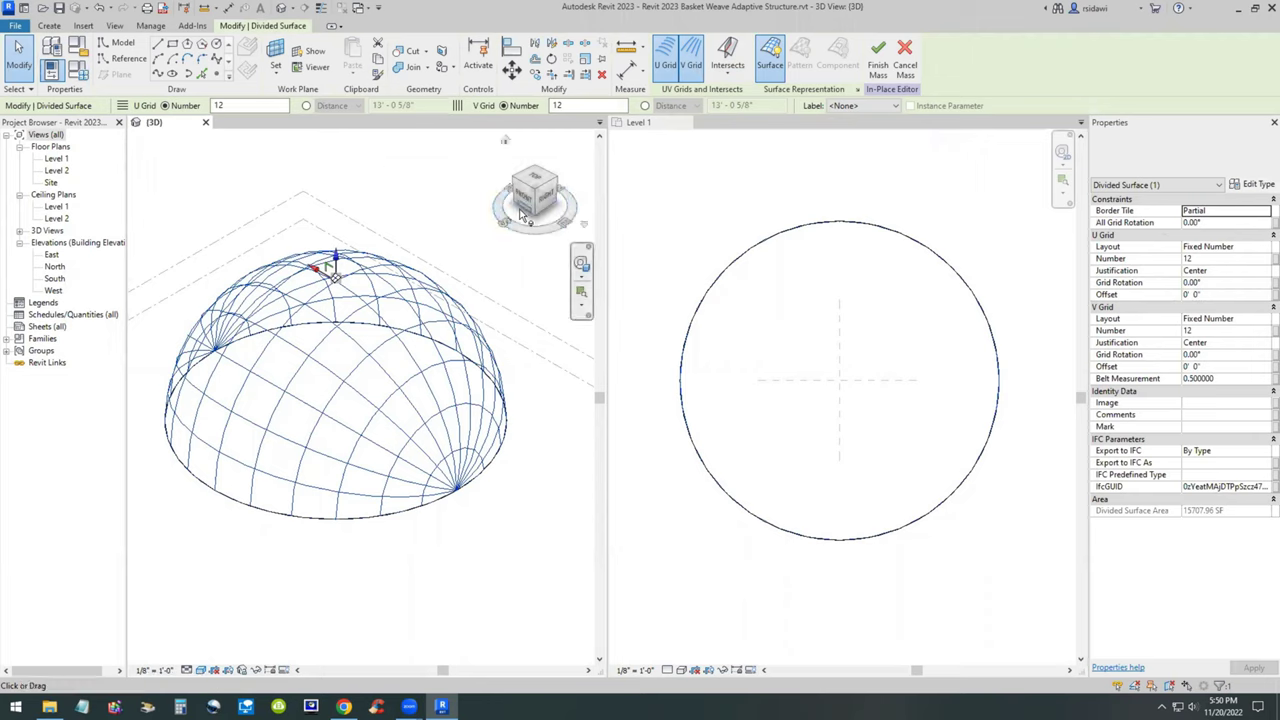
left_click(255, 106)
type("6")
key("Return")
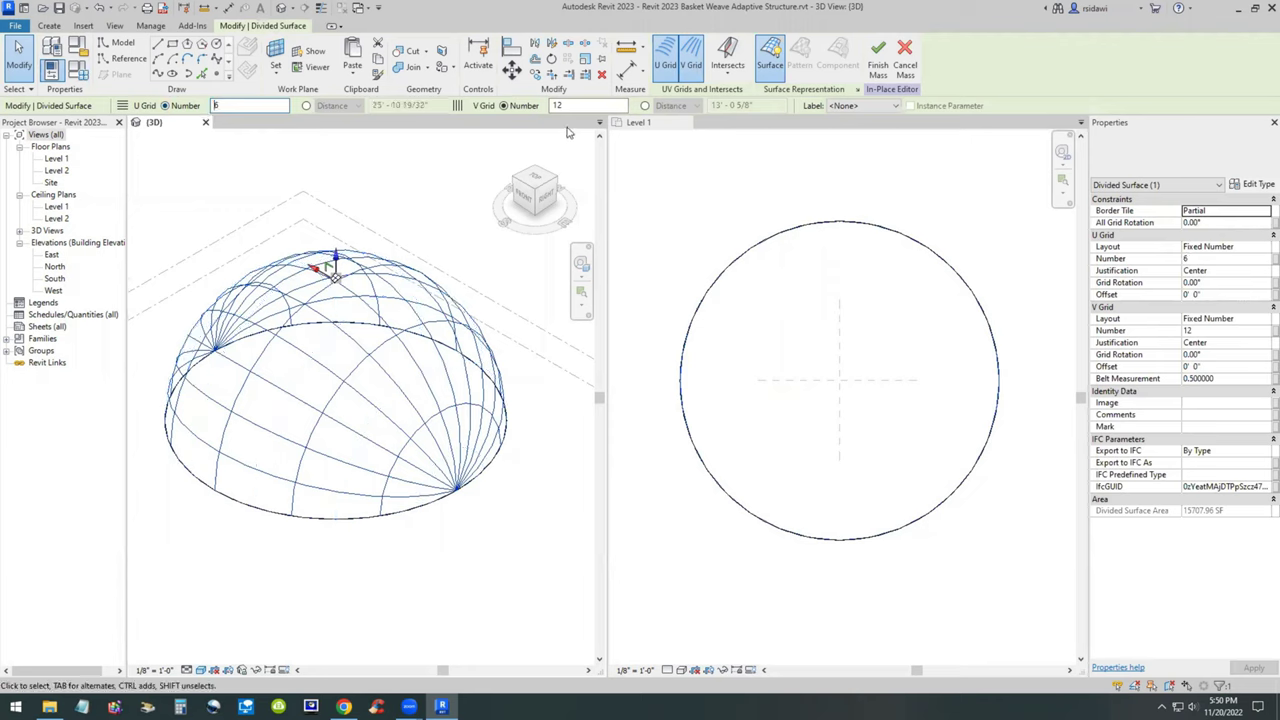
left_click(581, 106)
type("6")
key("Return")
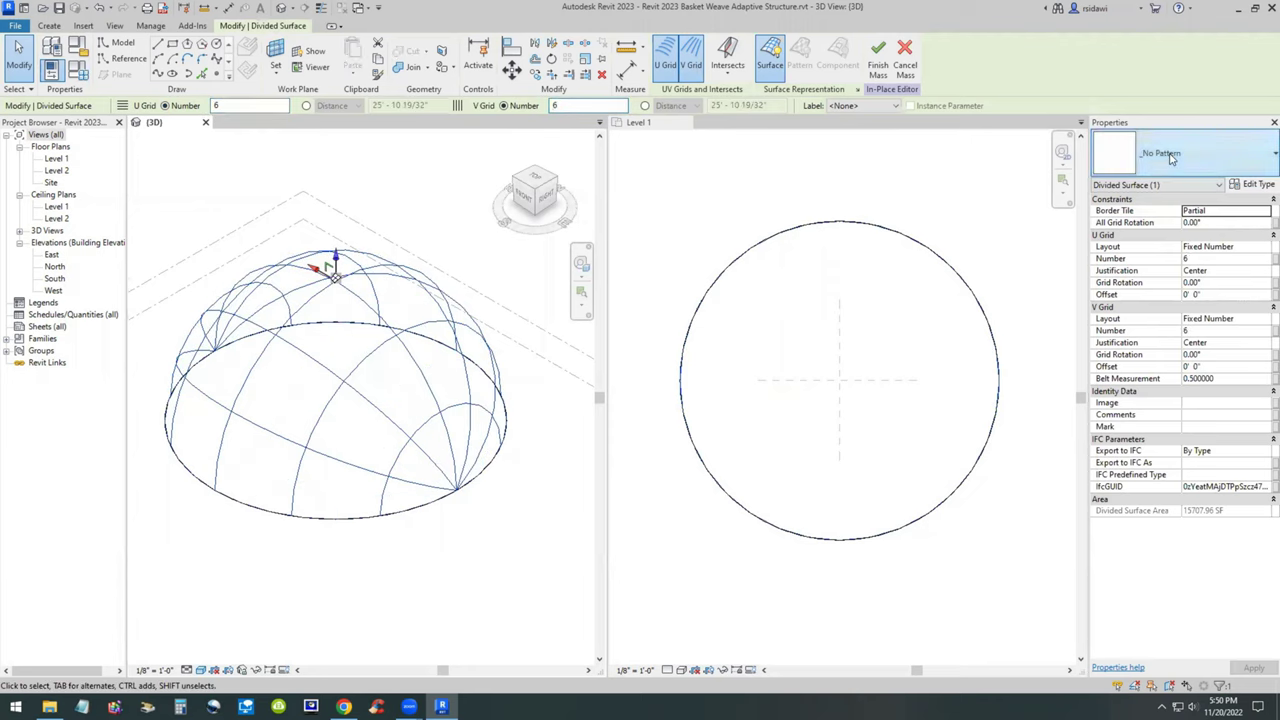
left_click(1171, 159)
left_click(1171, 159)
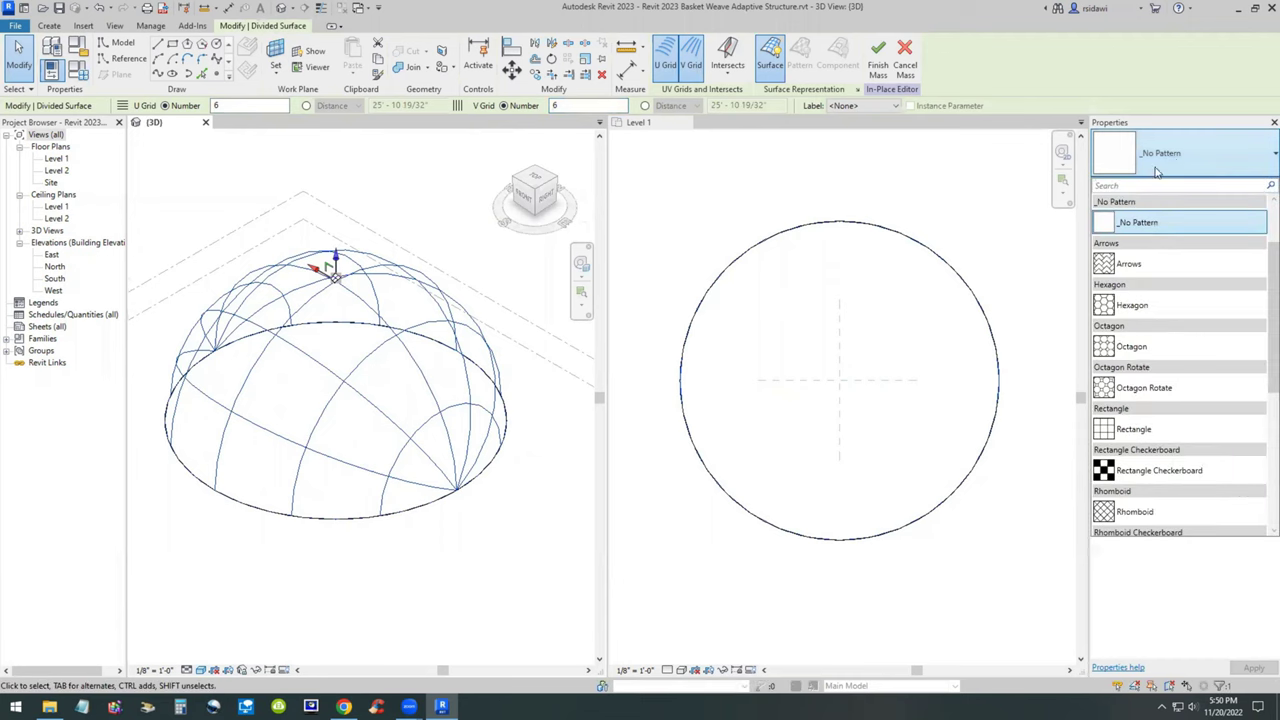
- Try the Arrows, Rectangle, Rhomboid Checkerboard and Triangle Step (bent) patterns, then apply Rhomboid
left_click(1214, 264)
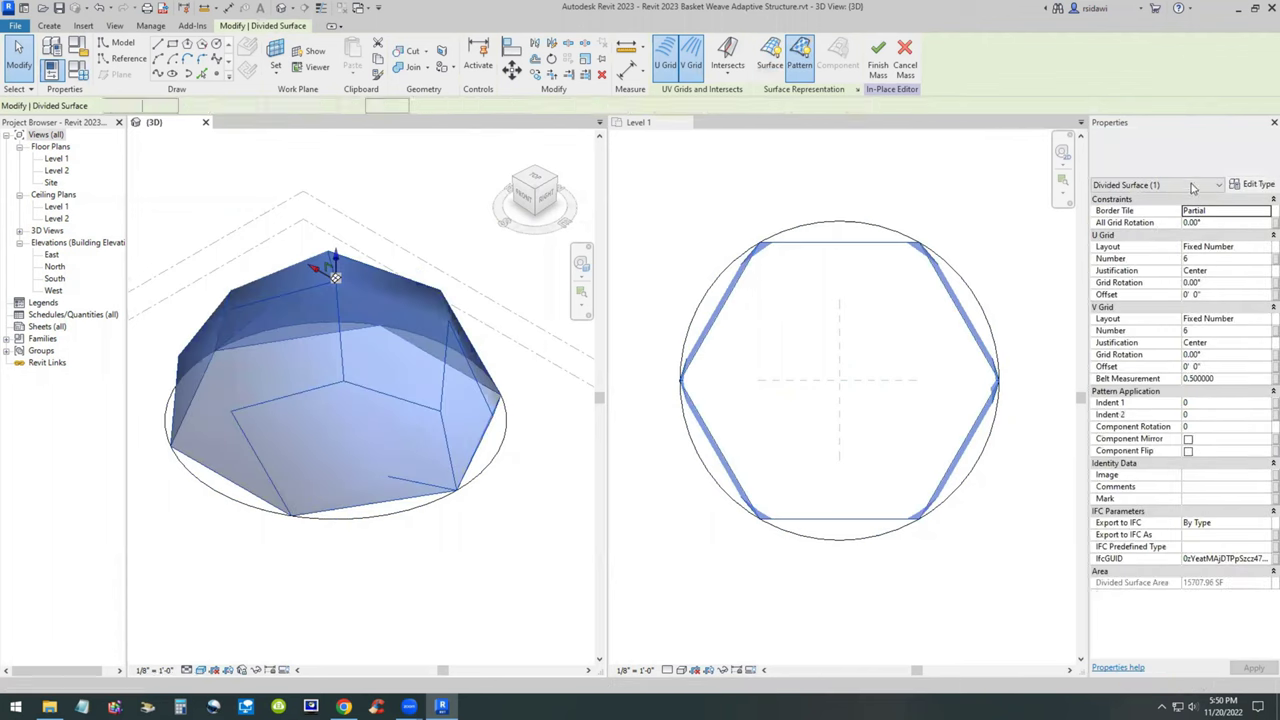
left_click(1197, 162)
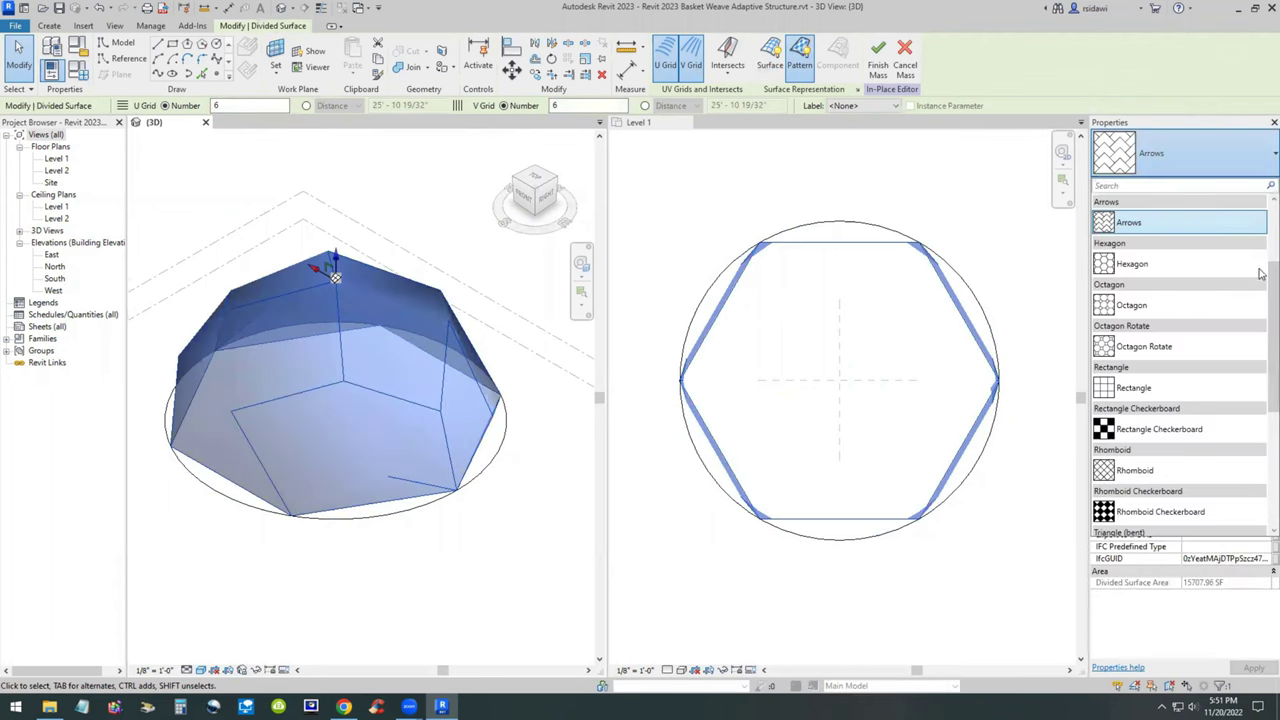
scroll(1240, 300, "down", 3)
left_click(1165, 258)
left_click(1168, 165)
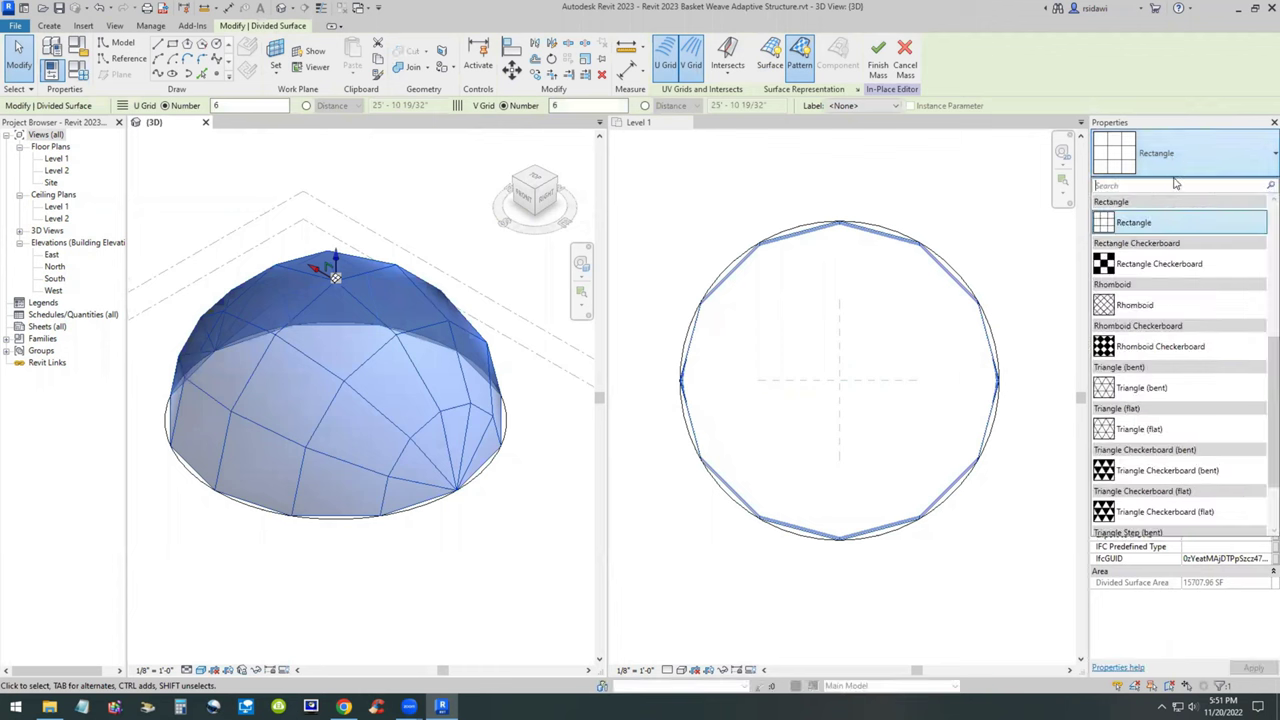
left_click(1162, 347)
left_click(1176, 153)
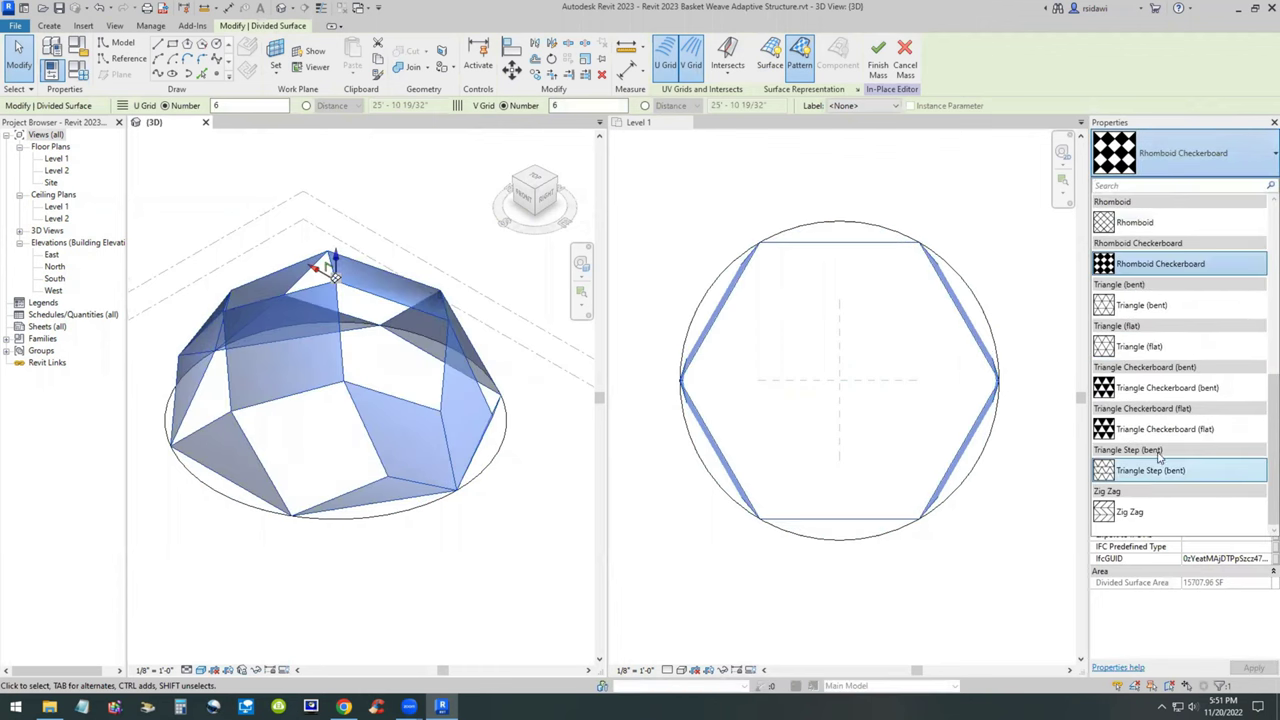
left_click(1153, 470)
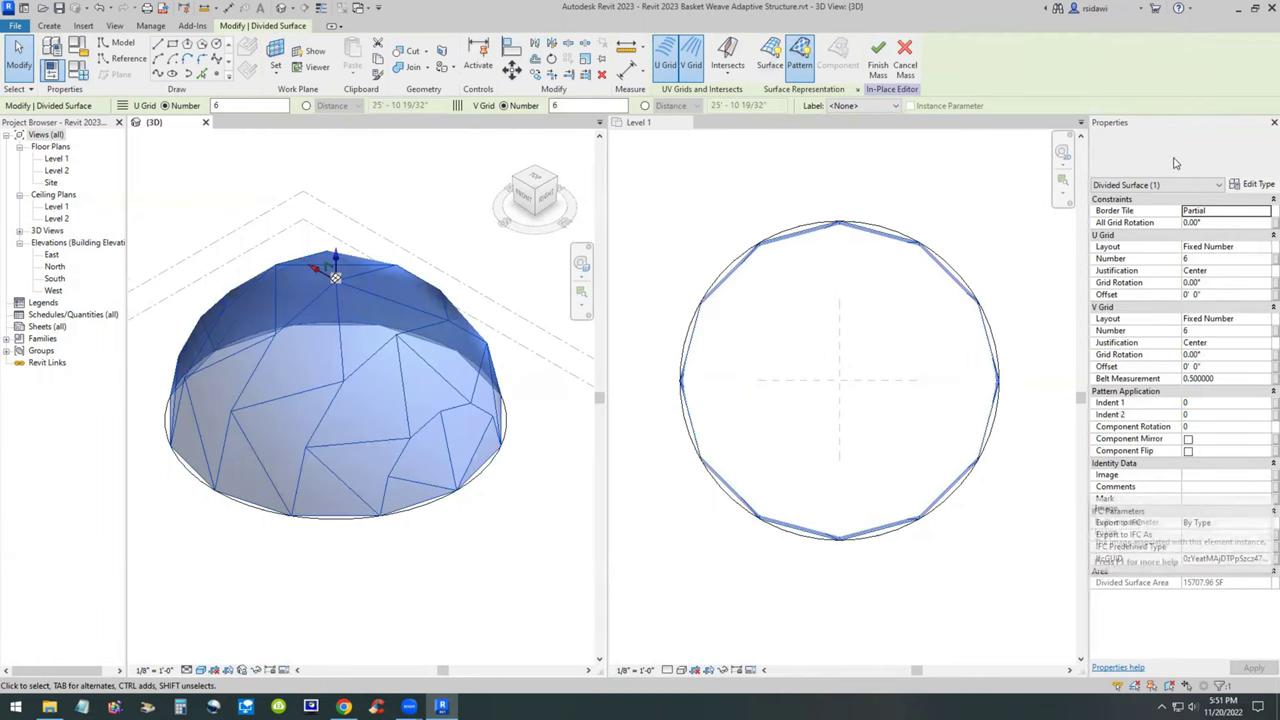
left_click(1170, 155)
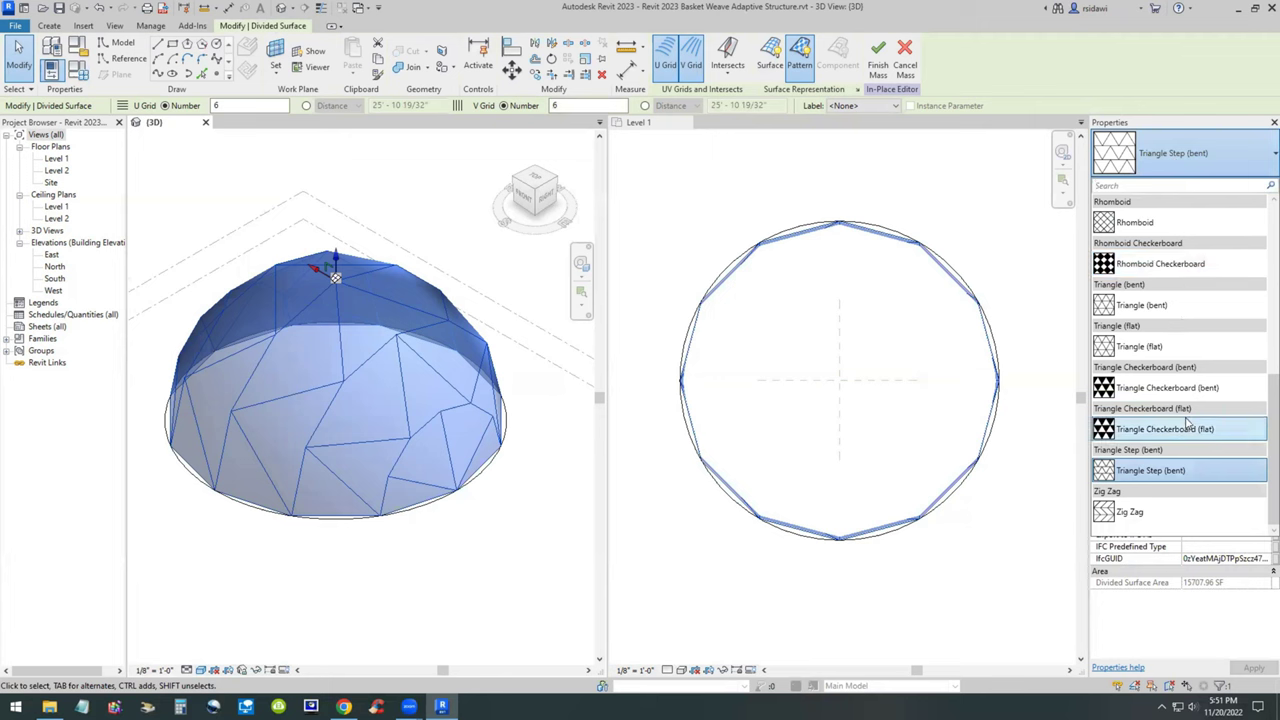
left_click(1137, 223)
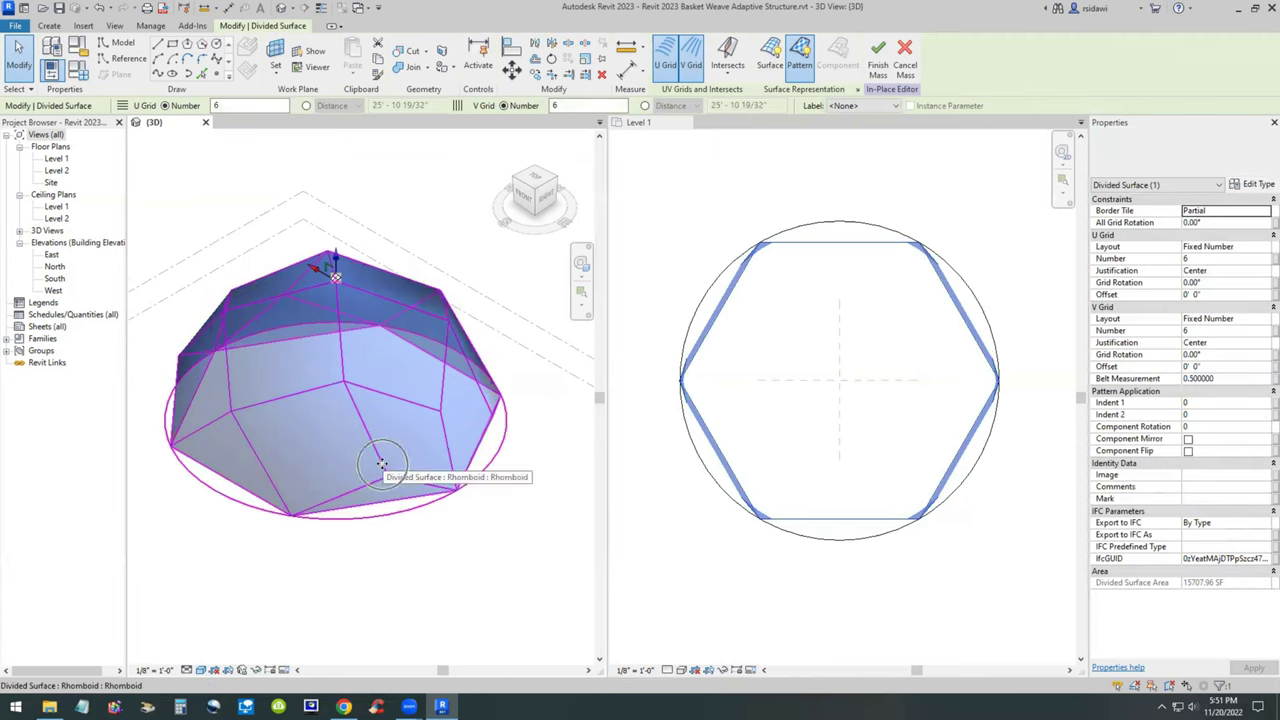
- Set the U Grid and V Grid numbers to 16
left_click(243, 106)
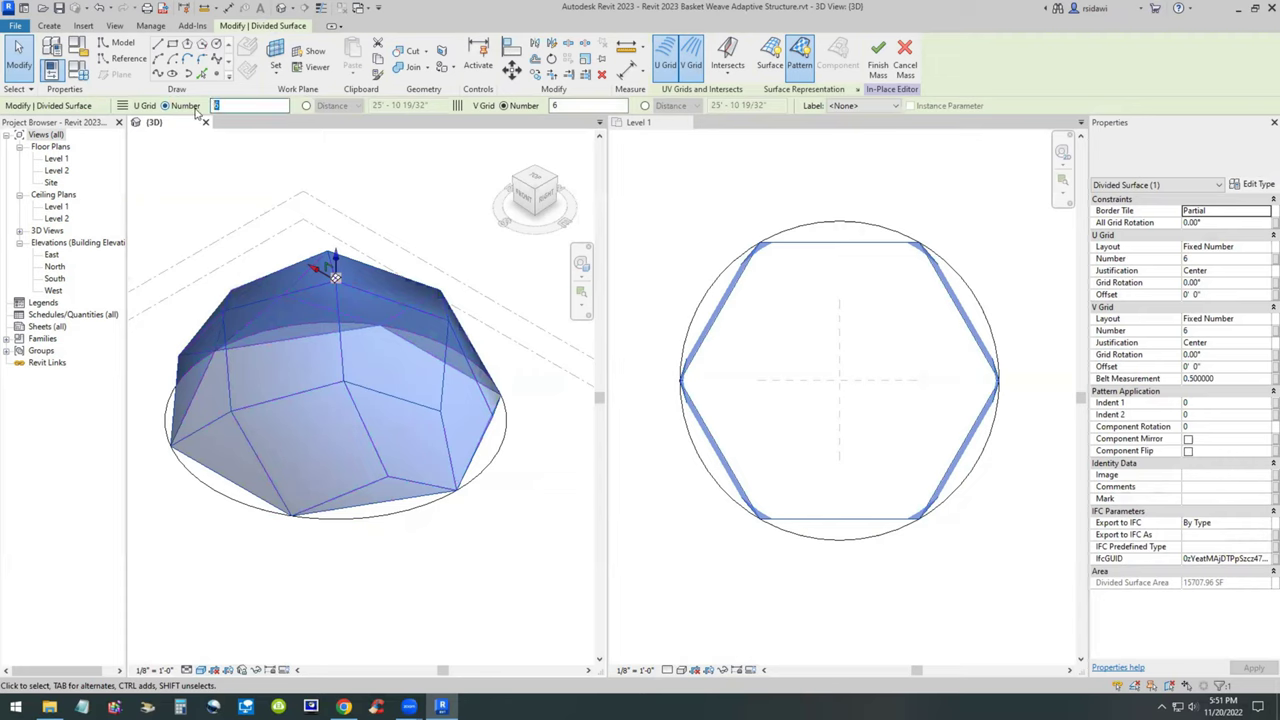
type("16")
left_click(566, 104)
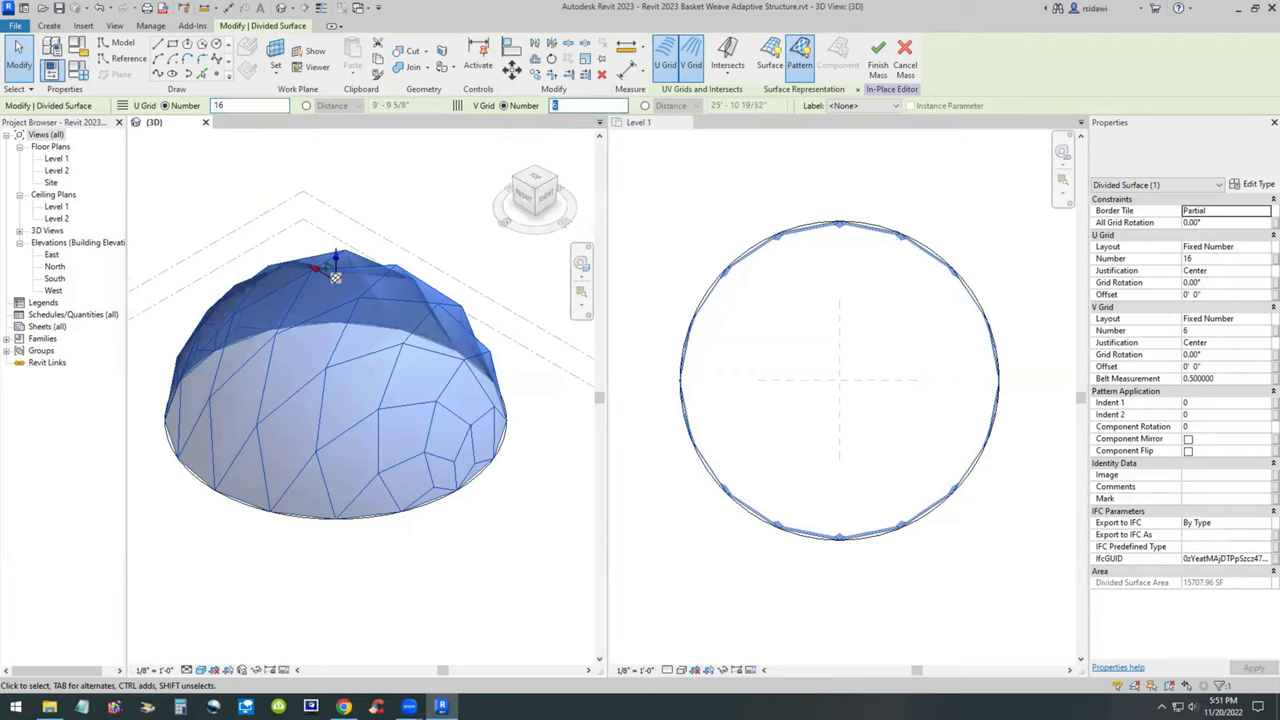
type("16")
key("Return")
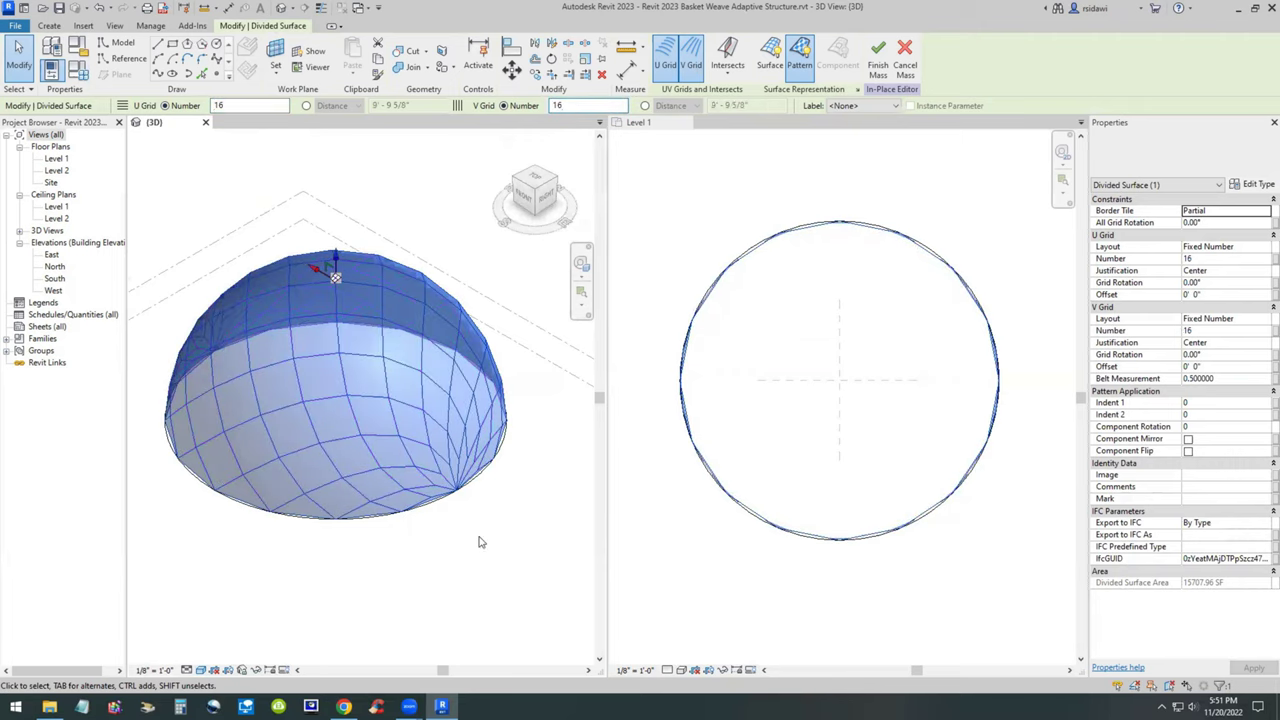
- Deselect the surface and orbit the dome to inspect the finer panels
left_click(494, 570)
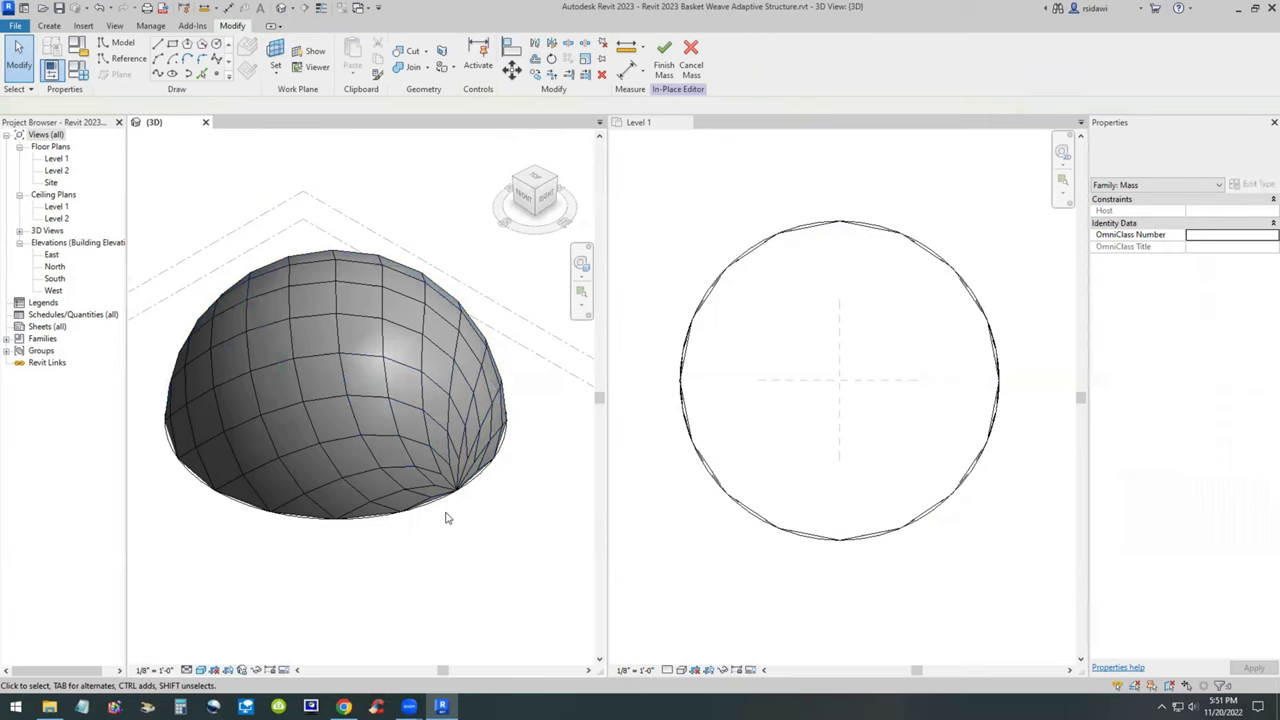
middle_click_drag(506, 543, 419, 540, "shift")
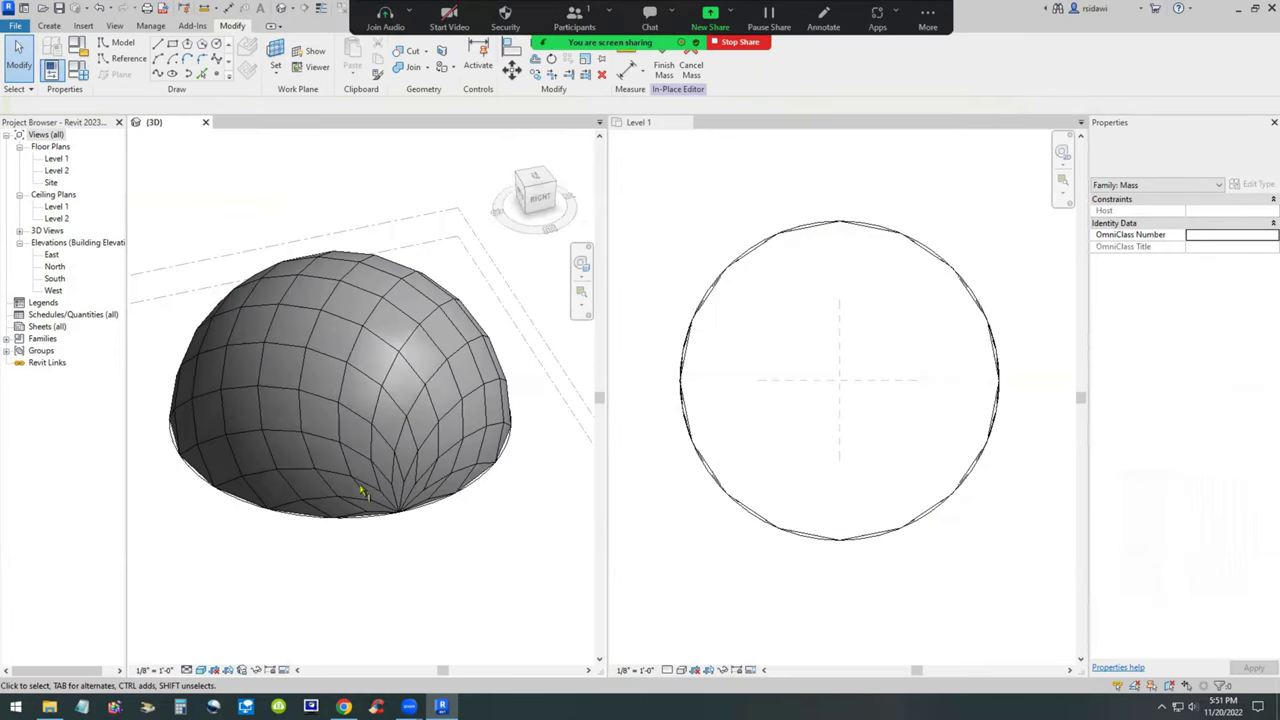
mouse_move(330, 521)
left_mouse_down()
mouse_move(281, 474)
mouse_move(258, 372)
mouse_move(272, 318)
mouse_move(320, 256)
mouse_move(325, 279)
left_mouse_up()
mouse_move(465, 532)
left_mouse_down()
mouse_move(478, 543)
mouse_move(505, 510)
left_mouse_up()
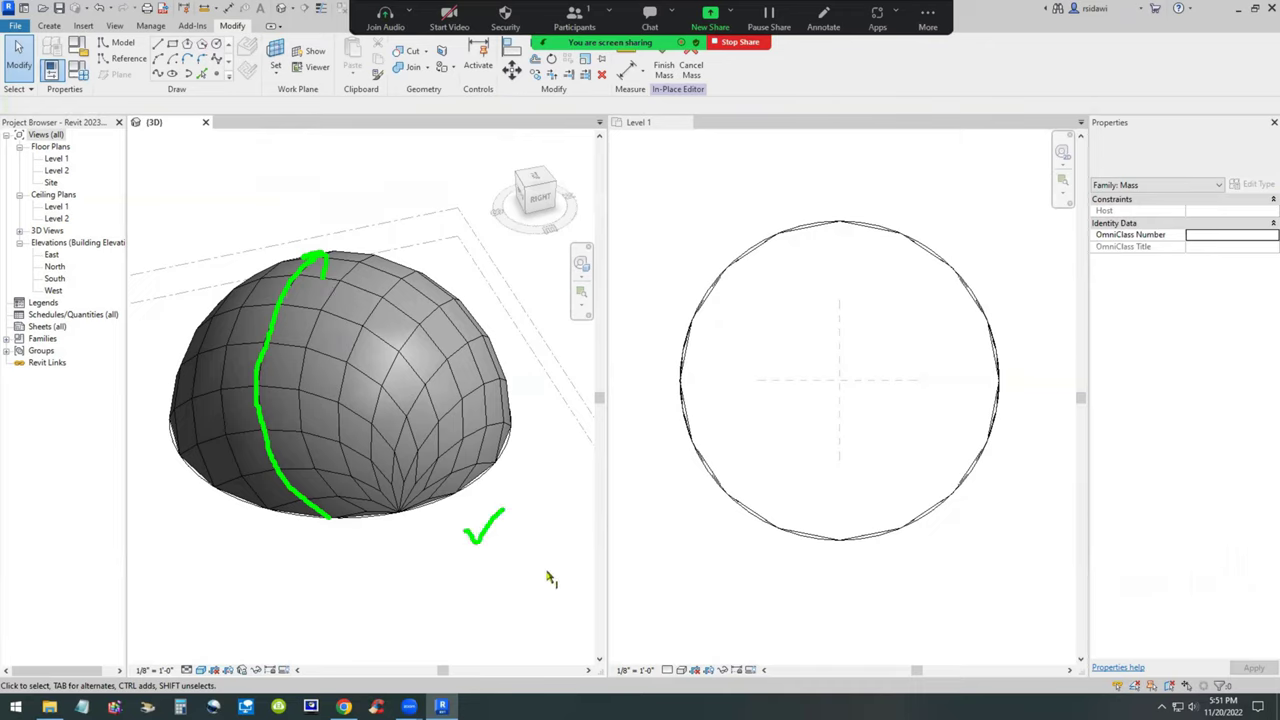
mouse_move(395, 556)
middle_mouse_down("shift")
mouse_move(486, 597)
mouse_move(480, 583)
mouse_move(457, 646)
mouse_move(457, 591)
mouse_move(409, 563)
mouse_move(395, 533)
middle_mouse_up("shift")
- Turn on the divided surface display and show Original Surface and Nodes in Surface Representation
left_click(393, 496)
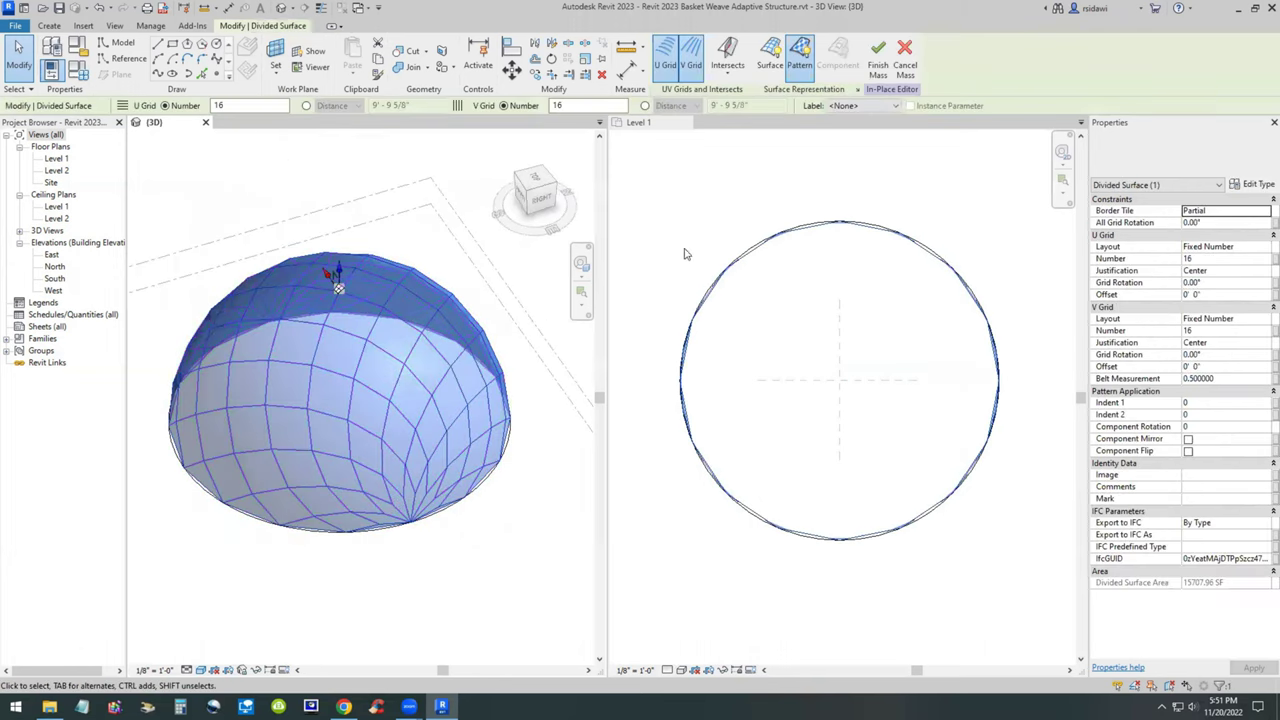
left_click(772, 62)
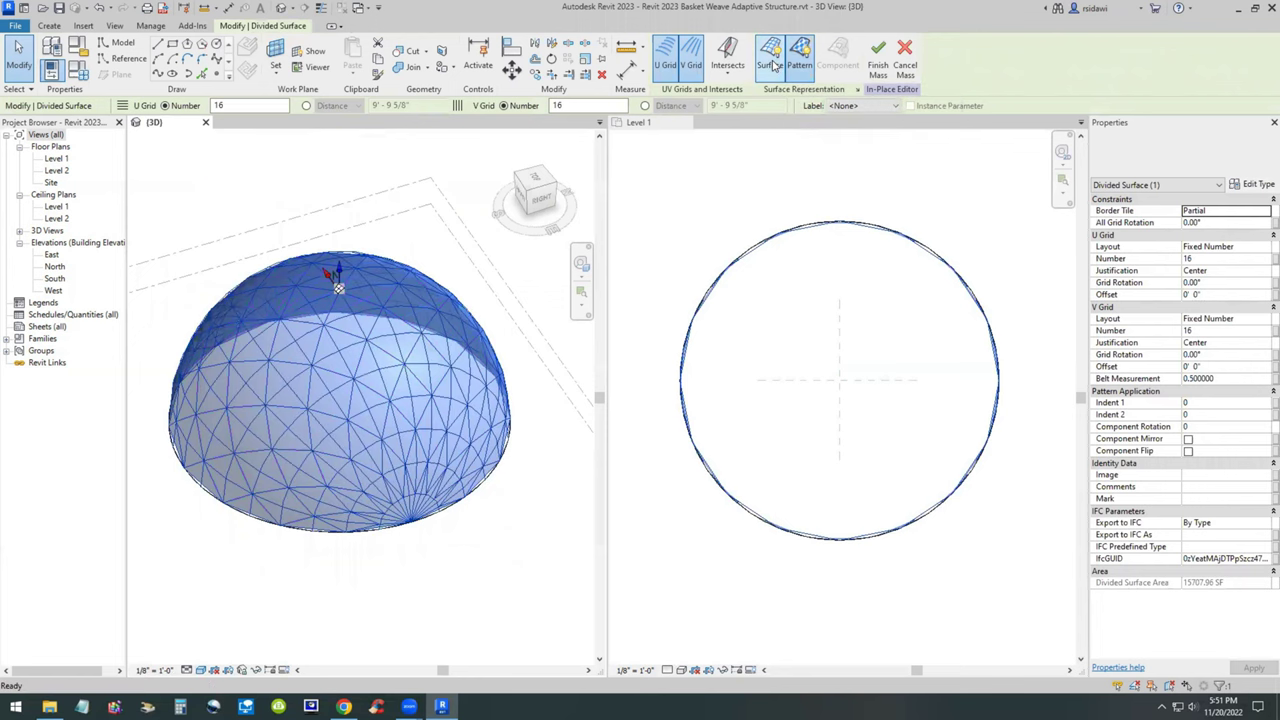
left_click(856, 89)
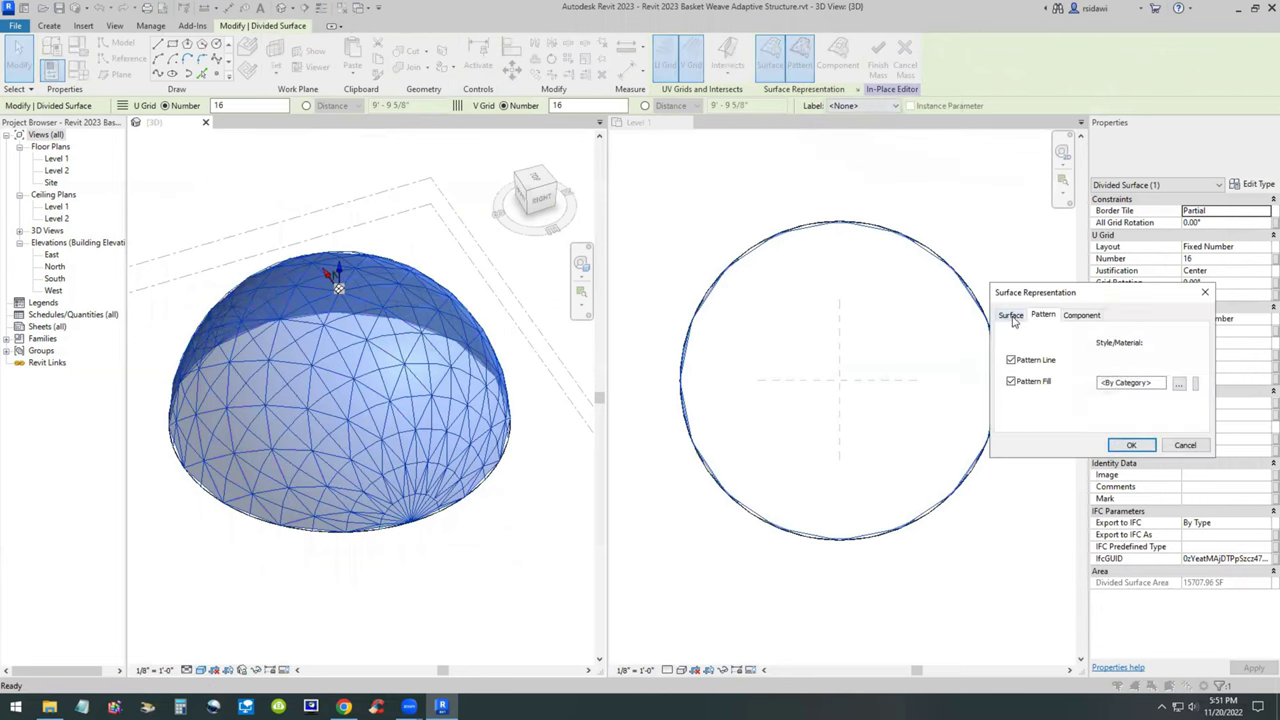
left_click(1011, 316)
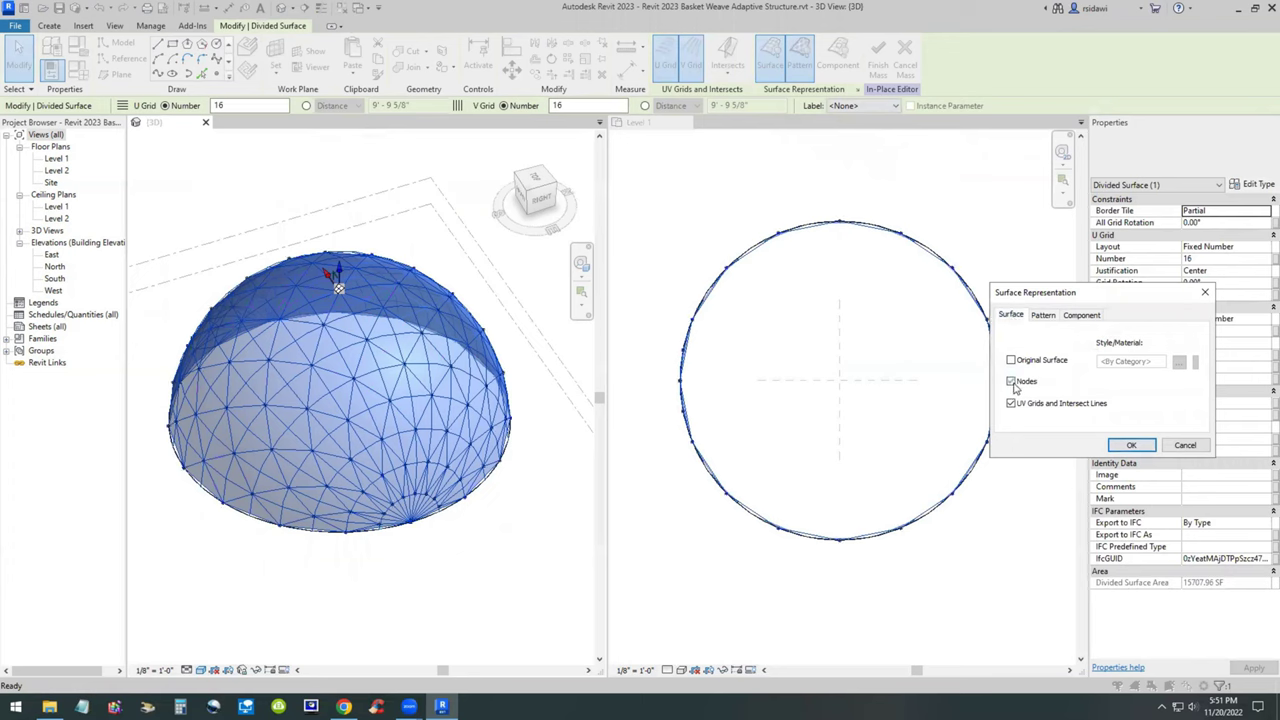
left_click(1011, 361)
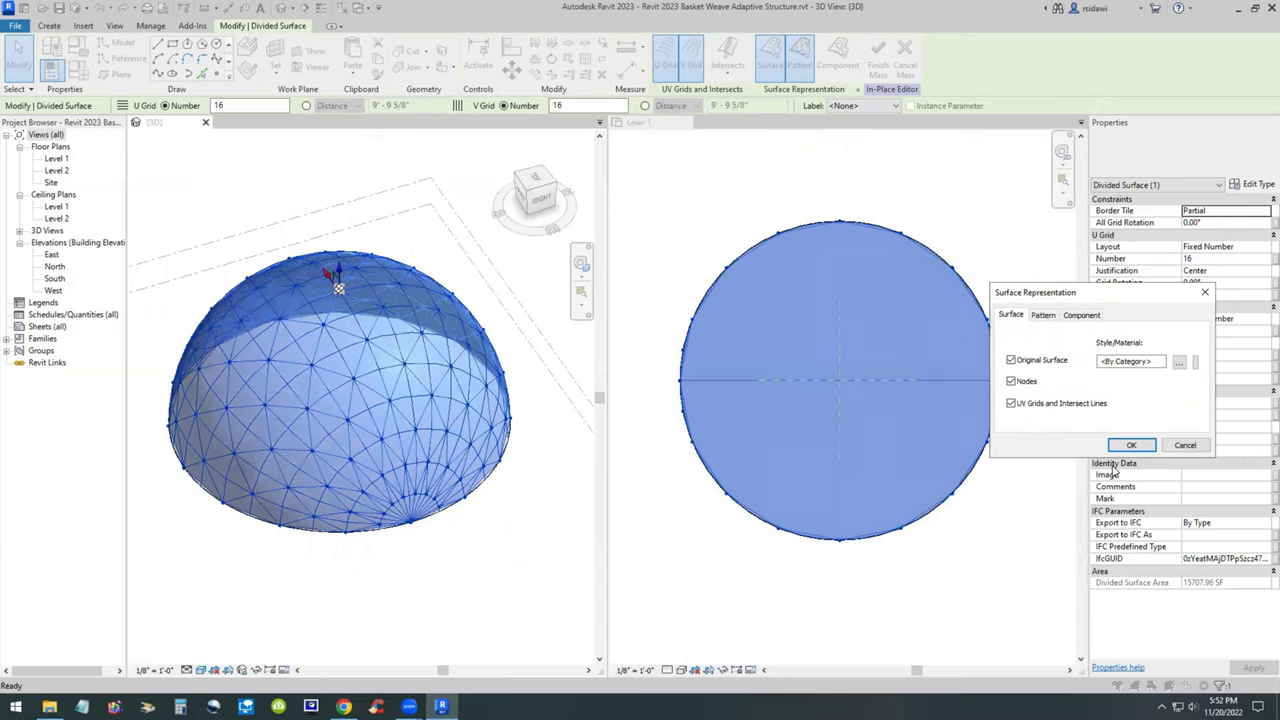
left_click(1129, 446)
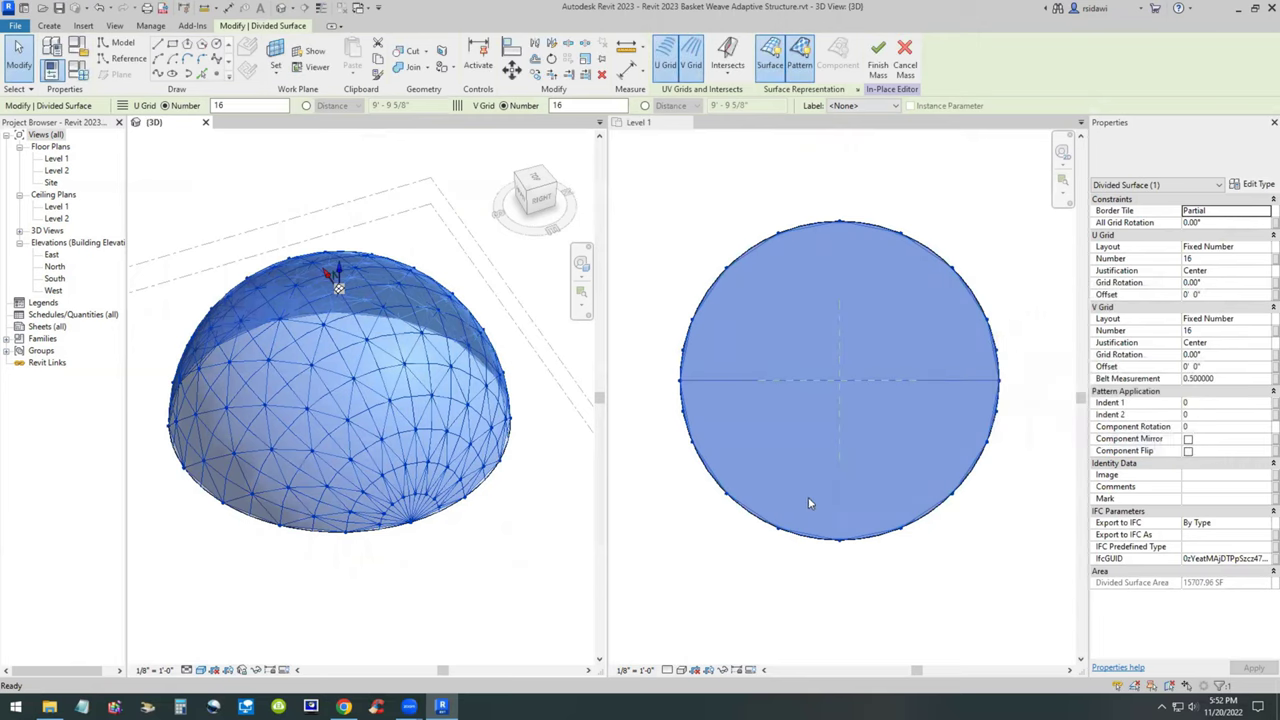
- Cancel the save attempted with Ctrl+S and finish editing the in-place dome mass
left_click(445, 589)
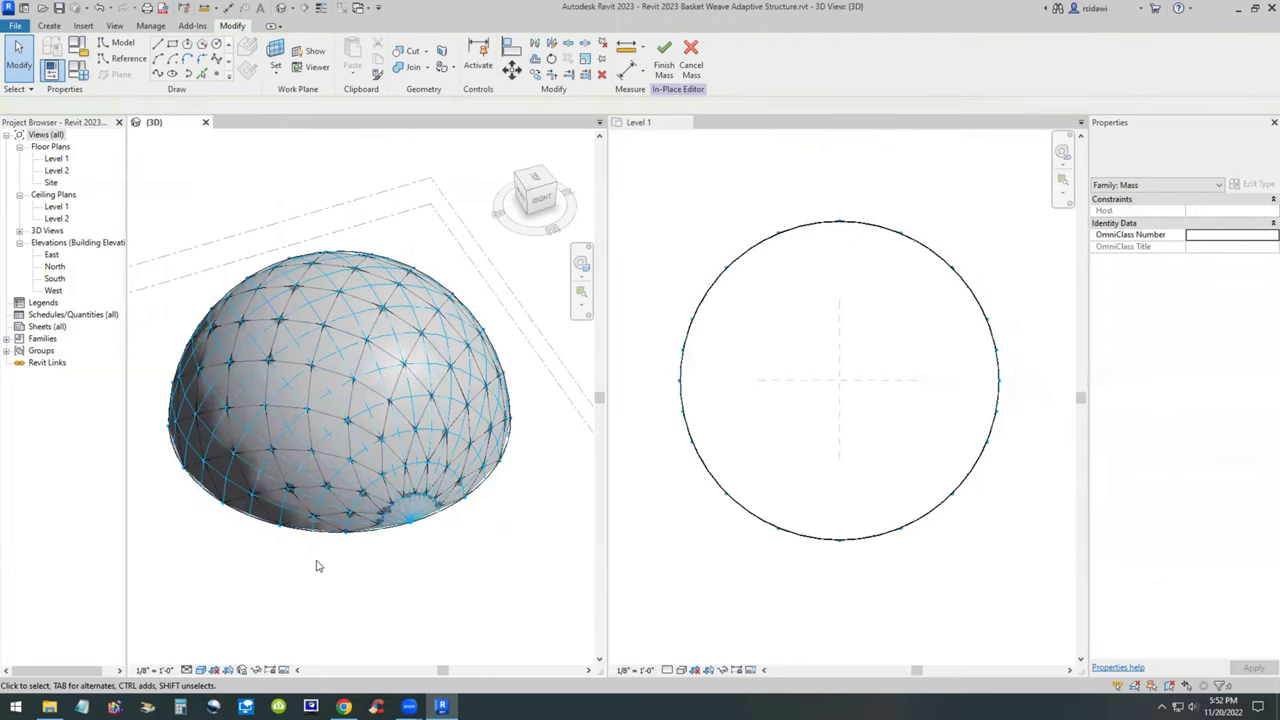
scroll(240, 517, "up", 1)
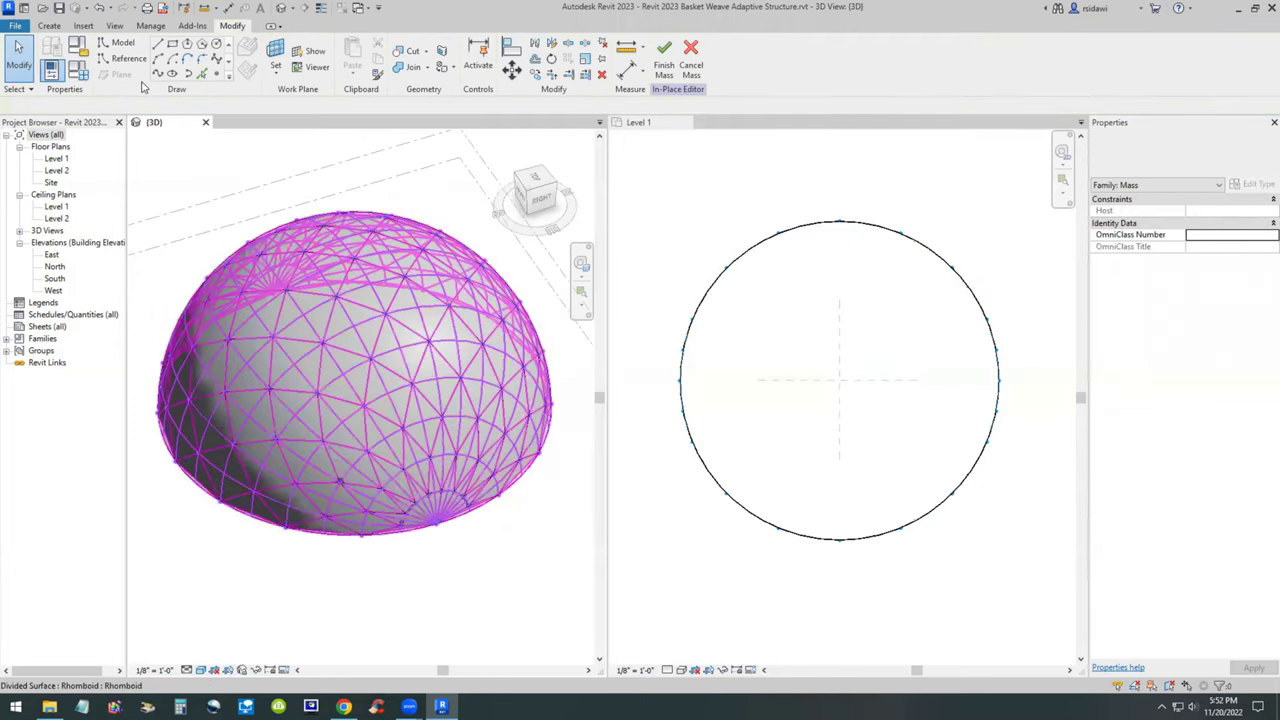
key("ctrl+s")
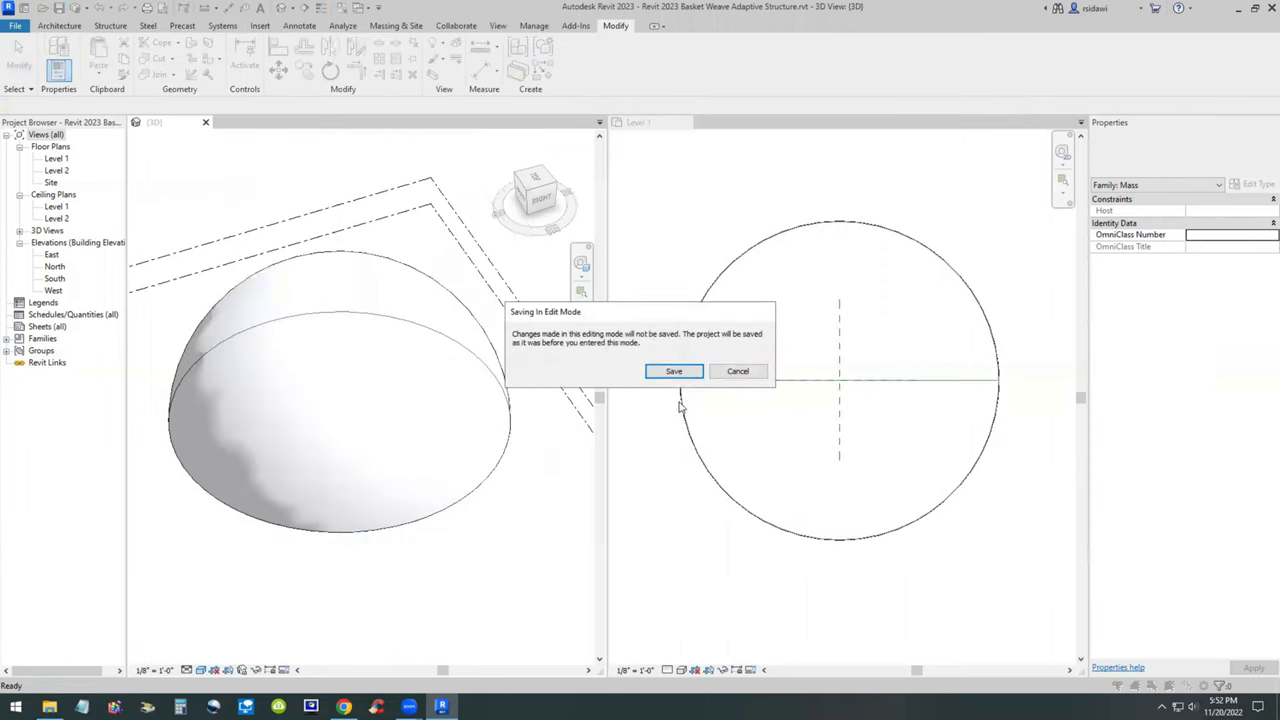
left_click(737, 371)
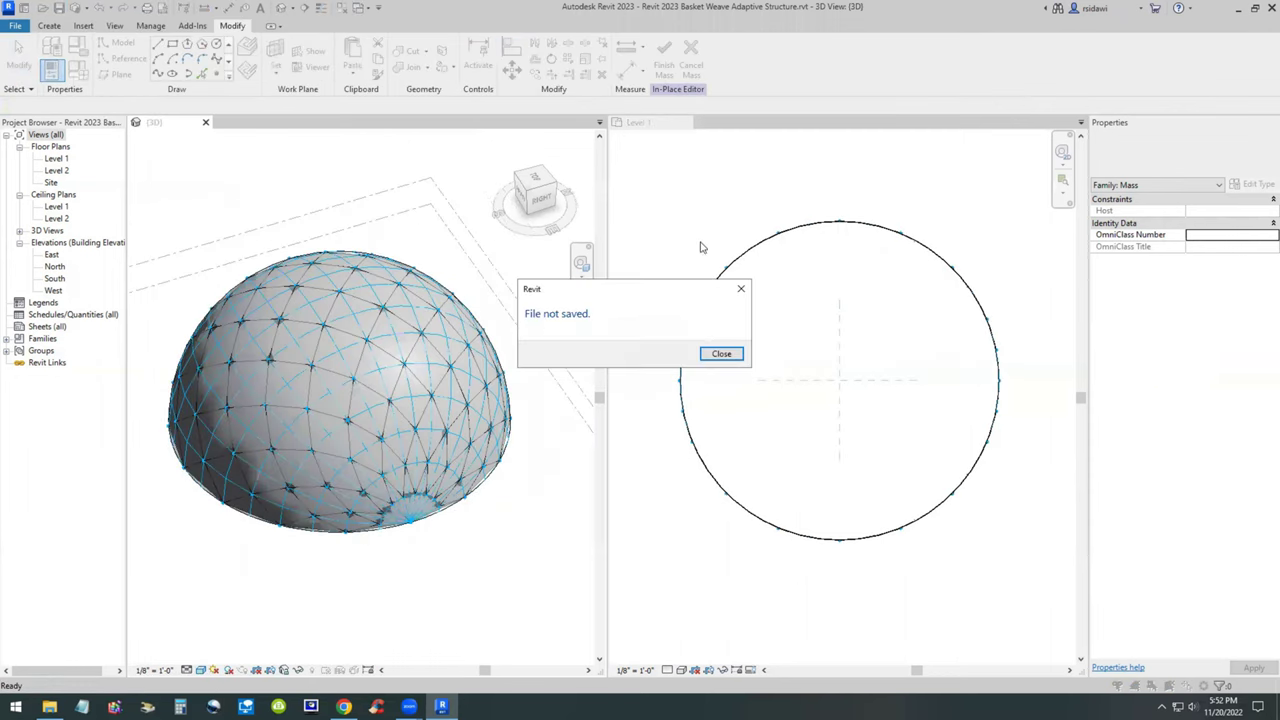
left_click(719, 353)
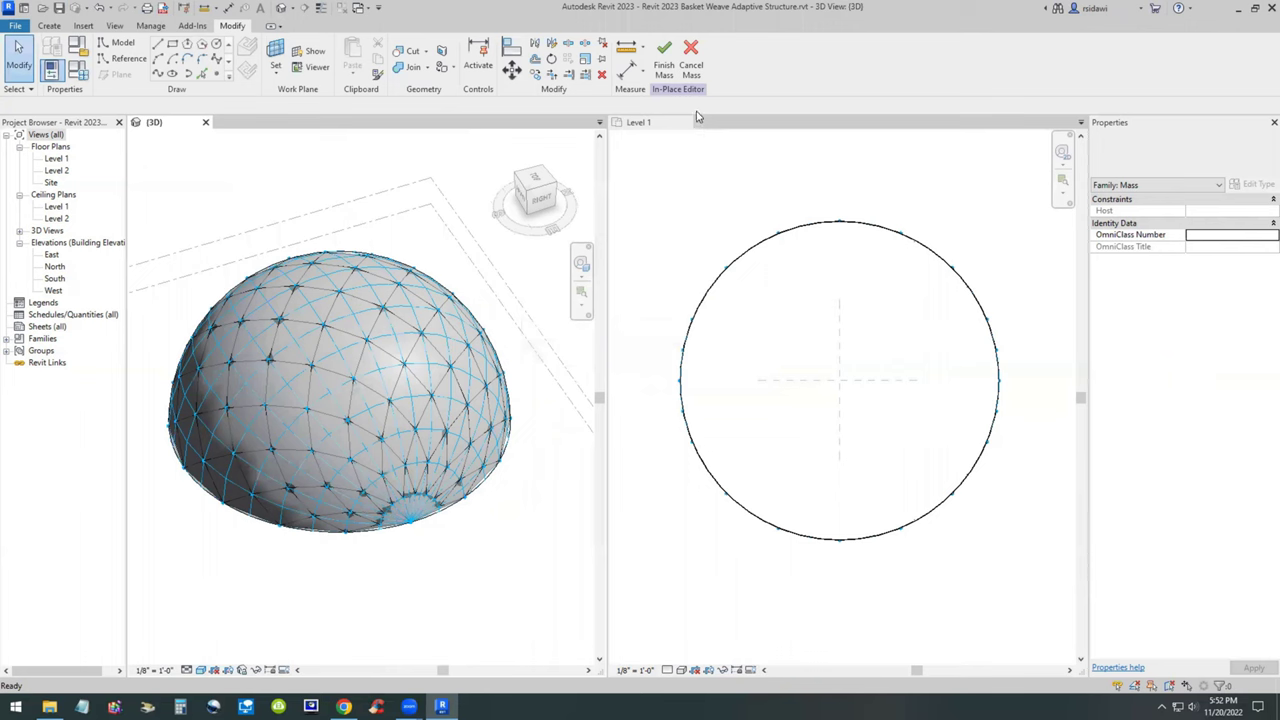
left_click(663, 62)
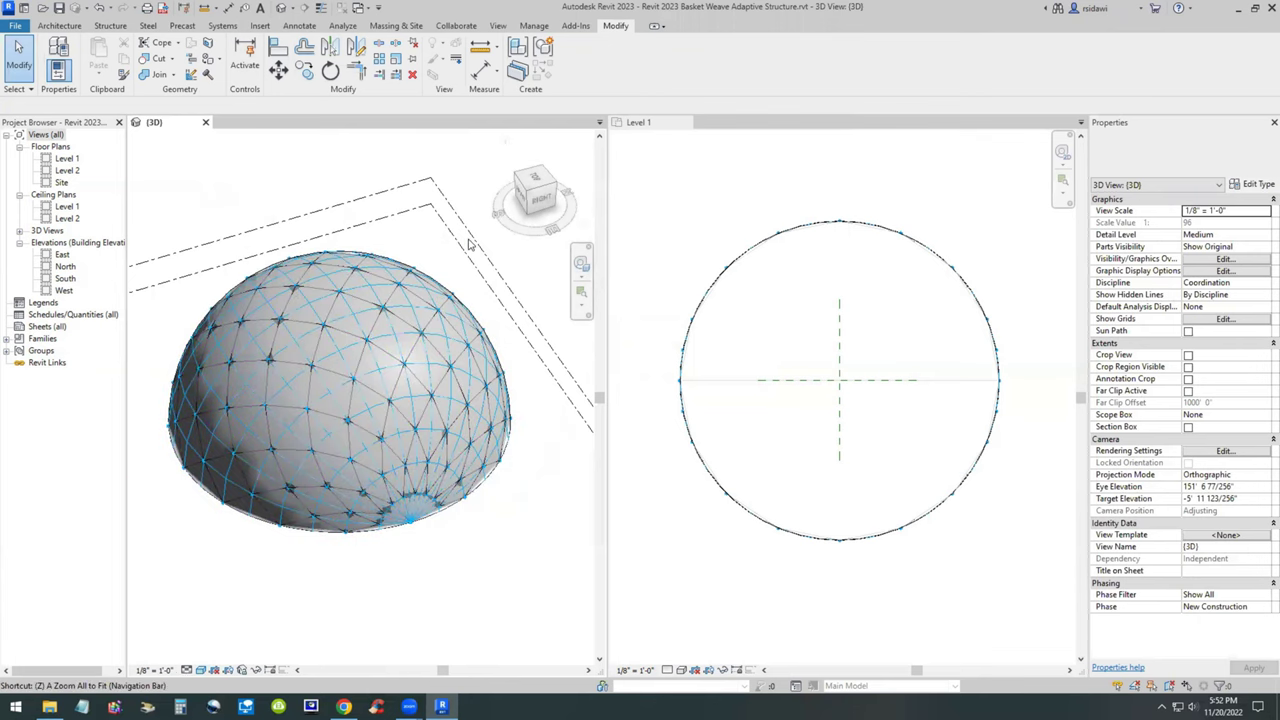
- Zoom all views to fit, then show the 3D view on its own with Tab Views
key("z")
key("a")
key("t")
key("w")
- Hide the Levels category in the 3D view and orbit in close to the dome
left_click_drag(563, 409, 516, 502)
right_click(516, 500)
mouse_move(590, 208)
left_click(714, 223)
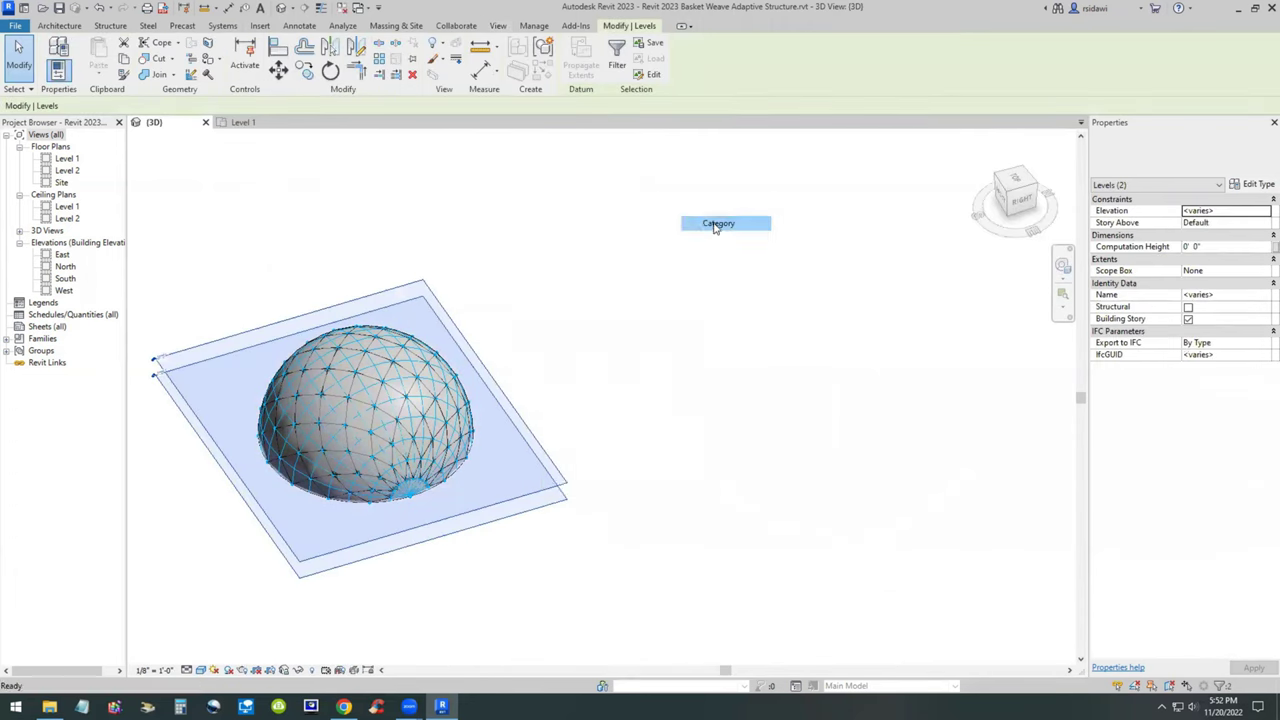
scroll(234, 440, "up", 3)
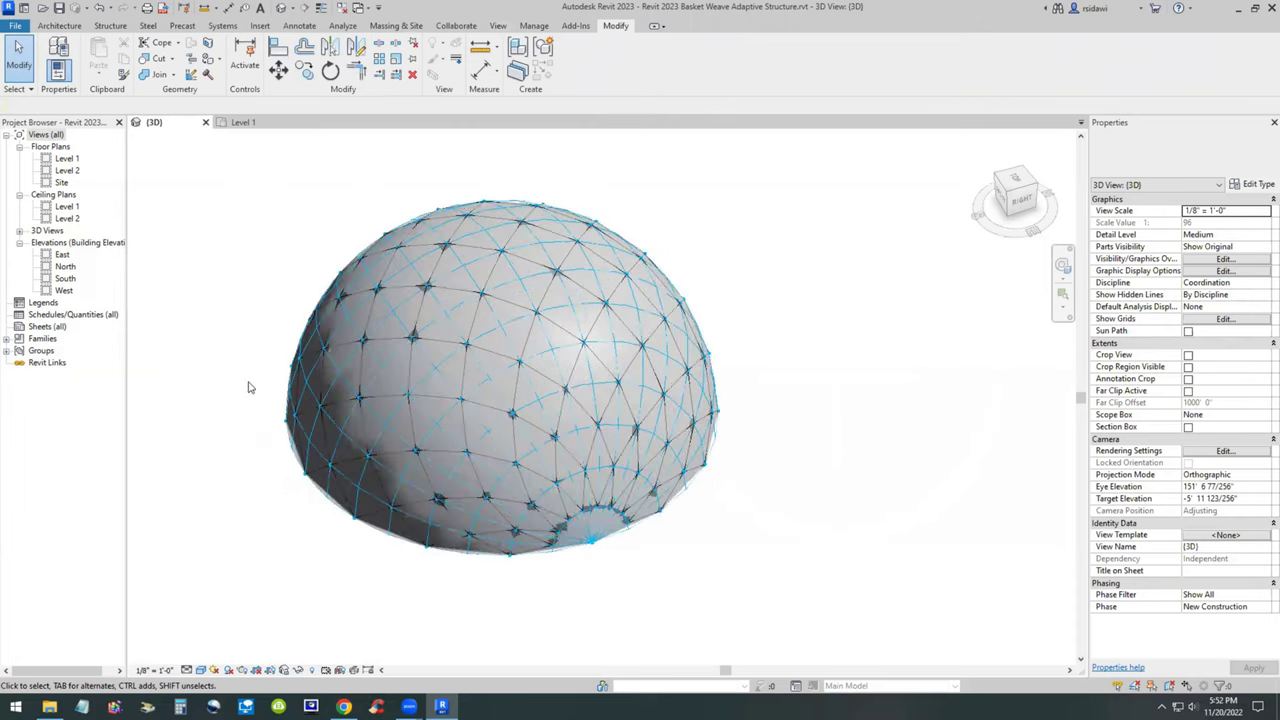
scroll(258, 387, "up", 2)
middle_click_drag(251, 366, 265, 405, "shift")
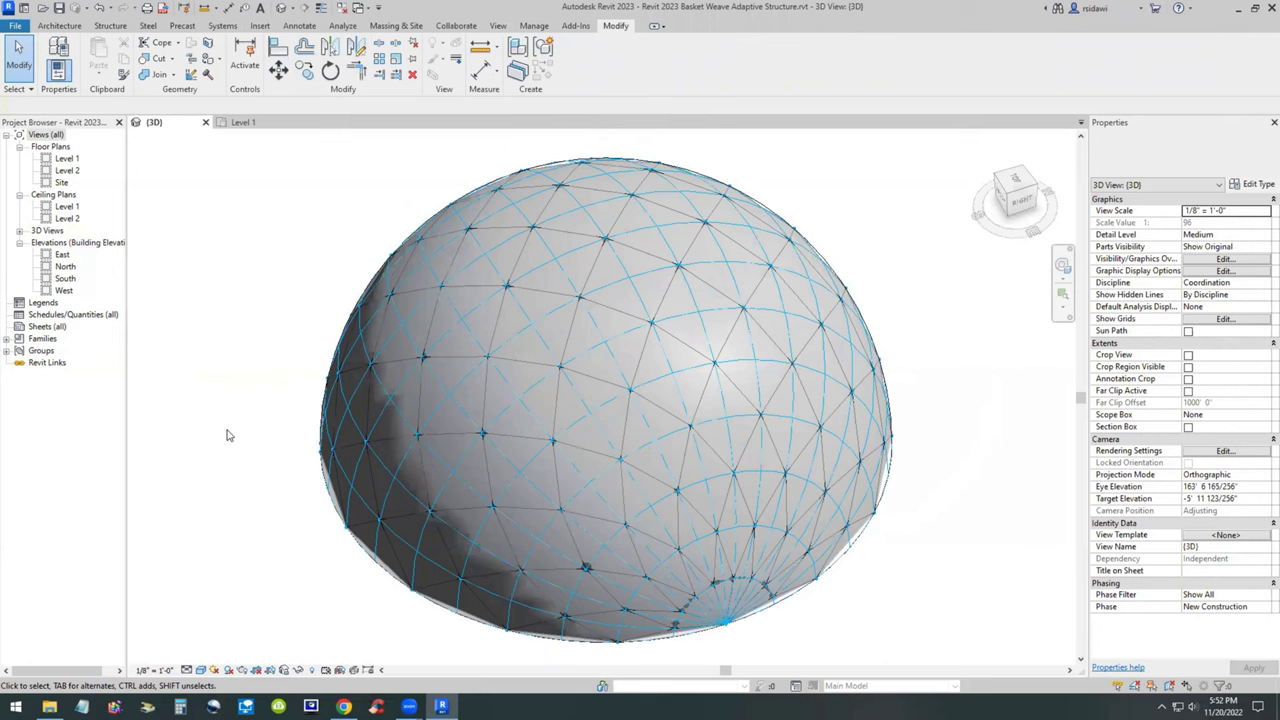
mouse_move(216, 440)
middle_mouse_down("shift")
mouse_move(811, 380)
mouse_move(373, 415)
mouse_move(200, 397)
mouse_move(206, 429)
middle_mouse_up("shift")
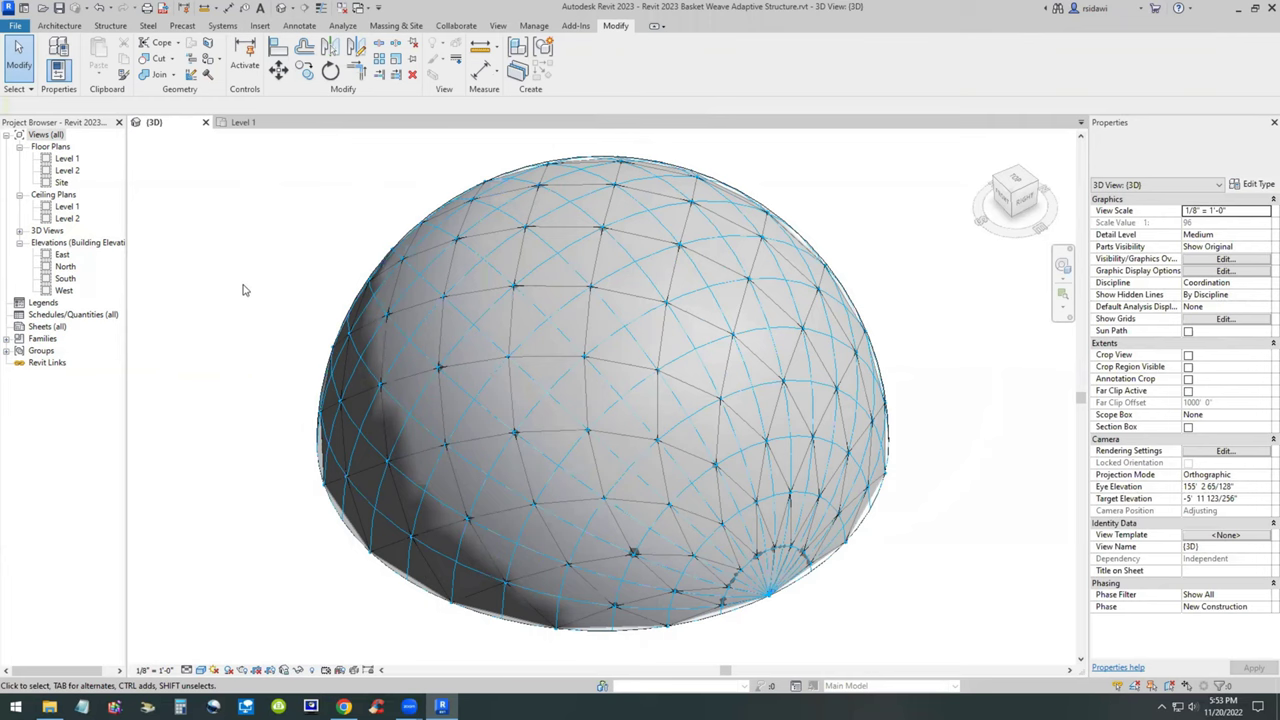
left_click(545, 447)
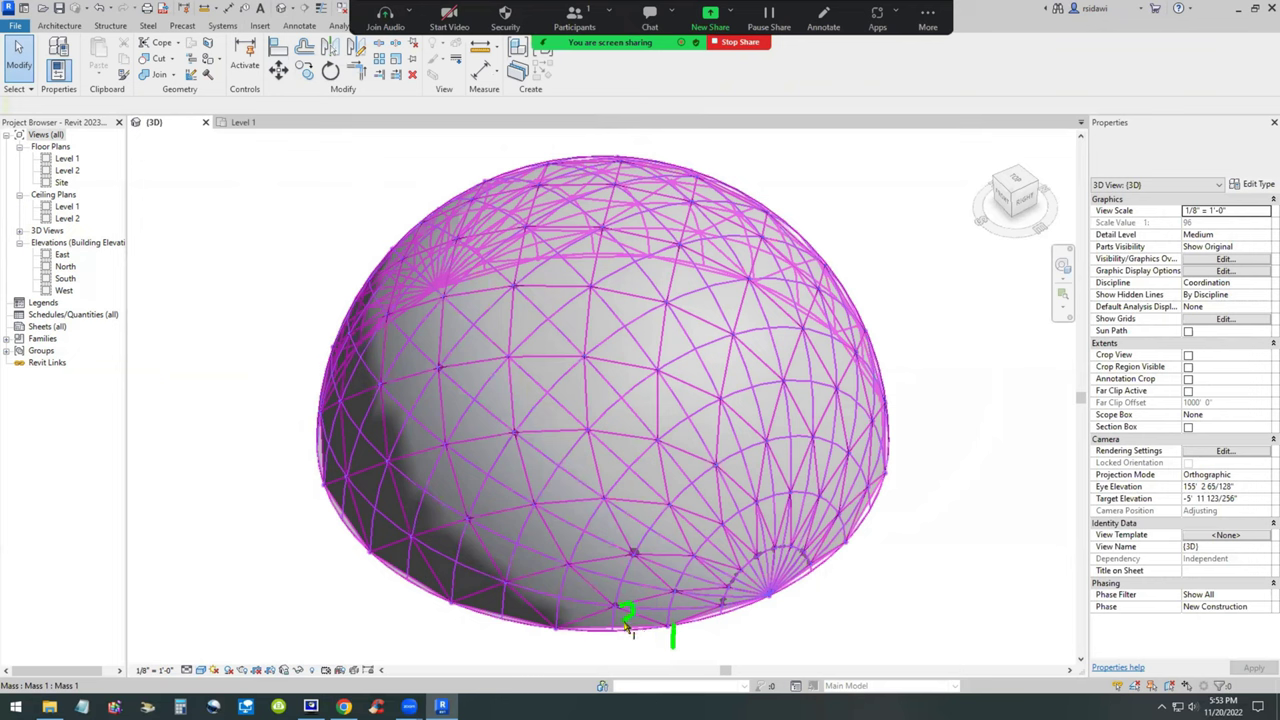
left_click_drag(586, 562, 580, 572)
mouse_move(550, 508)
left_mouse_down()
mouse_move(547, 494)
mouse_move(547, 507)
left_mouse_up()
left_click_drag(533, 440, 528, 446)
mouse_move(528, 352)
left_mouse_down()
mouse_move(519, 371)
mouse_move(533, 372)
mouse_move(521, 364)
left_mouse_up()
mouse_move(522, 285)
left_mouse_down()
mouse_move(544, 285)
mouse_move(531, 307)
left_mouse_up()
mouse_move(547, 224)
left_mouse_down()
mouse_move(560, 220)
mouse_move(553, 232)
left_mouse_up()
left_click_drag(560, 181, 562, 201)
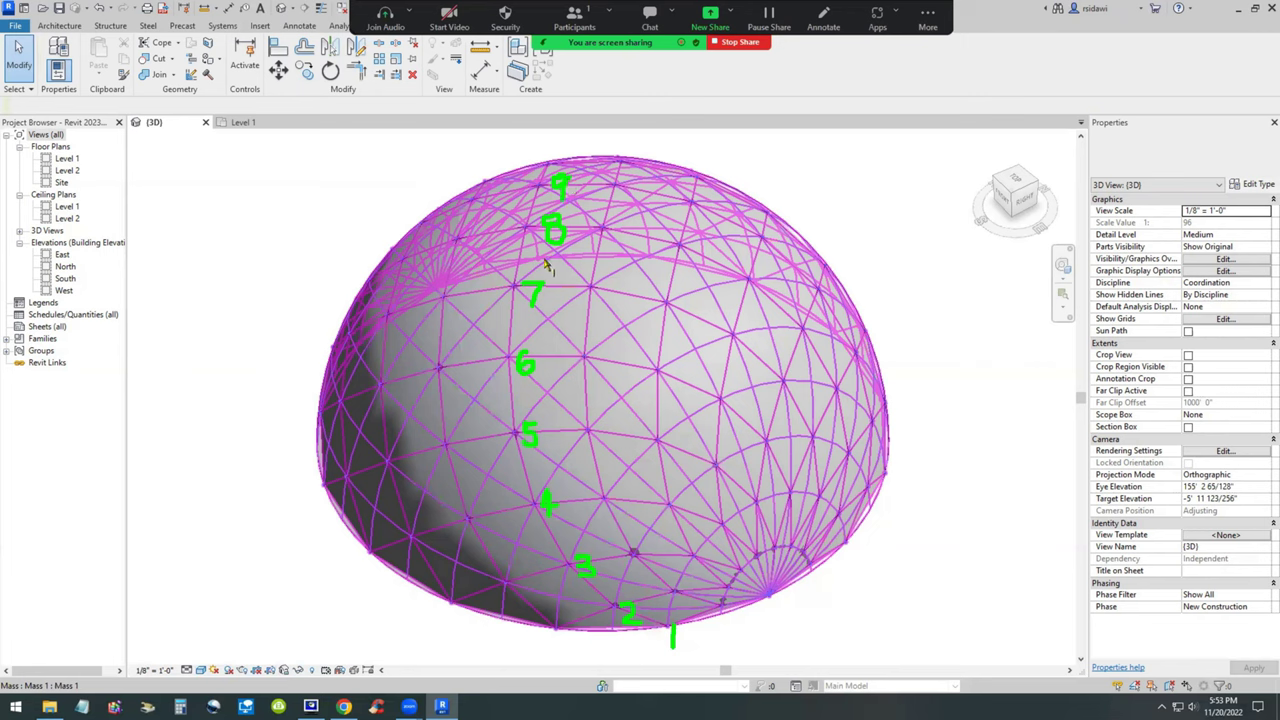
left_click(205, 151)
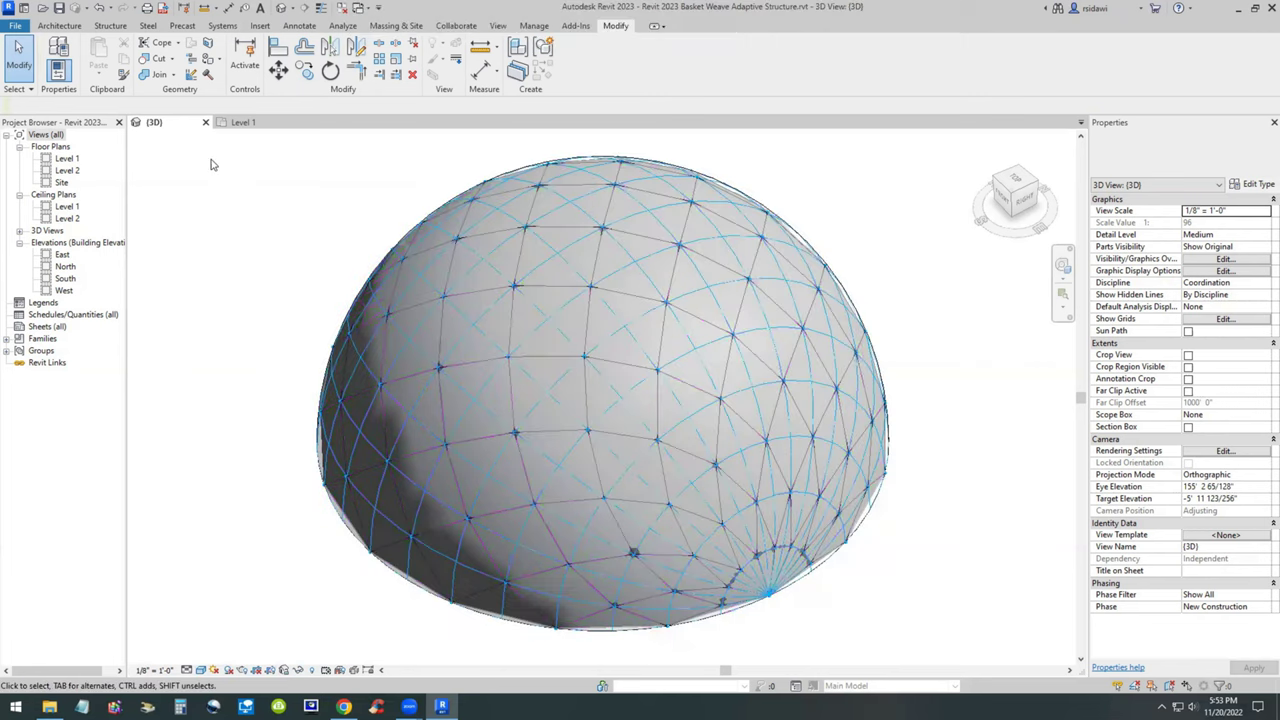
- Place the 14 POINT ADAPTIVE TUBE's points on grid nodes from the dome's base to near the top
left_click(57, 27)
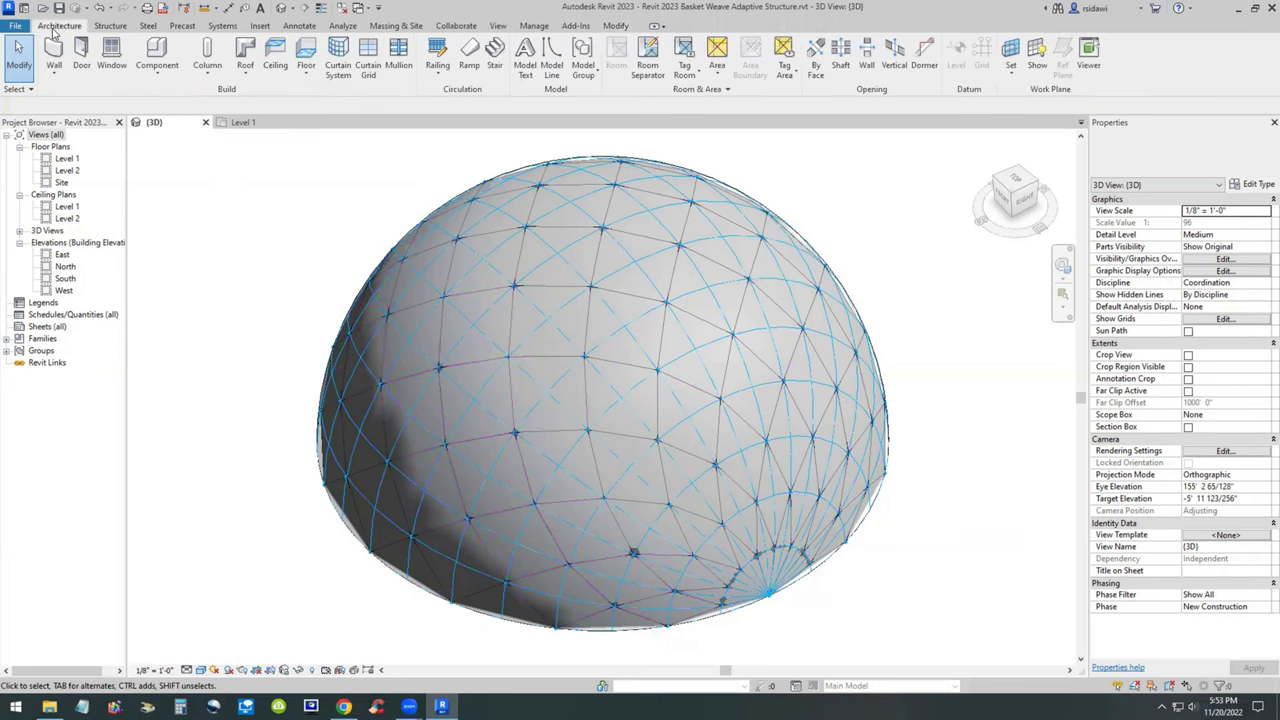
left_click(157, 50)
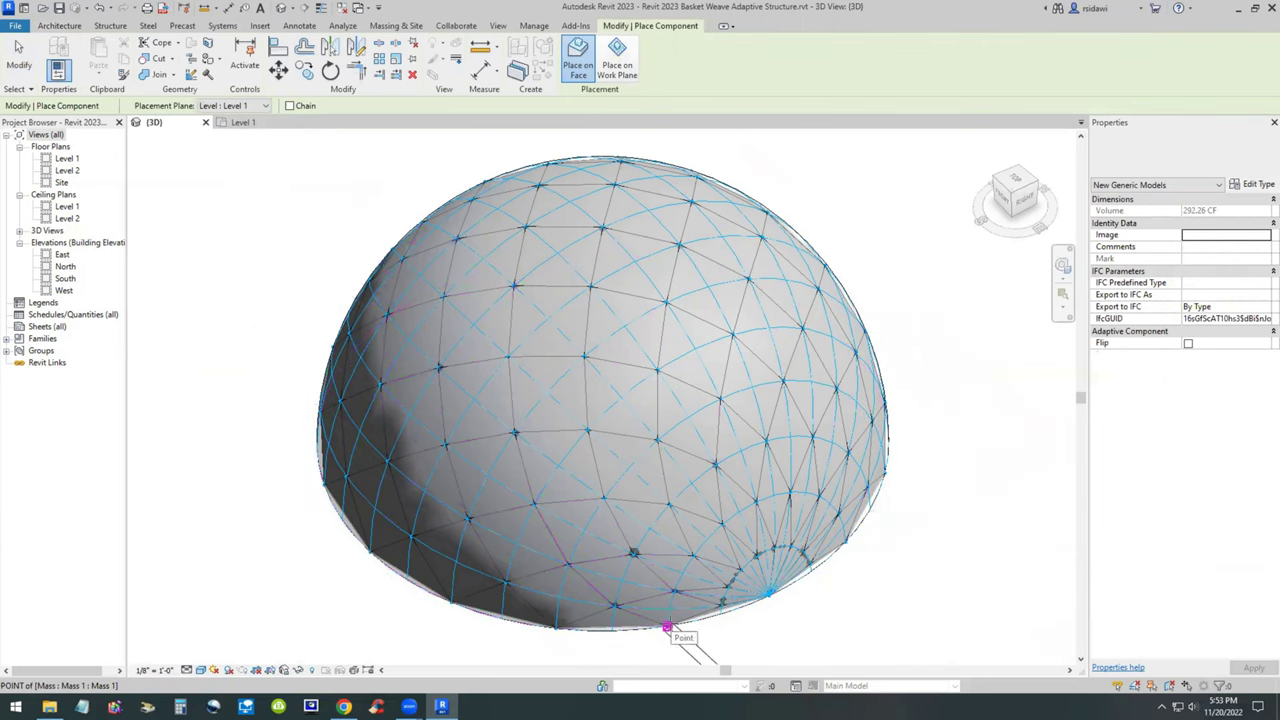
key("s")
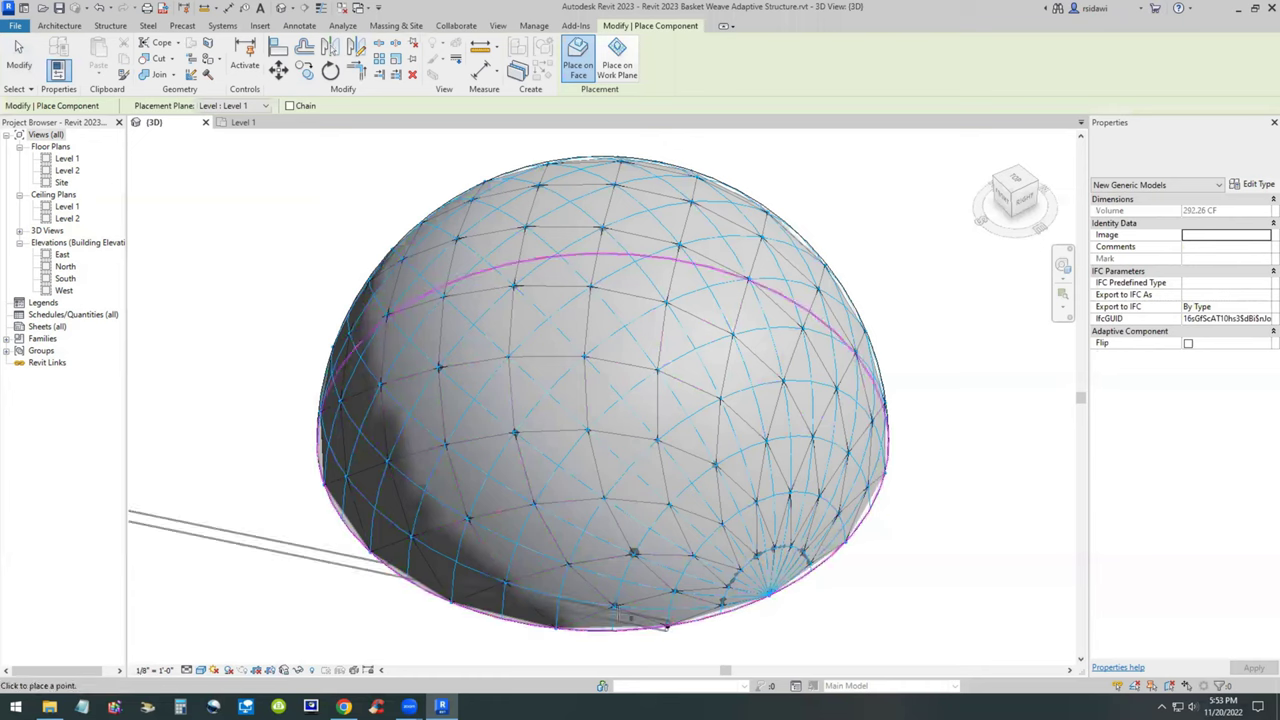
left_click(614, 605)
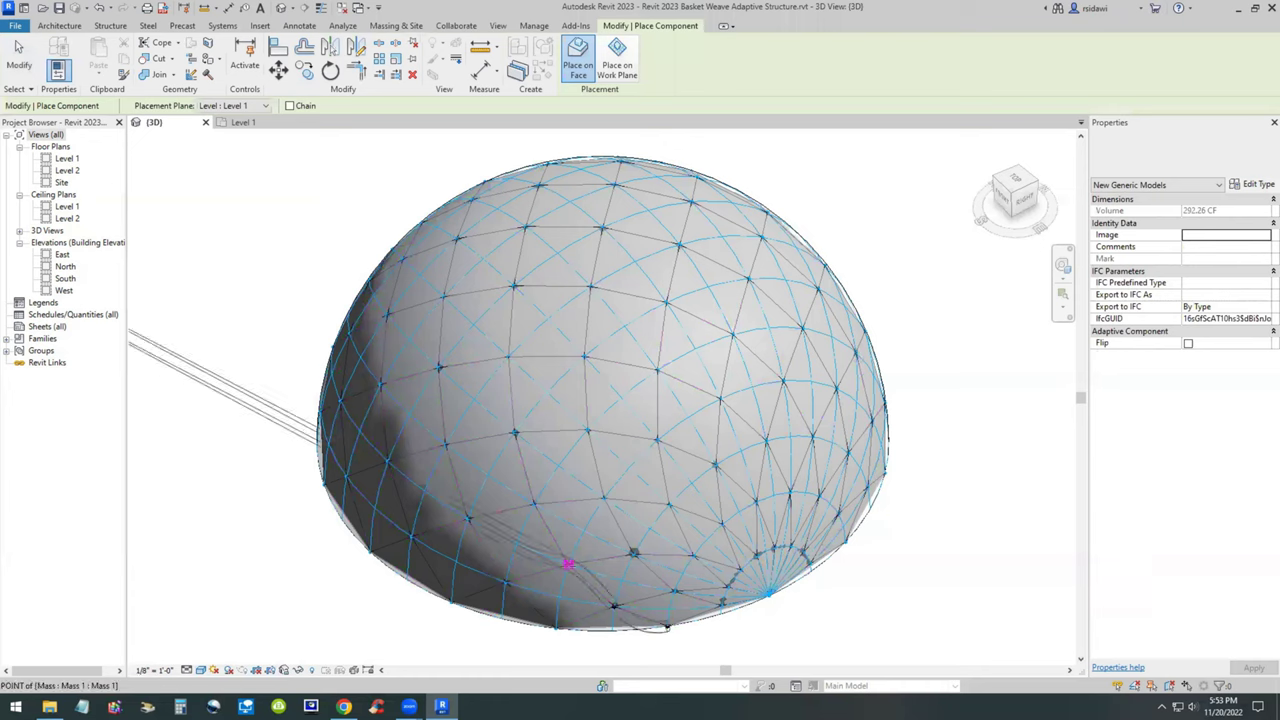
left_click(567, 565)
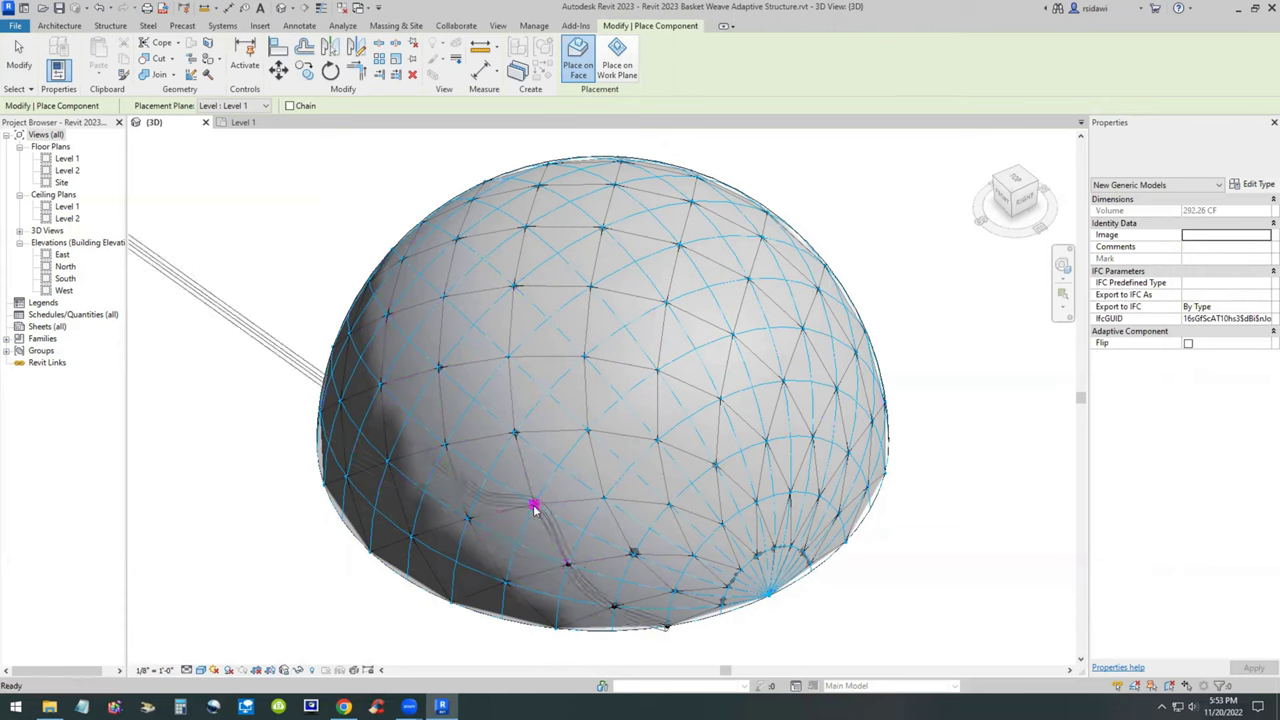
left_click(533, 504)
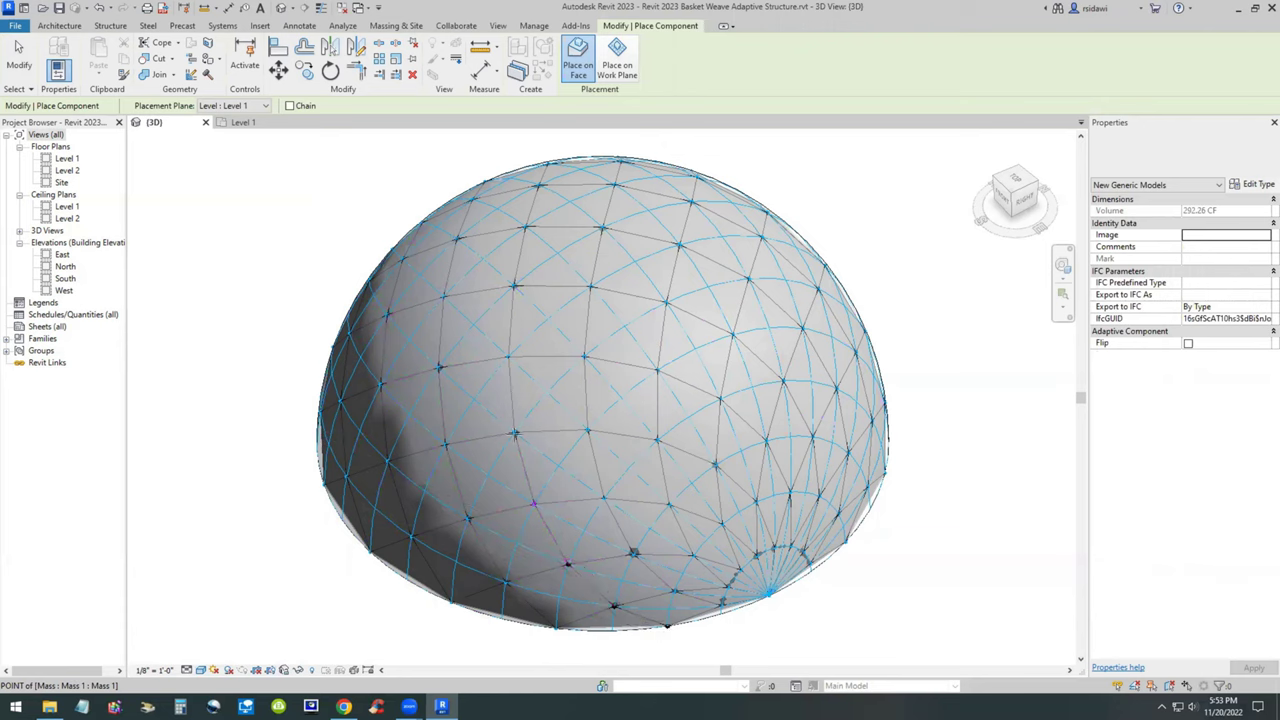
left_click(516, 433)
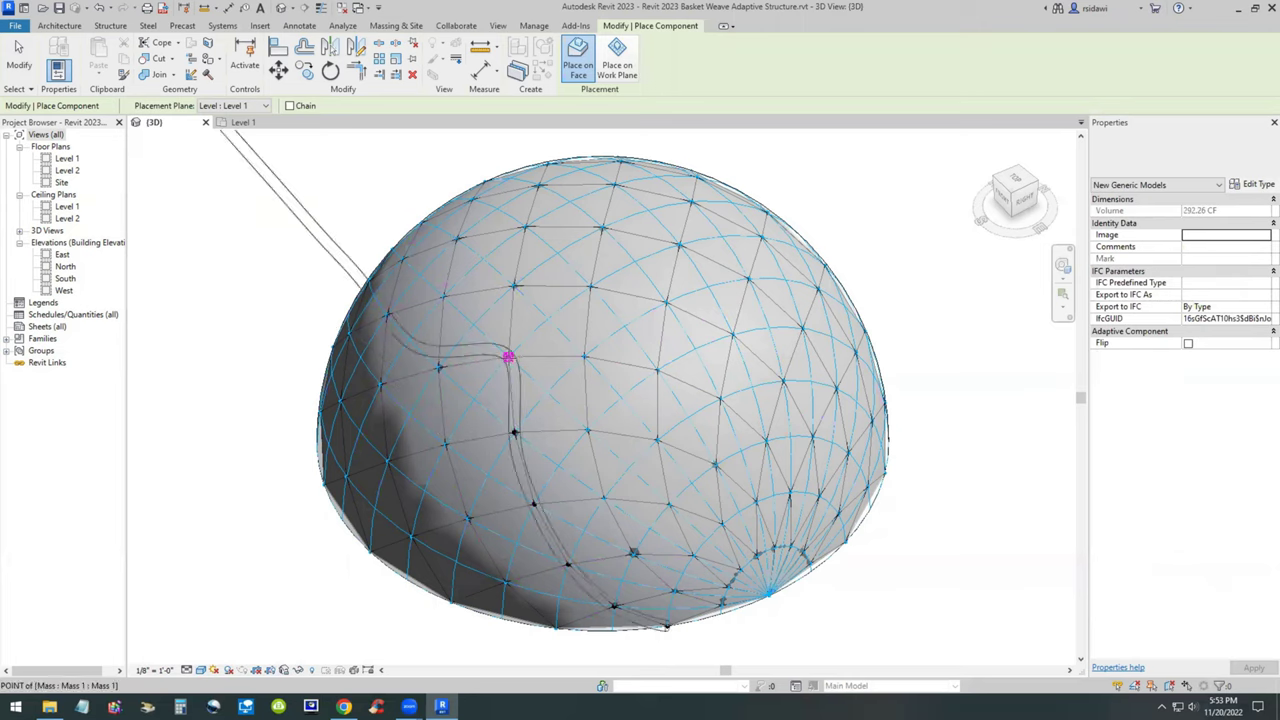
left_click(508, 357)
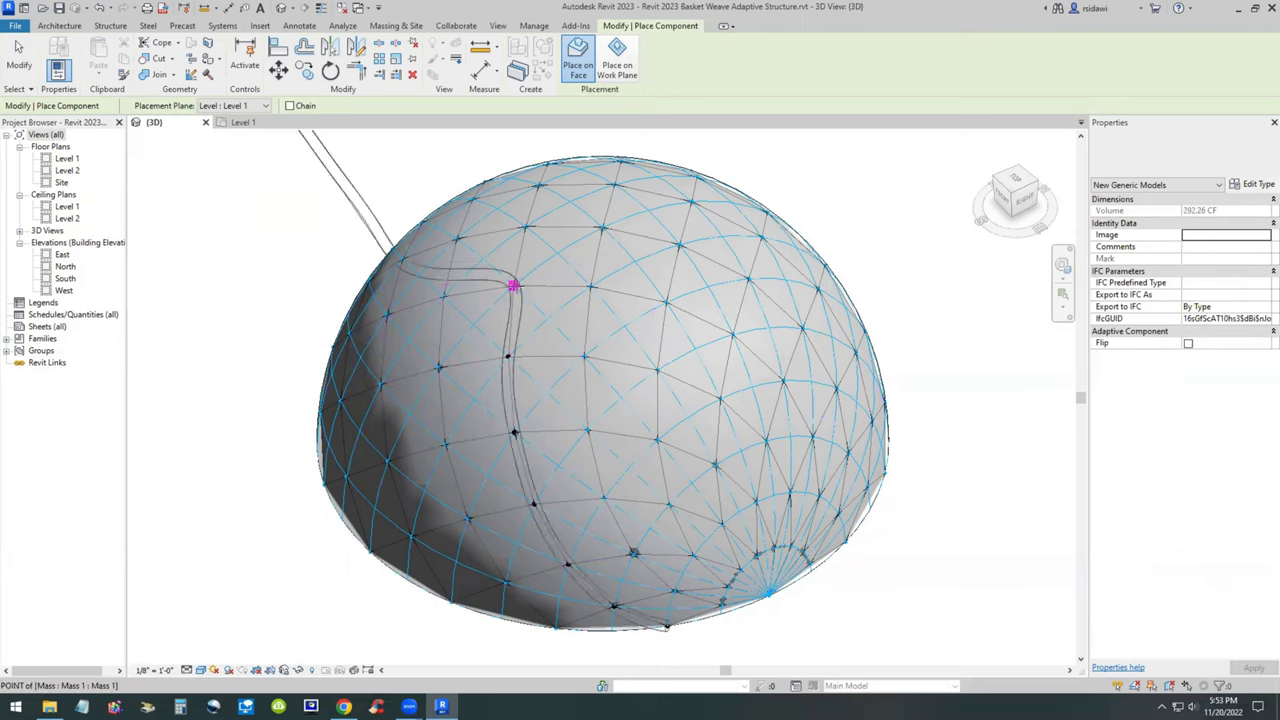
key("s")
left_click(512, 286)
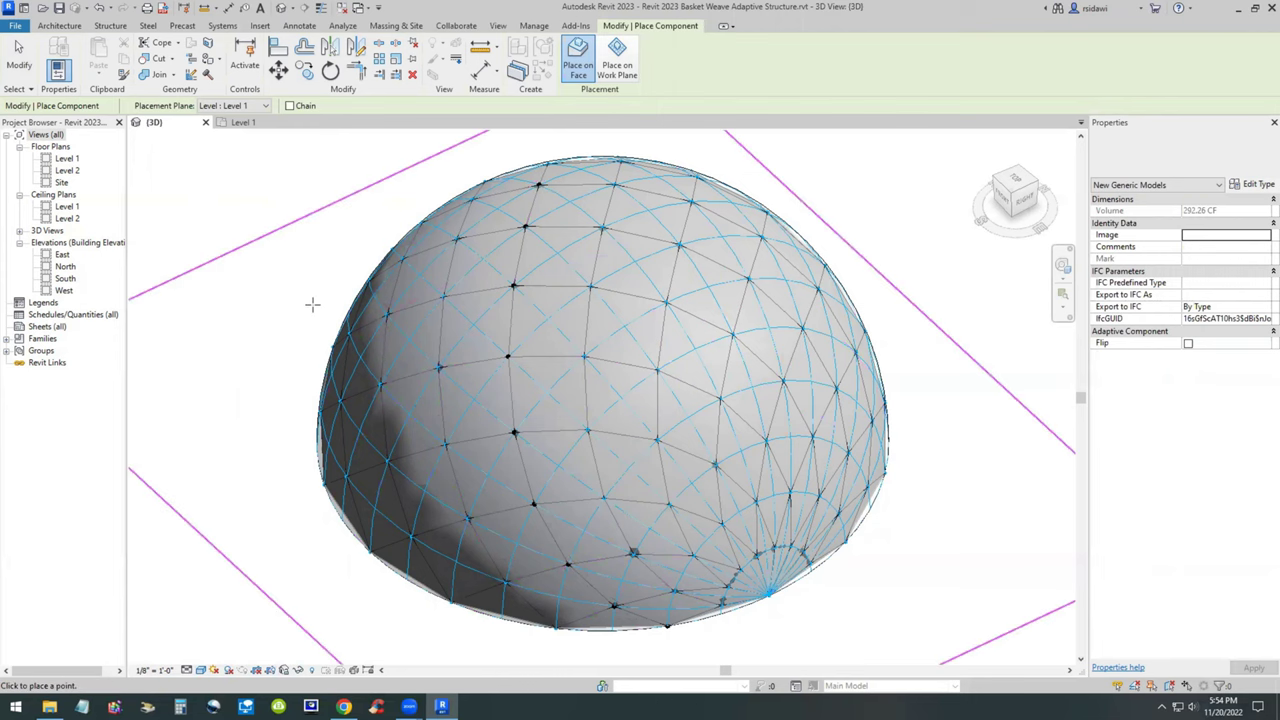
- Finish the tube's points over the far side down to the base, then stop placing
middle_click_drag(312, 305, 737, 316, "shift")
left_click(546, 385)
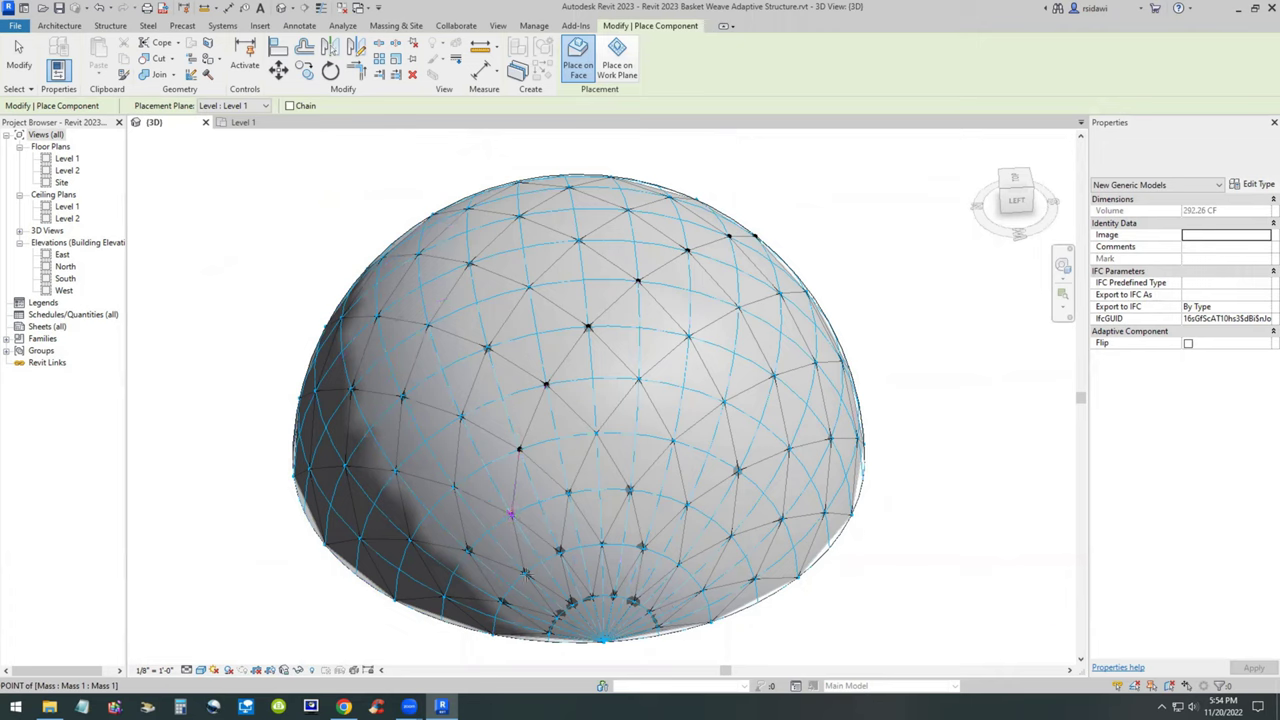
left_click(525, 573)
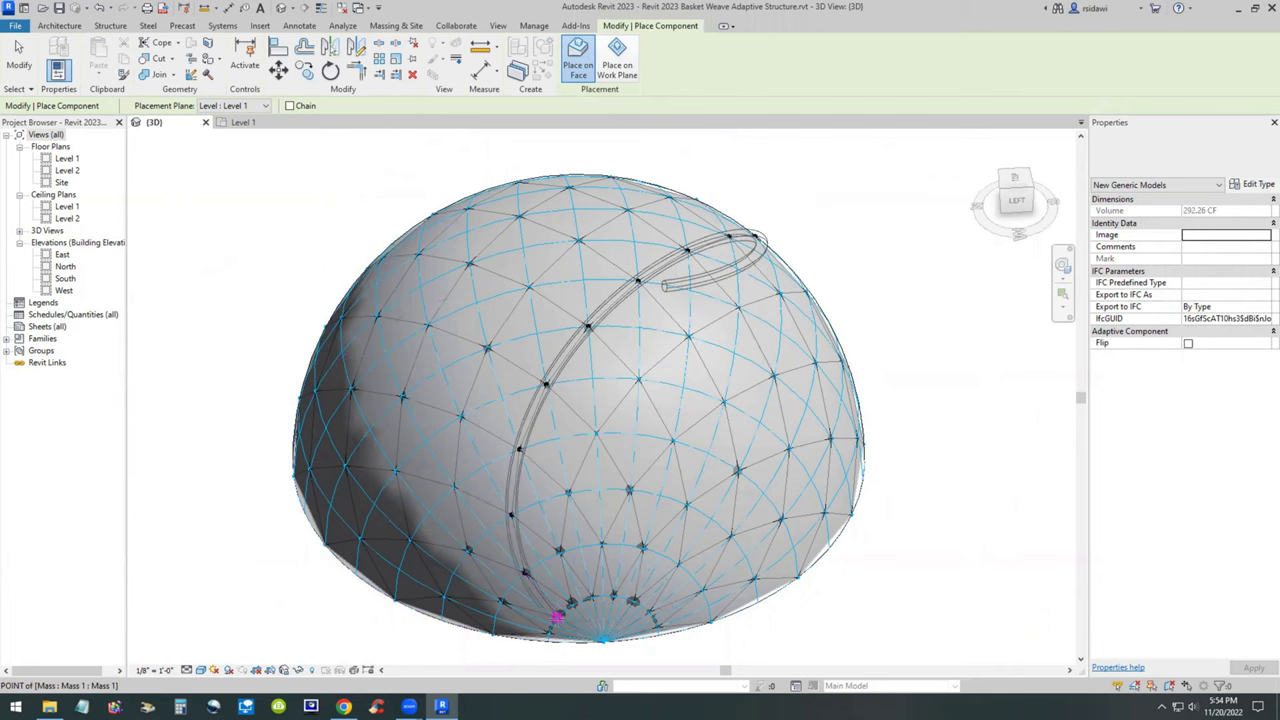
left_click(556, 617)
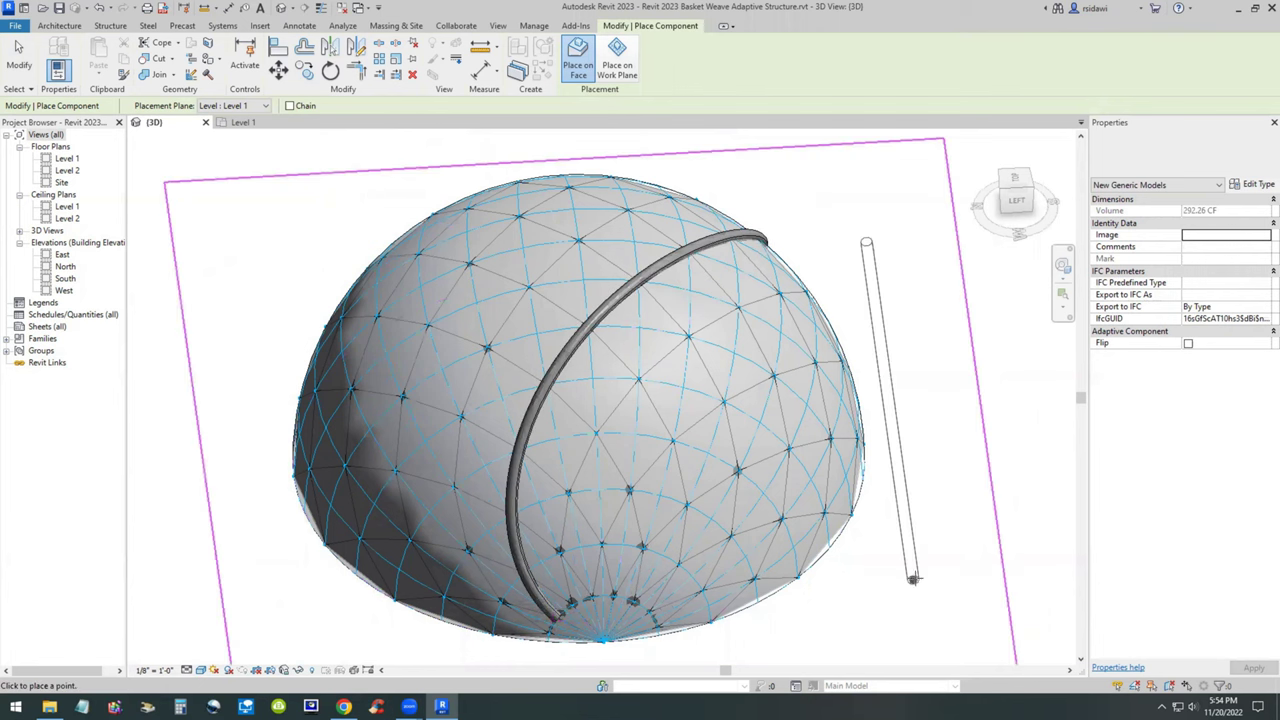
key("Escape")
key("Escape")
middle_click_drag(943, 606, 854, 583, "shift")
middle_click_drag(669, 600, 952, 332, "shift")
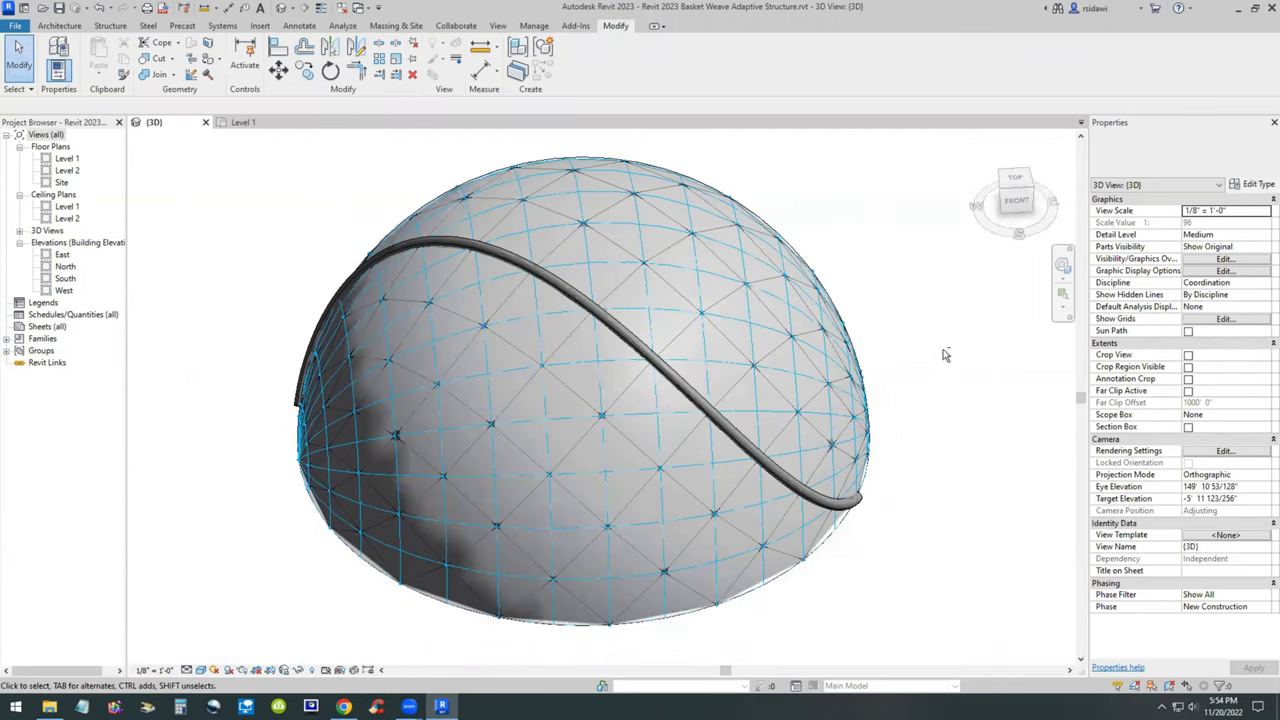
left_click(1020, 190)
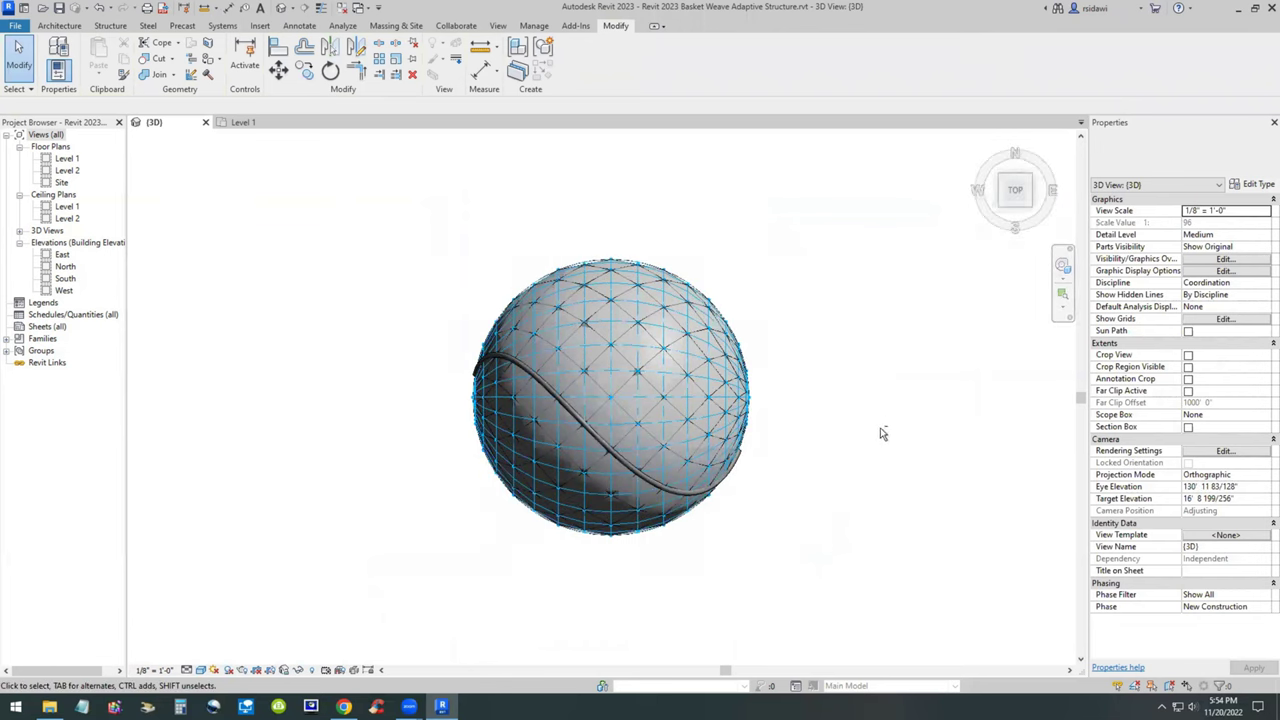
middle_click_drag(857, 484, 992, 353, "shift")
left_click(1024, 206)
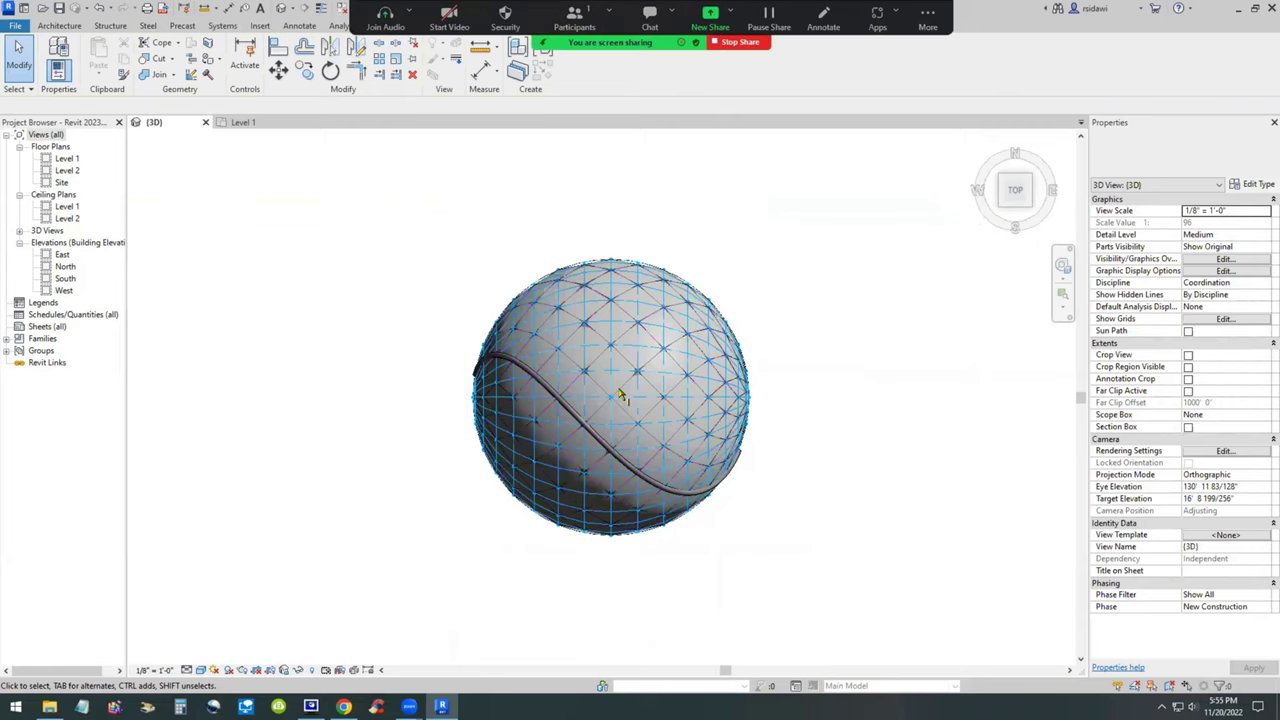
mouse_move(748, 445)
left_mouse_down()
mouse_move(667, 447)
mouse_move(580, 370)
left_mouse_up()
left_click_drag(521, 333, 477, 348)
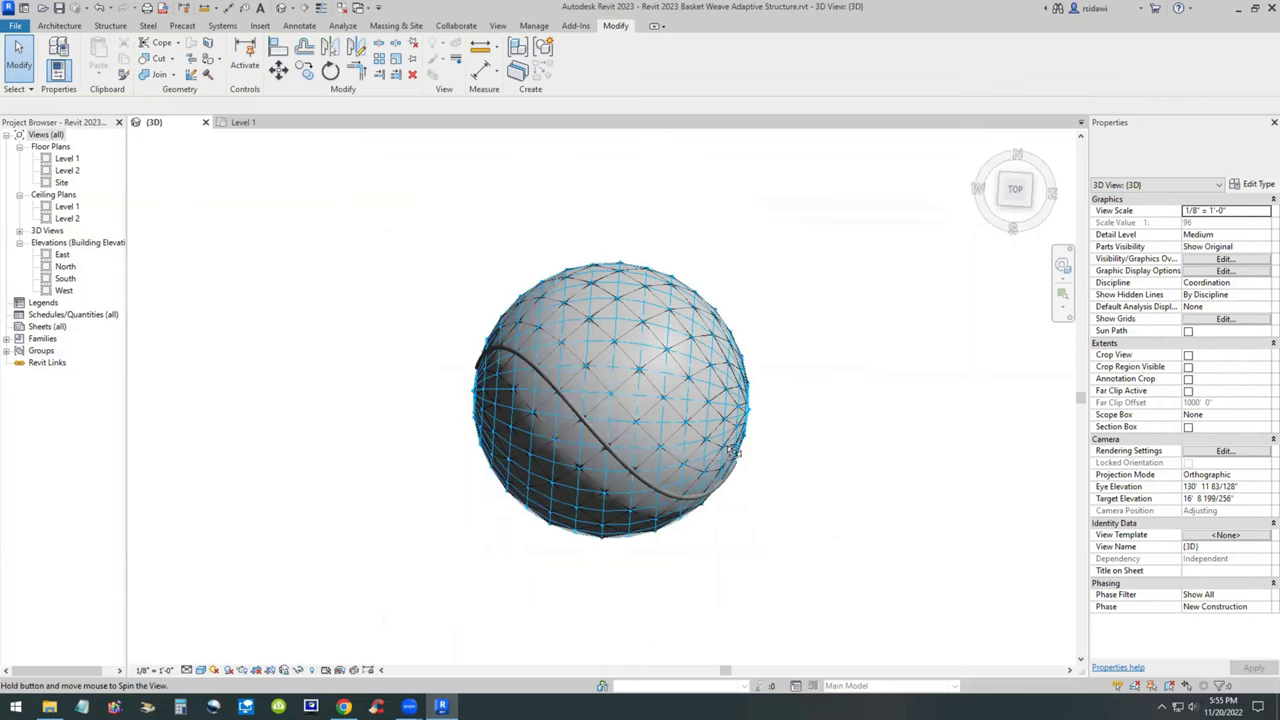
middle_click_drag(760, 400, 695, 328, "shift")
middle_click_drag(753, 547, 647, 480, "shift")
scroll(647, 480, "up", 2)
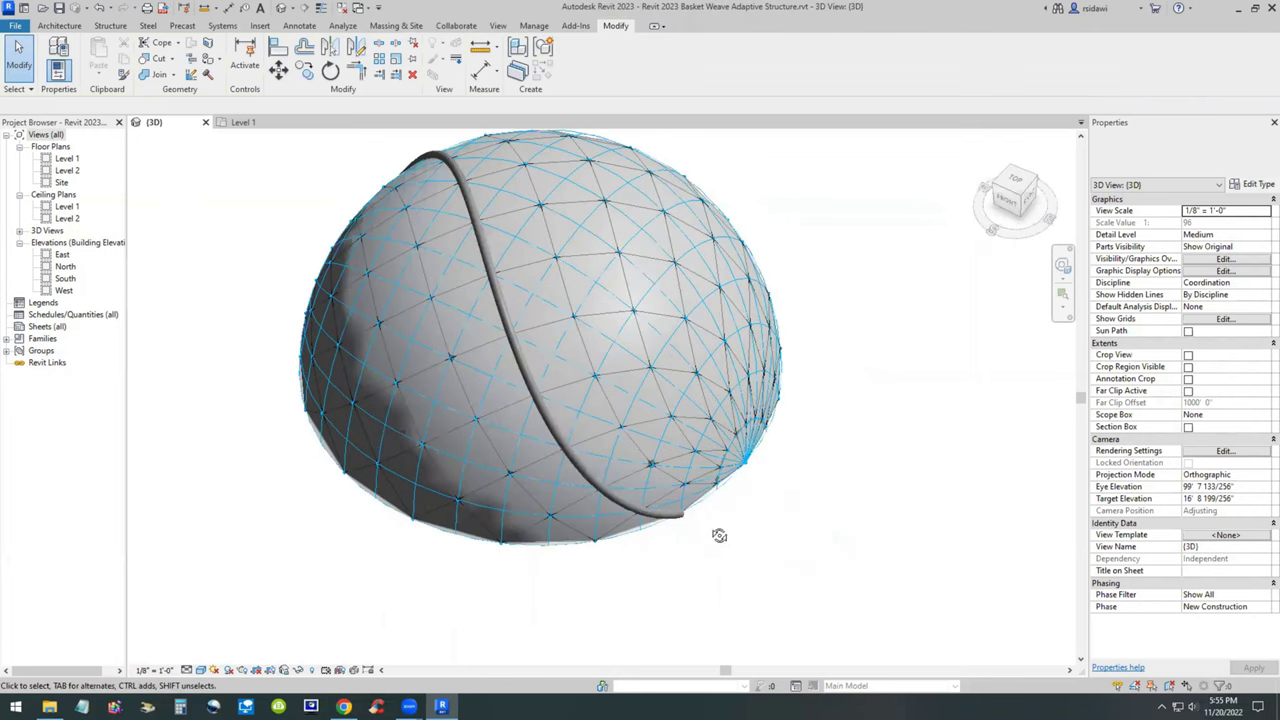
middle_click_drag(718, 536, 676, 508, "shift")
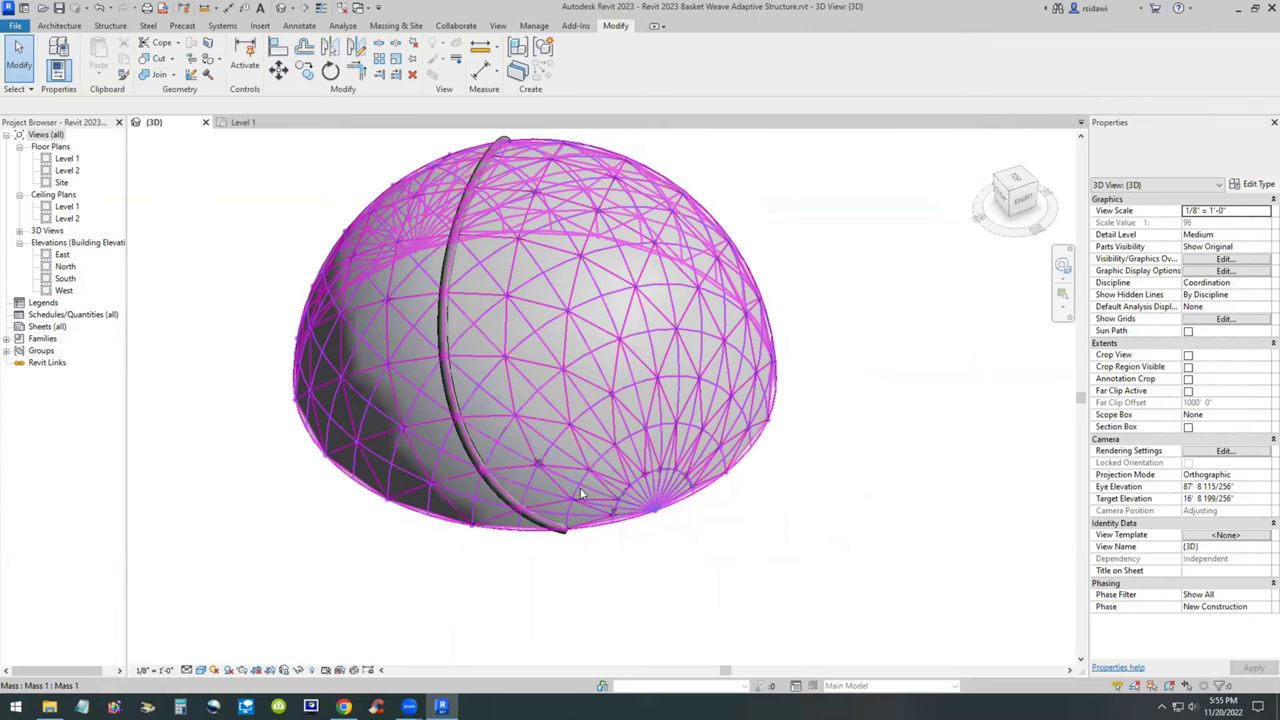
scroll(565, 496, "up", 1)
middle_click_drag(590, 537, 585, 613)
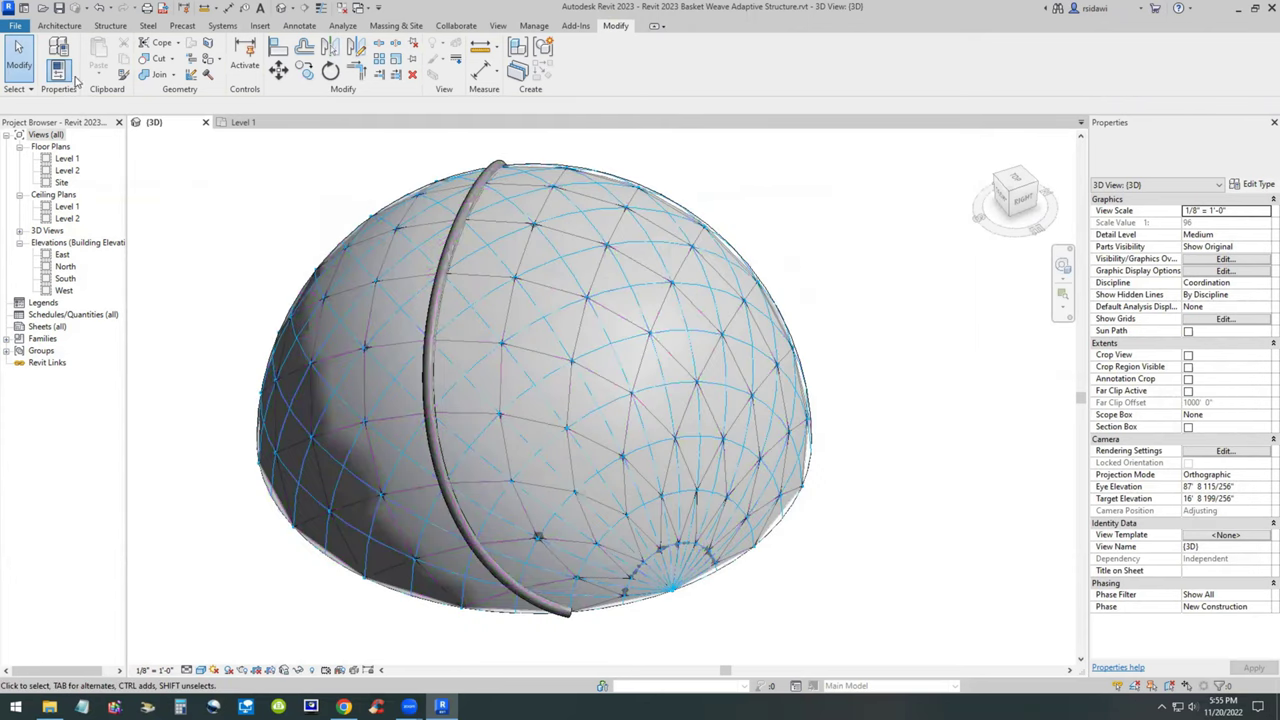
left_click(62, 27)
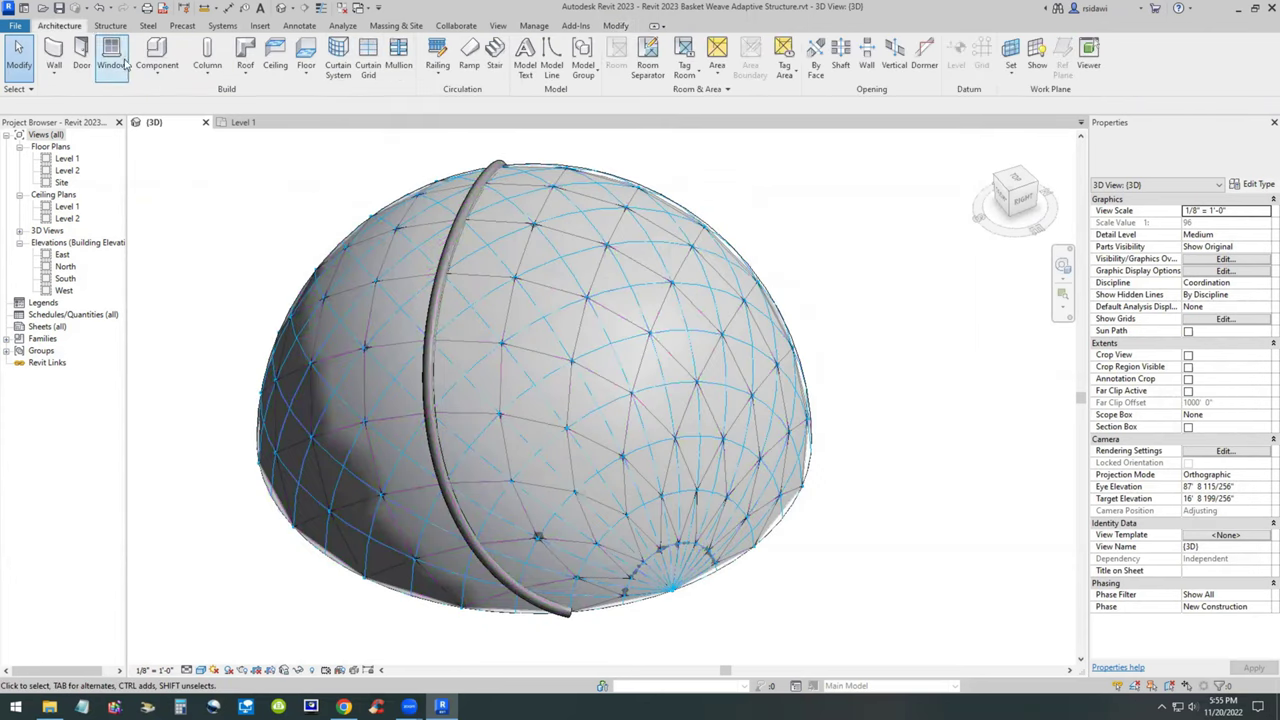
- Start a second 14 POINT ADAPTIVE TUBE beside the first, placing points on successive dome nodes
left_click(157, 52)
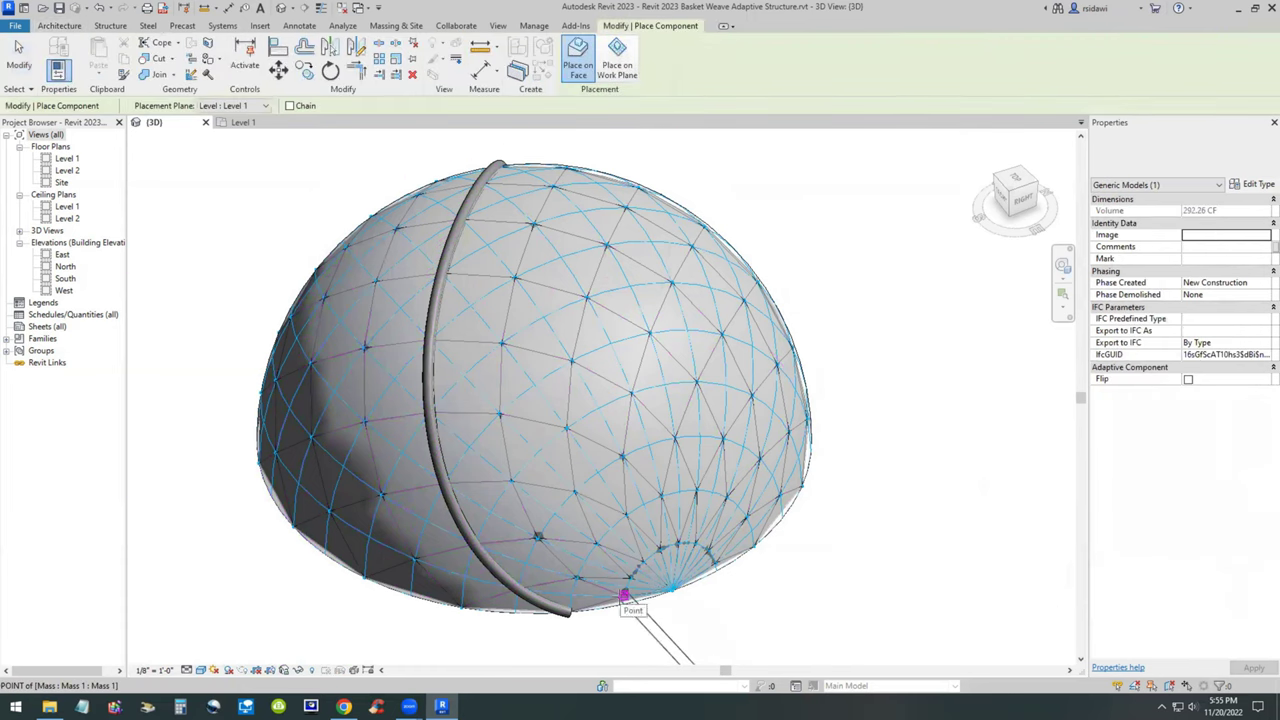
left_click(625, 597)
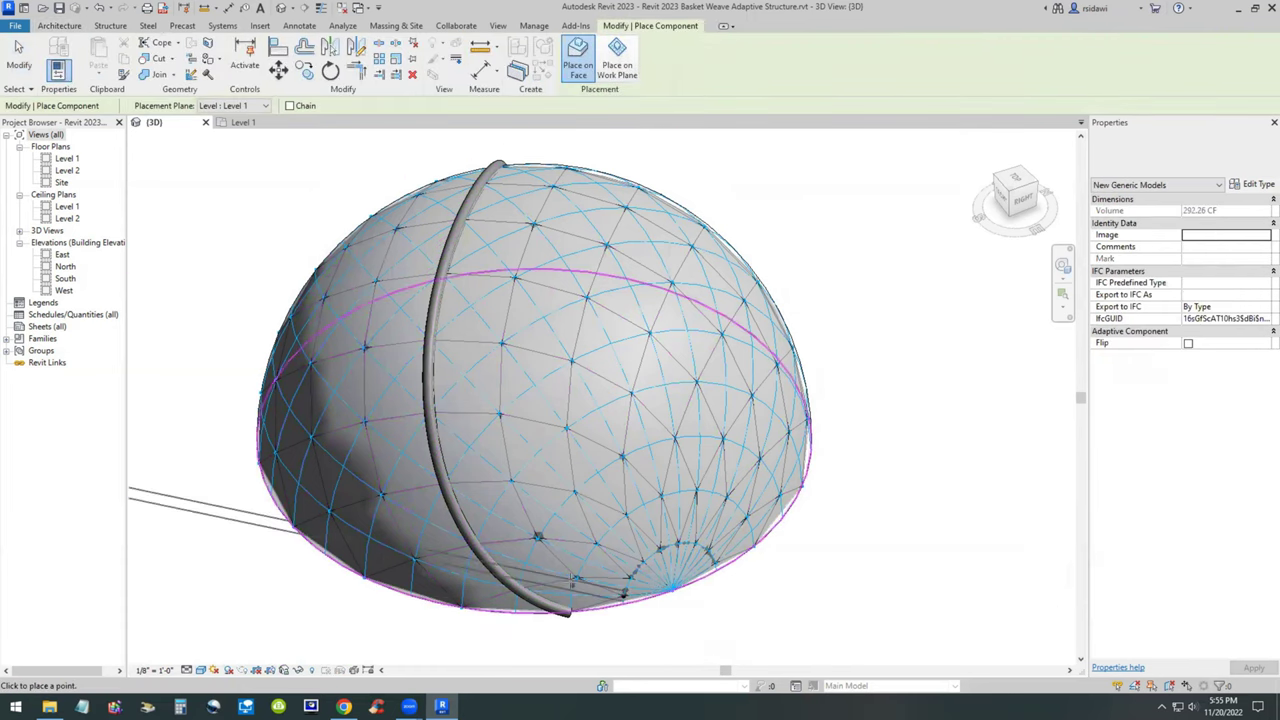
left_click(577, 578)
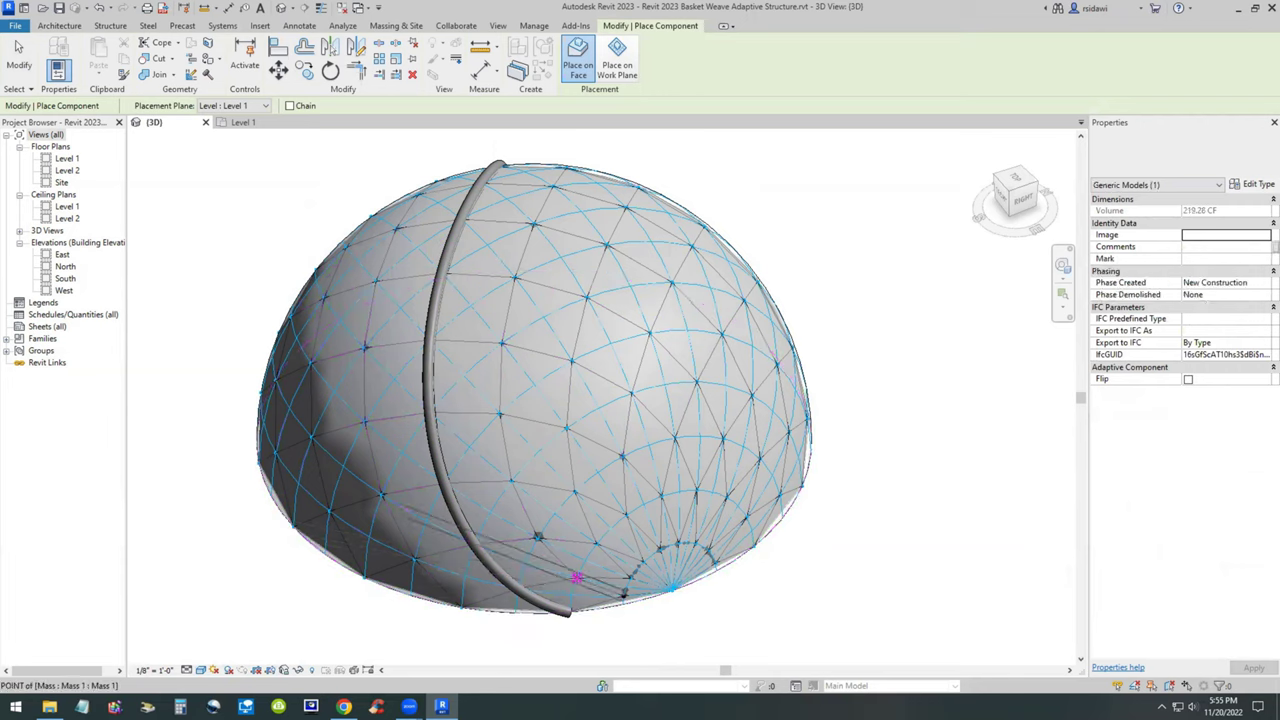
left_click(537, 537)
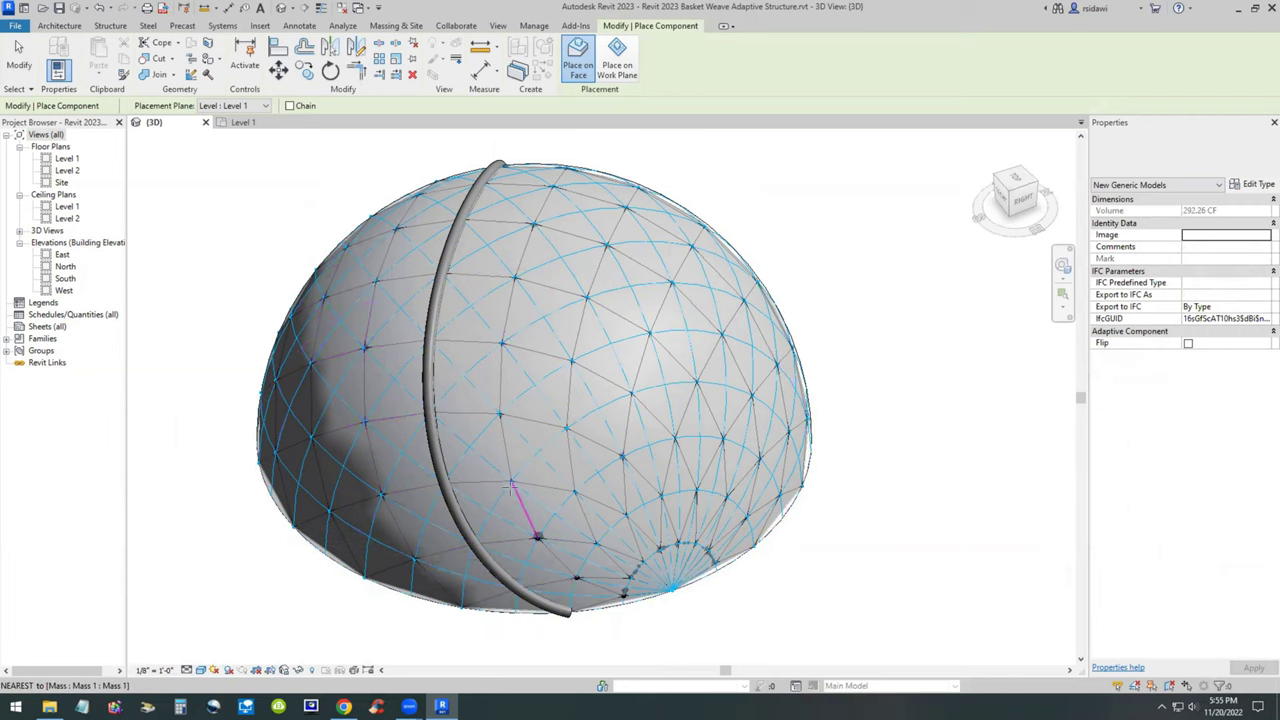
left_click(512, 480)
left_click(501, 413)
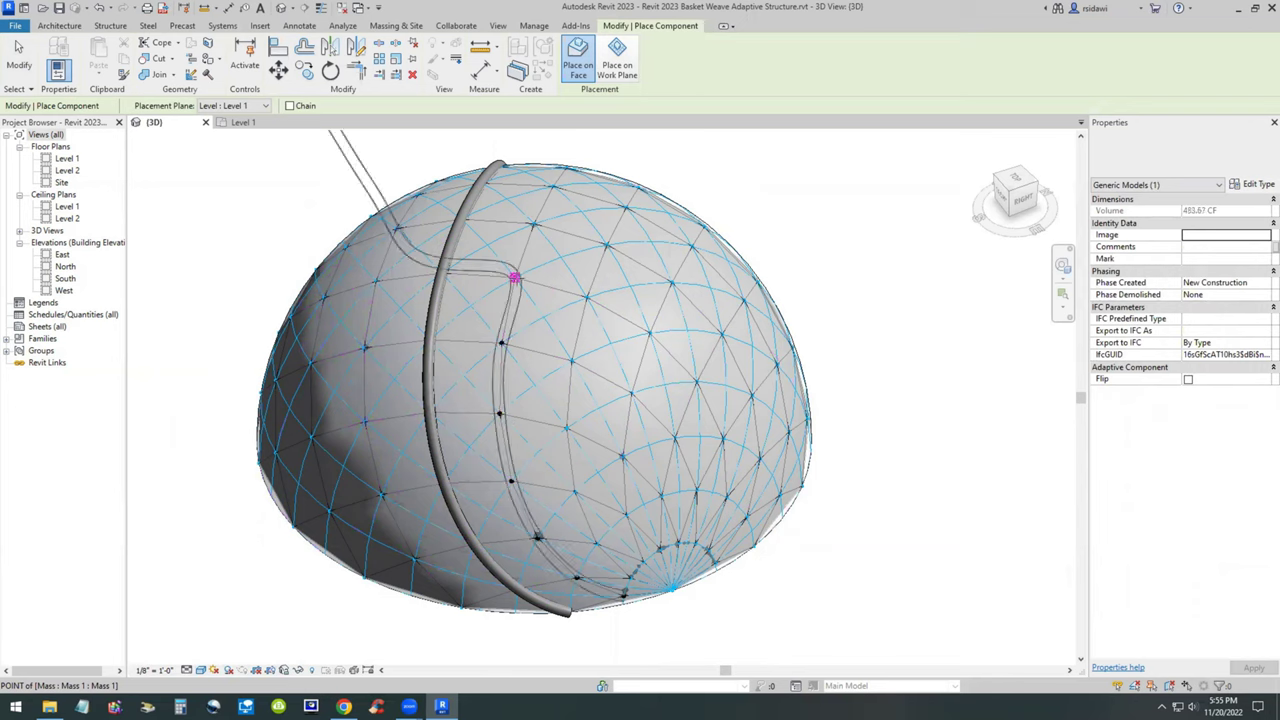
left_click(514, 277)
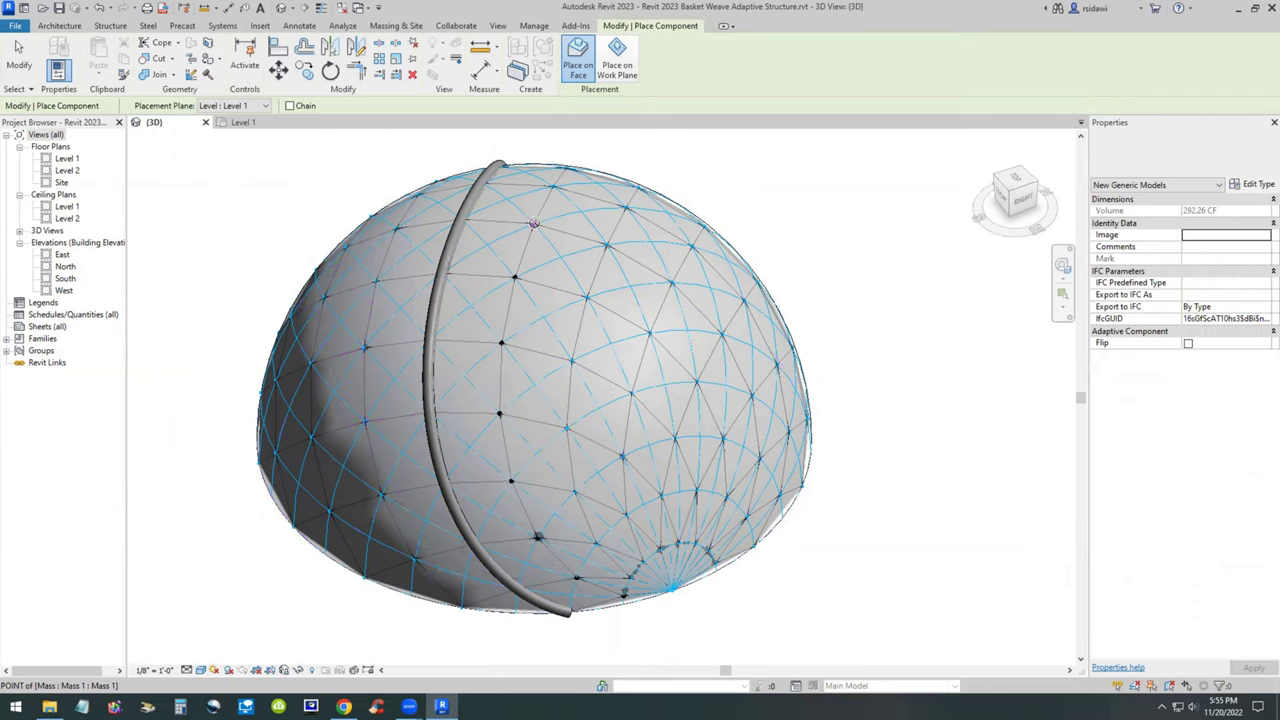
left_click(534, 223)
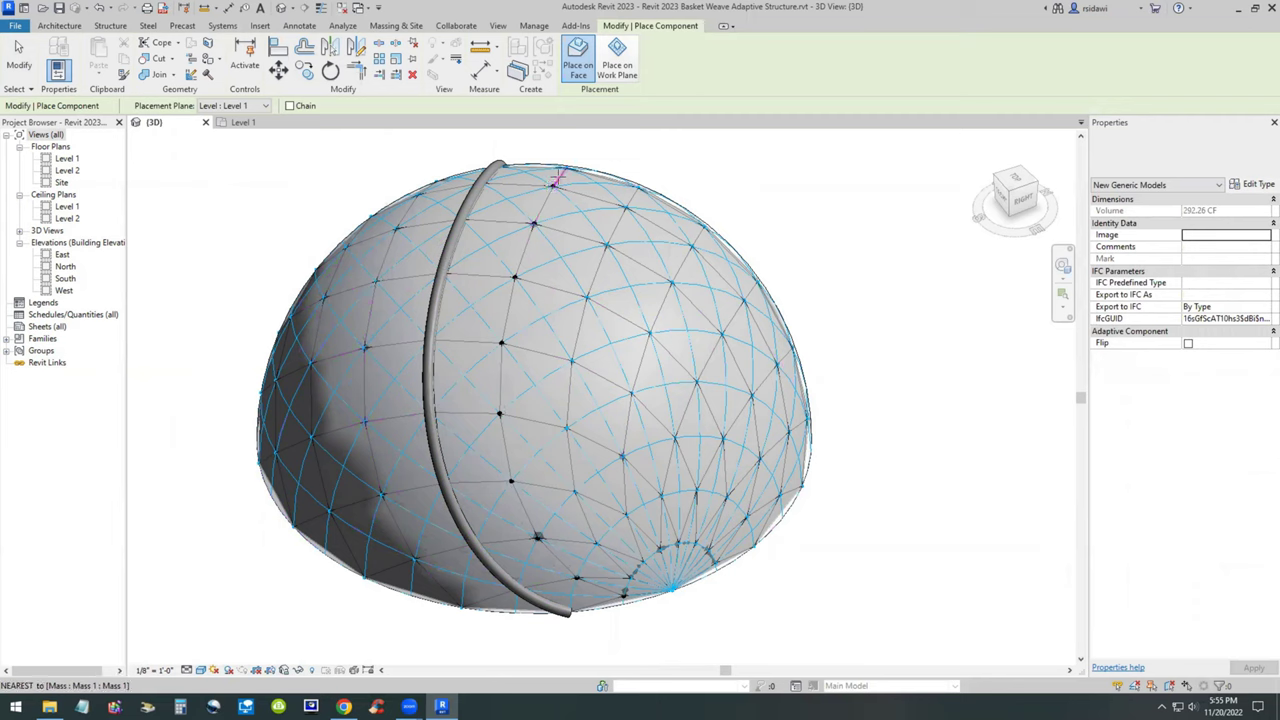
- From the dome's left side, place the second tube's remaining points down to the base node
middle_click_drag(690, 350, 946, 394, "shift")
middle_click_drag(974, 326, 464, 330, "shift")
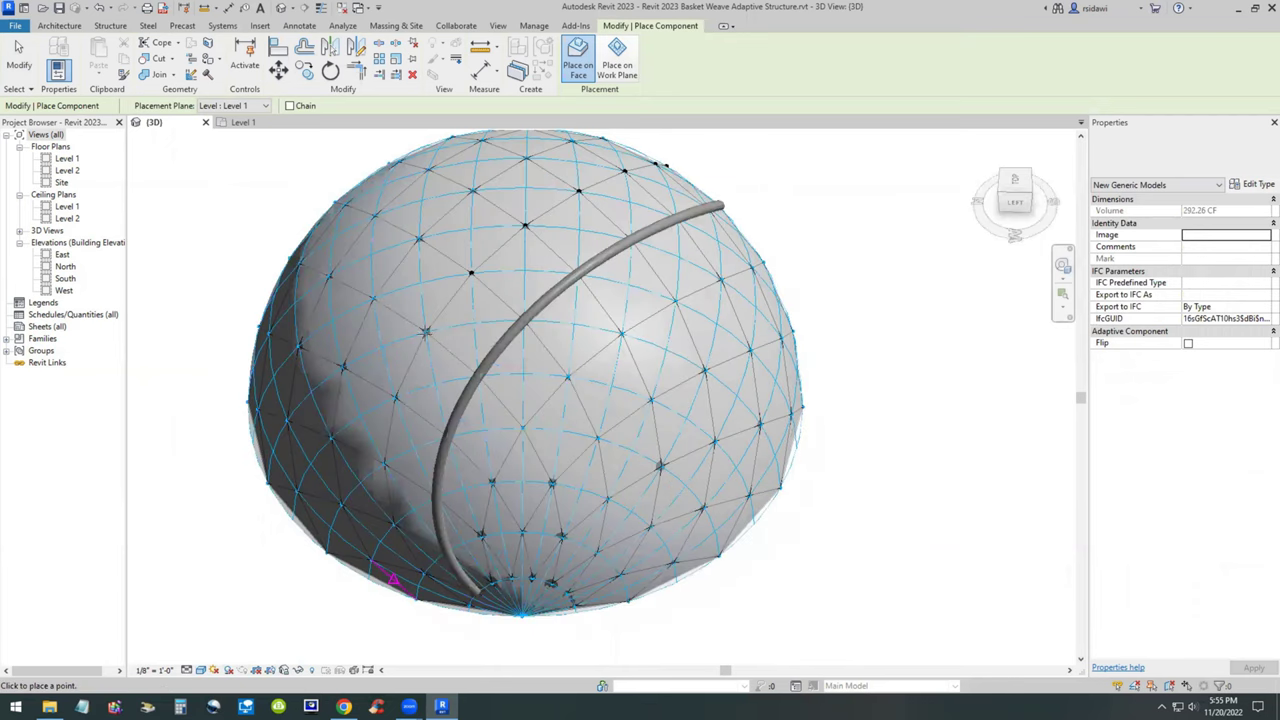
left_click(425, 332)
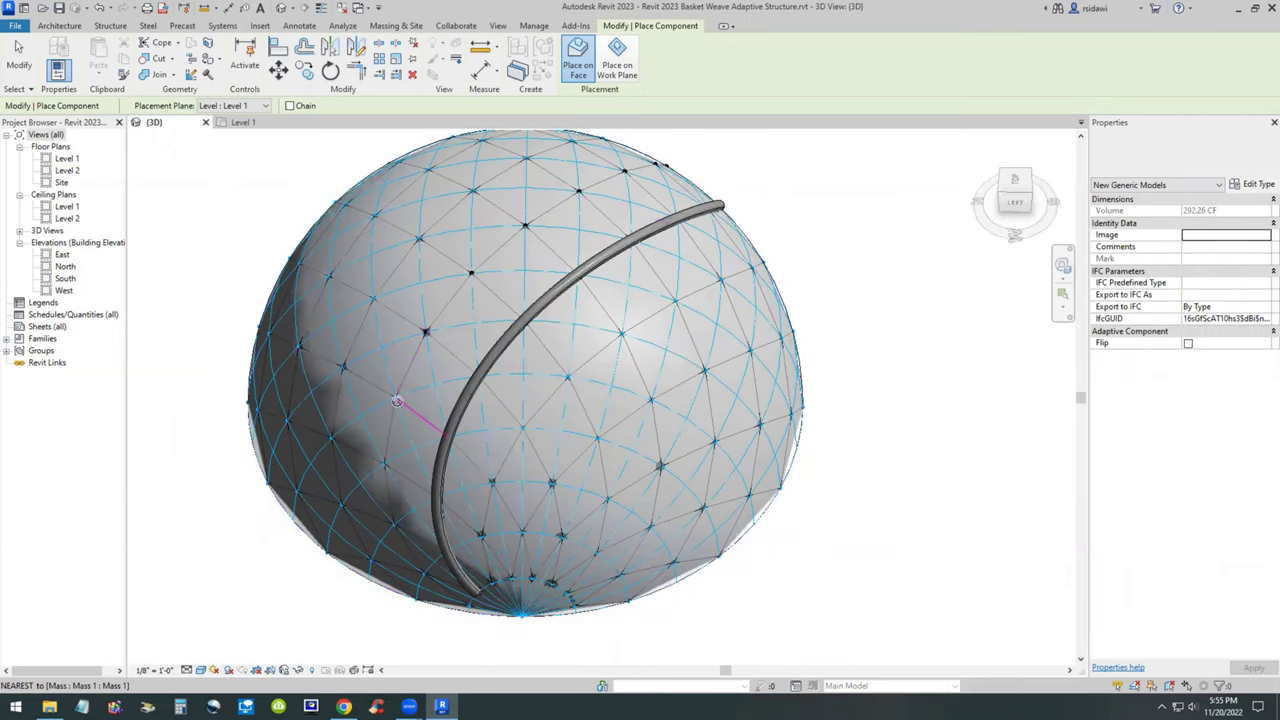
left_click(395, 398)
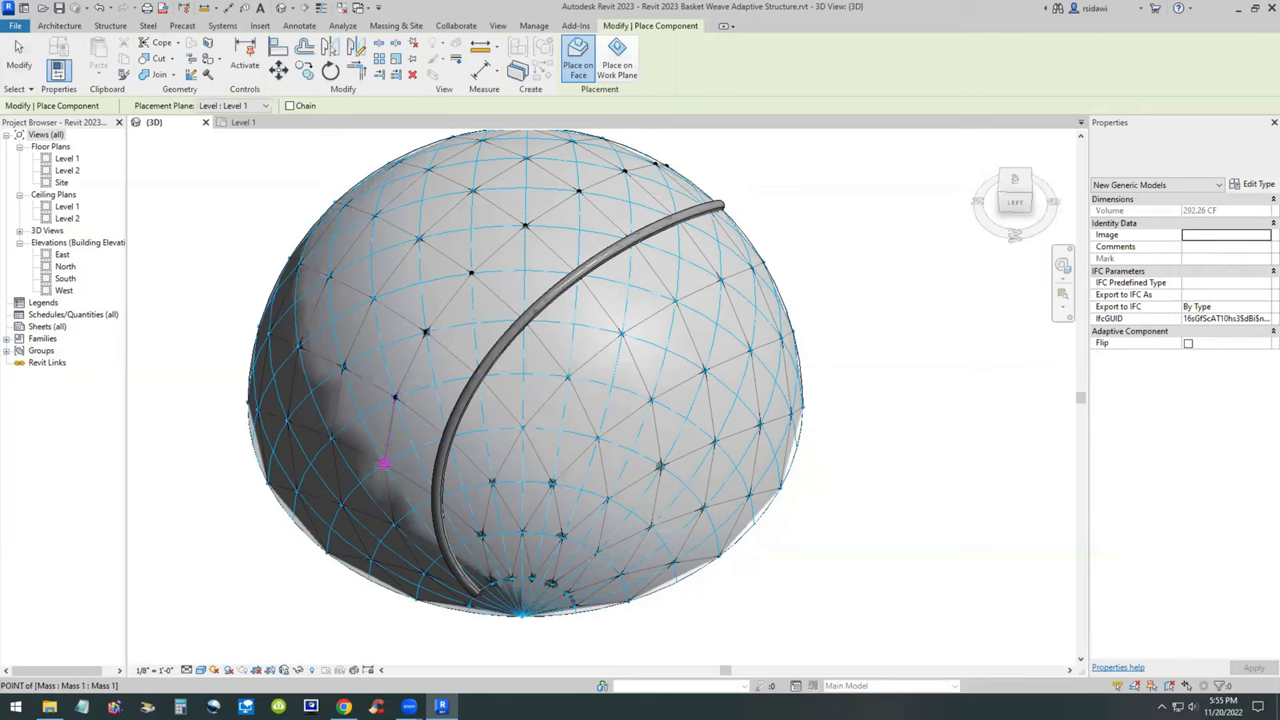
left_click(384, 463)
left_click(422, 570)
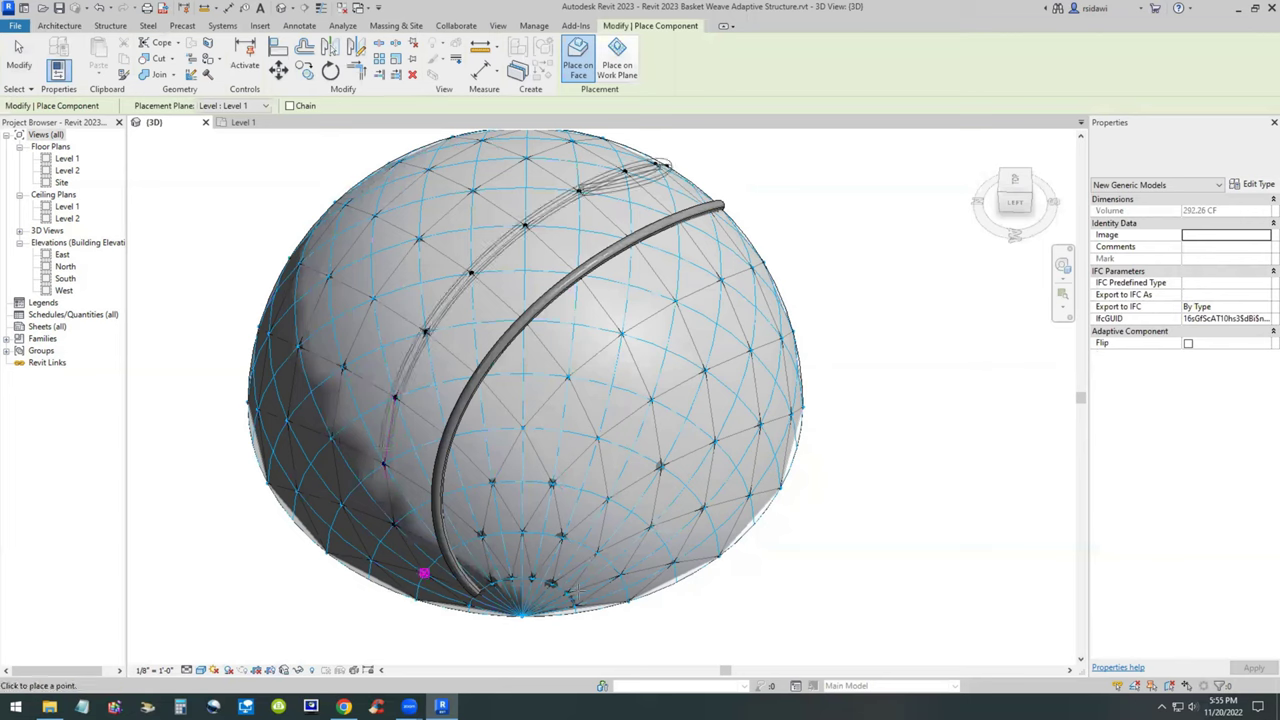
key("Escape")
key("Escape")
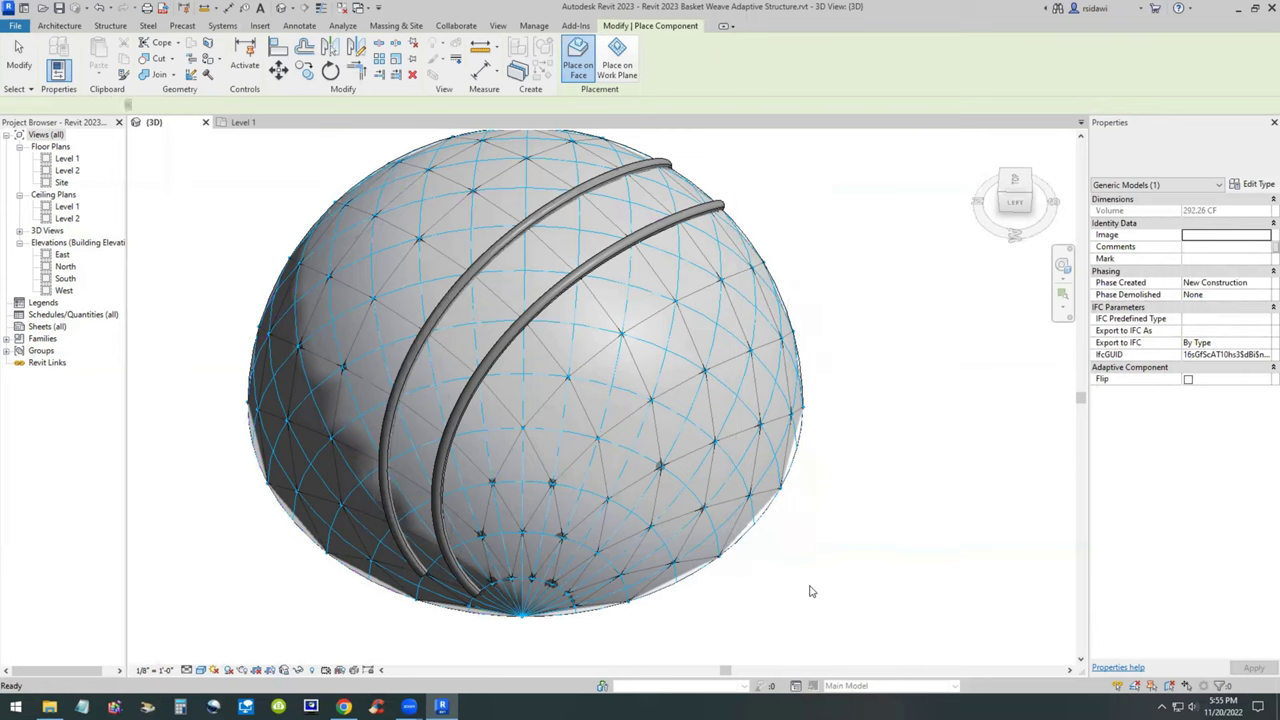
- Begin a third adaptive tube, placing its points on dome nodes upward from the base
middle_click_drag(836, 573, 533, 601, "shift")
middle_click_drag(467, 563, 459, 551, "shift")
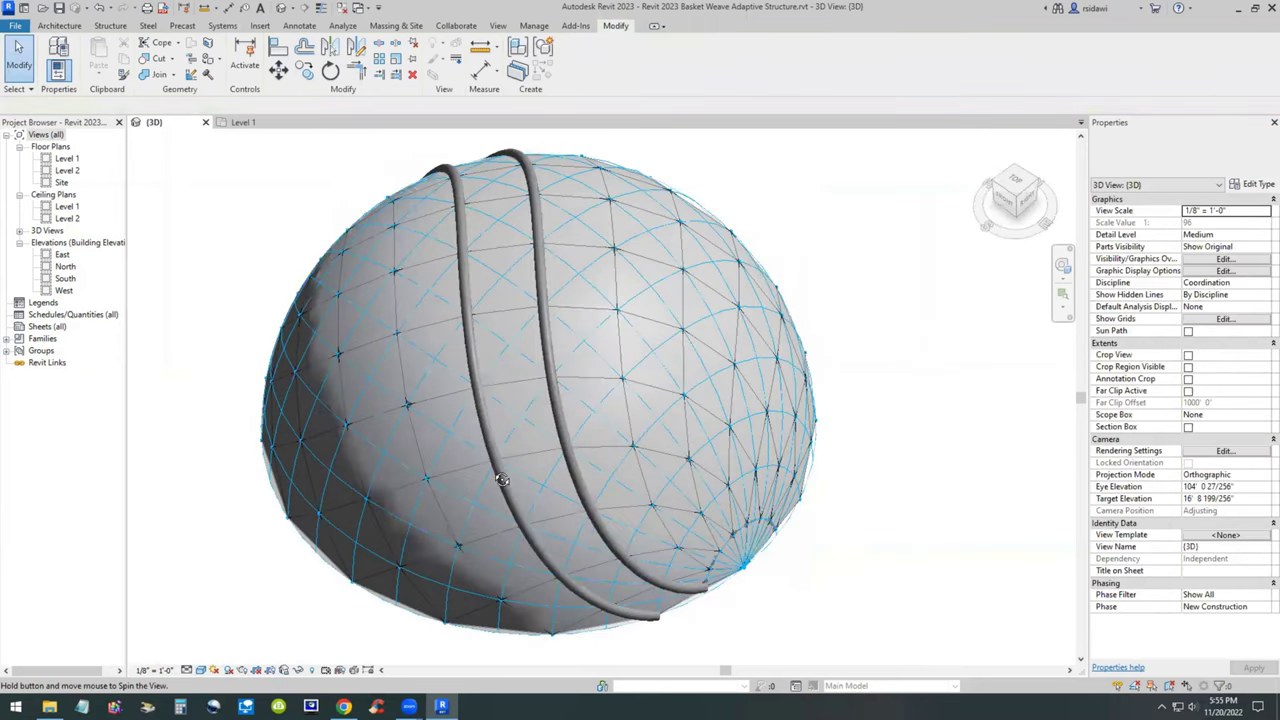
middle_click_drag(506, 478, 601, 529, "shift")
left_click(518, 482)
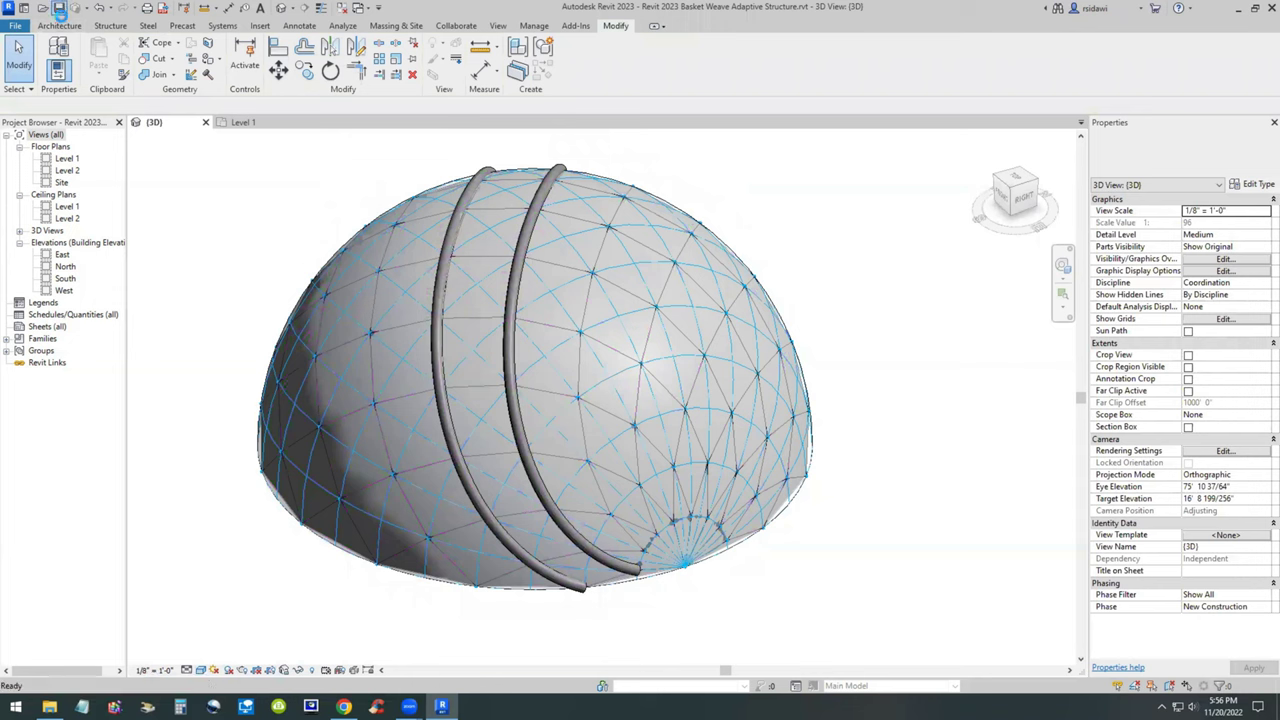
left_click(60, 26)
left_click(155, 55)
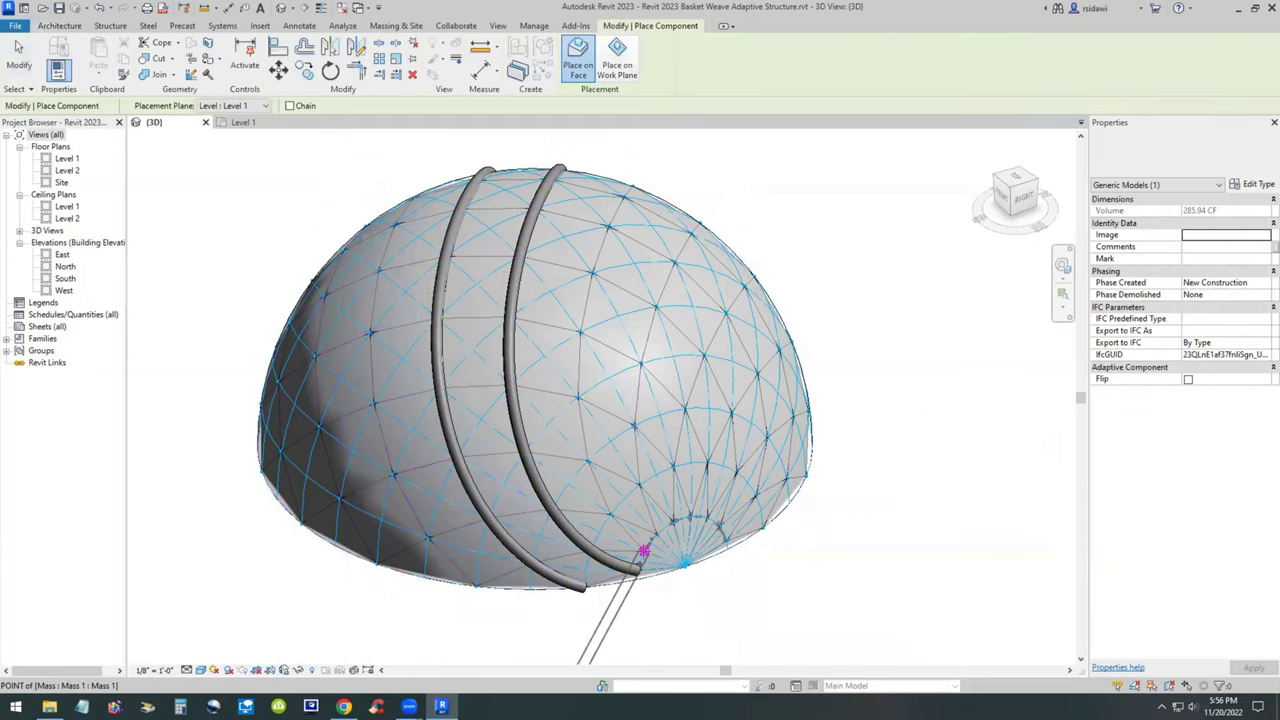
left_click(644, 551)
left_click(610, 514)
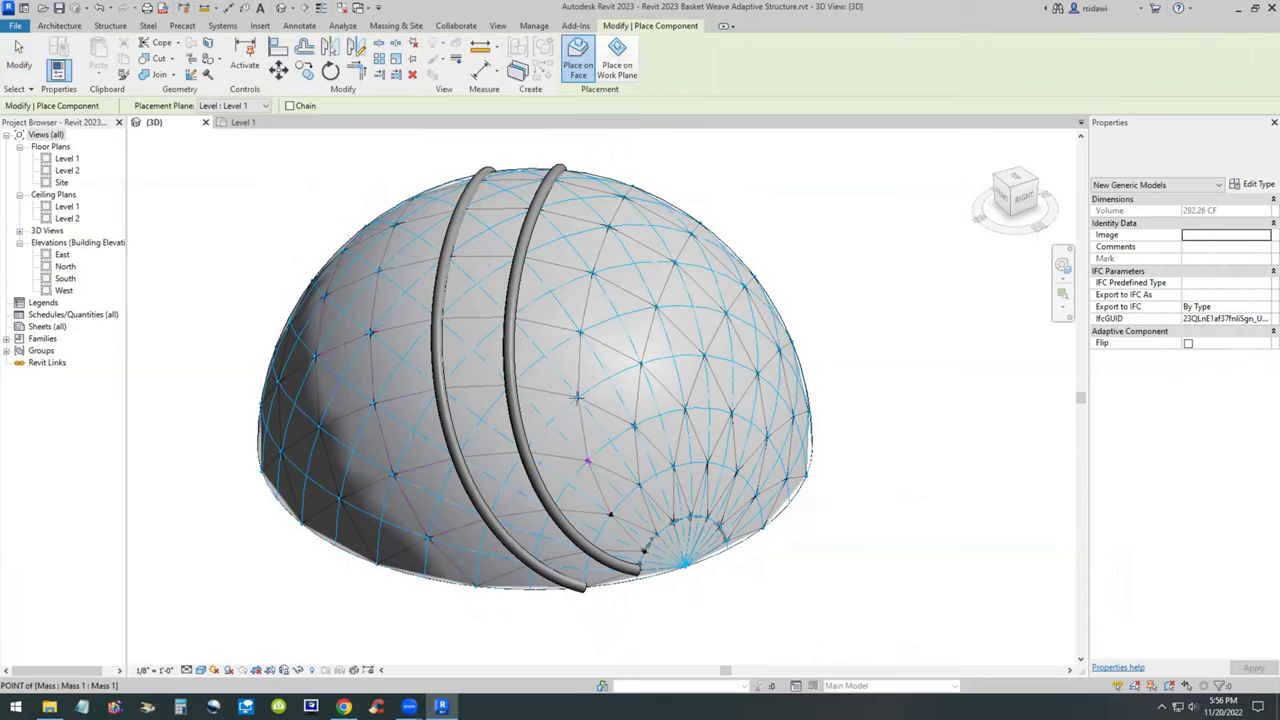
left_click(577, 397)
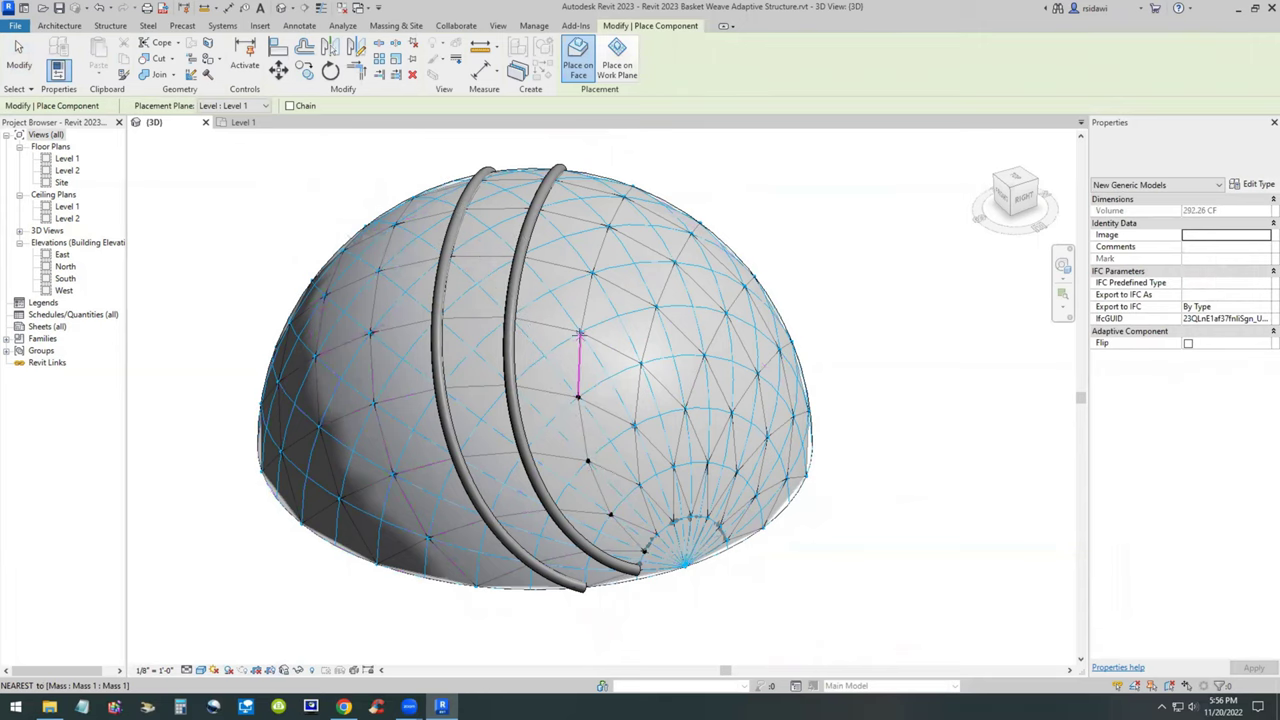
left_click(580, 332)
left_click(593, 272)
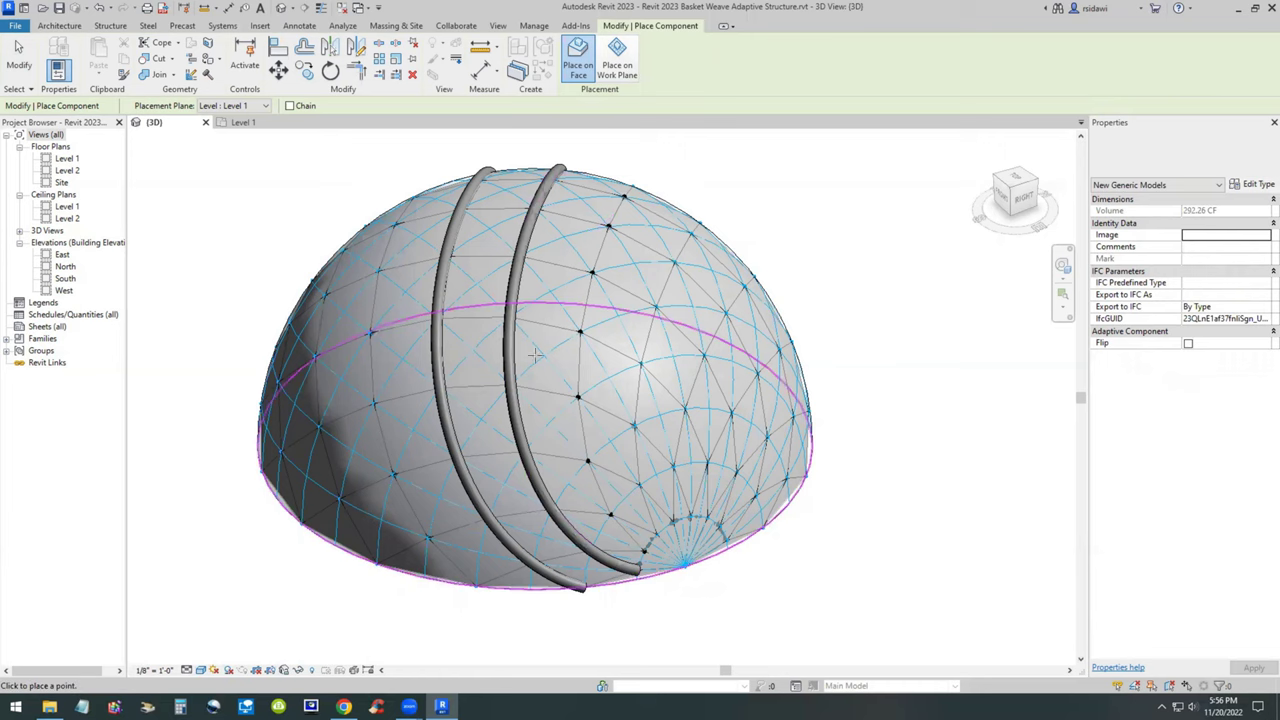
- On the dome's far side, place the third tube's remaining points down to its base end
middle_click_drag(613, 205, 456, 376, "shift")
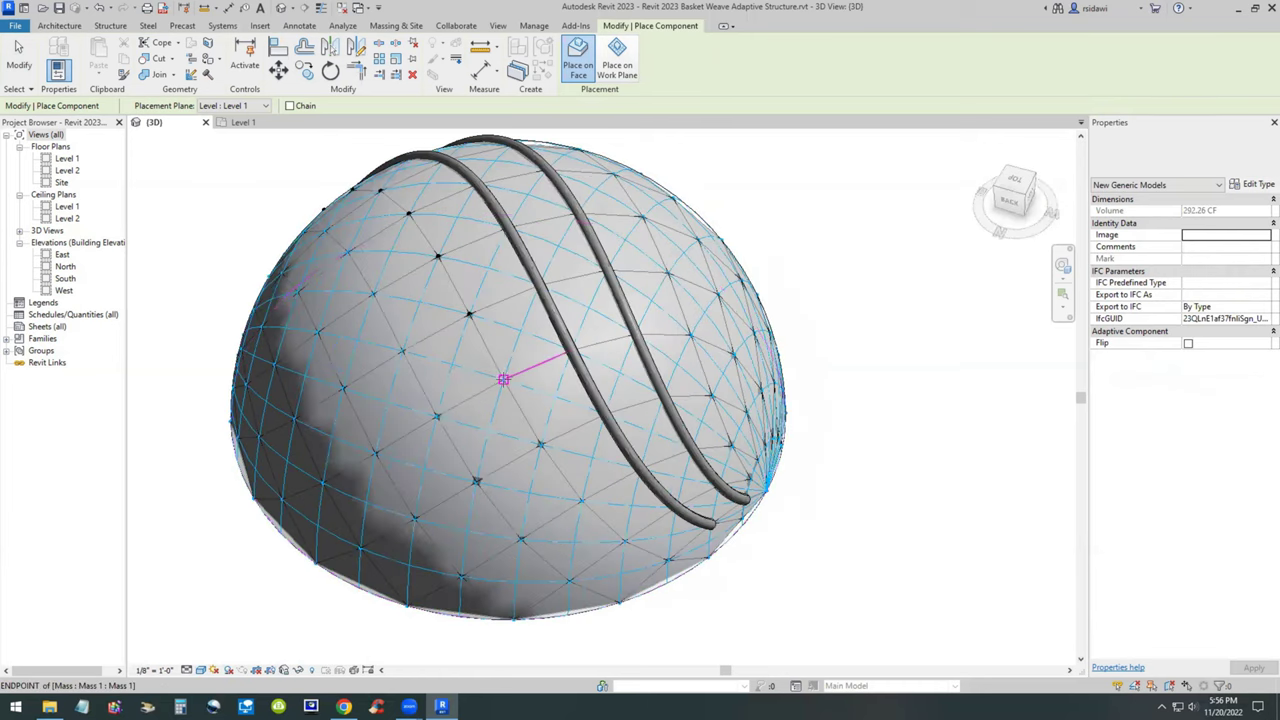
left_click(503, 380)
left_click(540, 445)
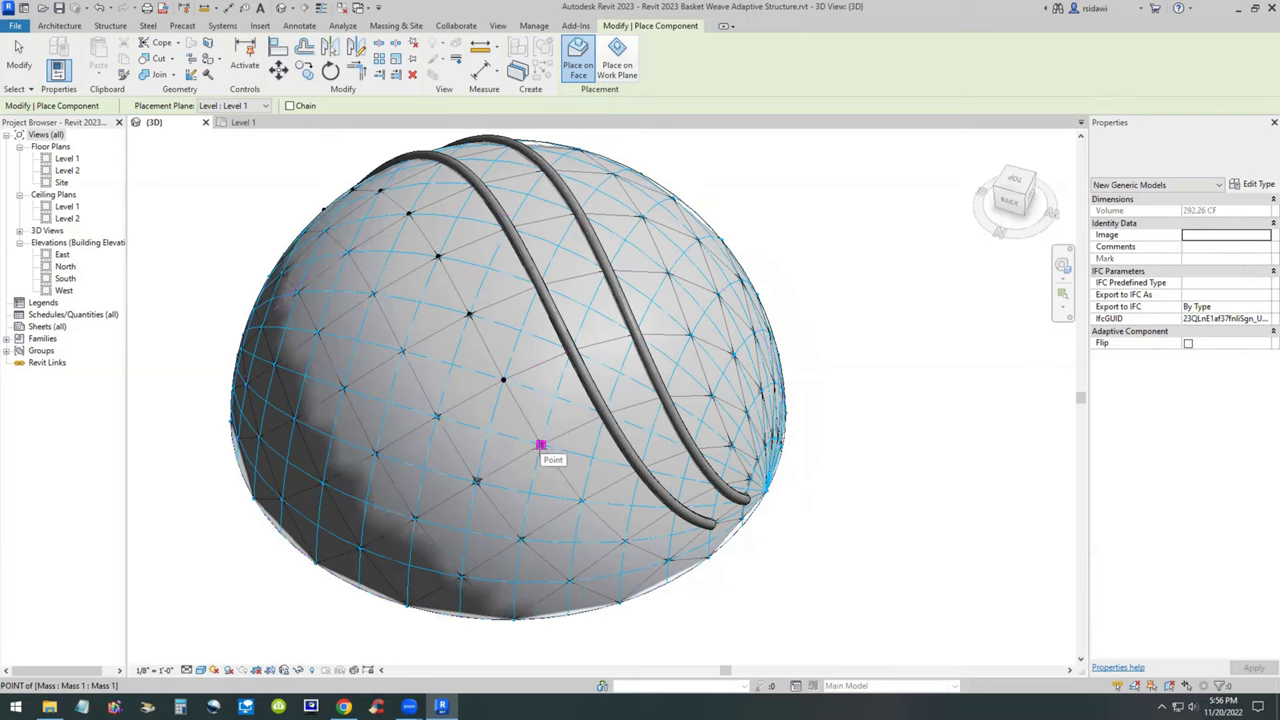
left_click(581, 500)
left_click(668, 561)
left_click(708, 558)
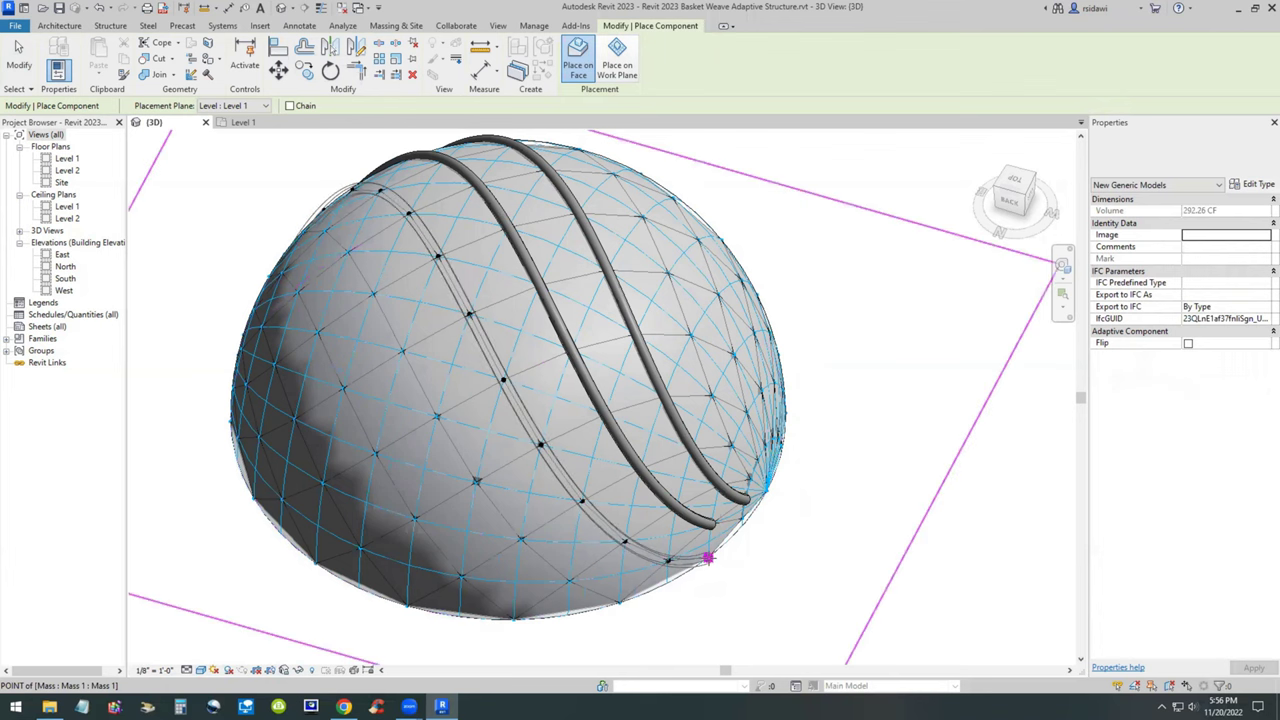
key("Escape")
key("Escape")
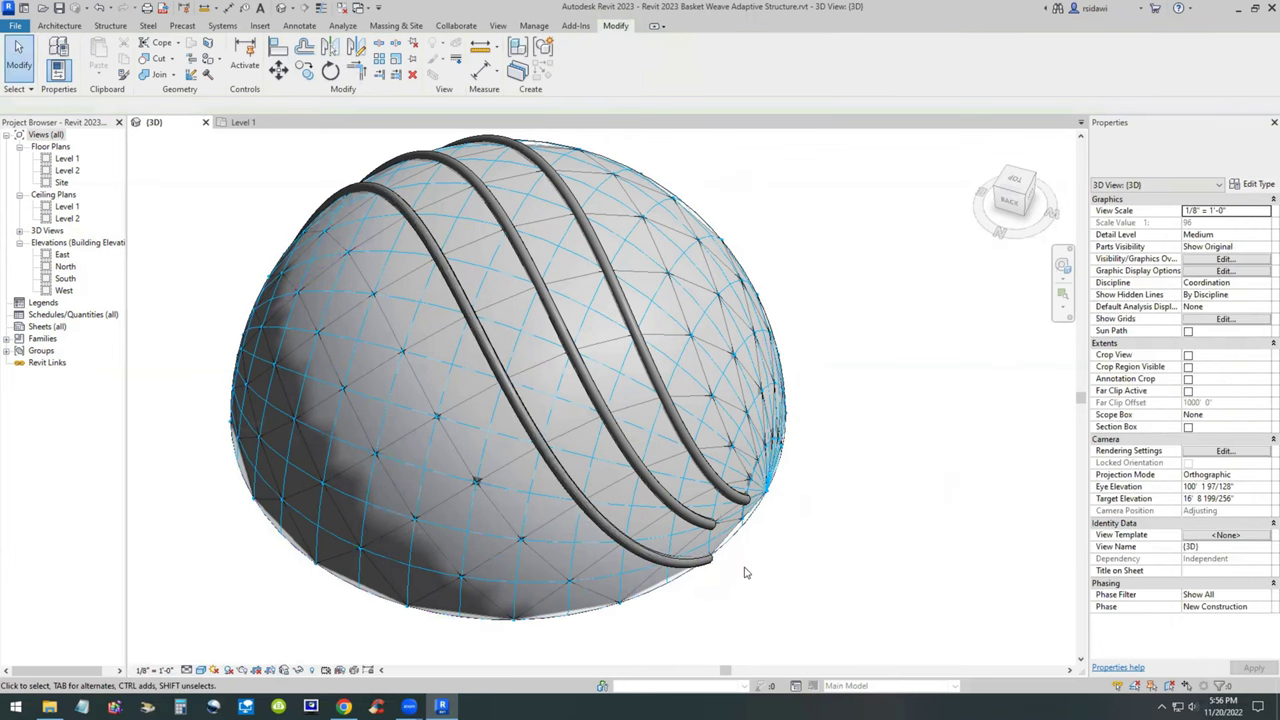
- Move the third tube's bottom adaptive point onto the base endpoint, then check all three tubes
middle_click_drag(745, 572, 640, 524, "shift")
left_click(610, 492)
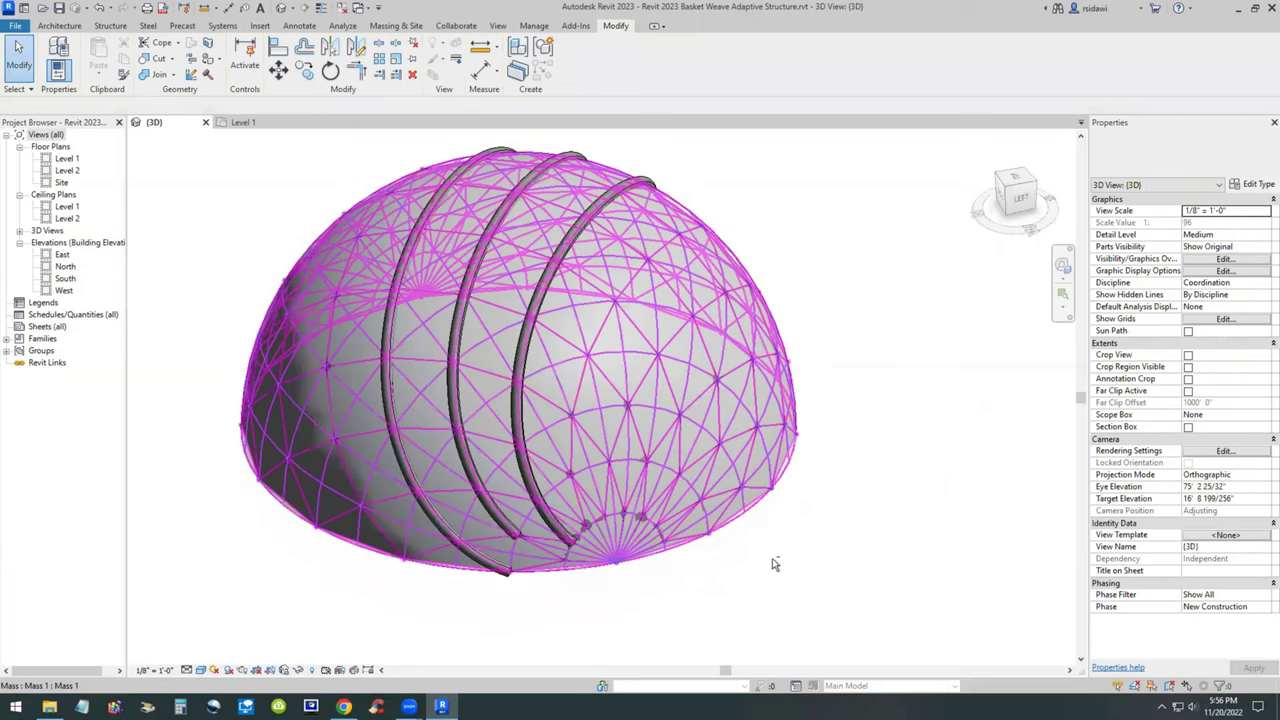
middle_click_drag(475, 502, 819, 541, "shift")
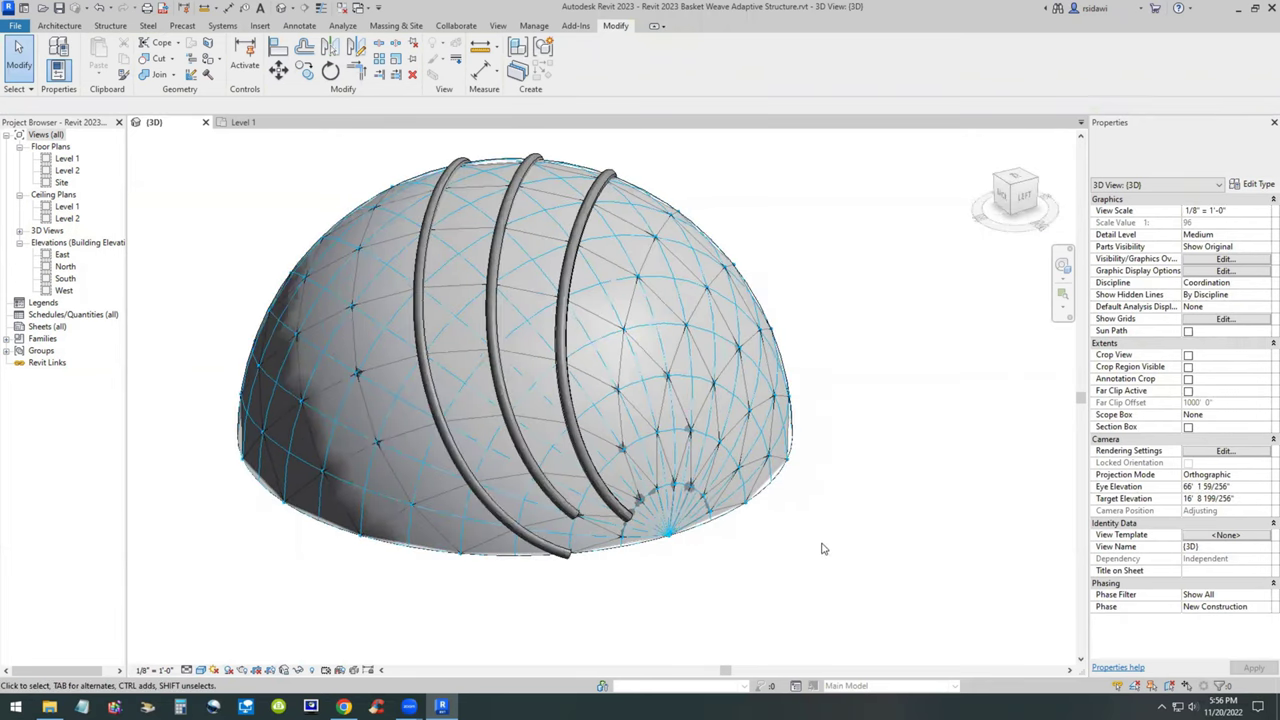
left_click(575, 517)
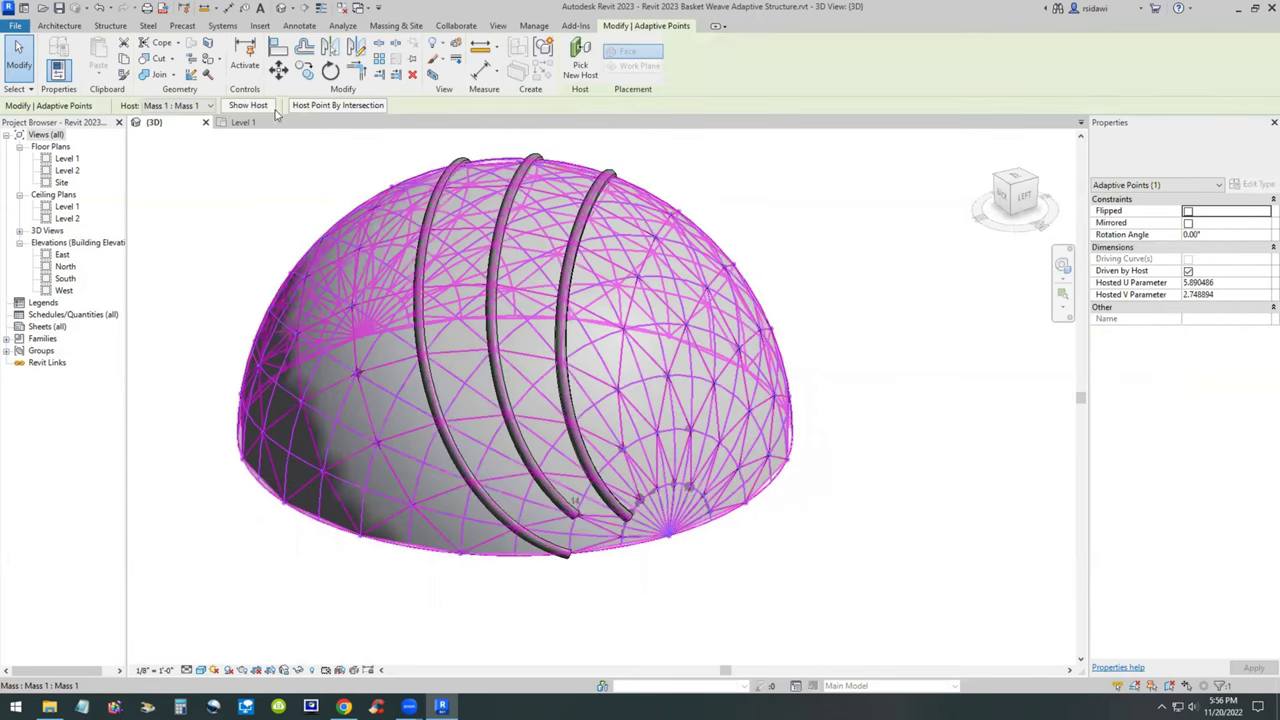
left_click(278, 70)
left_click(573, 516)
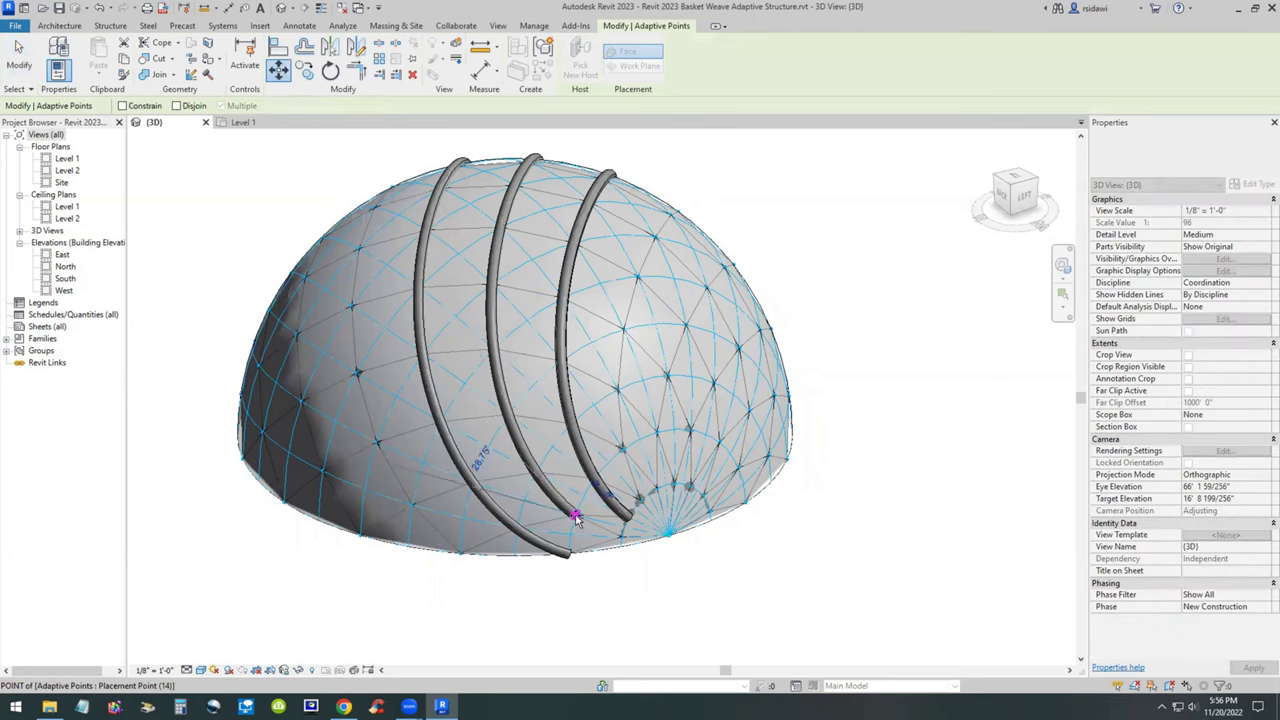
left_click(621, 537)
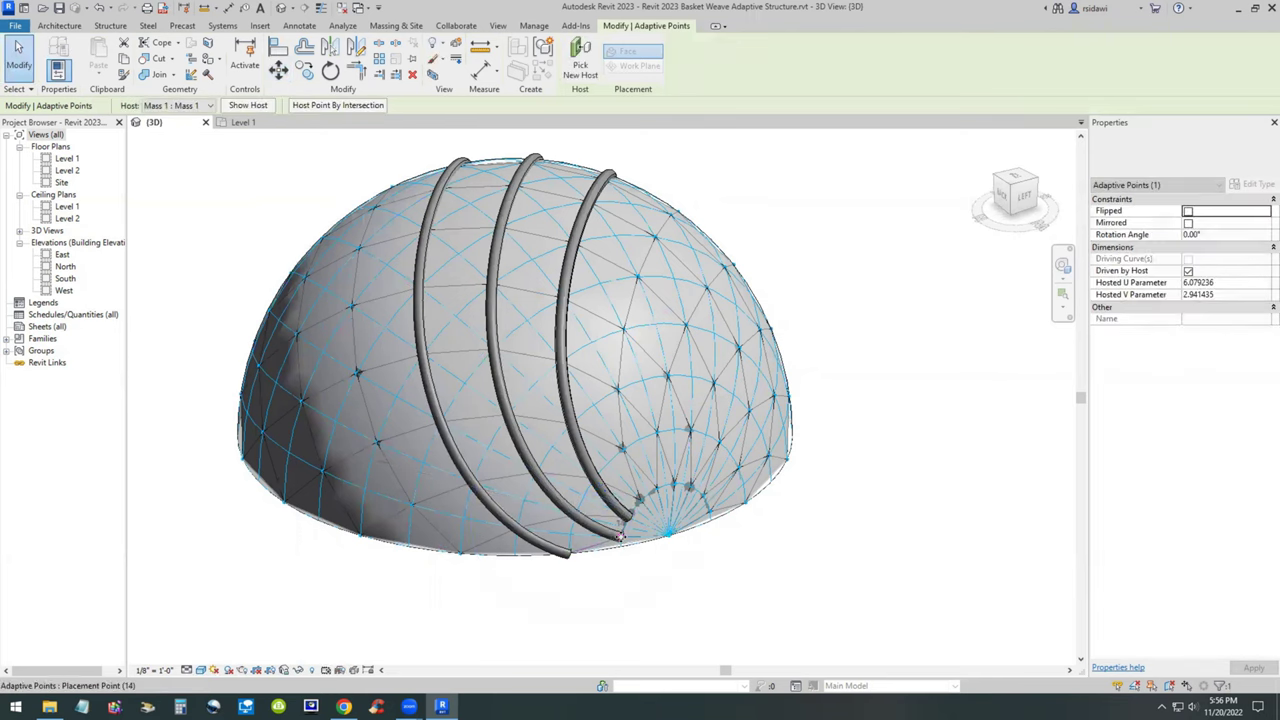
left_click(648, 571)
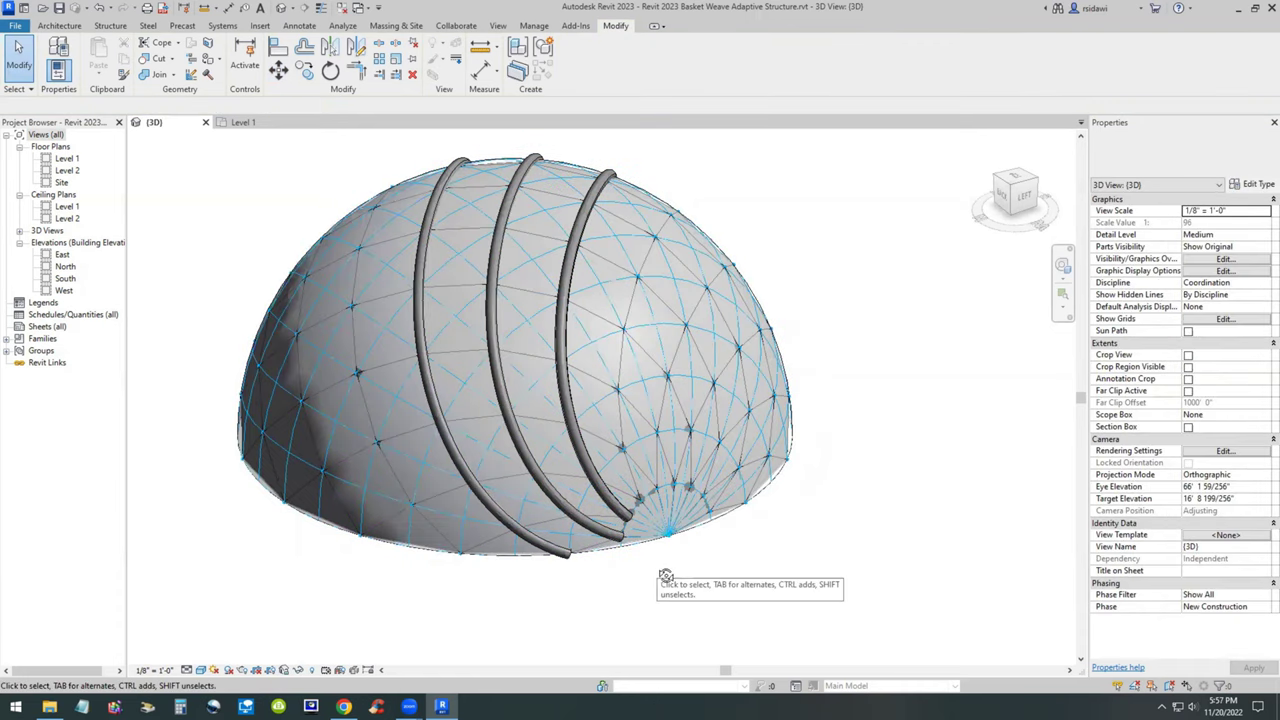
middle_click_drag(666, 574, 529, 568, "shift")
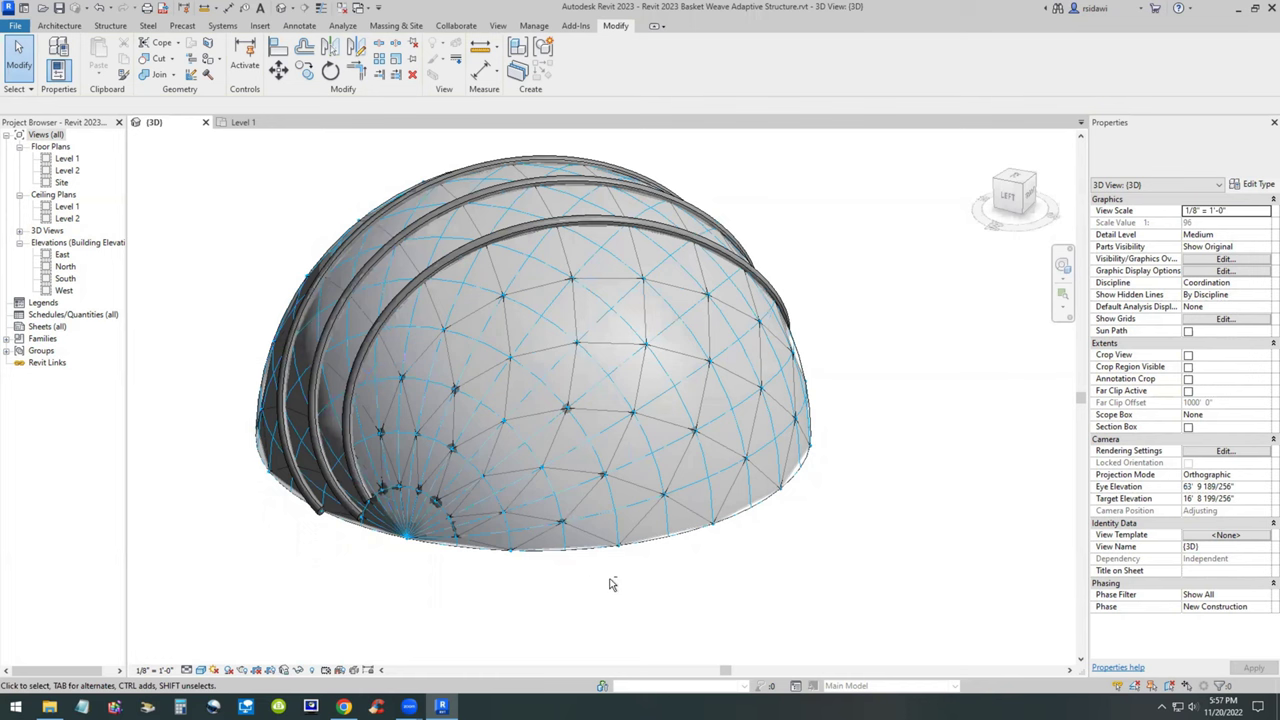
middle_click_drag(612, 584, 580, 580, "shift")
- View the dome from above, tile the 3D and Level 1 views (WT), and zoom all (ZA)
left_click(1015, 179)
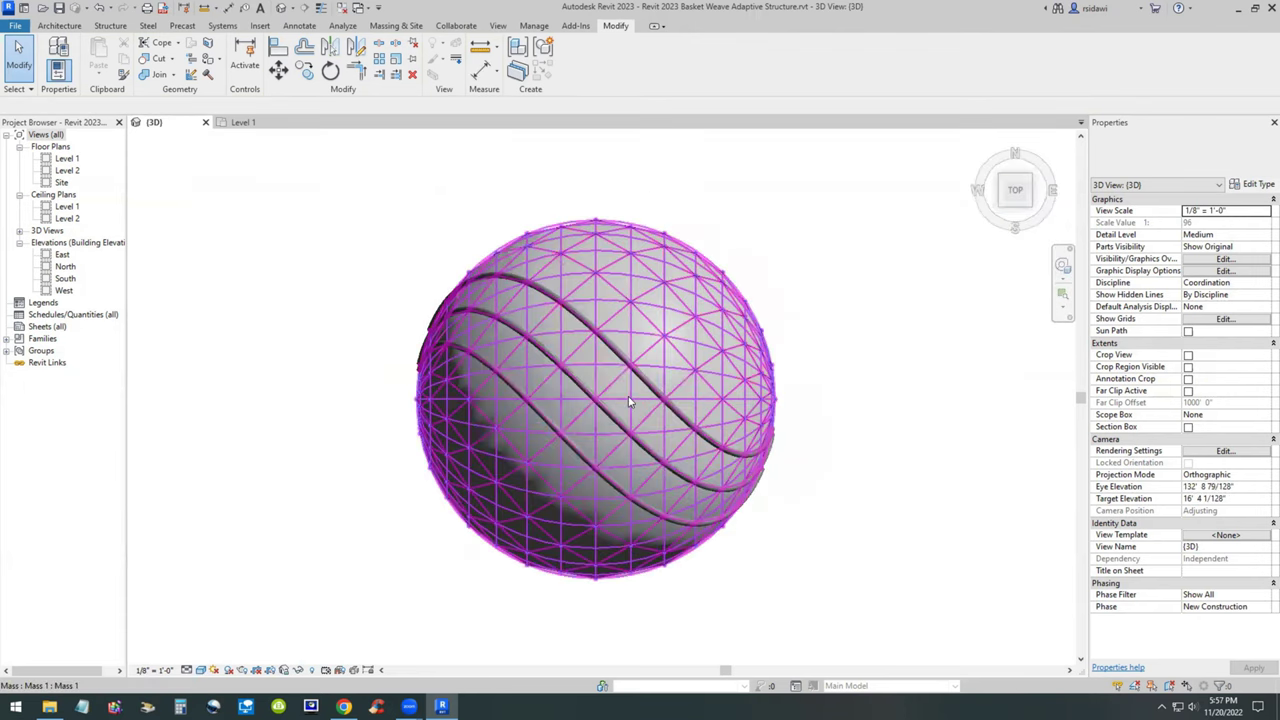
scroll(630, 402, "up", 2)
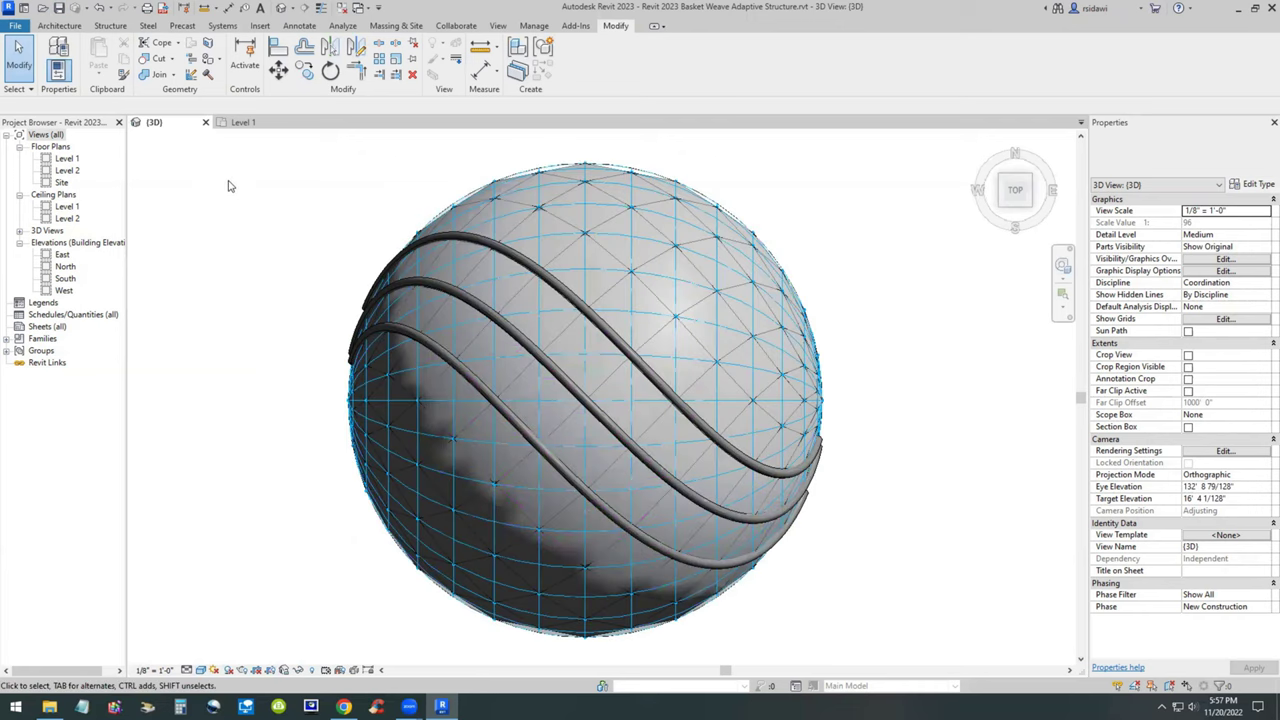
key("w")
key("t")
key("z")
key("a")
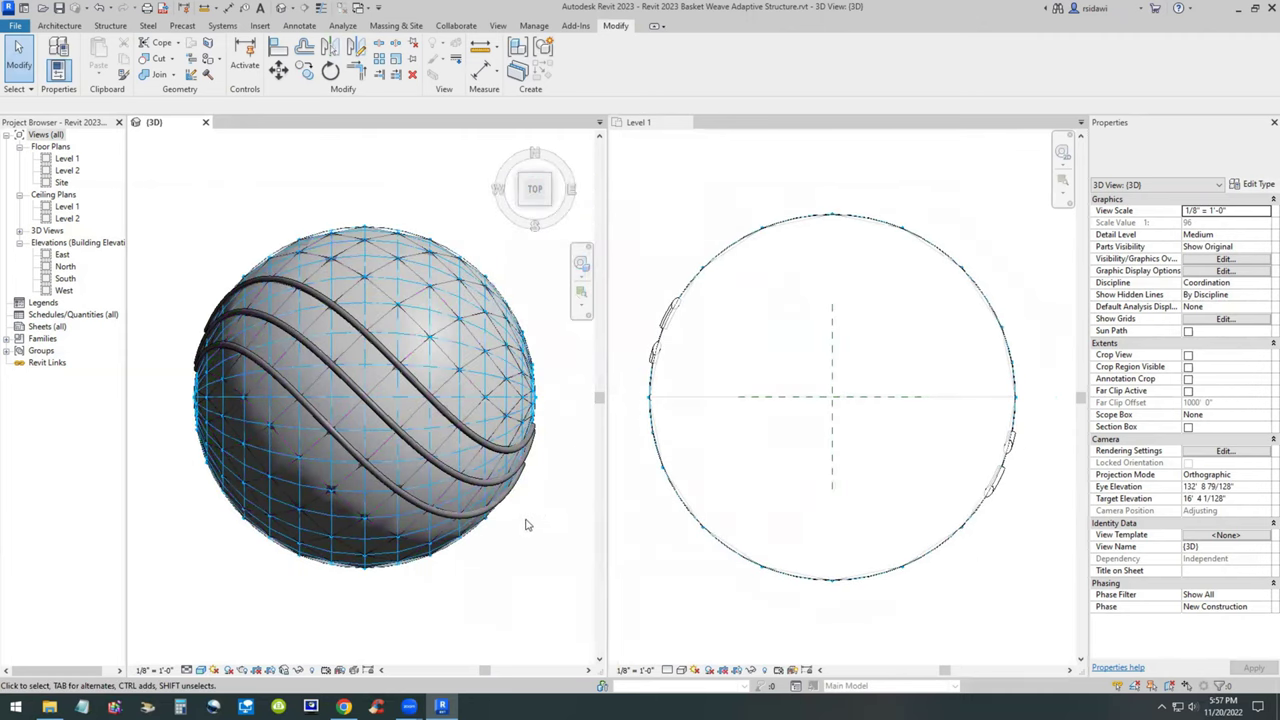
- Select the three tubes and begin a radial array of 3, then abandon it in Level 1
left_click(477, 485)
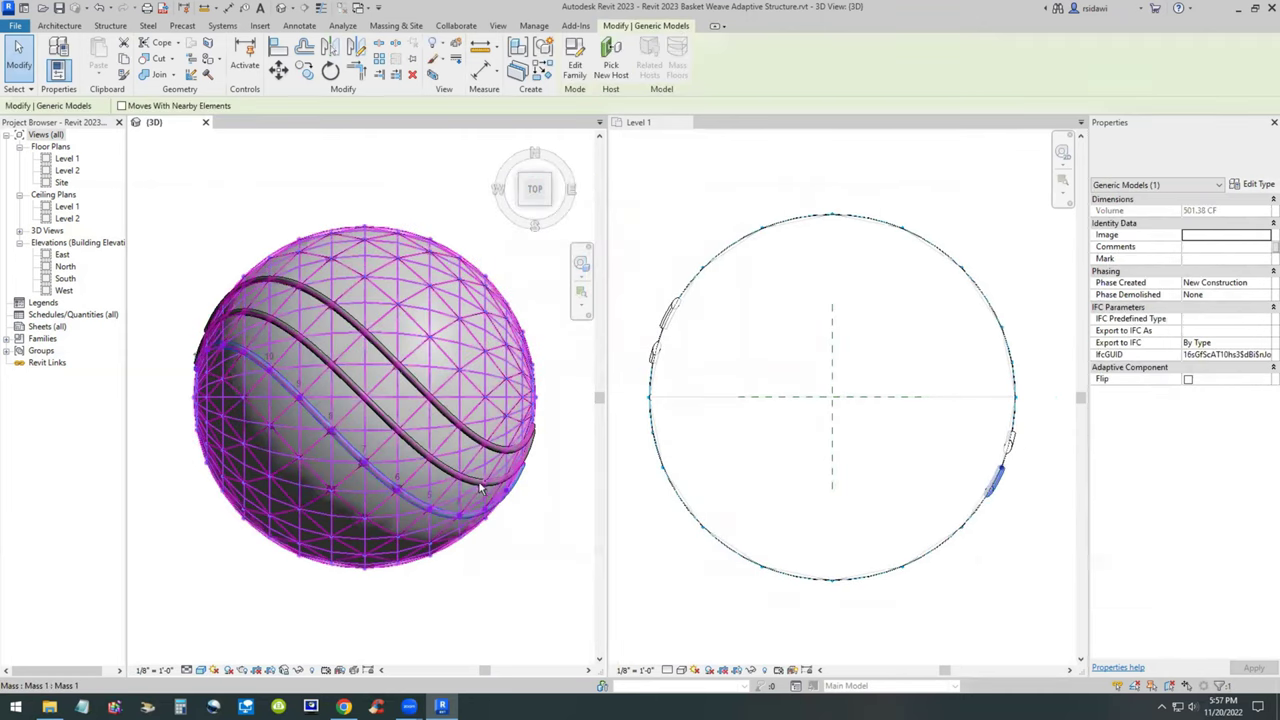
left_click(490, 450, "ctrl")
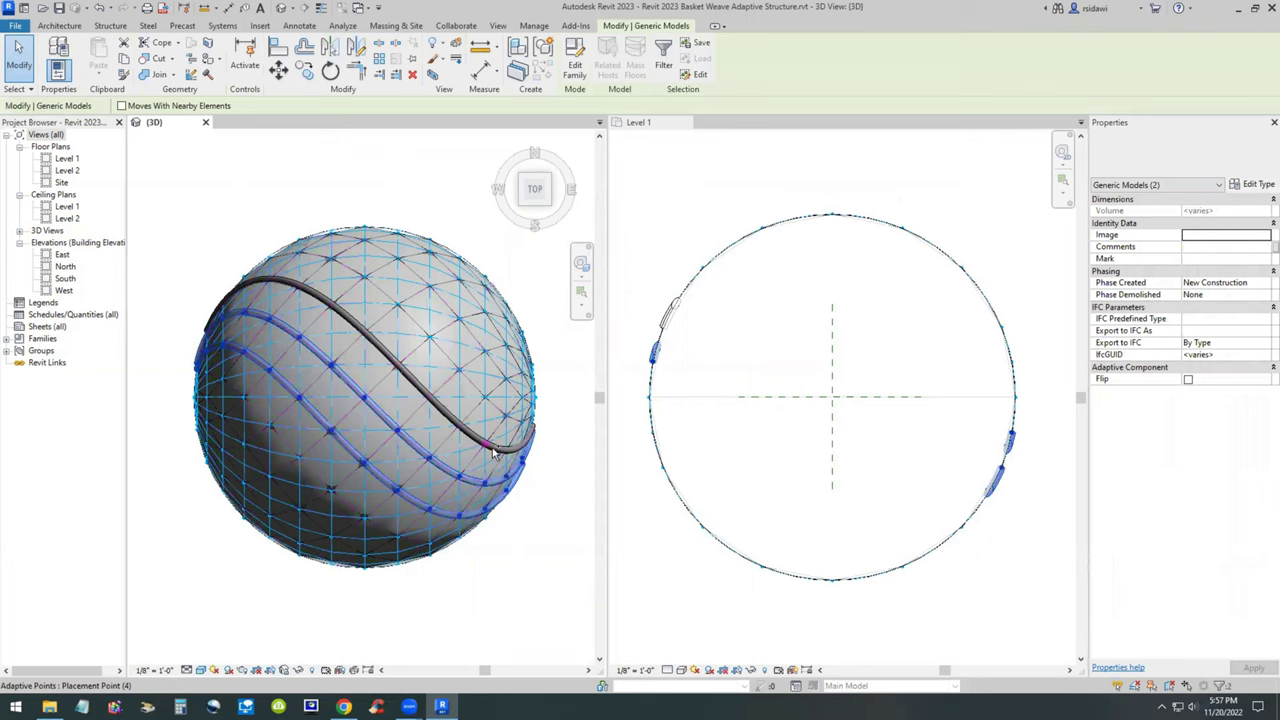
left_click(500, 446, "ctrl")
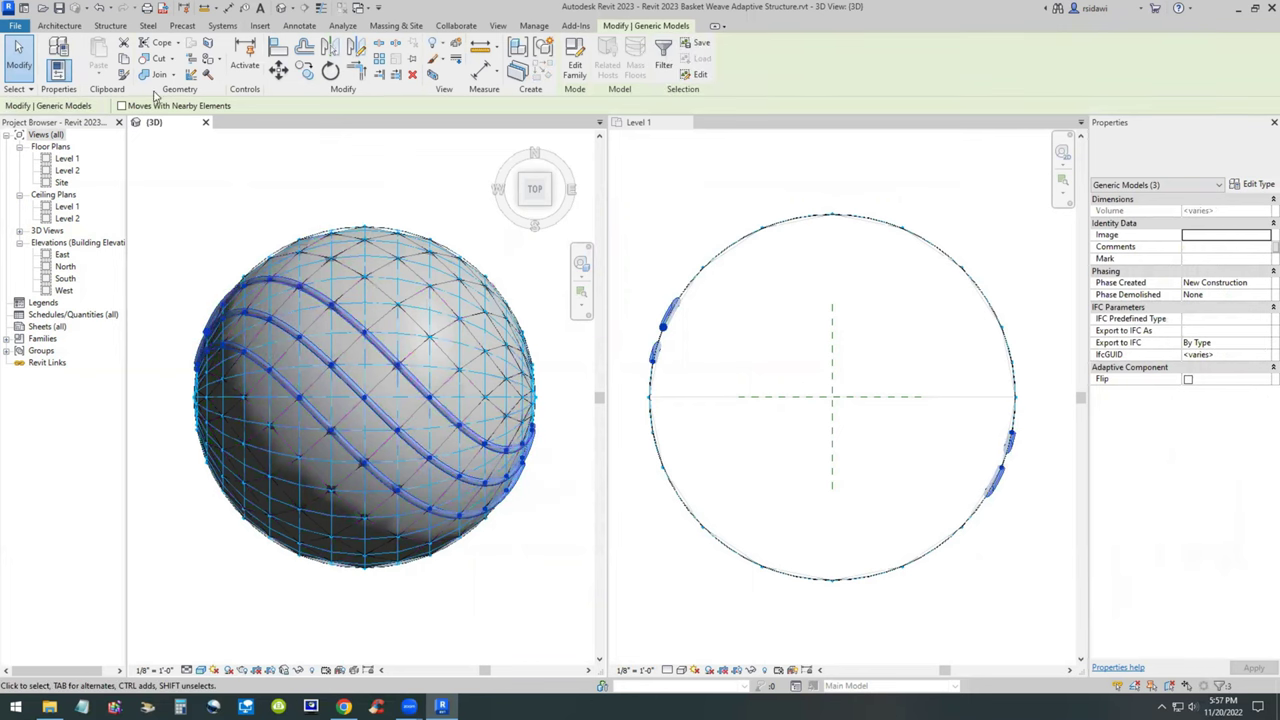
left_click(380, 60)
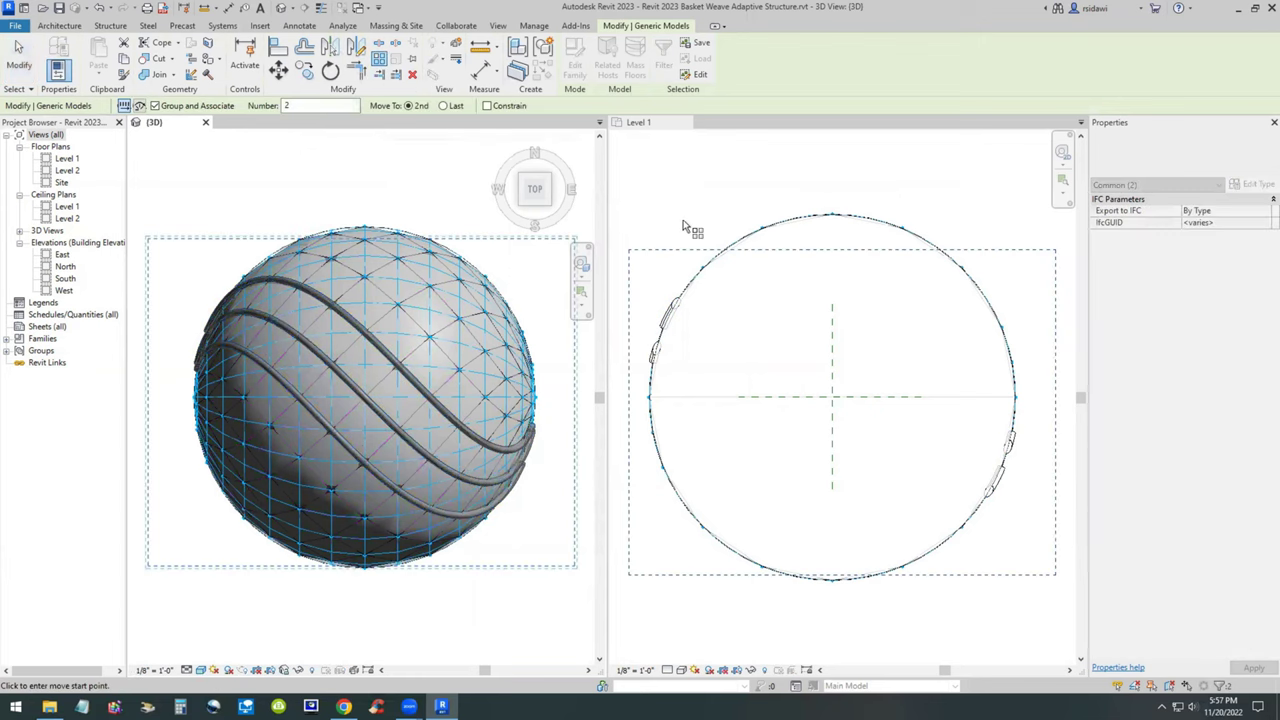
left_click(140, 107)
double_click(290, 106)
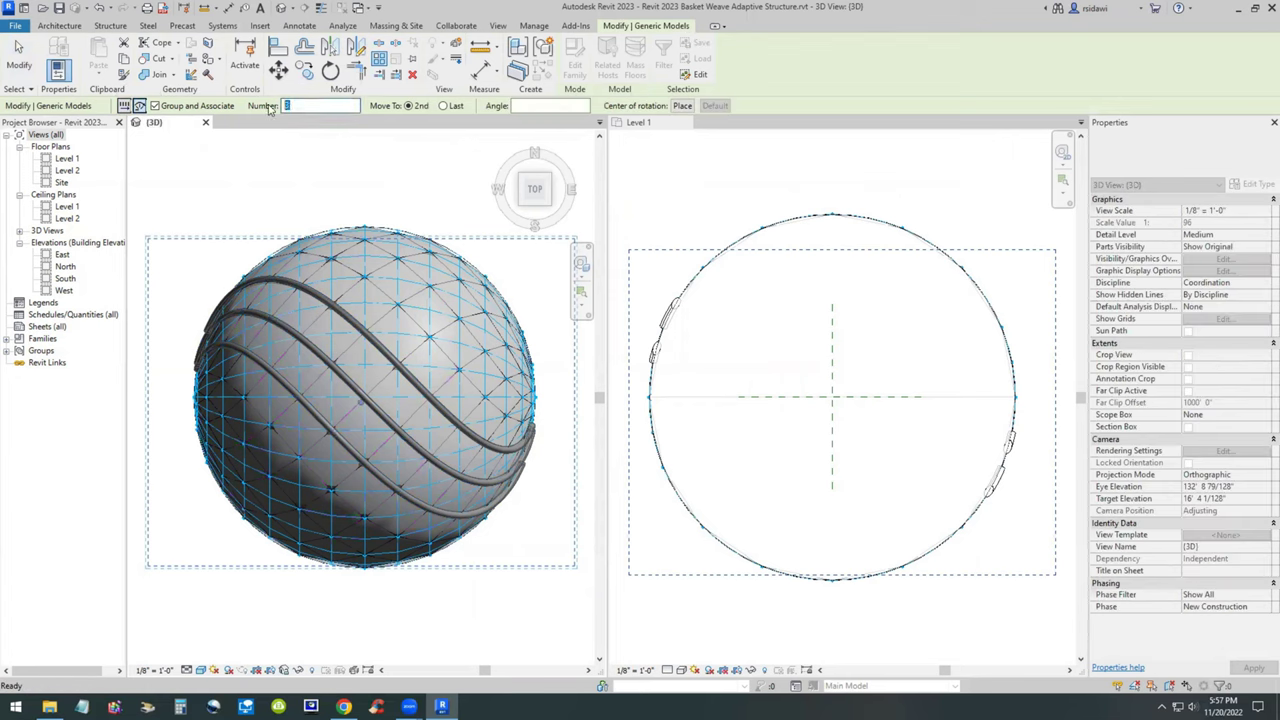
type("3")
left_click(515, 106)
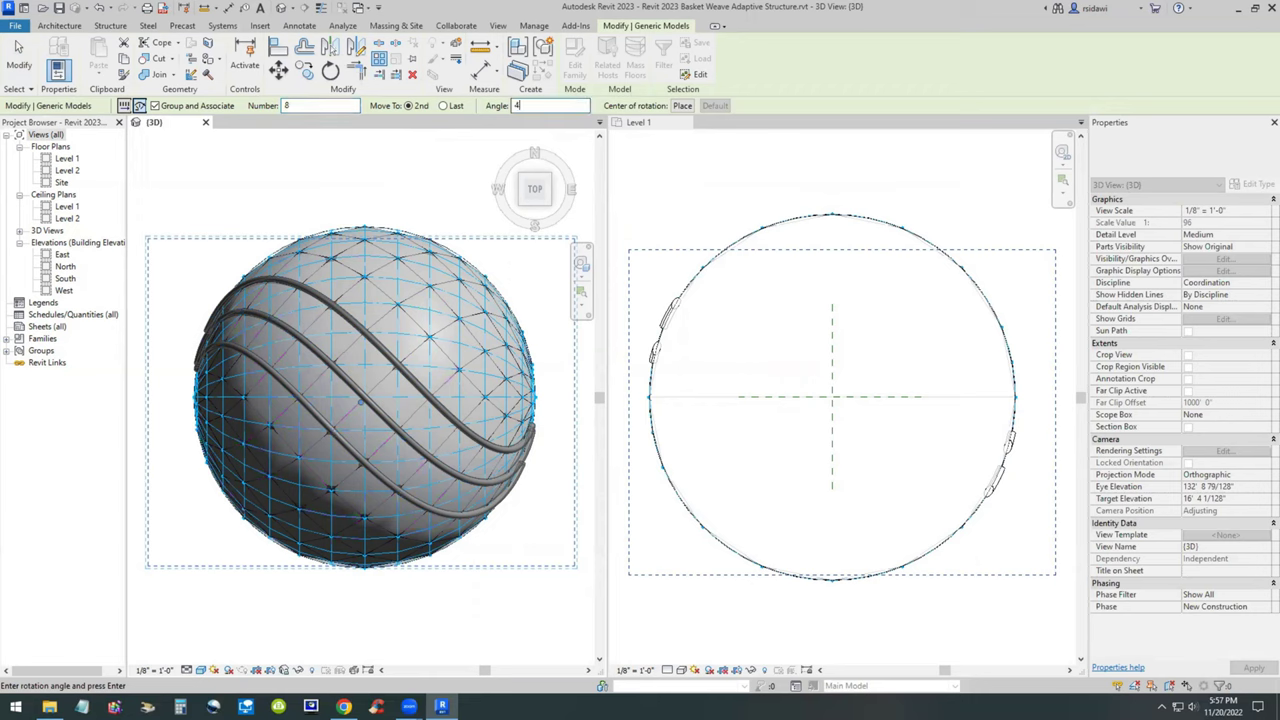
left_click(681, 106)
left_click(832, 400)
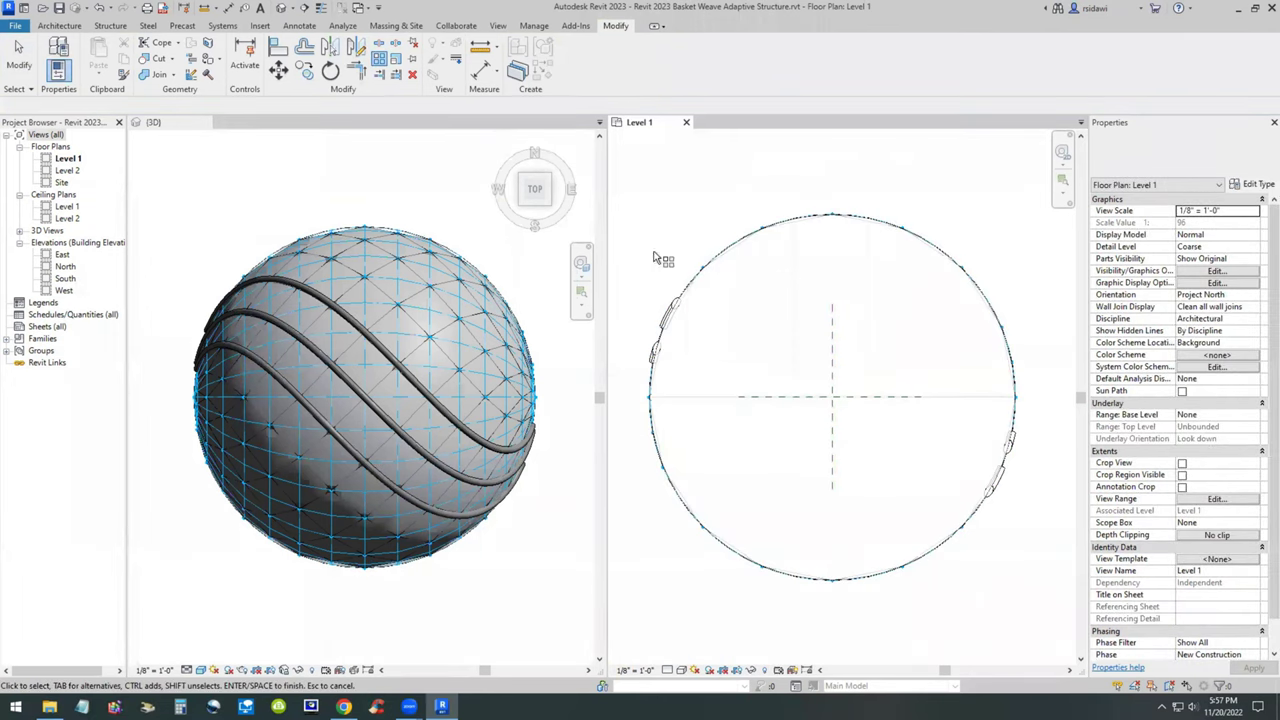
left_click(664, 316)
right_click(664, 316)
mouse_move(765, 452)
left_click(842, 466)
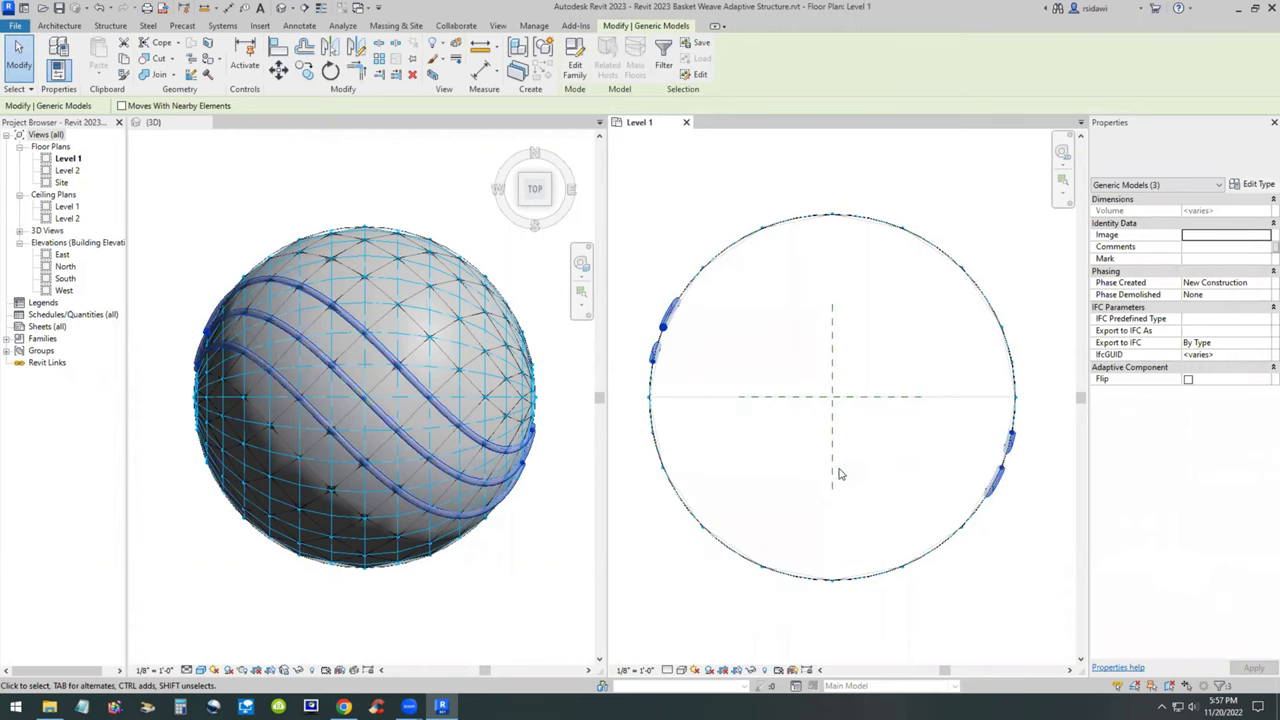
left_click(379, 58)
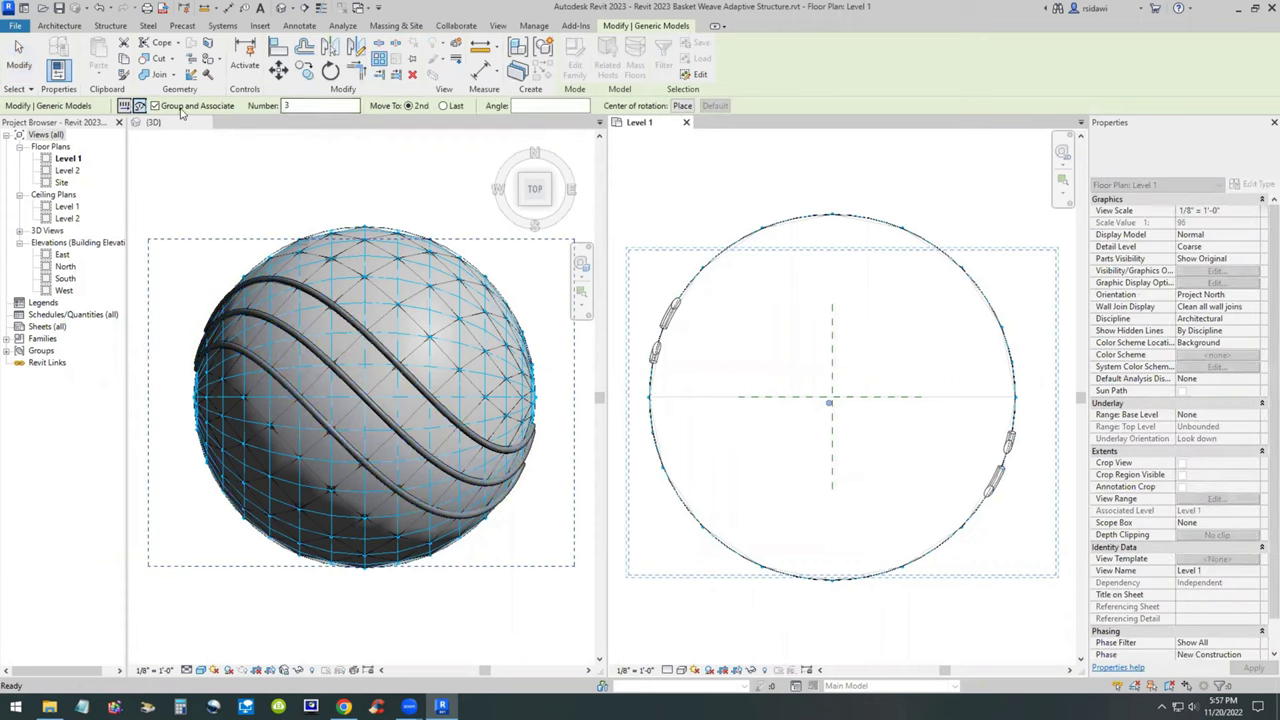
left_click(140, 106)
double_click(296, 105)
type("8")
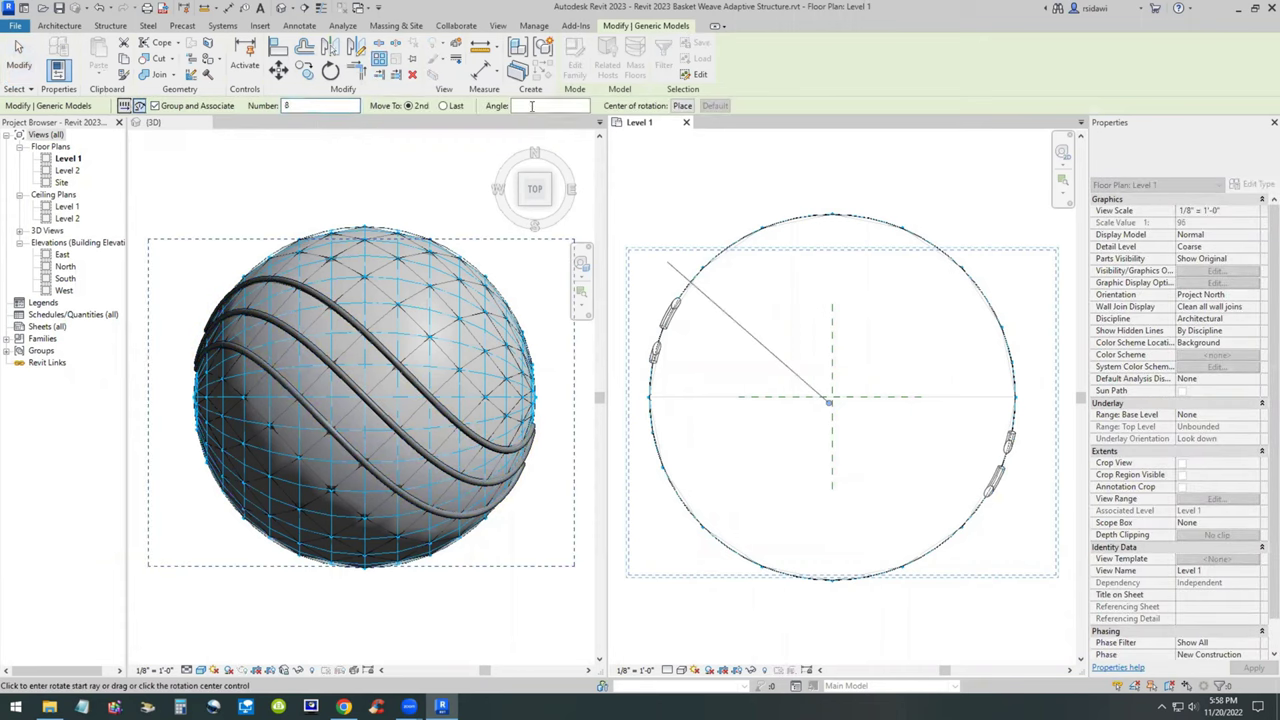
left_click(532, 105)
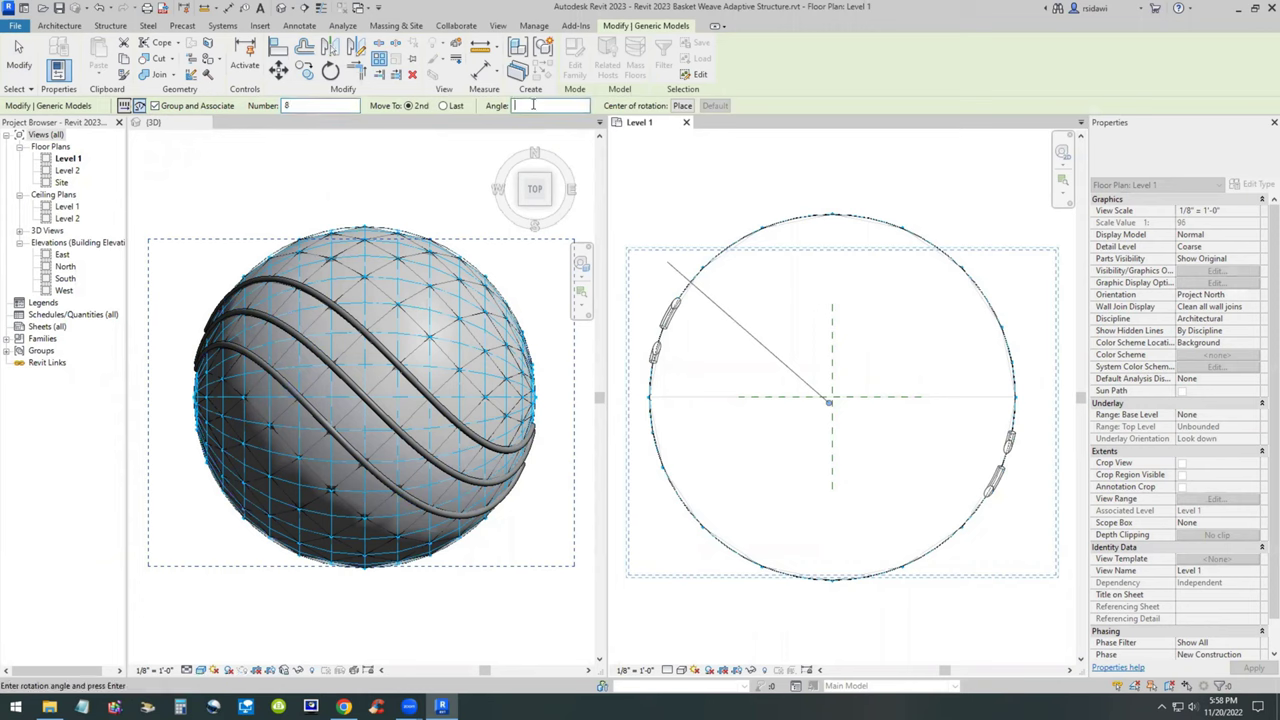
left_click(682, 105)
left_click(832, 397)
left_click(832, 292)
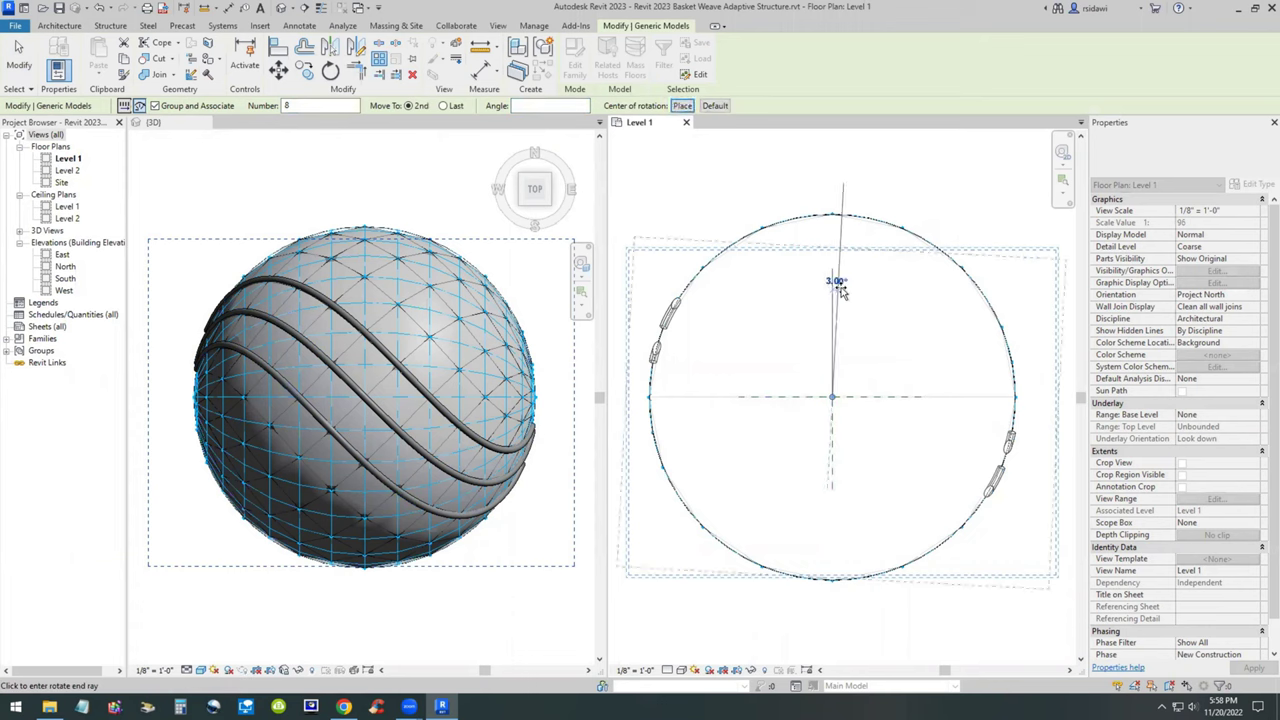
left_click(919, 309)
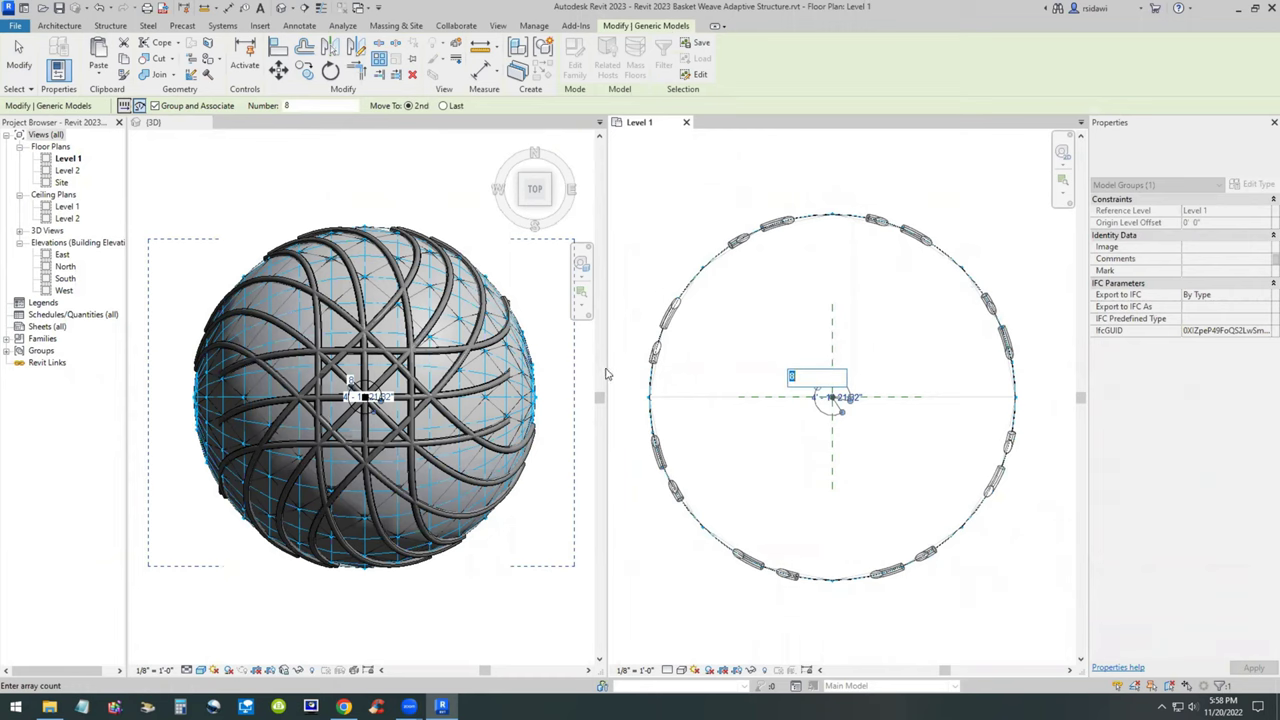
scroll(363, 413, "up", 3)
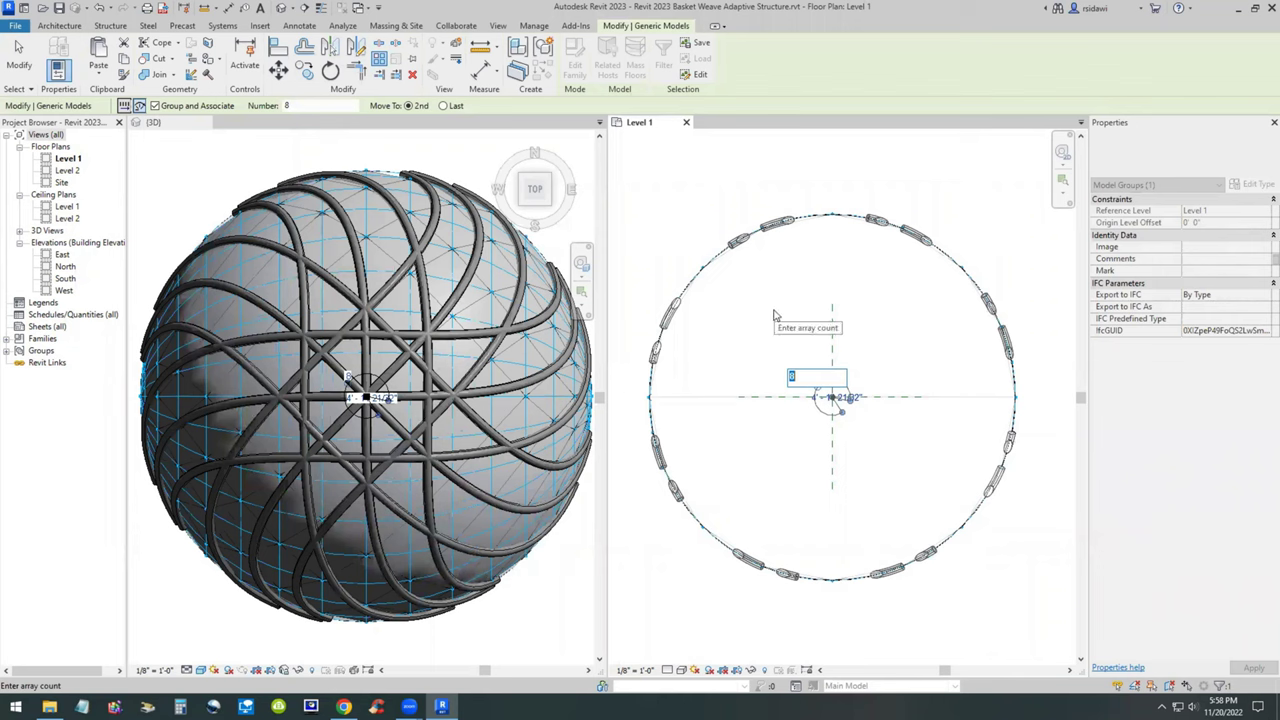
key("Return")
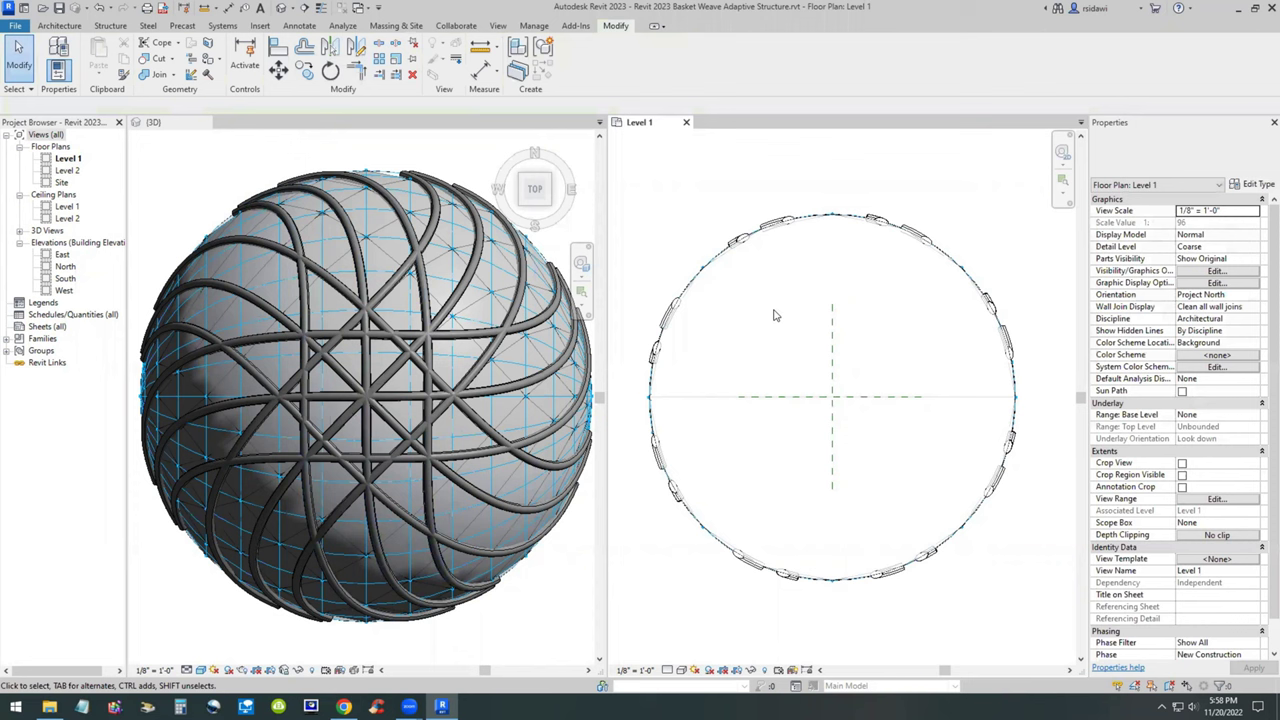
left_click(99, 8)
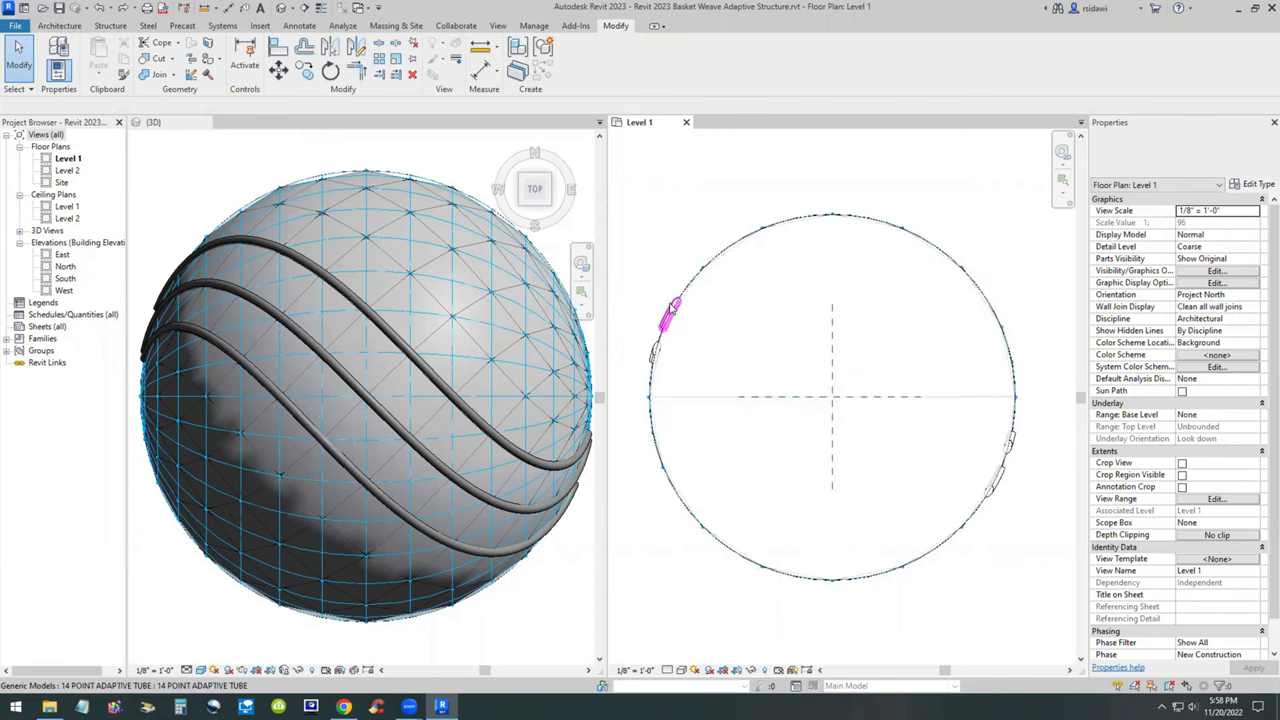
- In the floor plan, select all instances of the tubes in the entire project
left_click(674, 306)
right_click(673, 306)
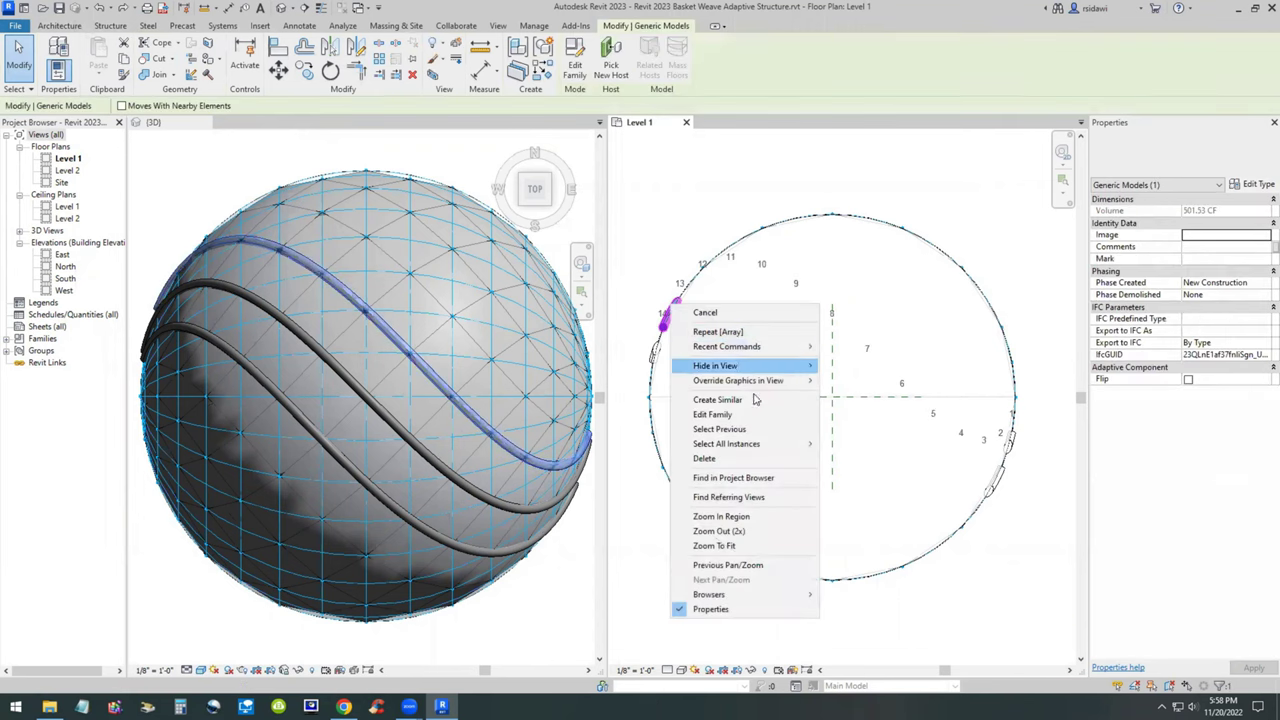
mouse_move(765, 445)
left_click(860, 461)
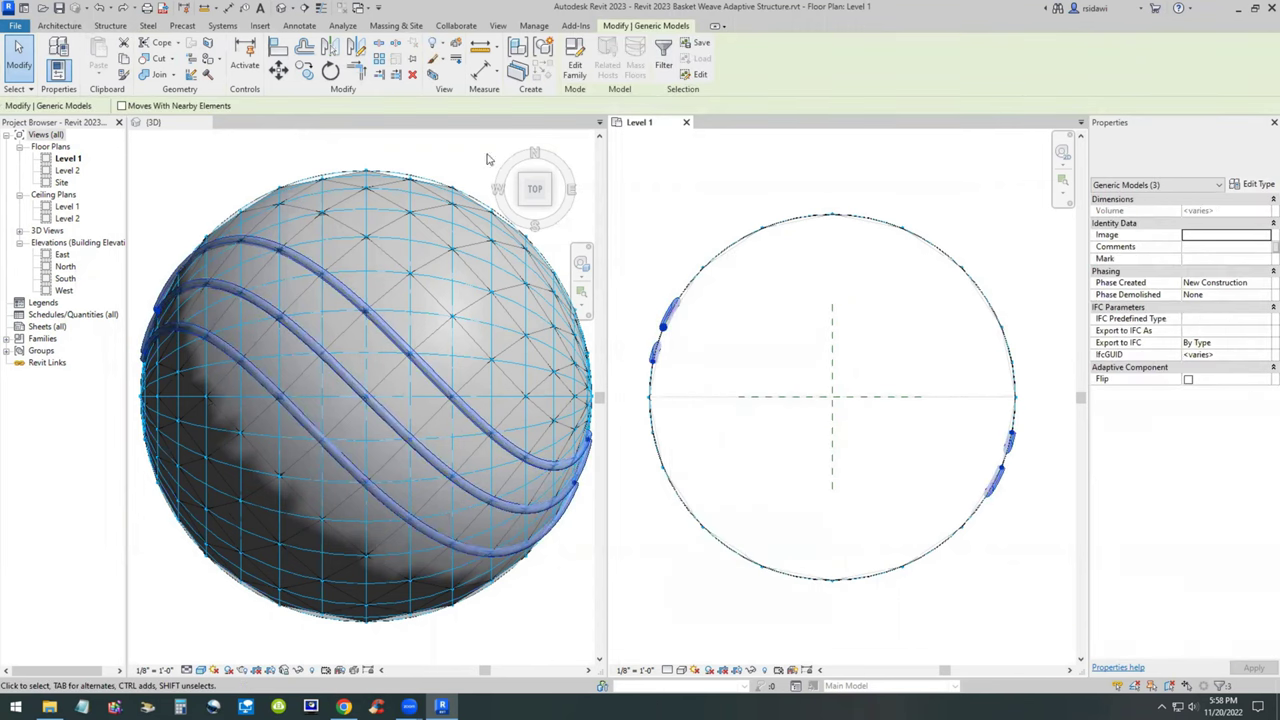
- Radially array the tubes 16 times at 22.5° around the circle's centre
left_click(380, 58)
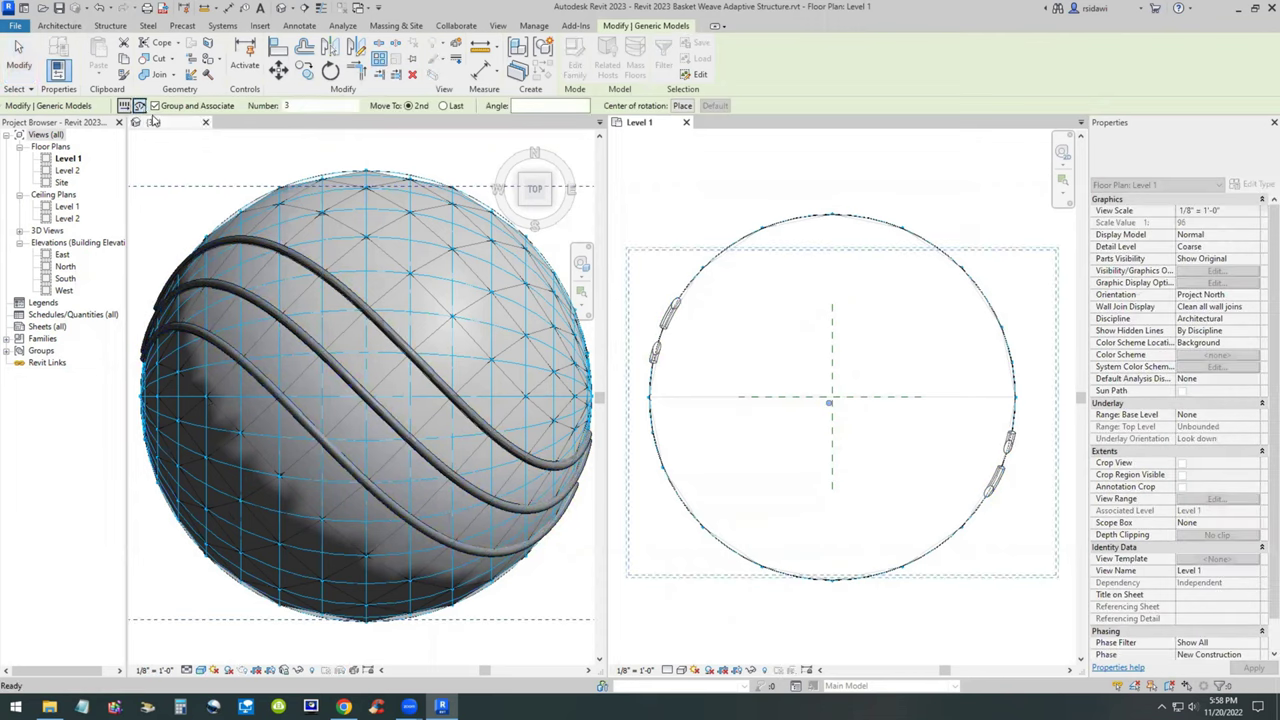
left_click(140, 106)
left_click_drag(300, 106, 255, 110)
type("16")
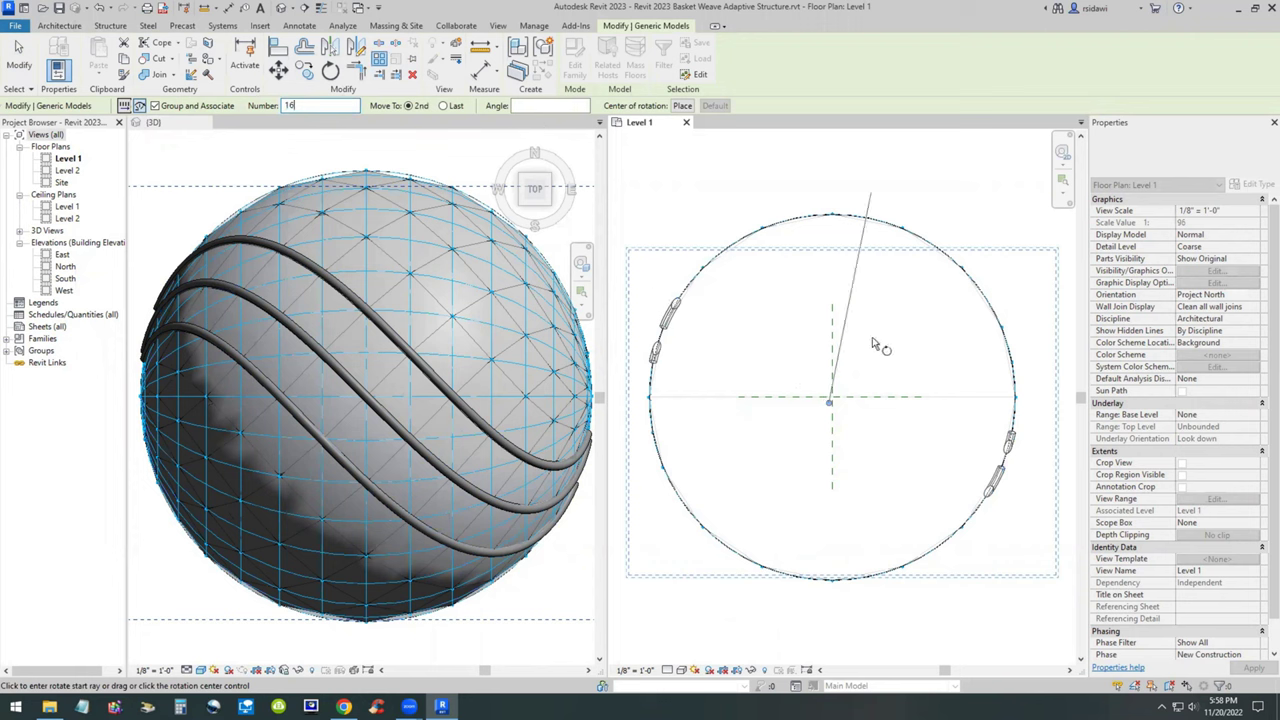
left_click(682, 107)
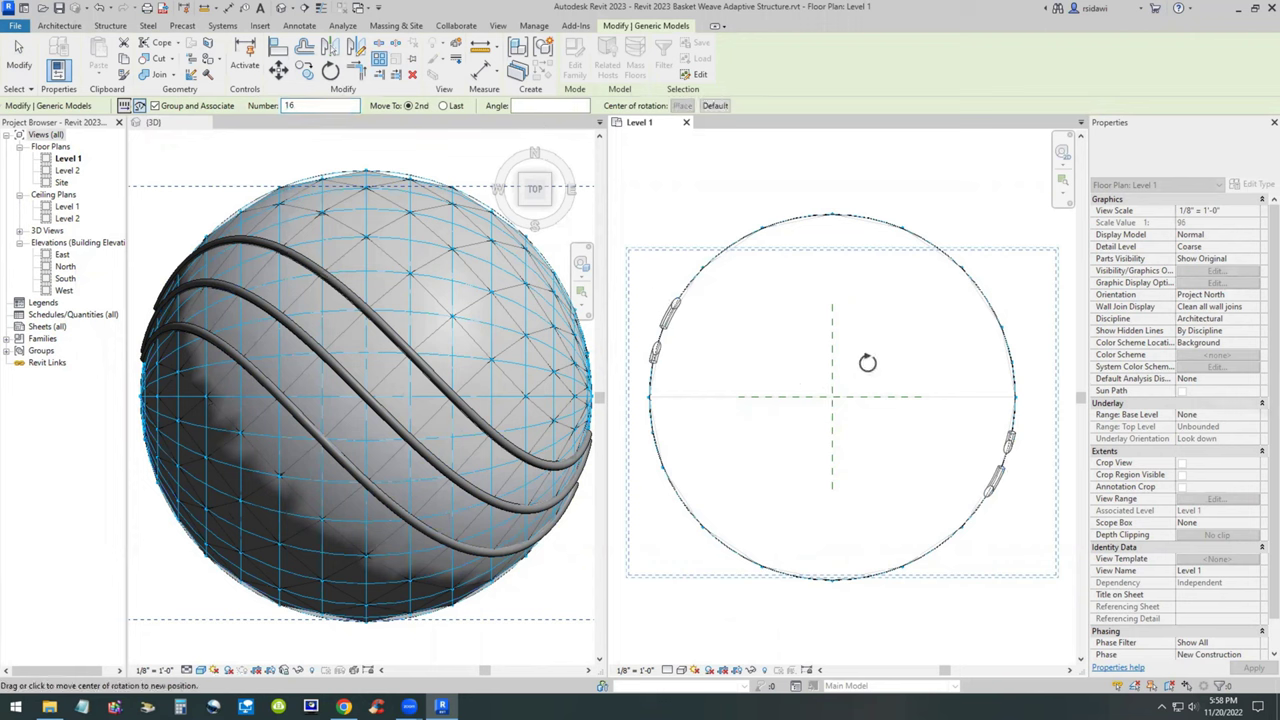
left_click(832, 397)
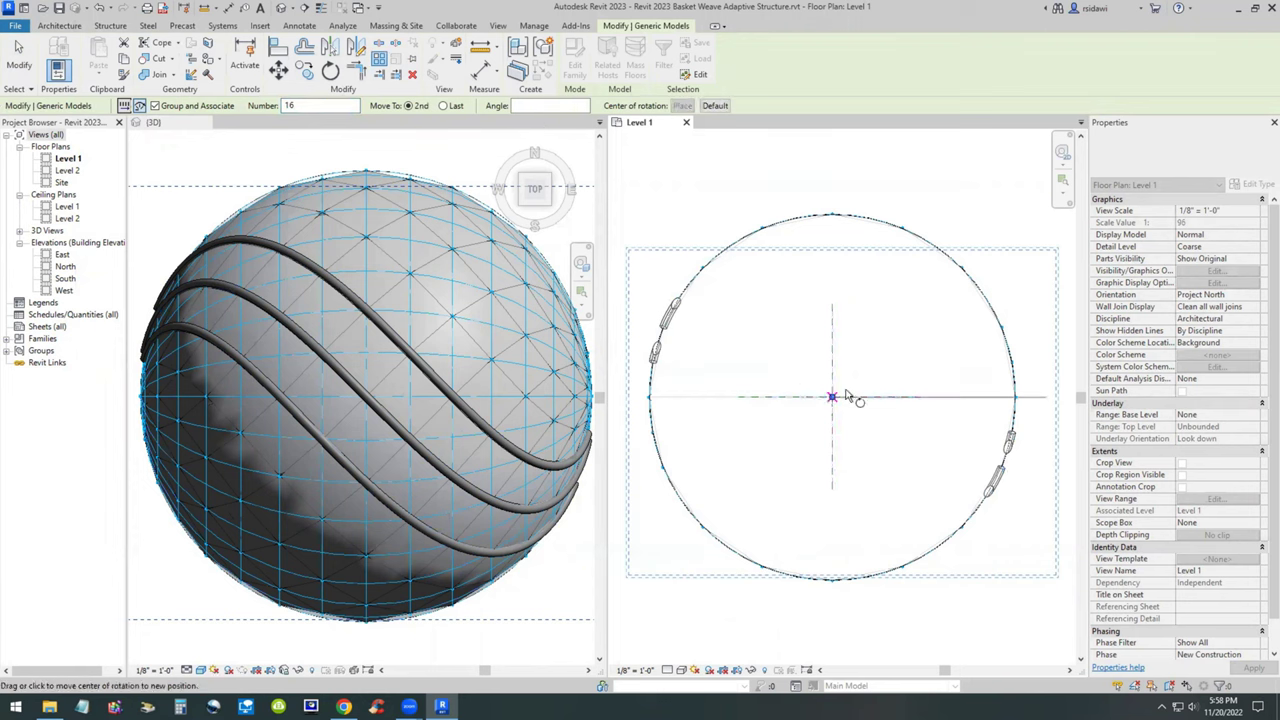
left_click(833, 318)
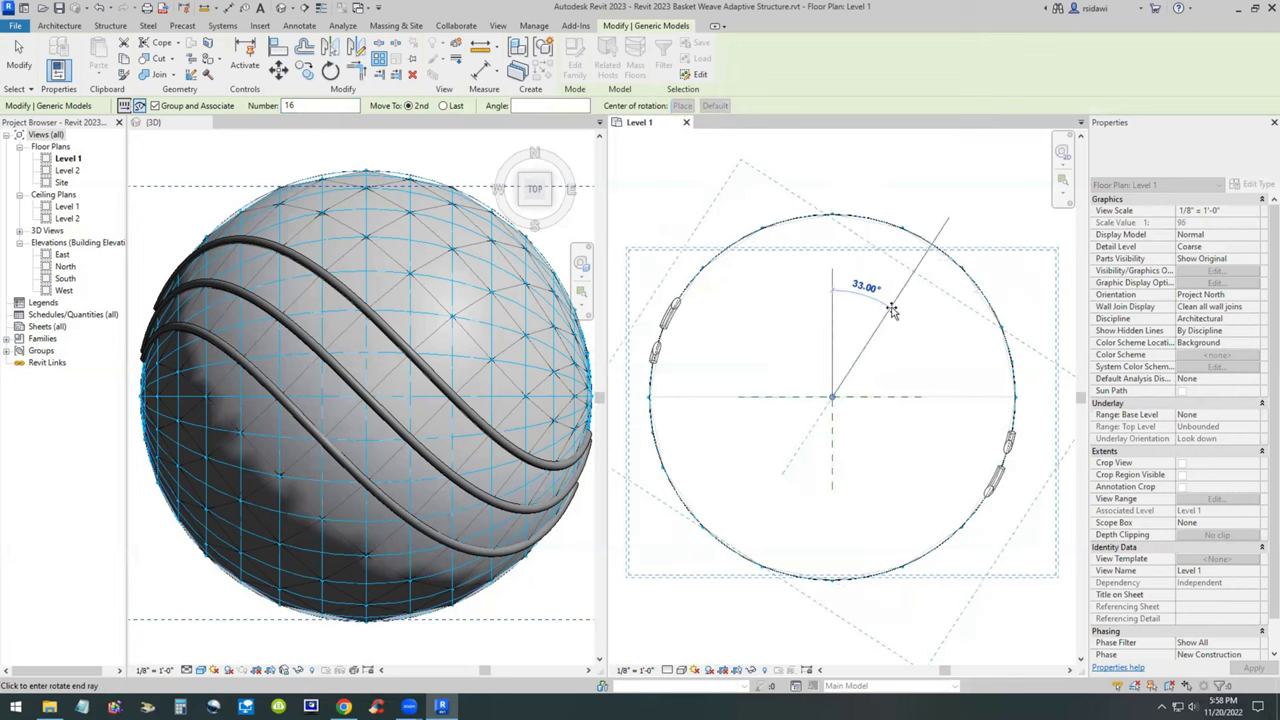
type("22.5")
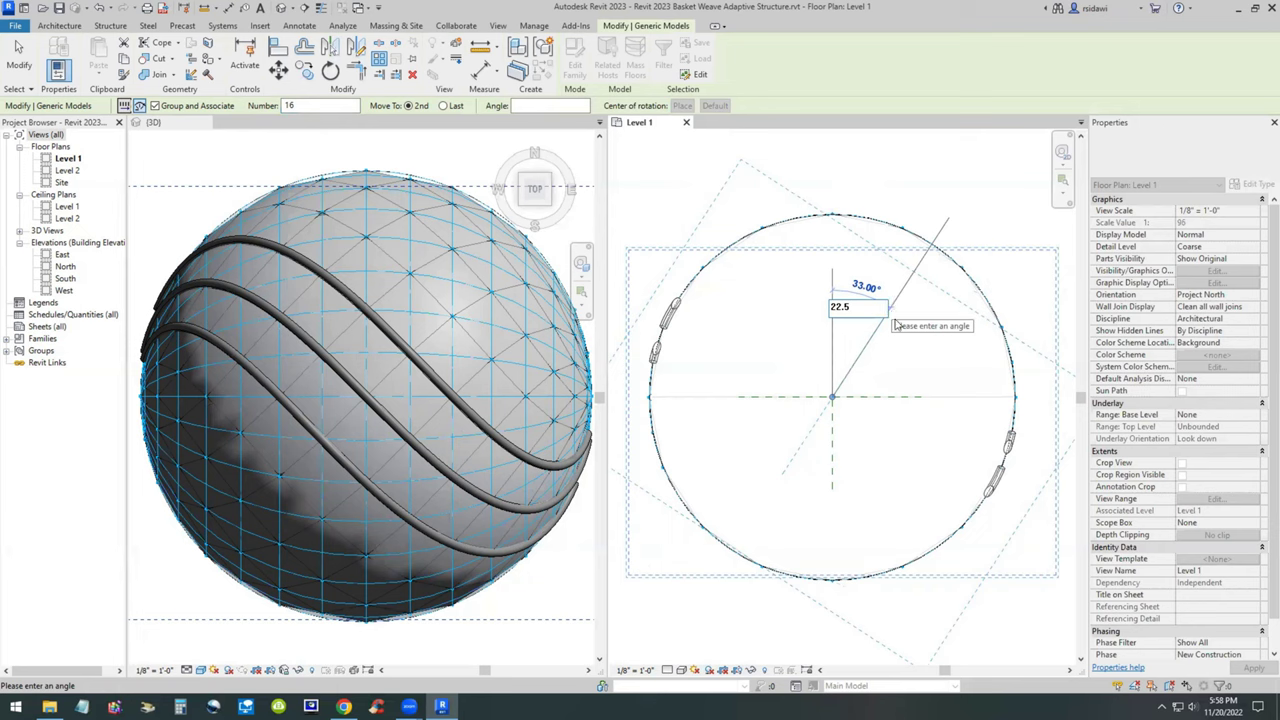
key("Return")
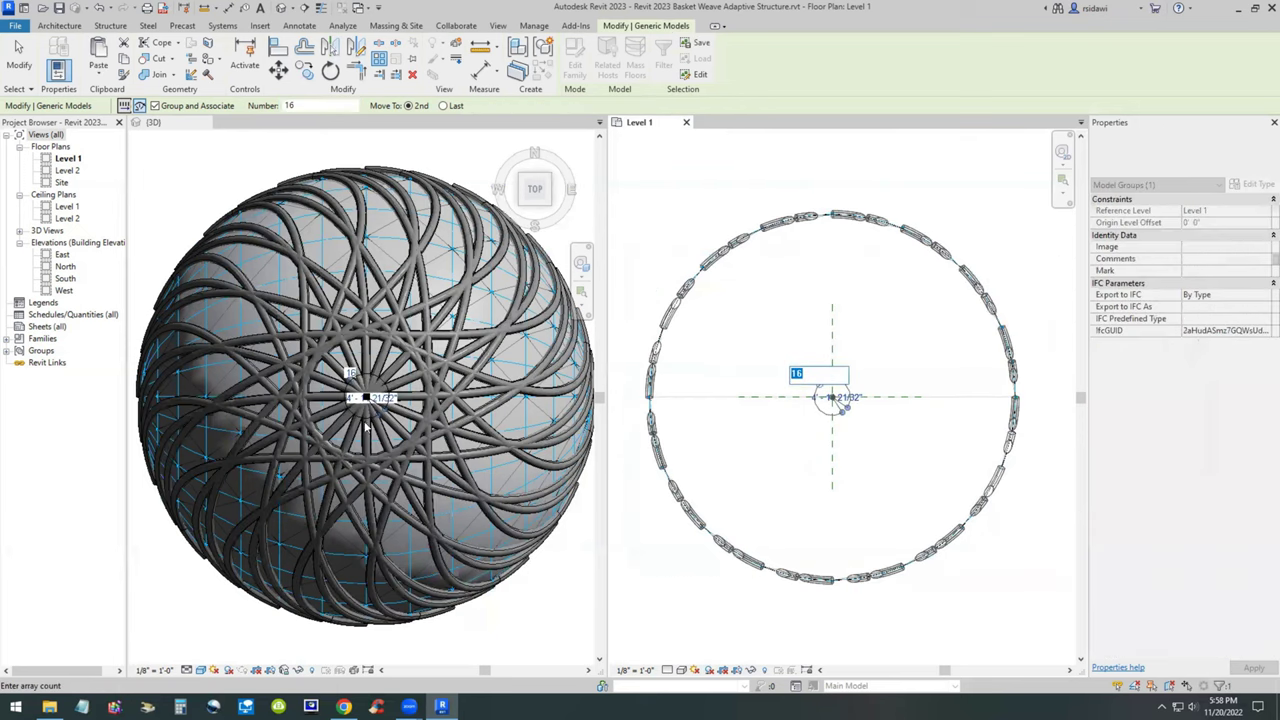
left_click(240, 152)
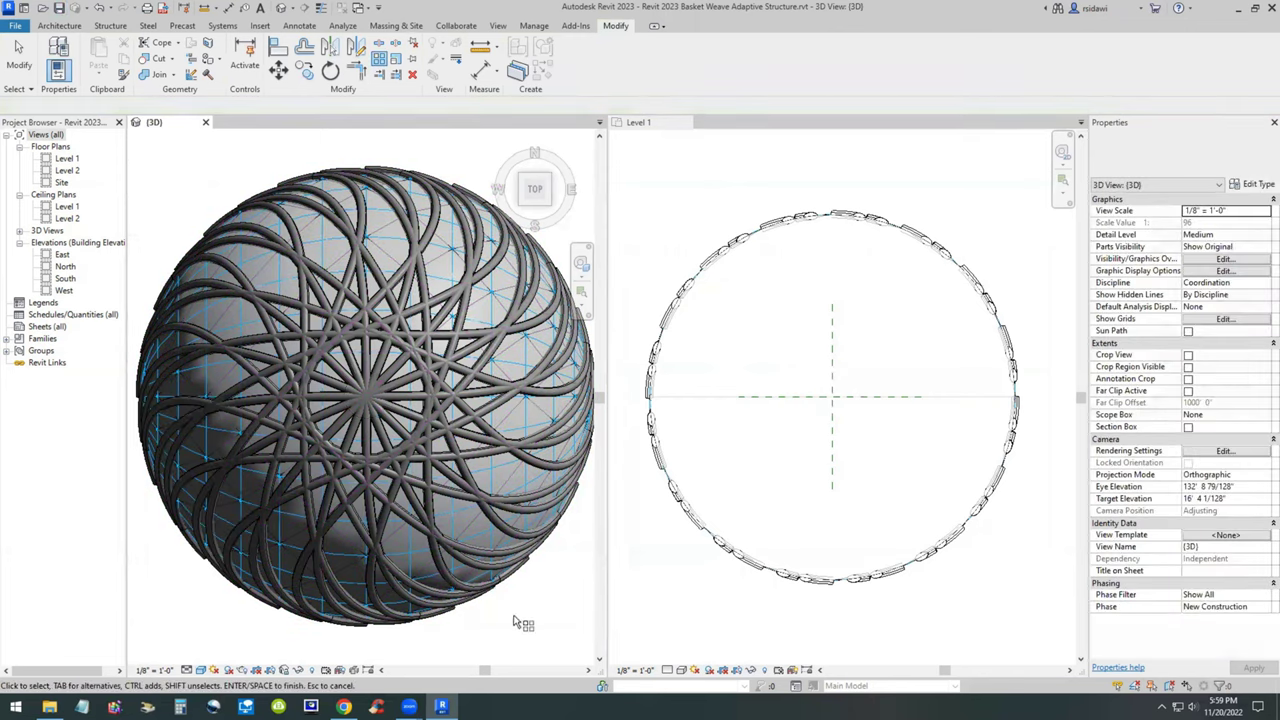
- Save As with '2' added to the name: Revit 2023 Basket Weave Adaptive Structure2.rvt
key("Escape")
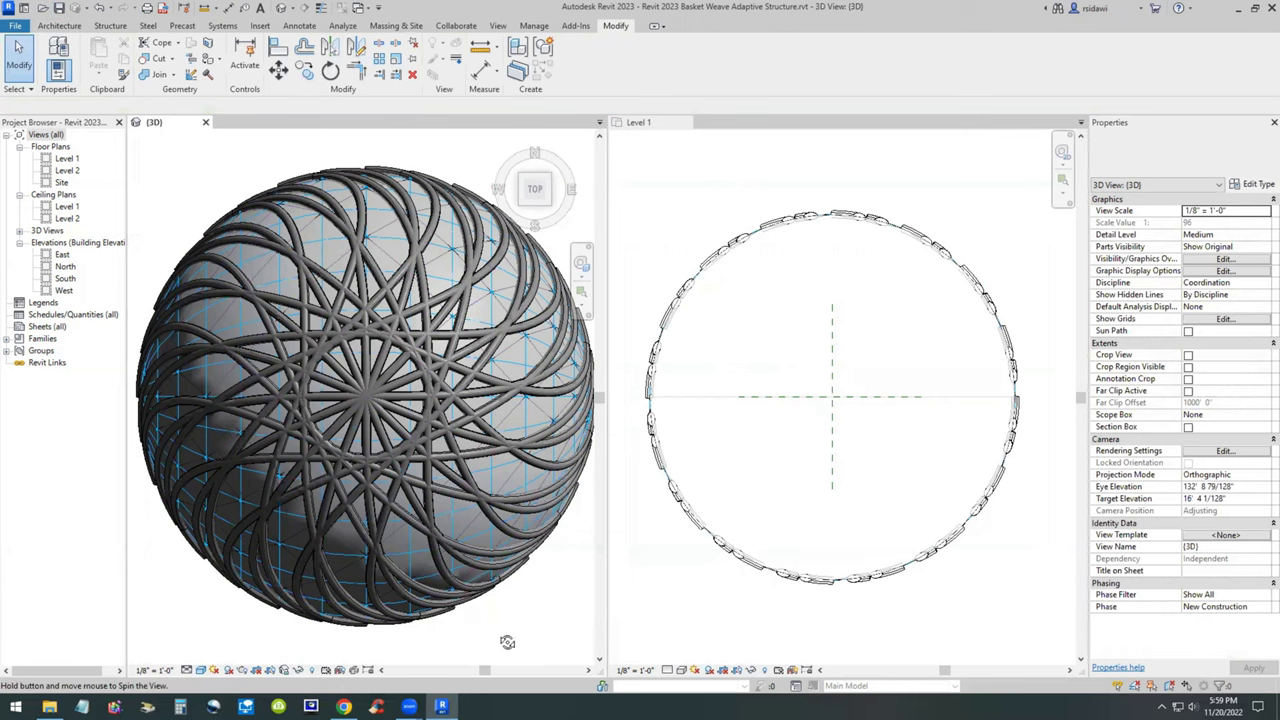
middle_click_drag(507, 639, 391, 488, "shift")
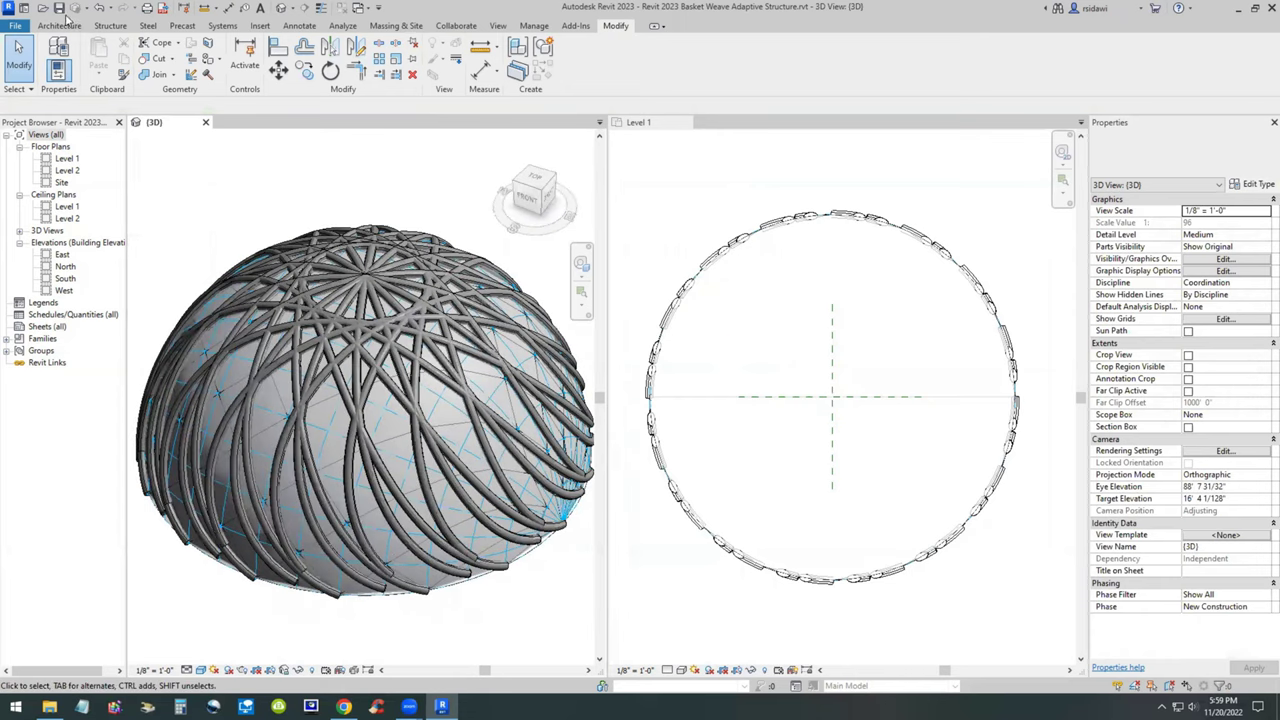
left_click(17, 27)
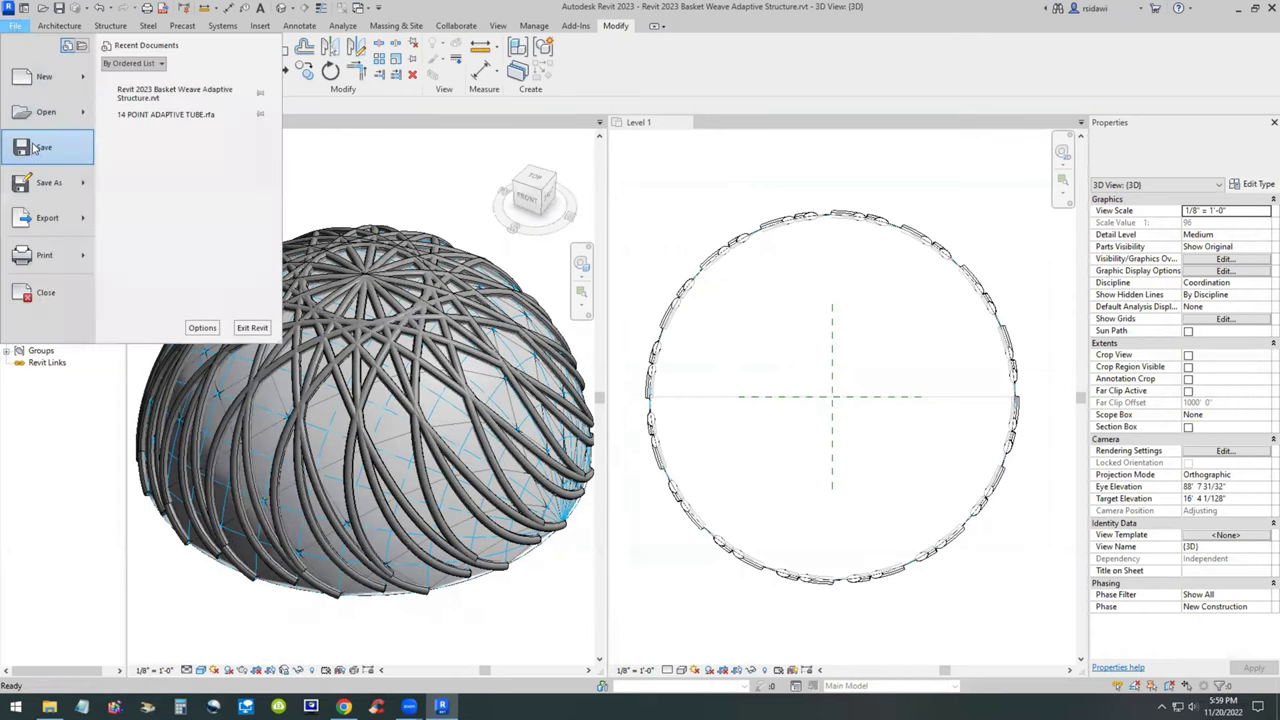
left_click(49, 182)
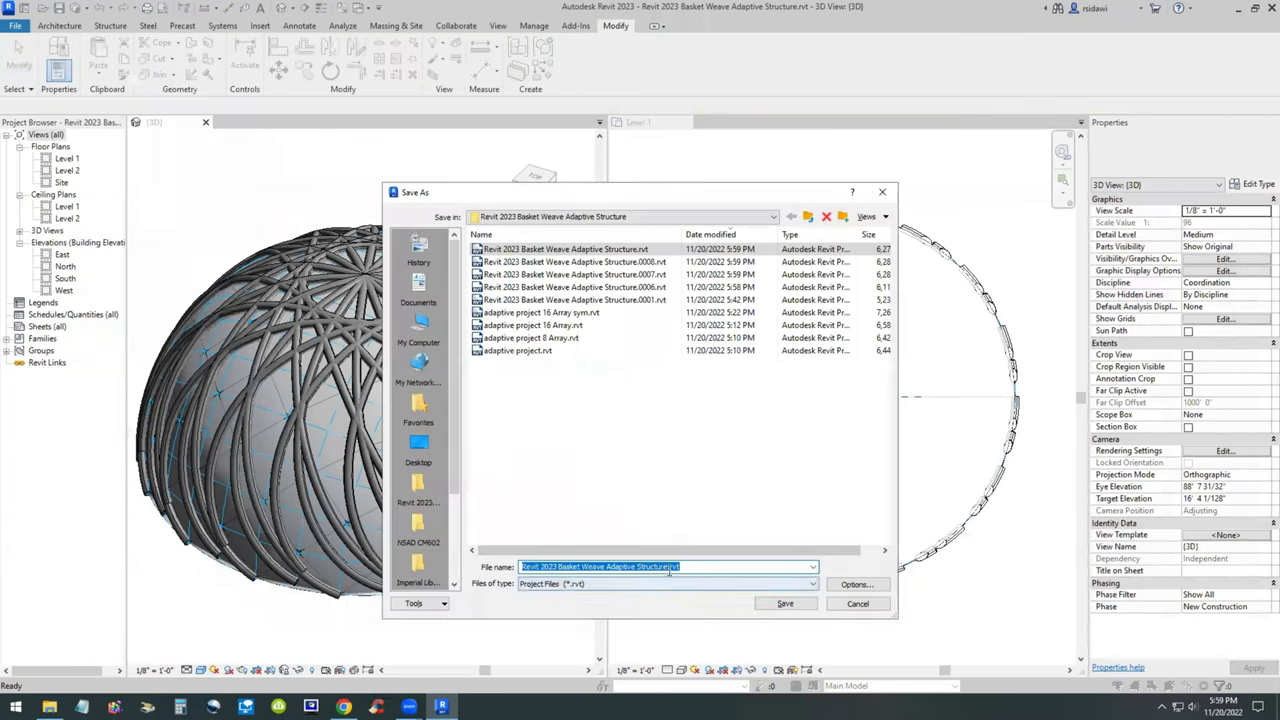
left_click(667, 566)
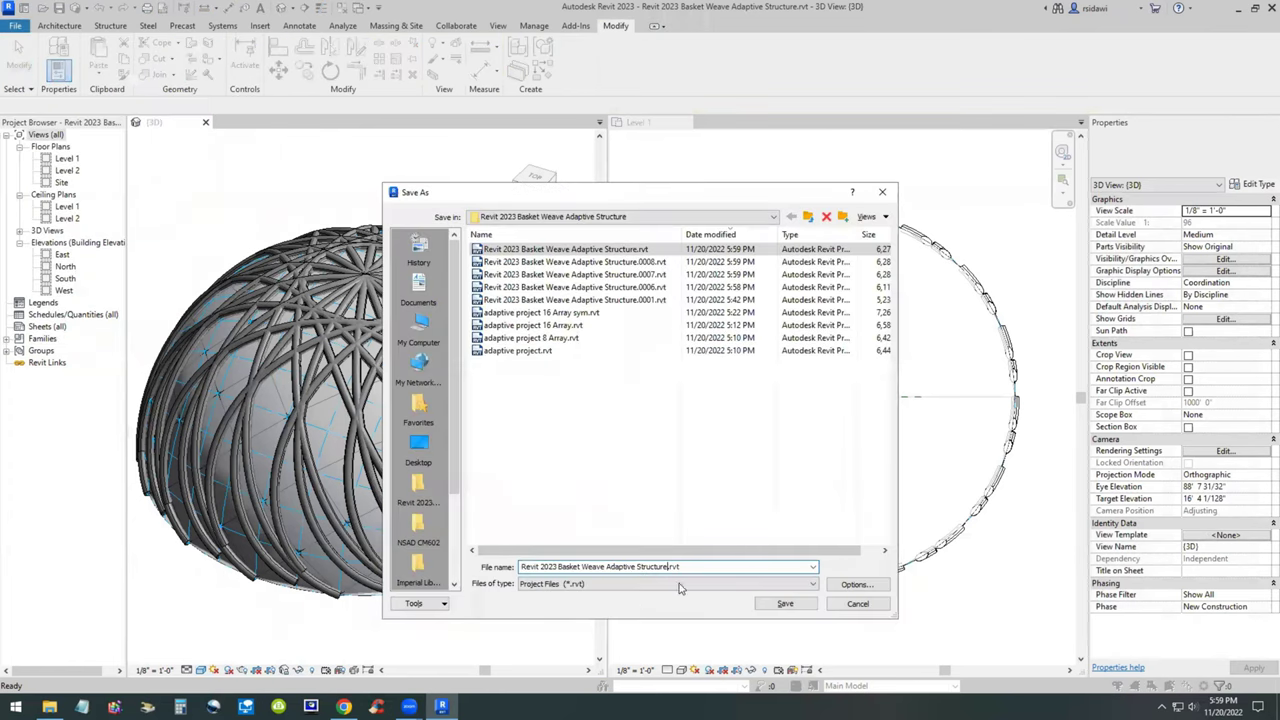
left_click(788, 604)
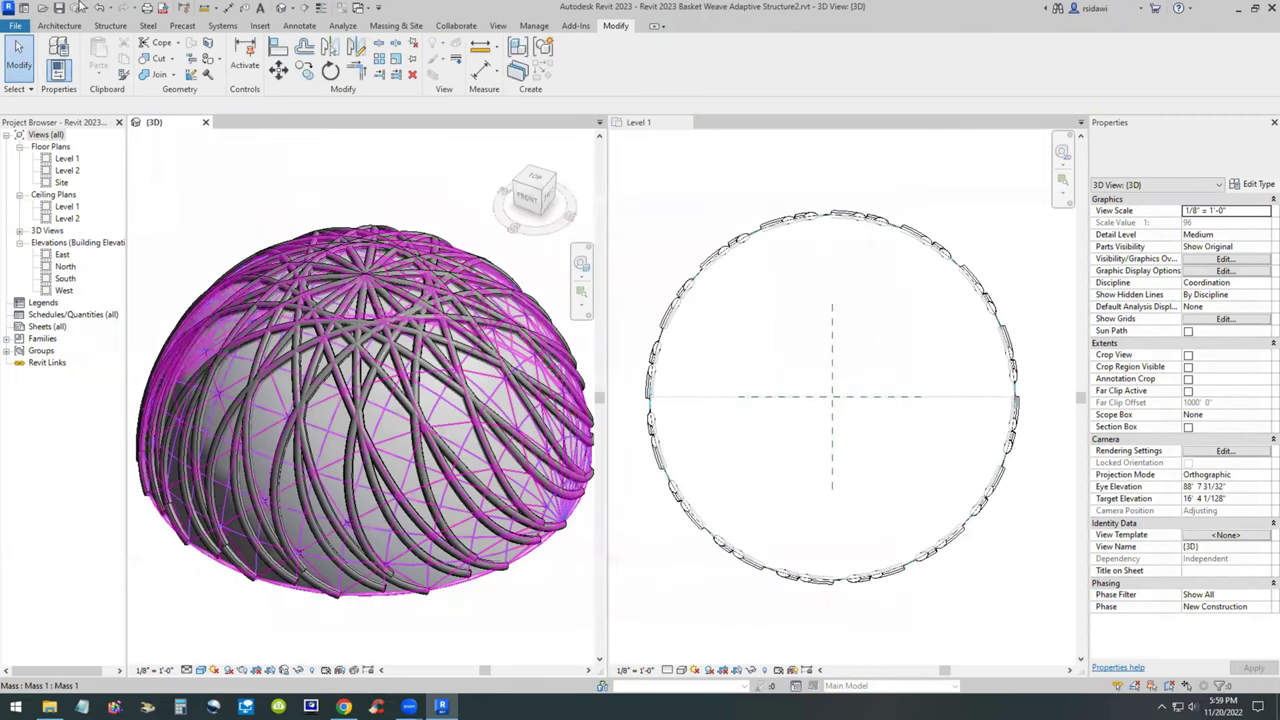
- Undo the weave, delete the extra tubes, and select the remaining tube in Level 1
left_click(100, 9)
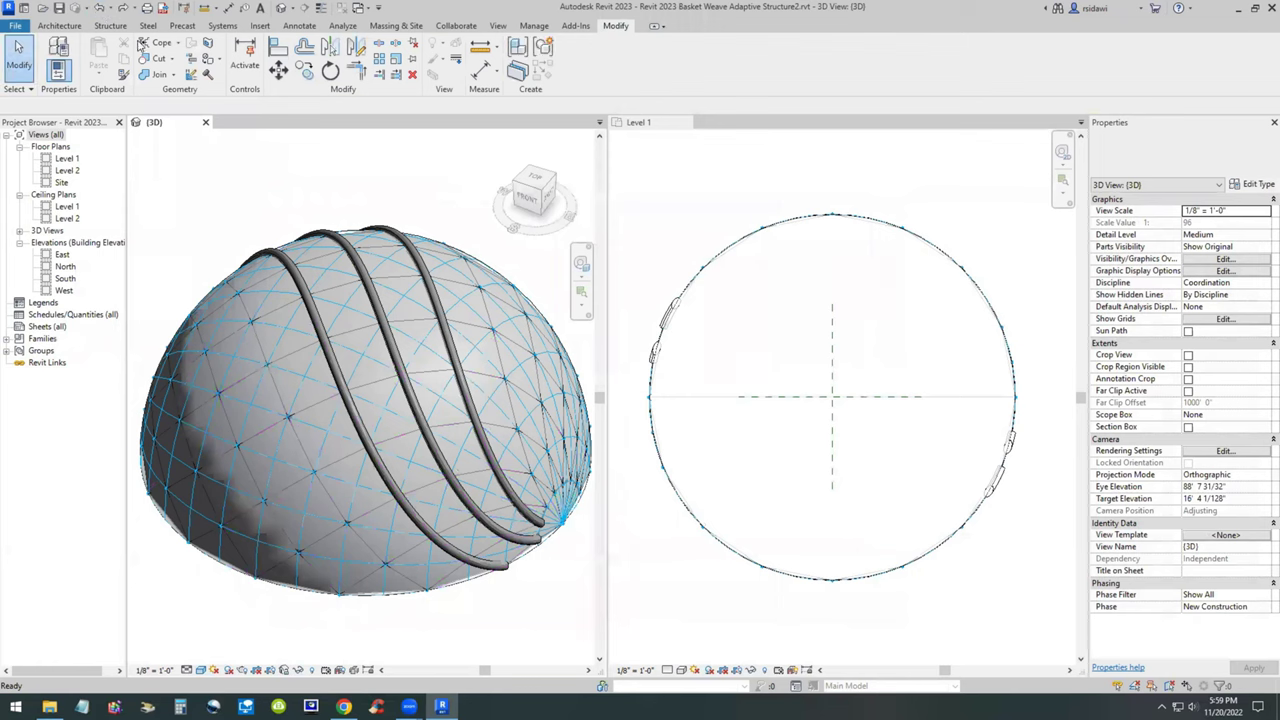
left_click(413, 256)
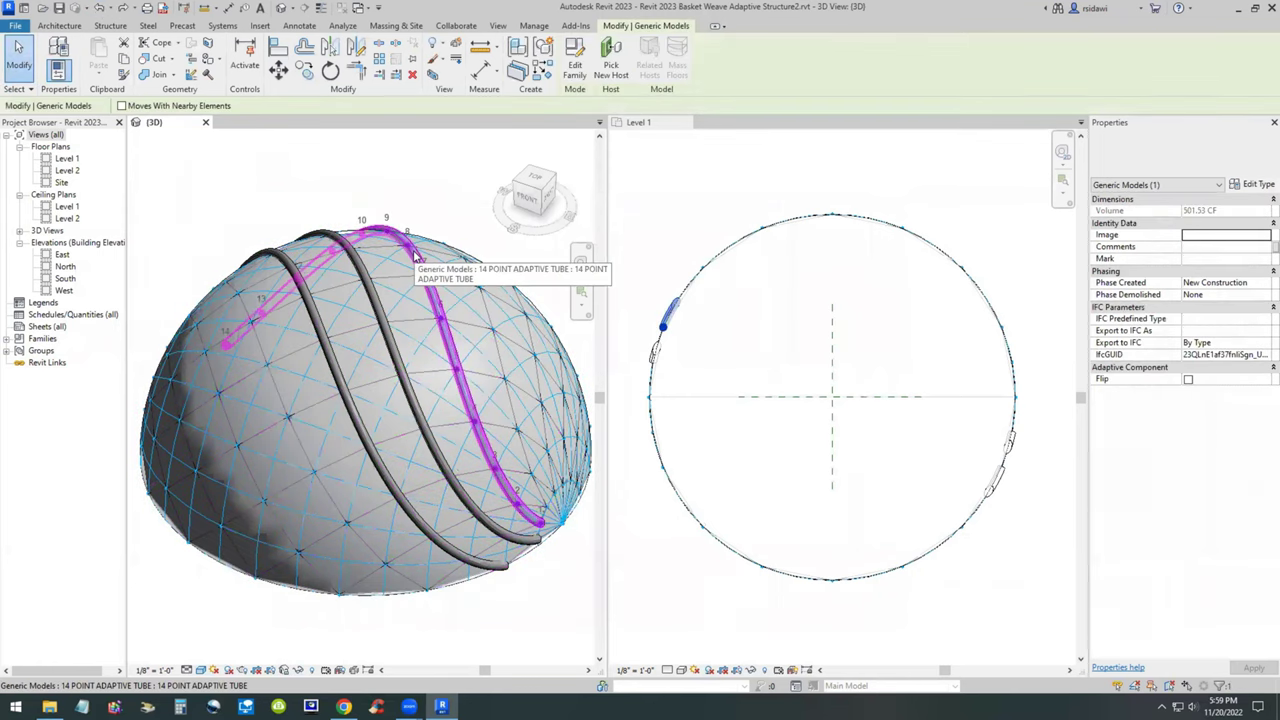
key("Delete")
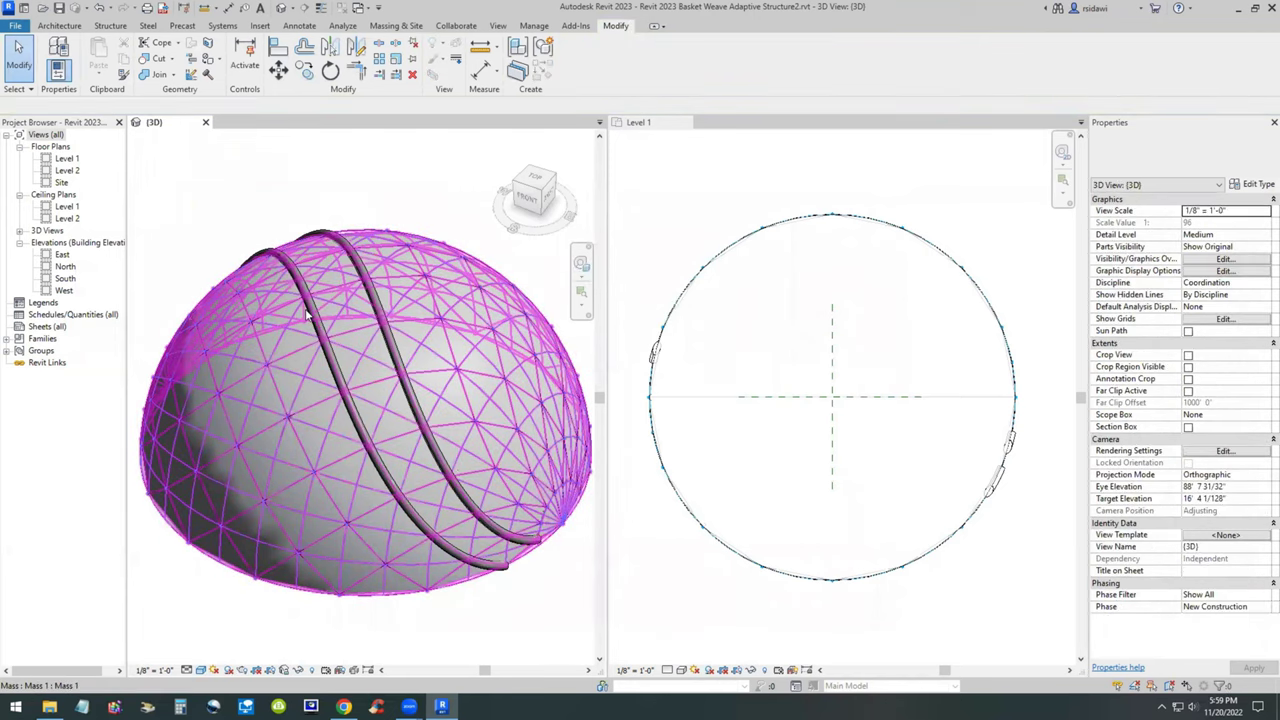
key("Delete")
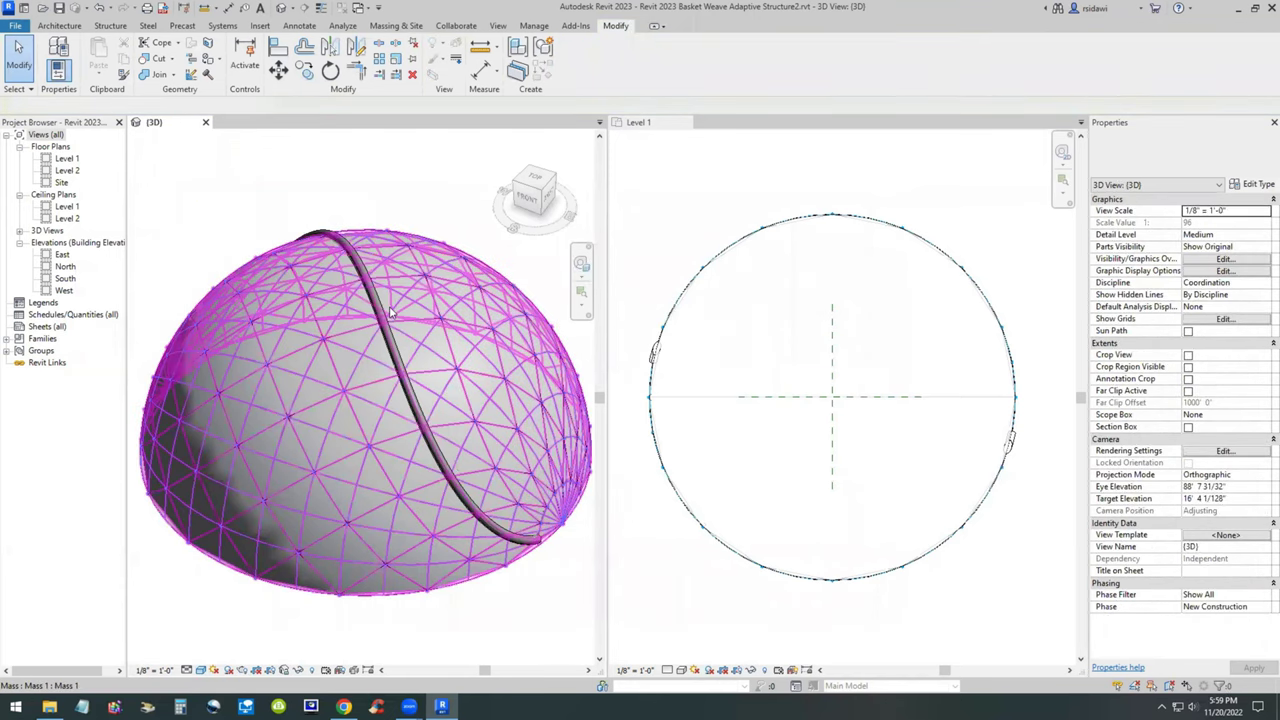
left_click(381, 318)
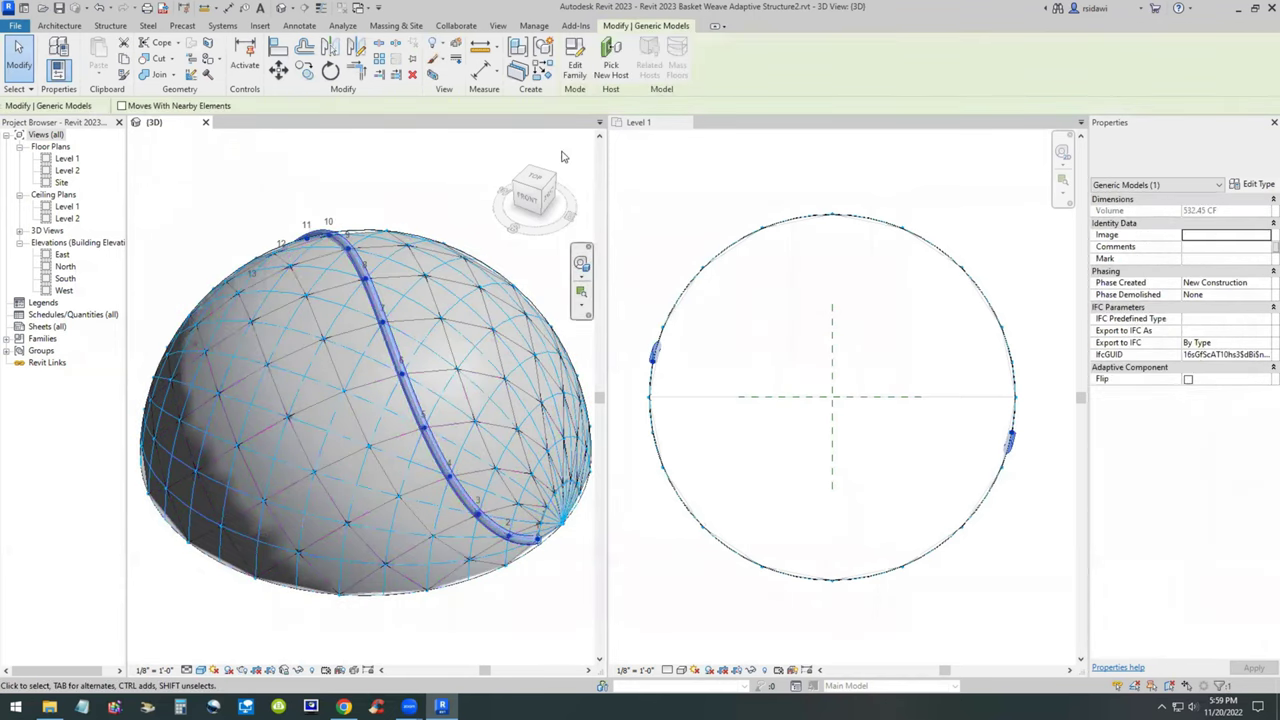
left_click(686, 183)
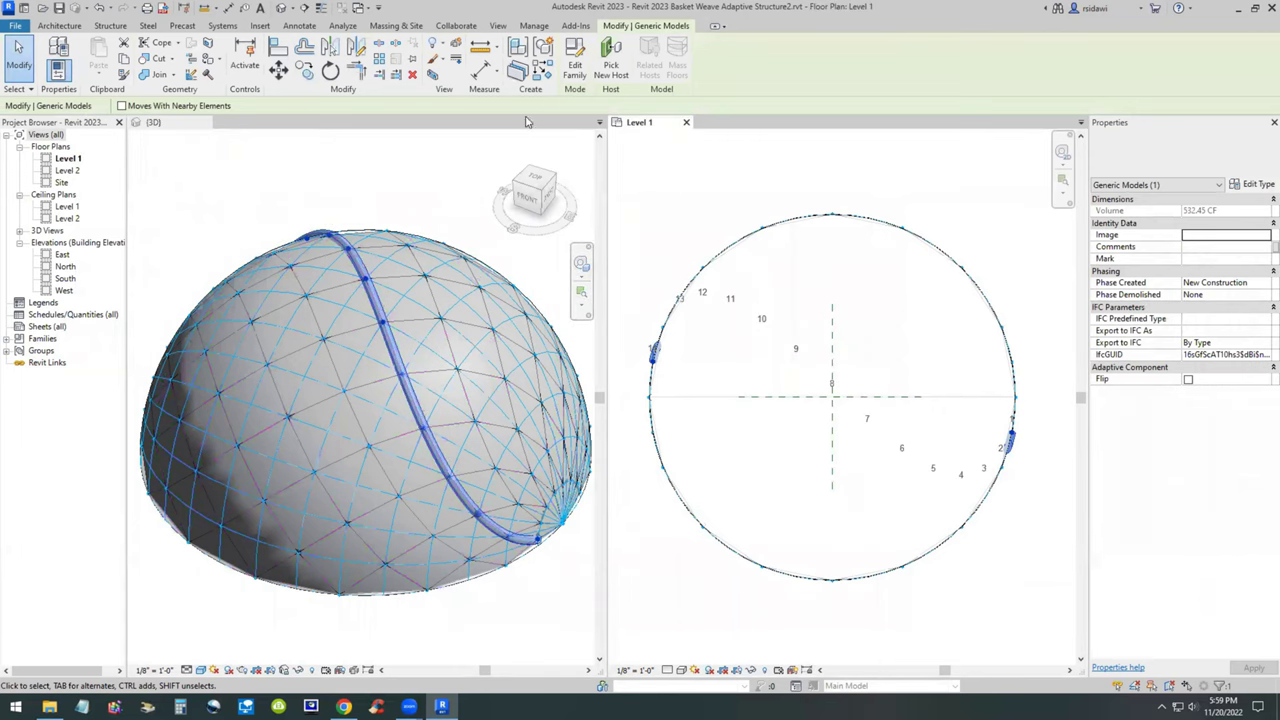
- Radially array the tube 32 times at 11.25° around the reference-plane intersection
left_click(379, 74)
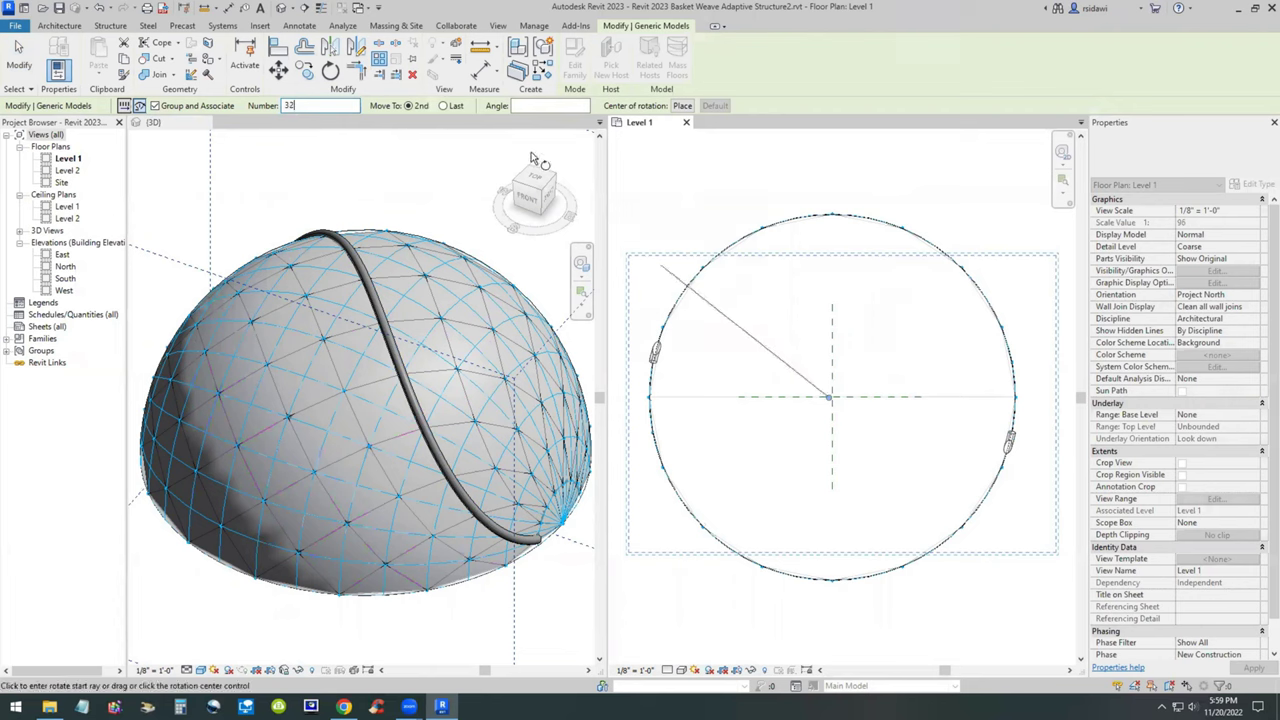
left_click(682, 105)
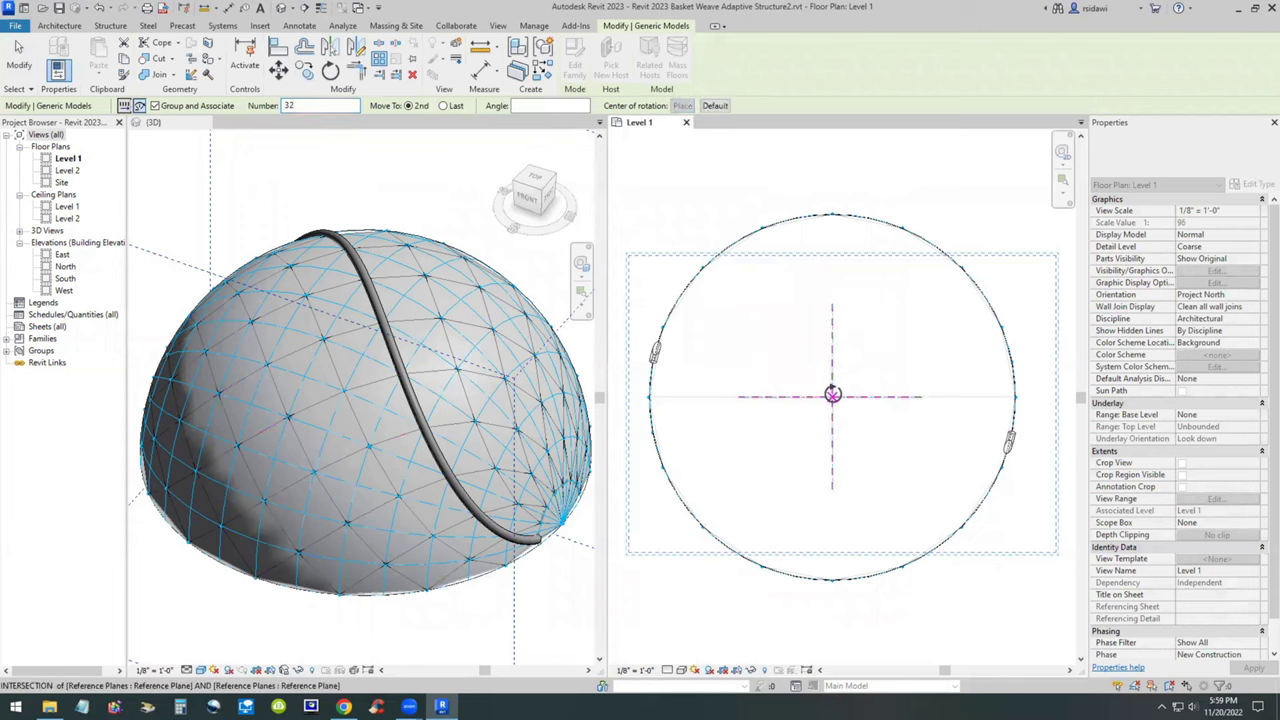
left_click(832, 394)
left_click(837, 324)
type("11")
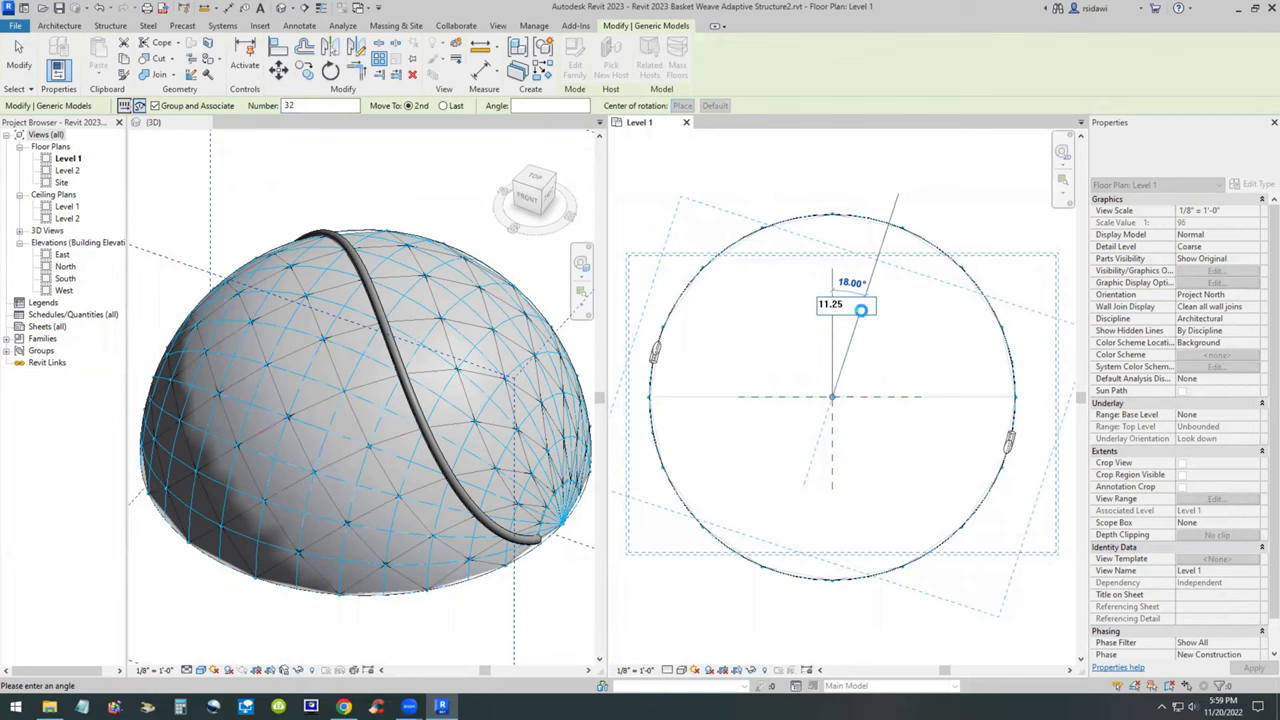
type(".25")
key("Return")
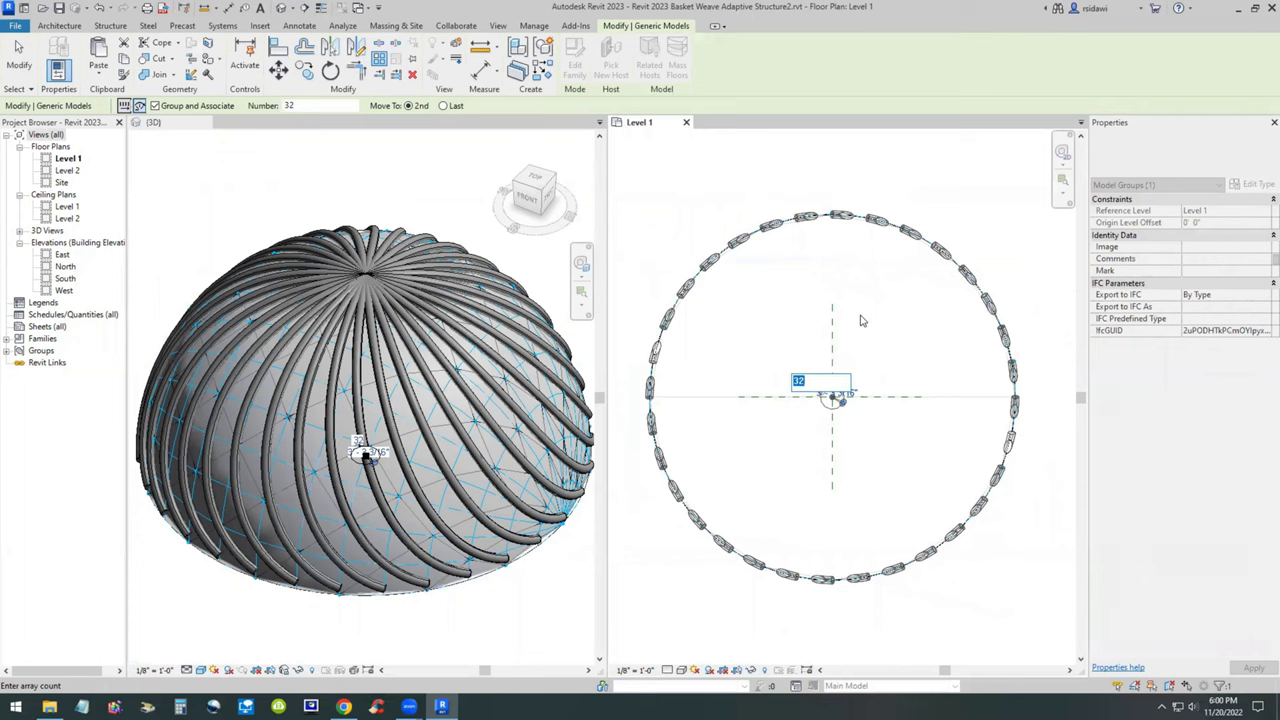
key("Return")
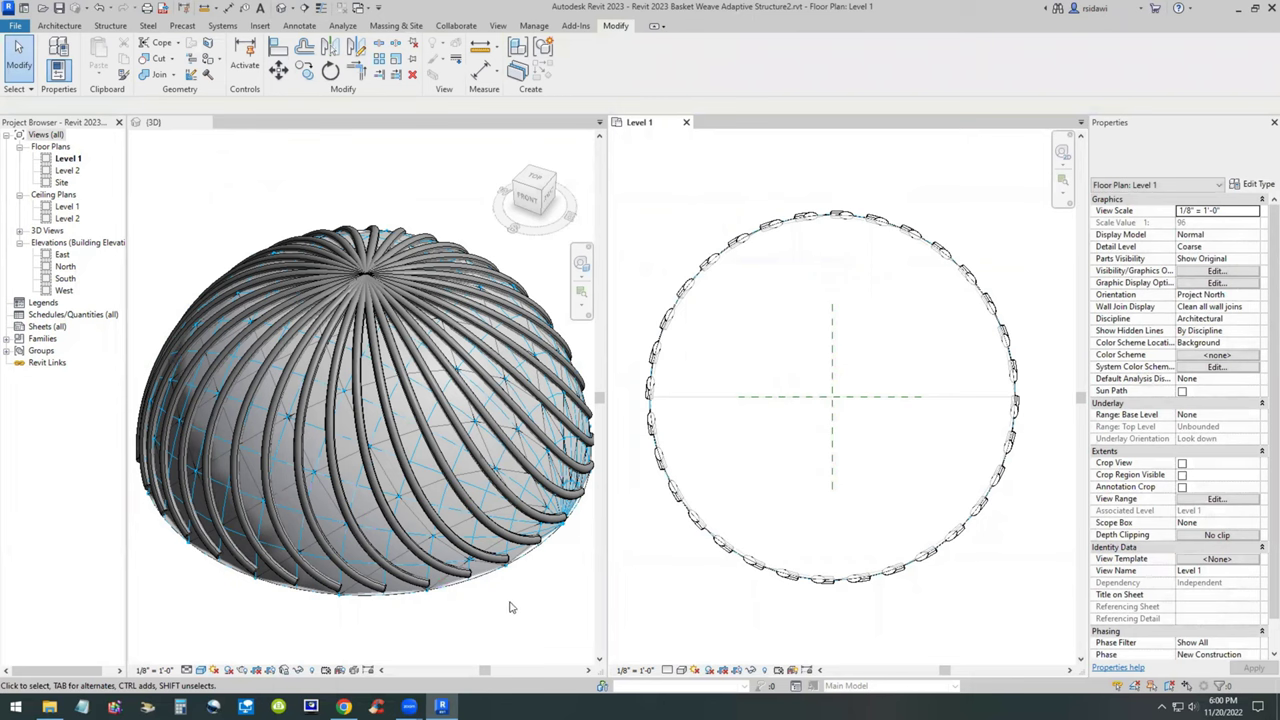
- Orbit the 3D view to a lower frontal angle and select the arrayed rib group in Level 1
left_click_drag(503, 582, 546, 575)
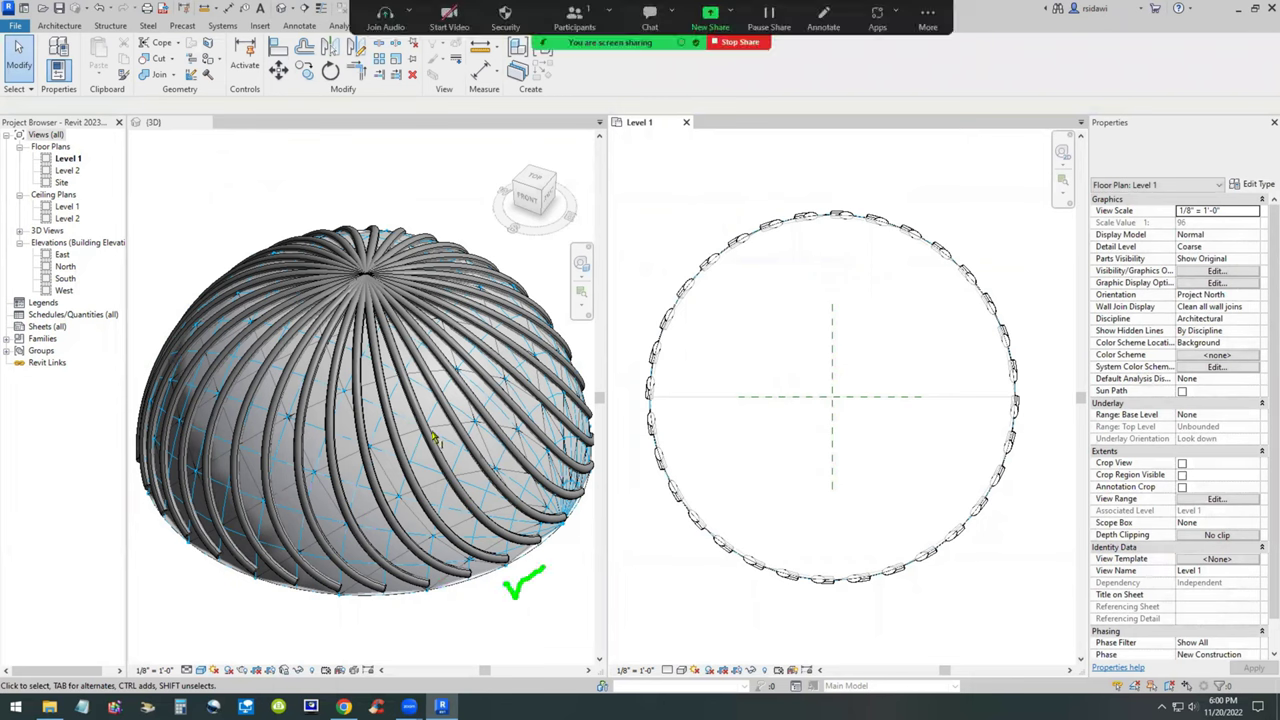
left_click(275, 605)
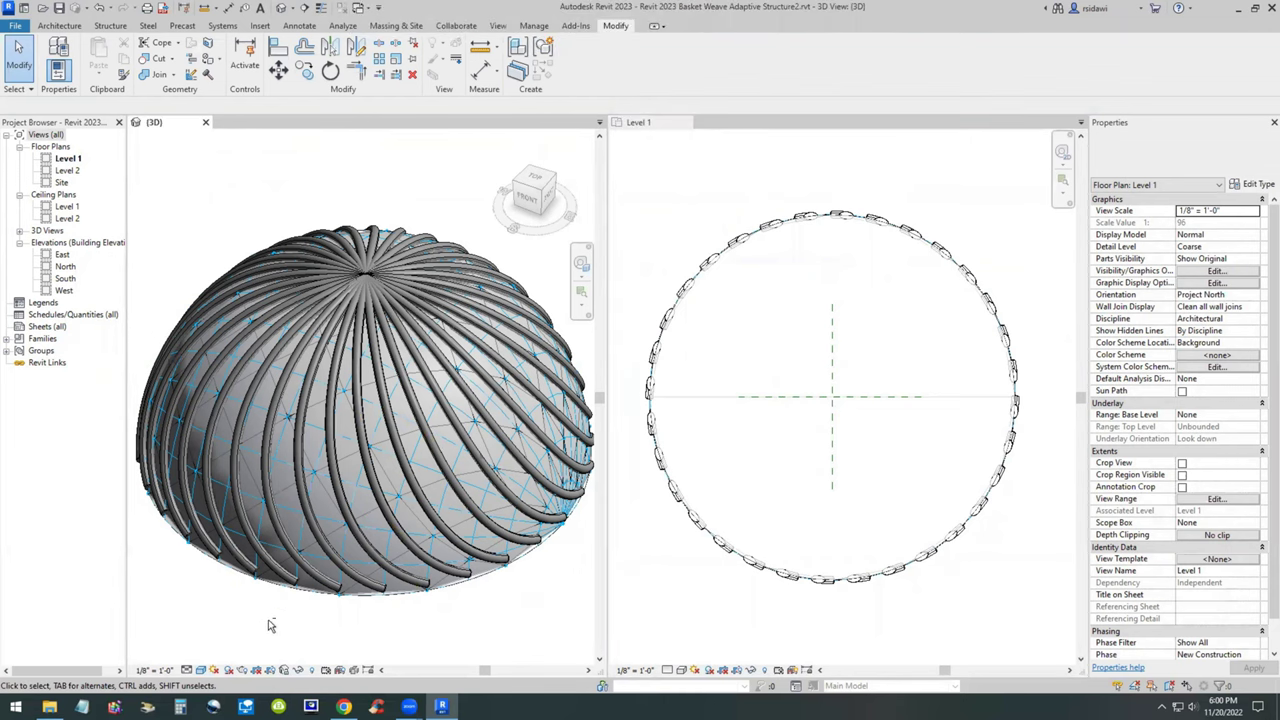
middle_click_drag(268, 625, 433, 628, "shift")
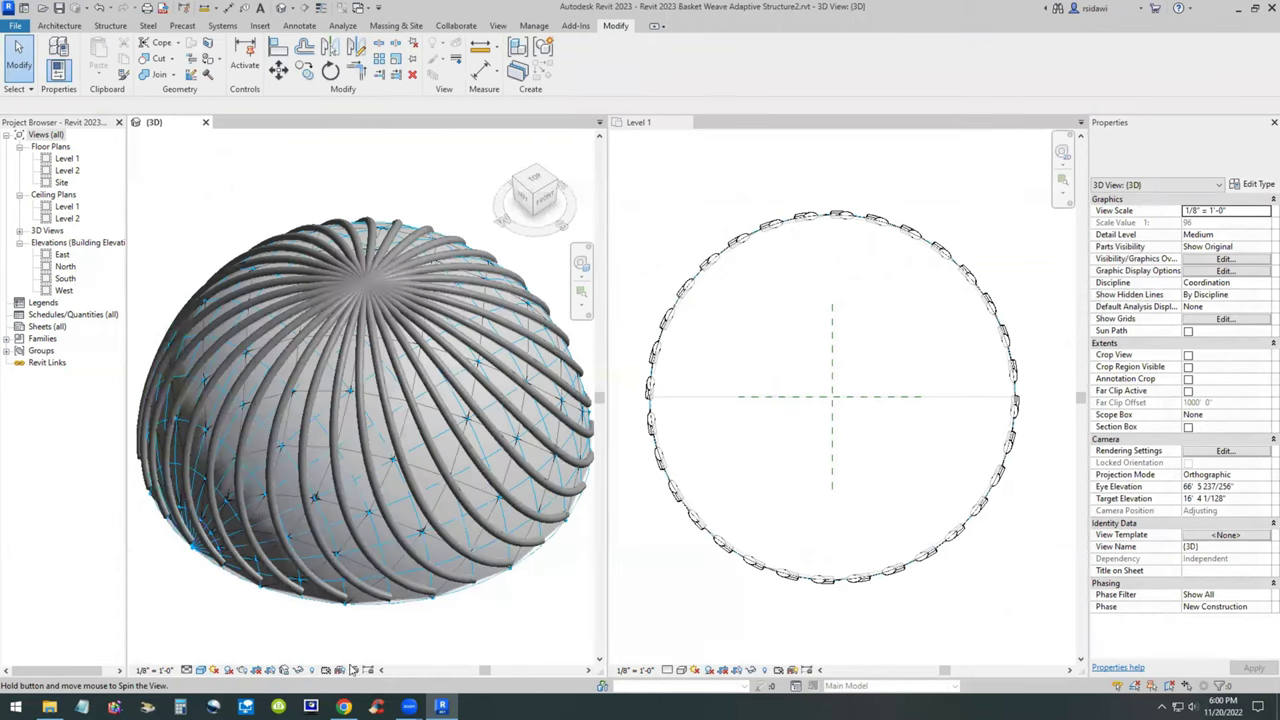
left_click(668, 587)
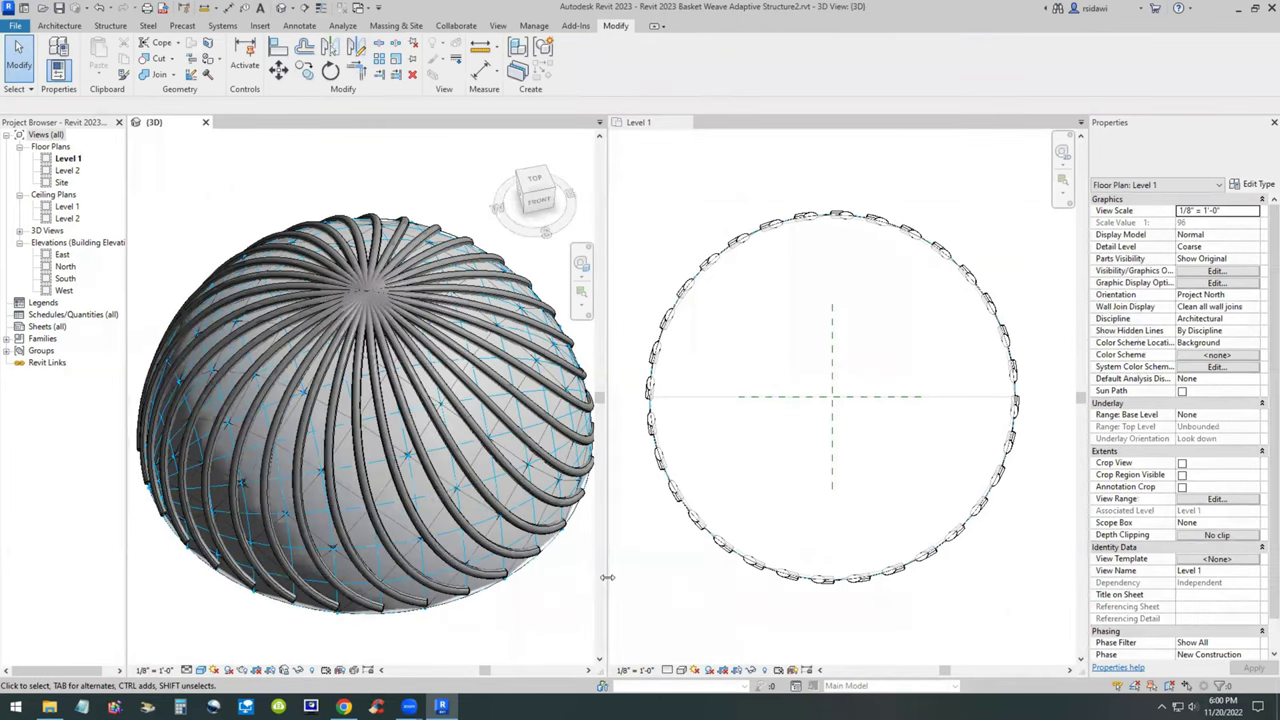
left_click(580, 588)
left_click(685, 556)
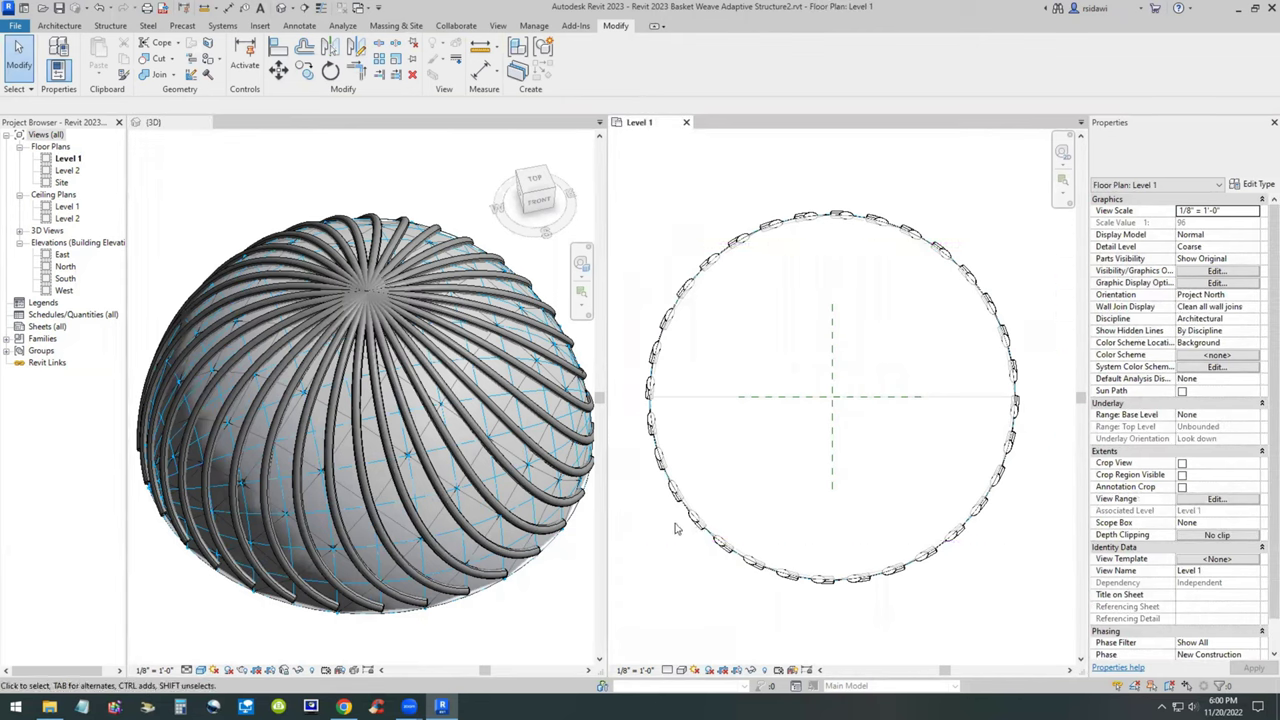
left_click(690, 522)
- Select every instance of the rib group in the entire project
right_click(696, 523)
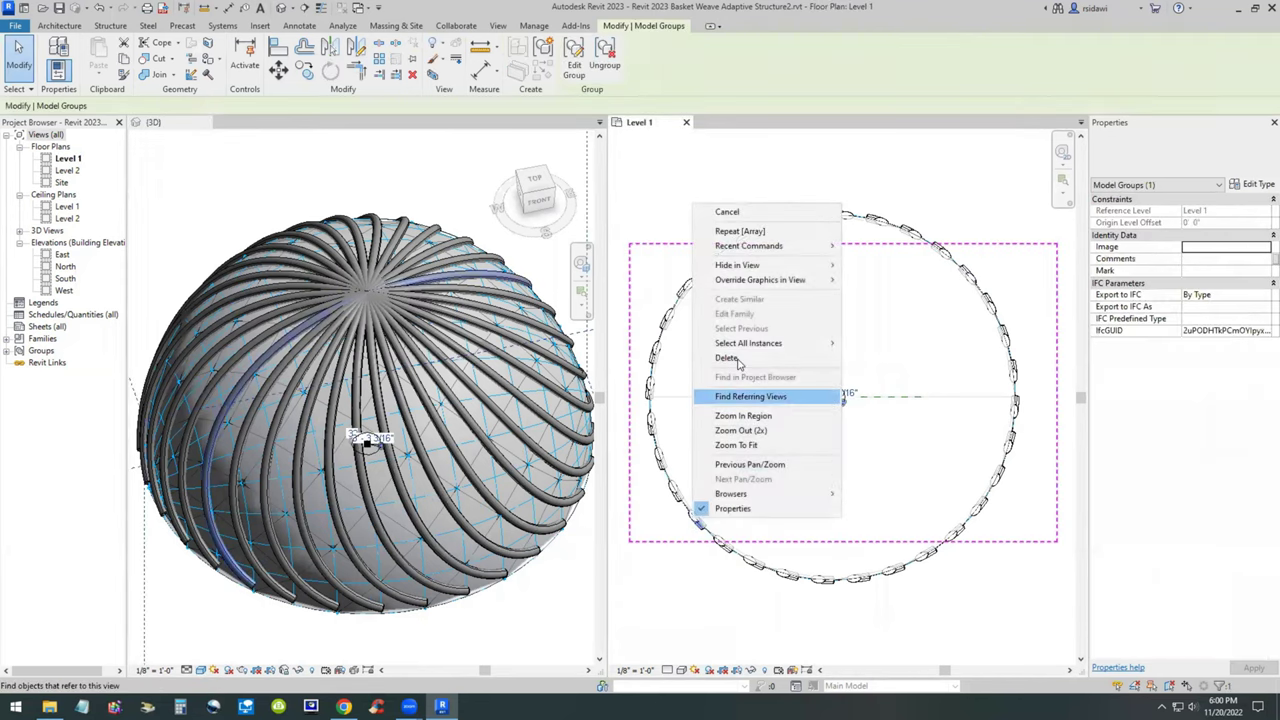
mouse_move(790, 343)
left_click(869, 363)
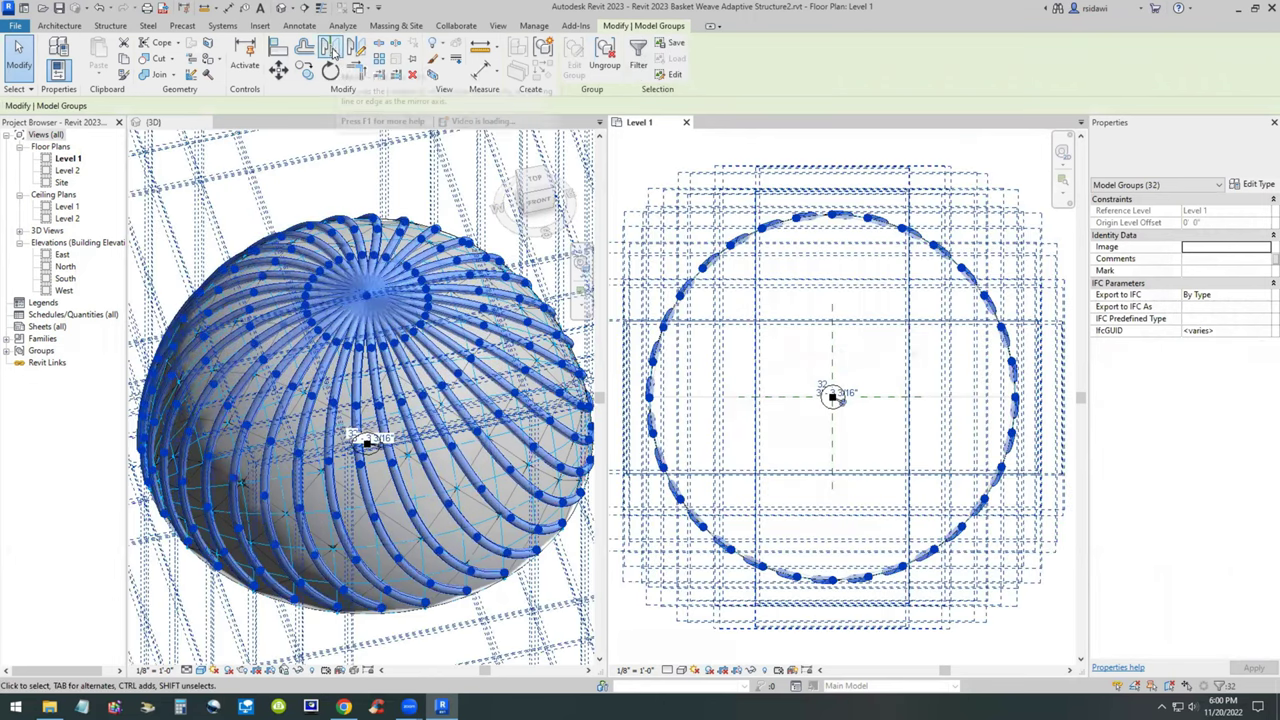
key("Escape")
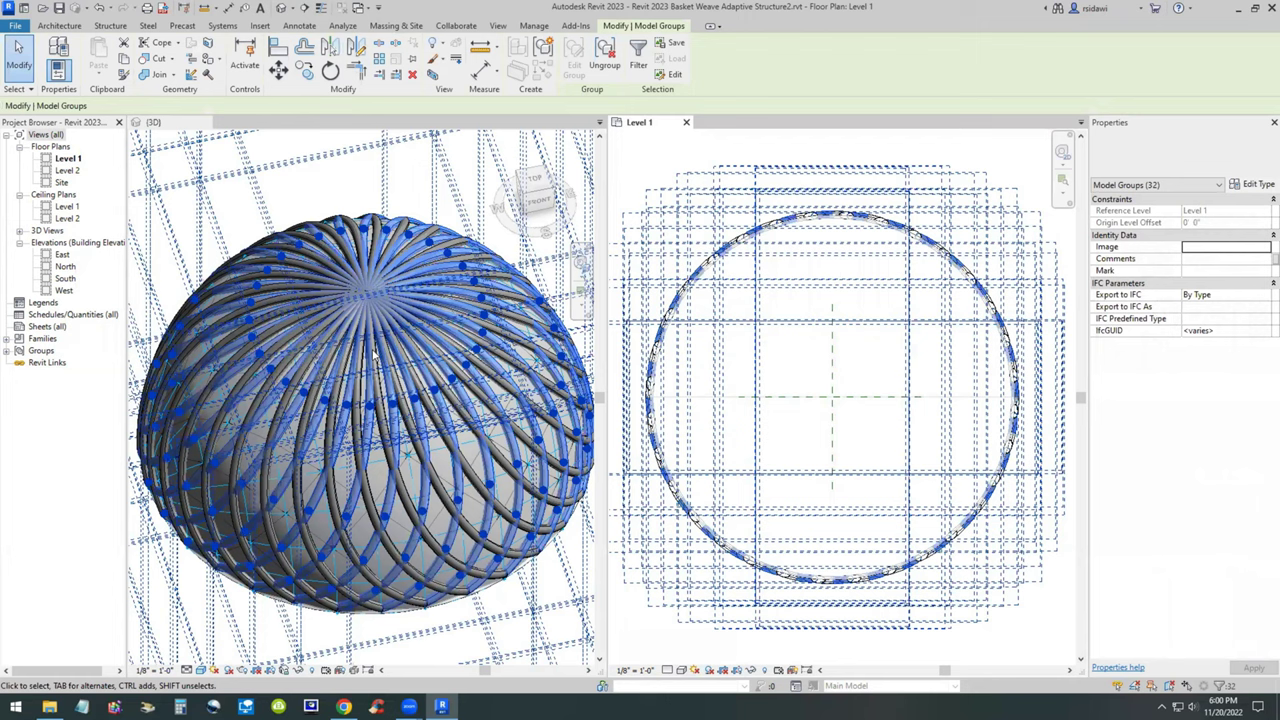
- Orbit the 3D view to a front view and drag the {3D} tab out into its own window
middle_click_drag(374, 350, 404, 432, "shift")
left_click(417, 575)
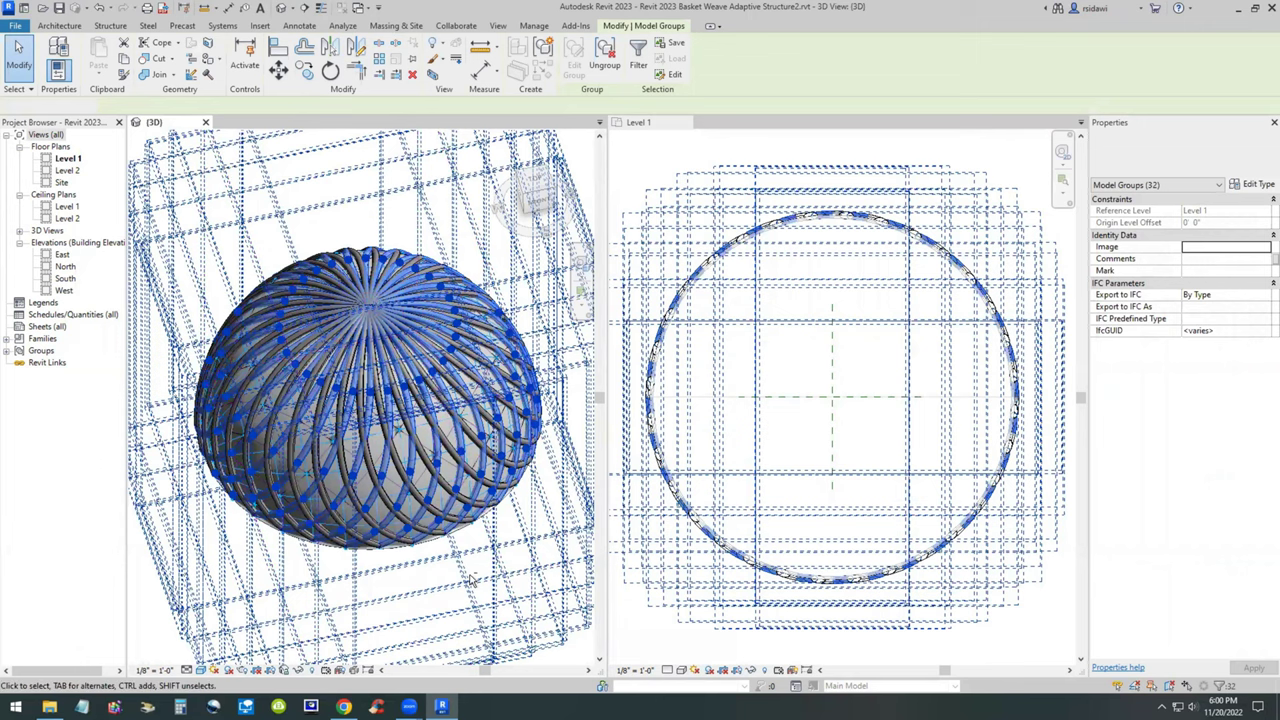
mouse_move(457, 568)
middle_mouse_down("shift")
mouse_move(414, 563)
mouse_move(418, 623)
mouse_move(462, 605)
middle_mouse_up("shift")
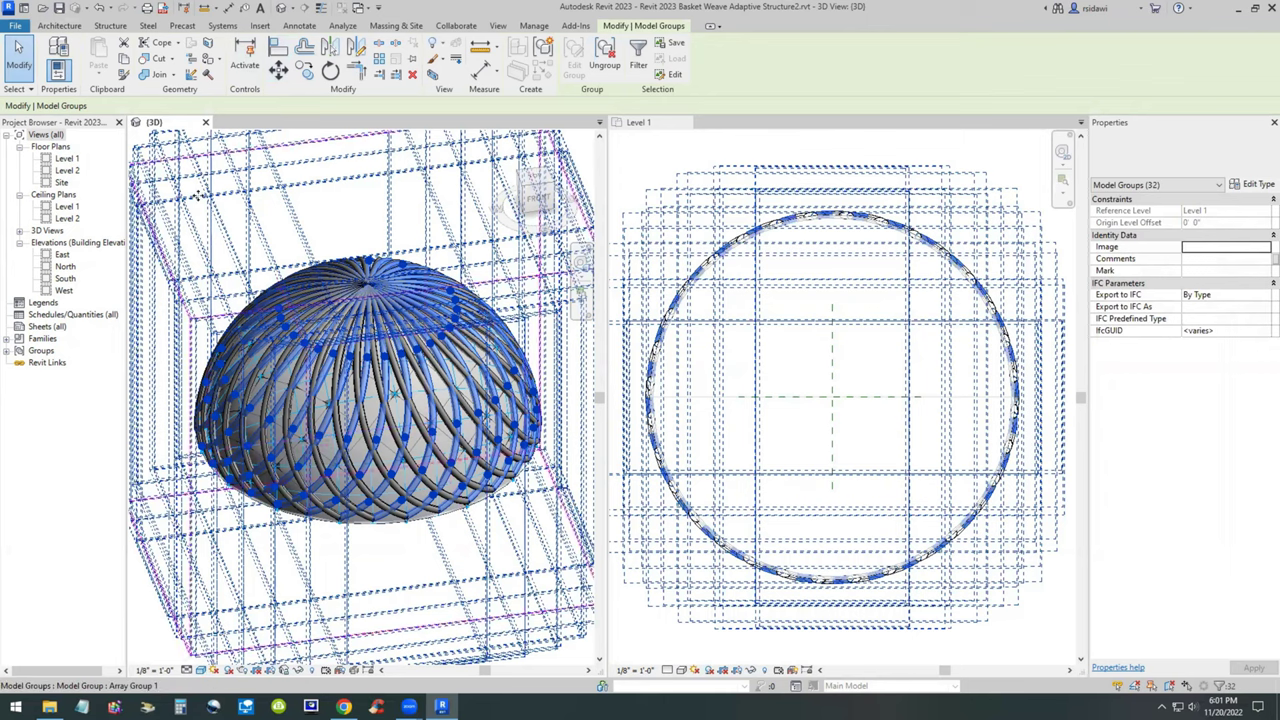
left_click_drag(174, 125, 325, 197)
- Maximize the floating 3D window and zoom in on a region framing the dome and its box
left_click(727, 193)
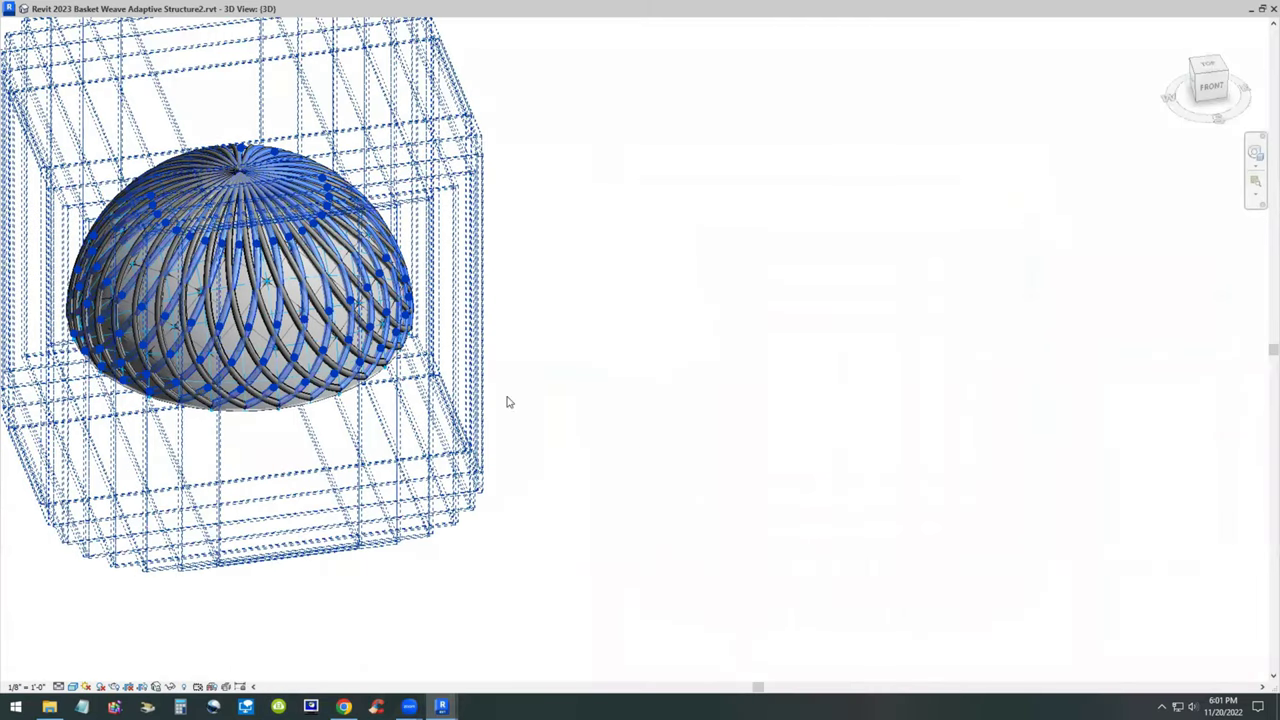
scroll(440, 388, "down", 3)
scroll(296, 612, "down", 1)
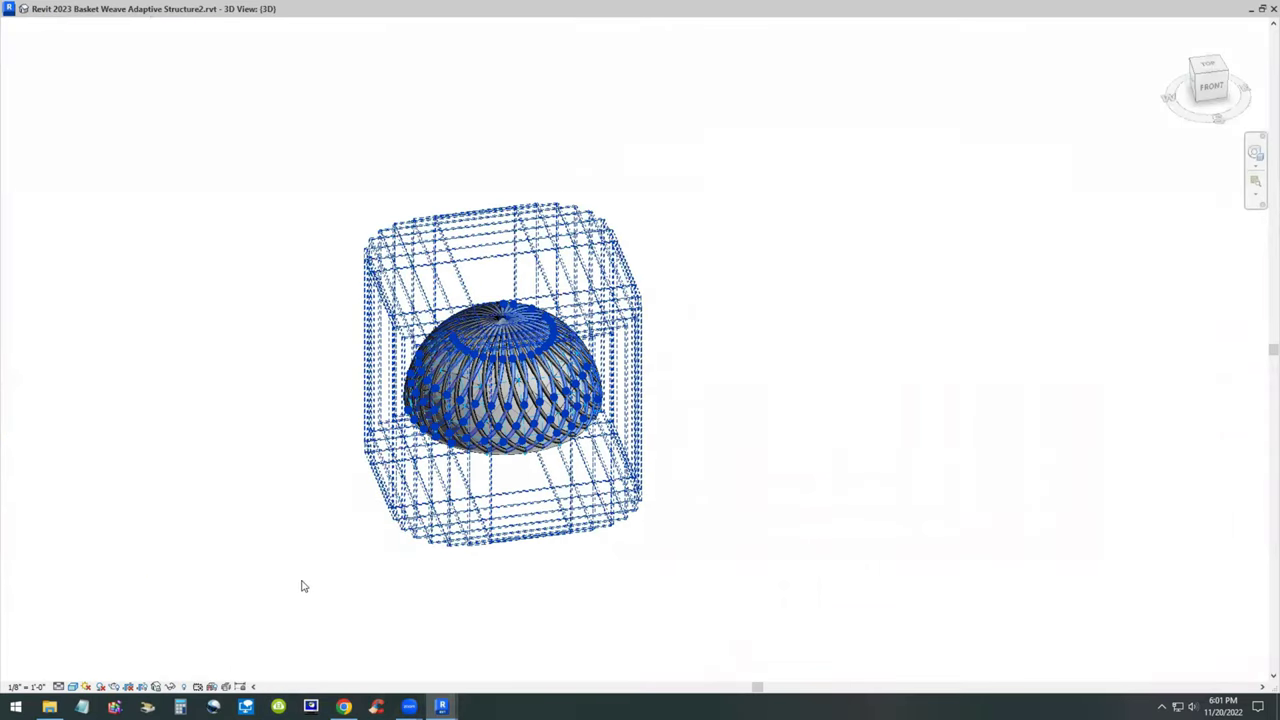
right_click(303, 580)
left_click(345, 483)
left_click_drag(303, 186, 712, 566)
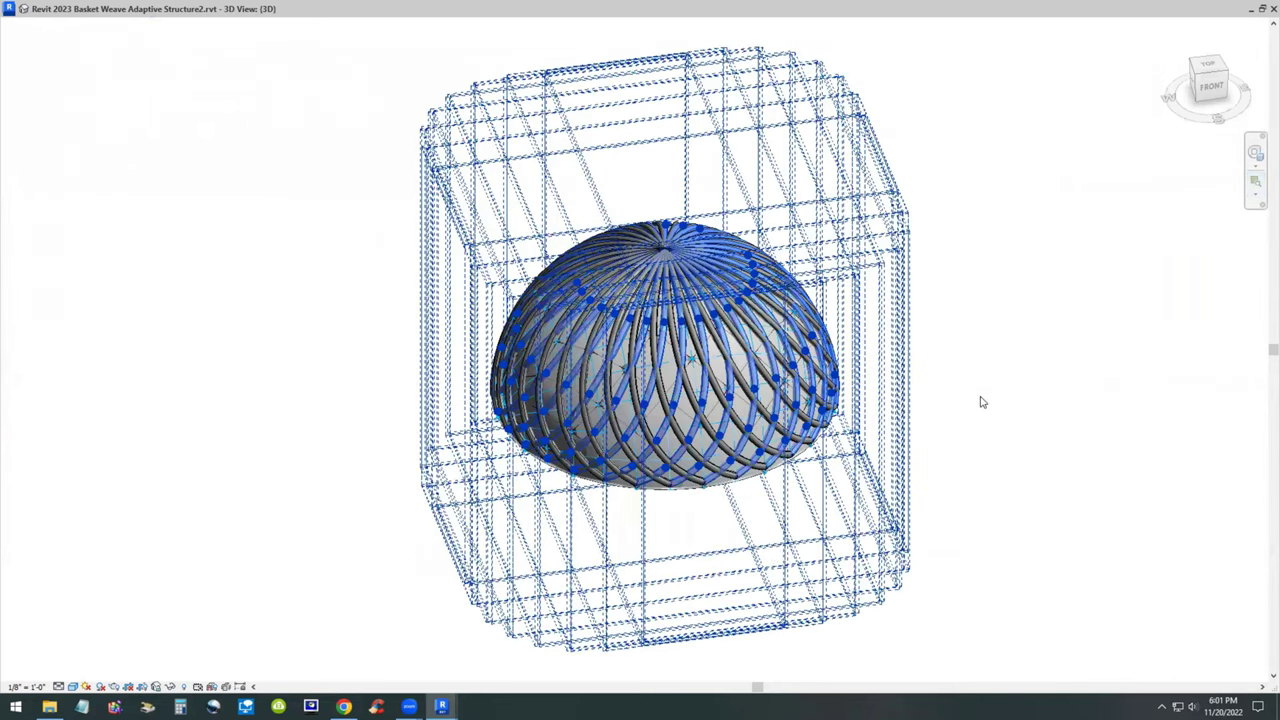
middle_click_drag(980, 400, 960, 417, "shift")
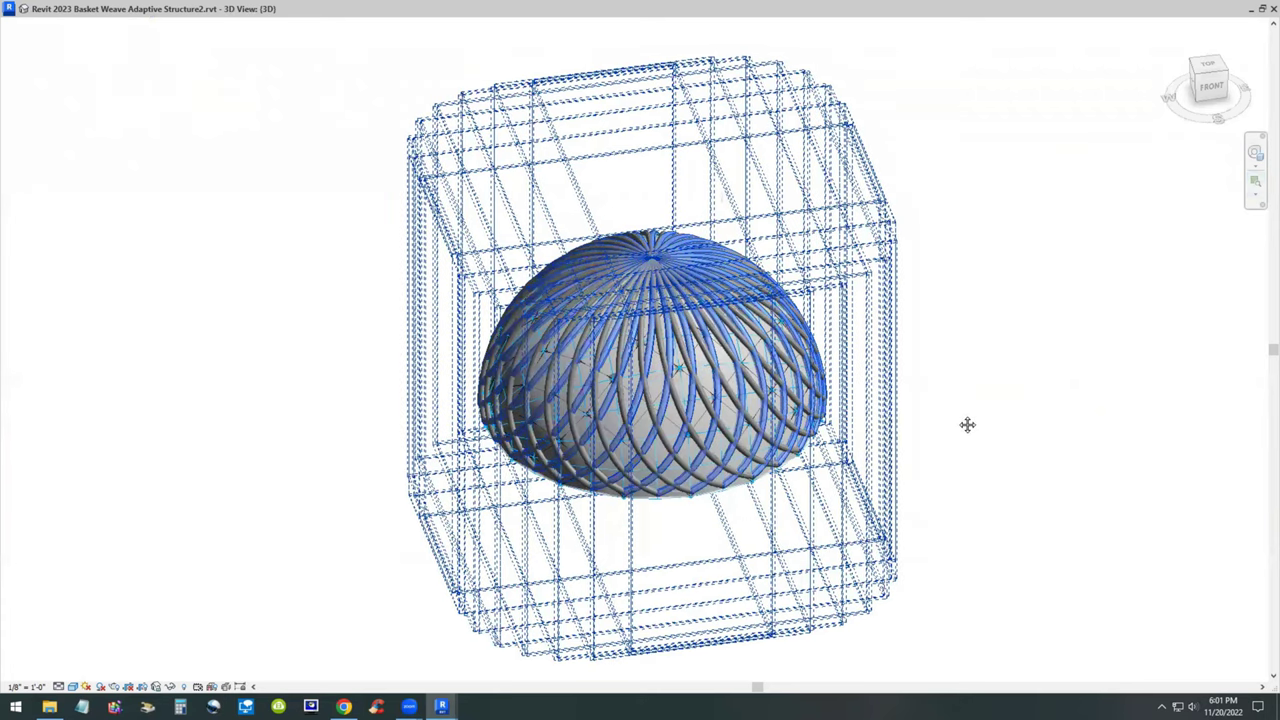
- Temporarily hide the box and dome surface with HI, then restore them with HR
key("h")
key("i")
key("h")
key("r")
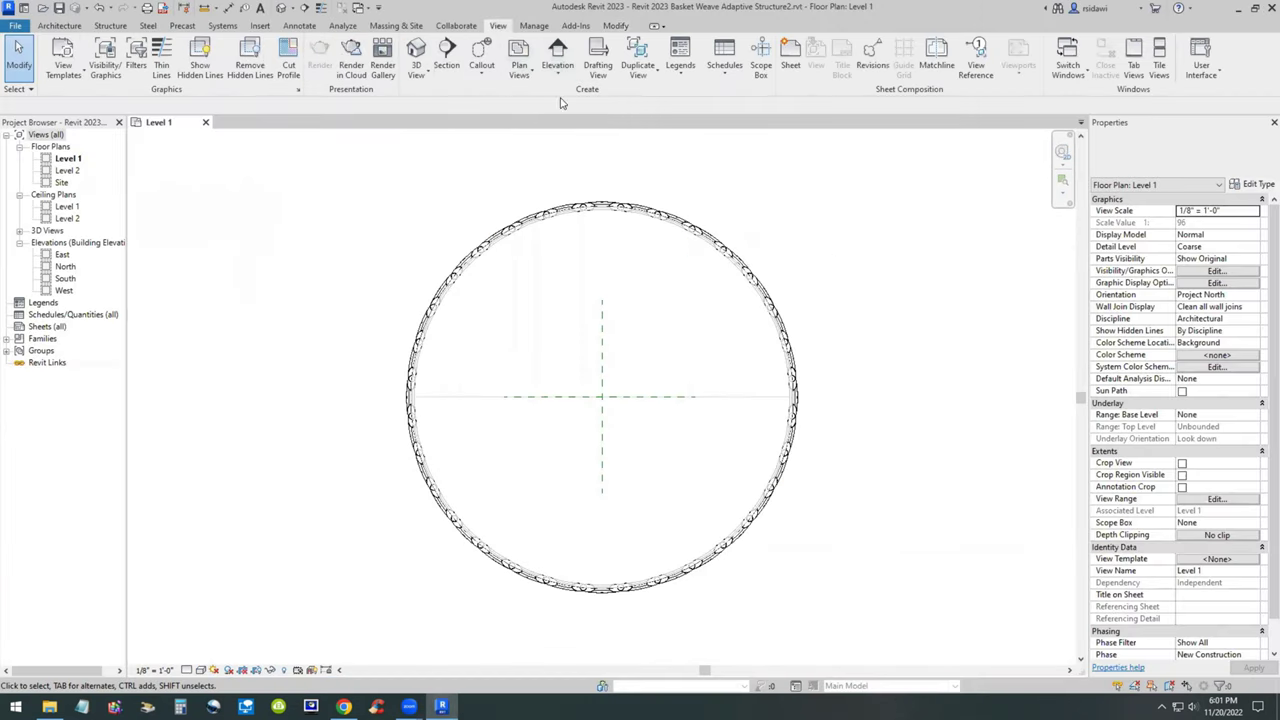
- Place a perspective camera from Level 1 with its eye at the dome centre and a target beyond
left_click(418, 77)
left_click(432, 120)
scroll(580, 308, "down", 2)
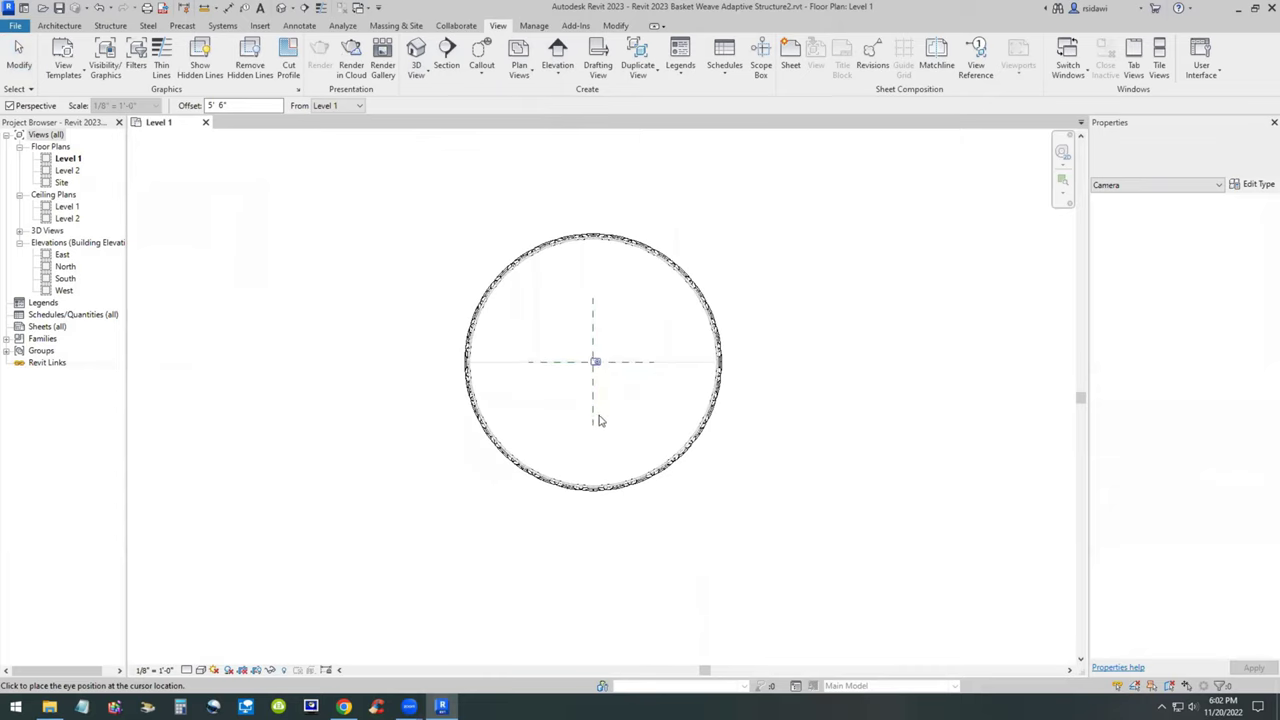
left_click(567, 469)
left_click(633, 249)
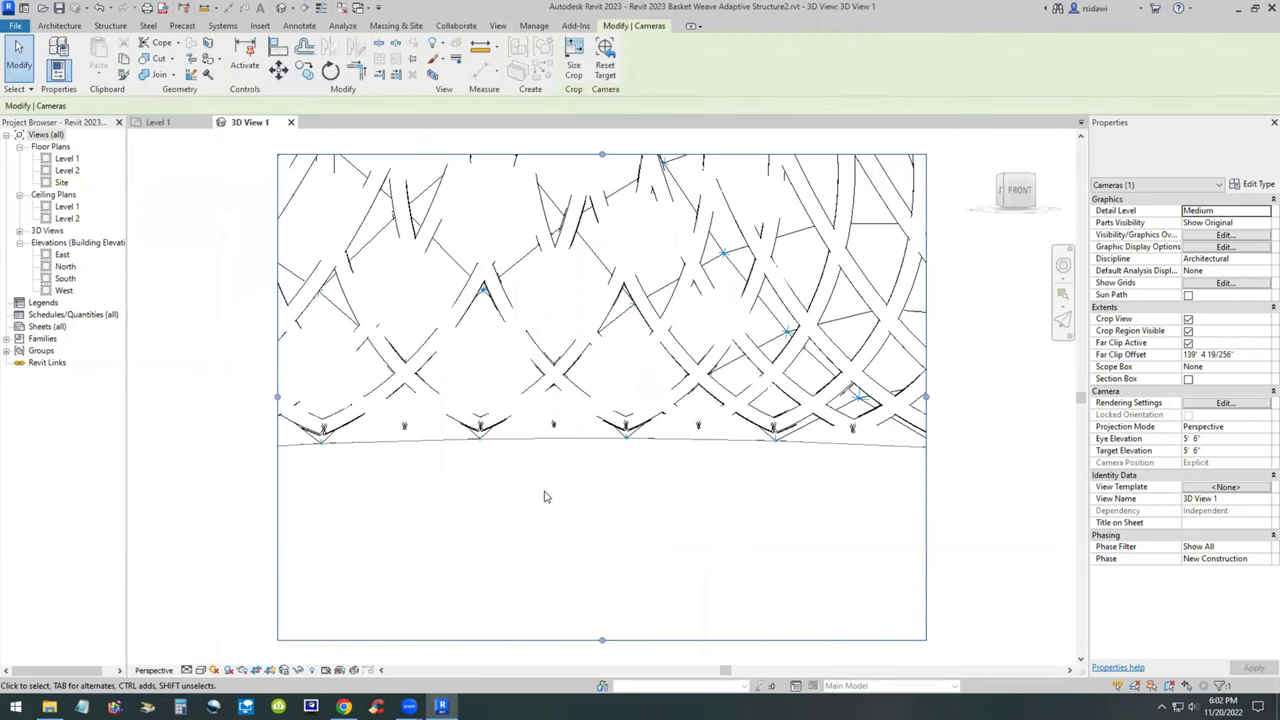
scroll(543, 494, "down", 3)
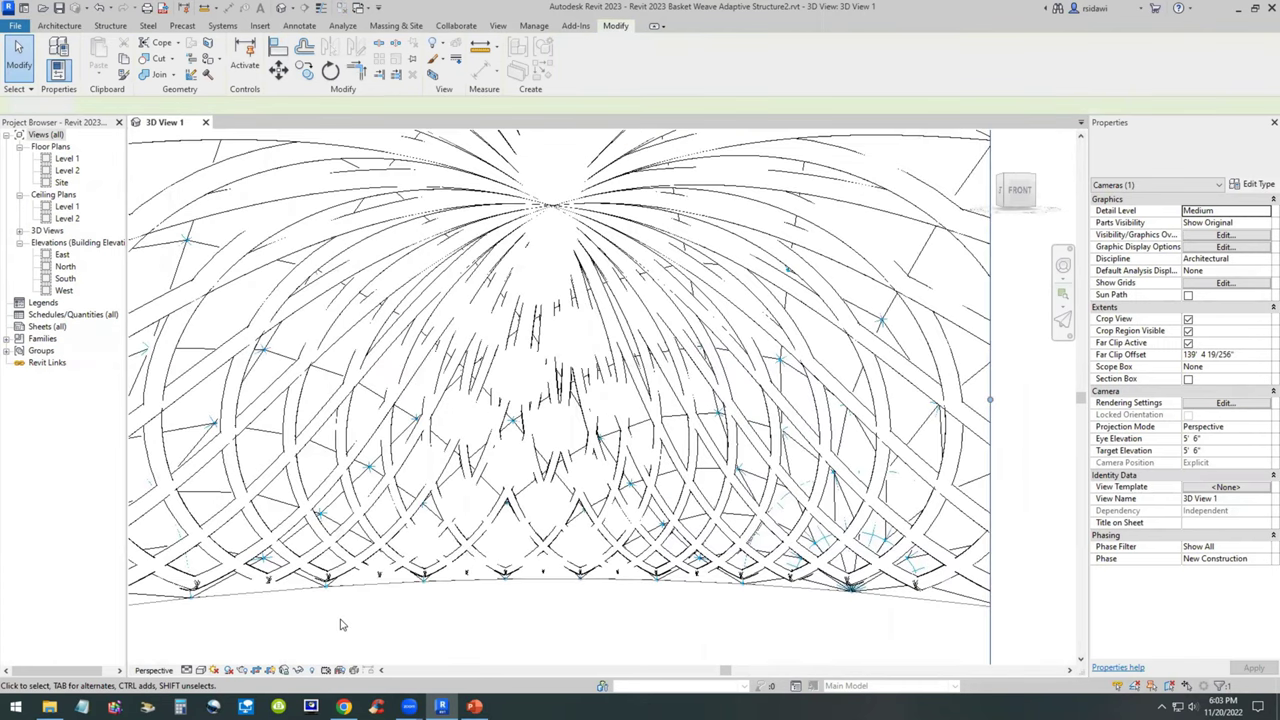
- Show the mass form in the camera view and set it to Fine detail with Realistic style
key("v")
key("v")
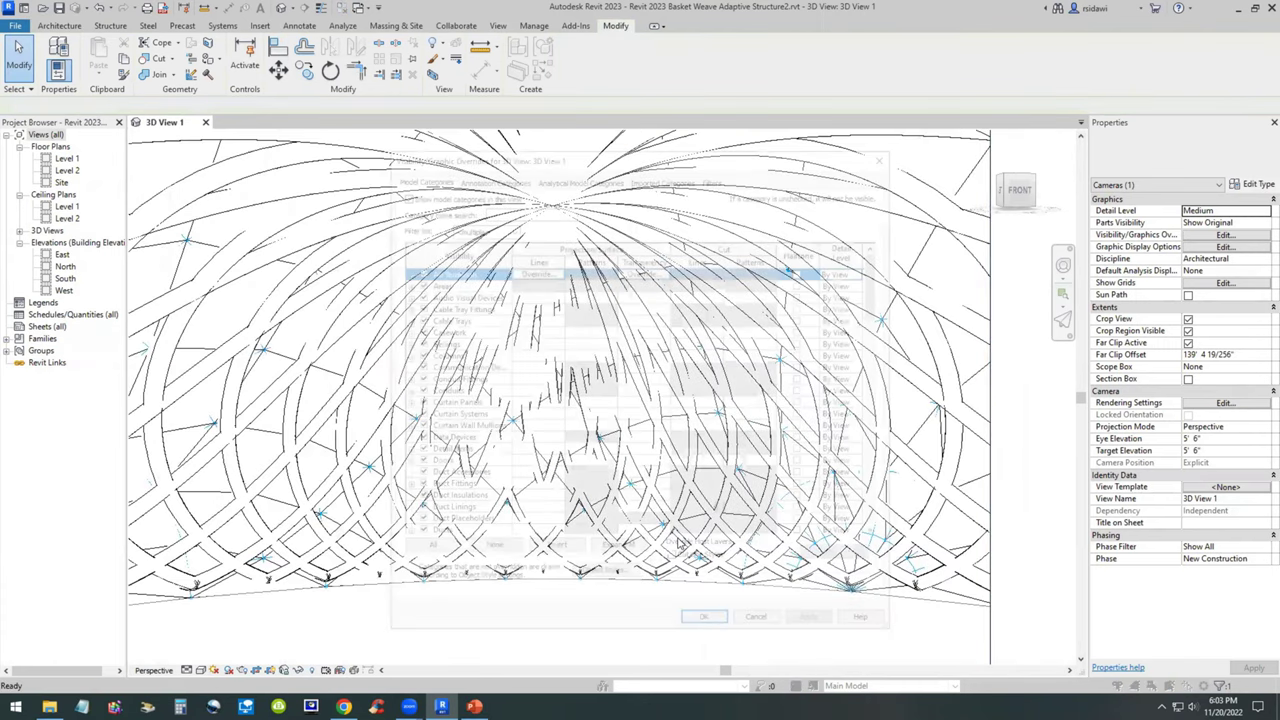
left_click_drag(880, 280, 880, 385)
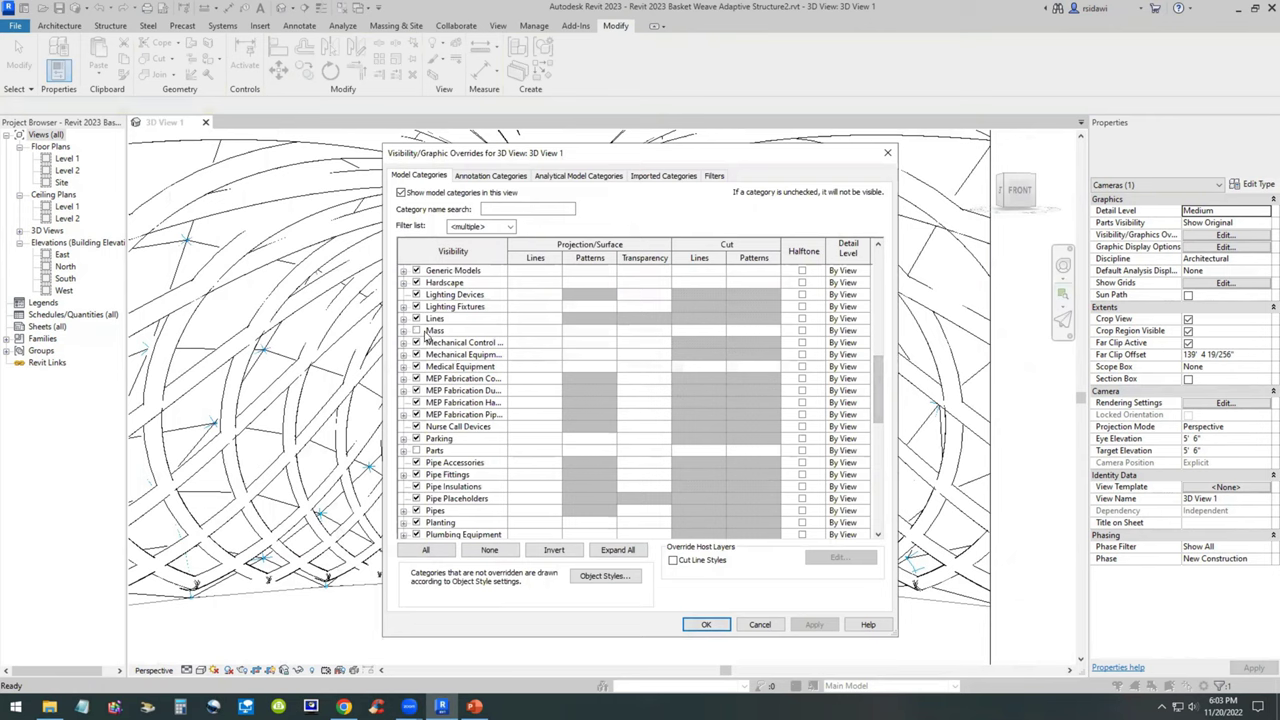
left_click(758, 625)
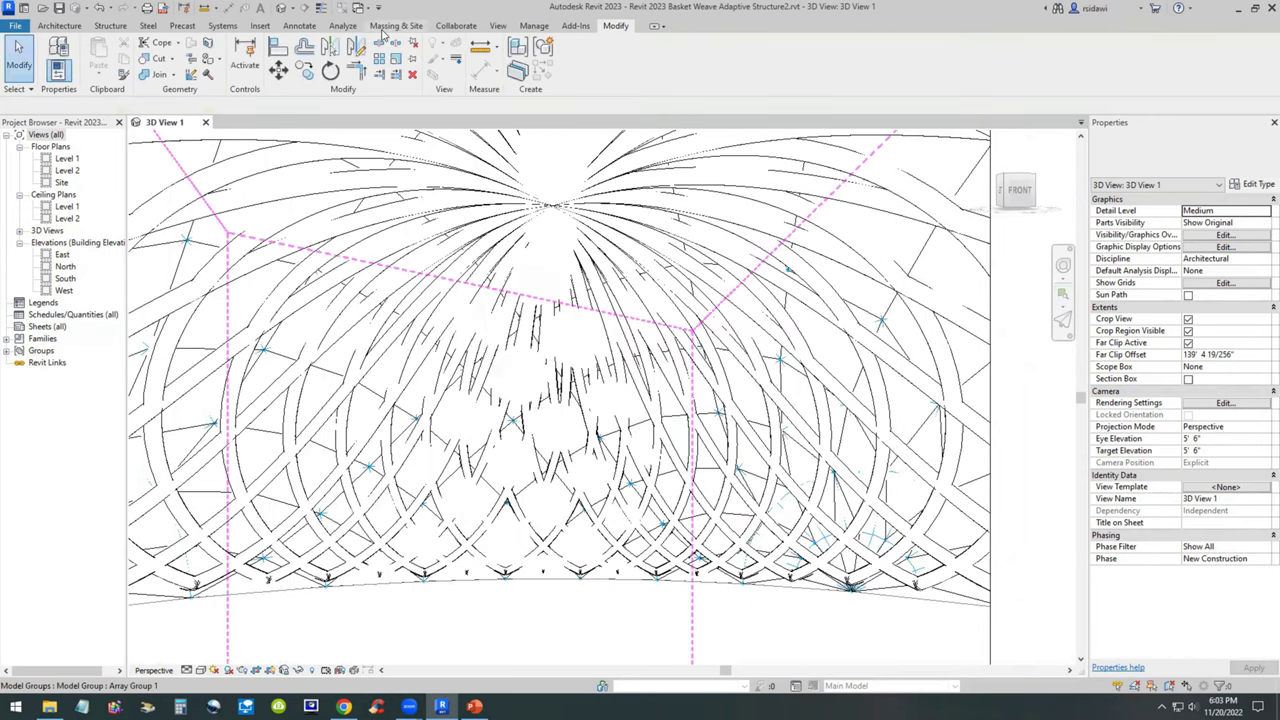
left_click(396, 25)
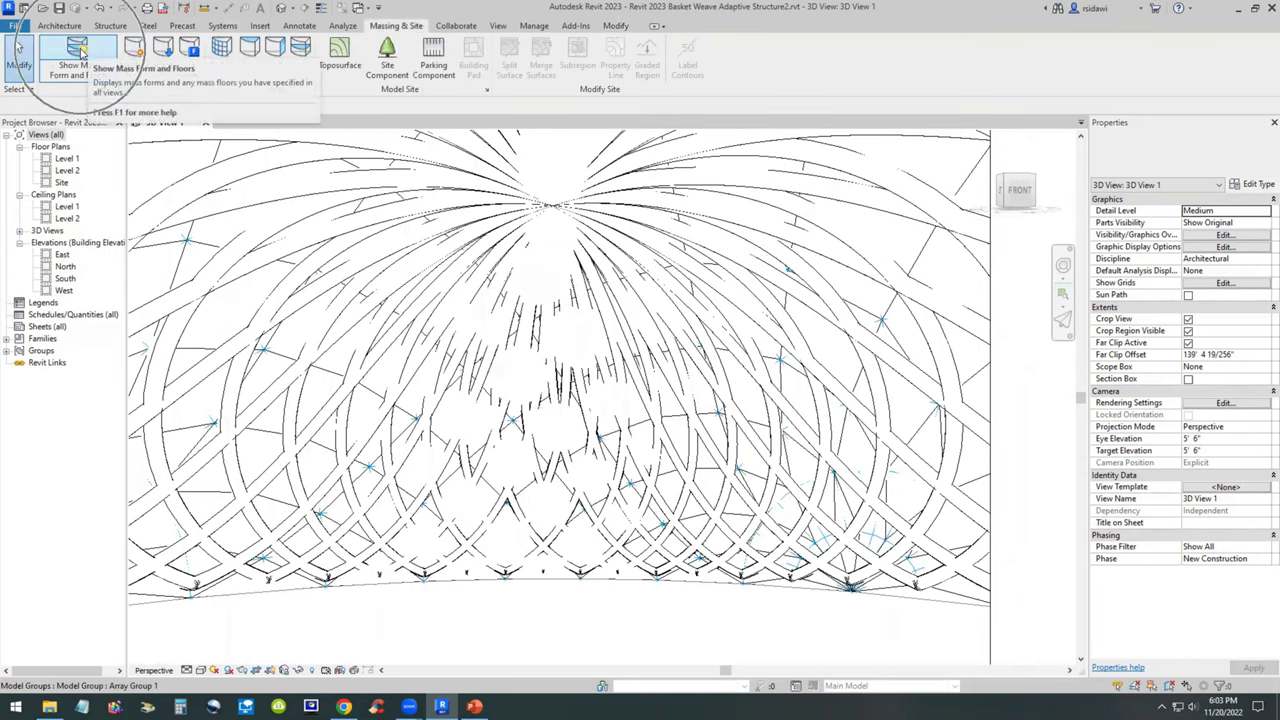
left_click(80, 50)
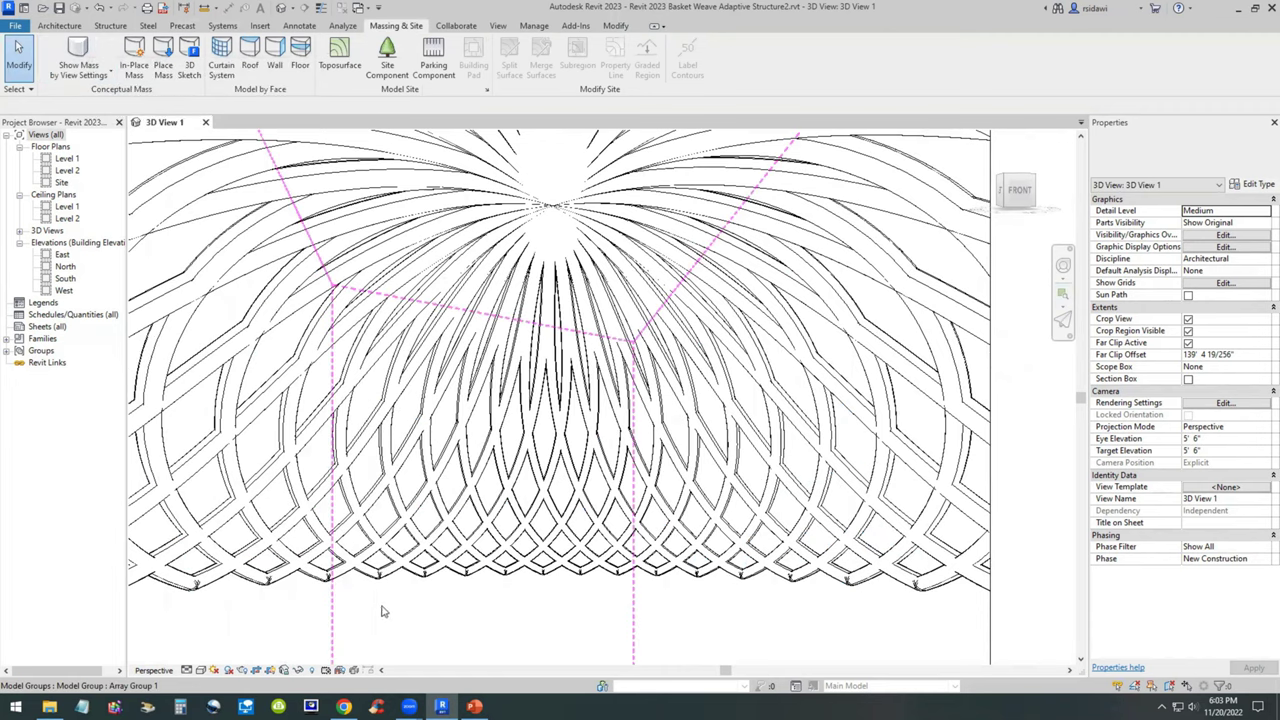
left_click(187, 671)
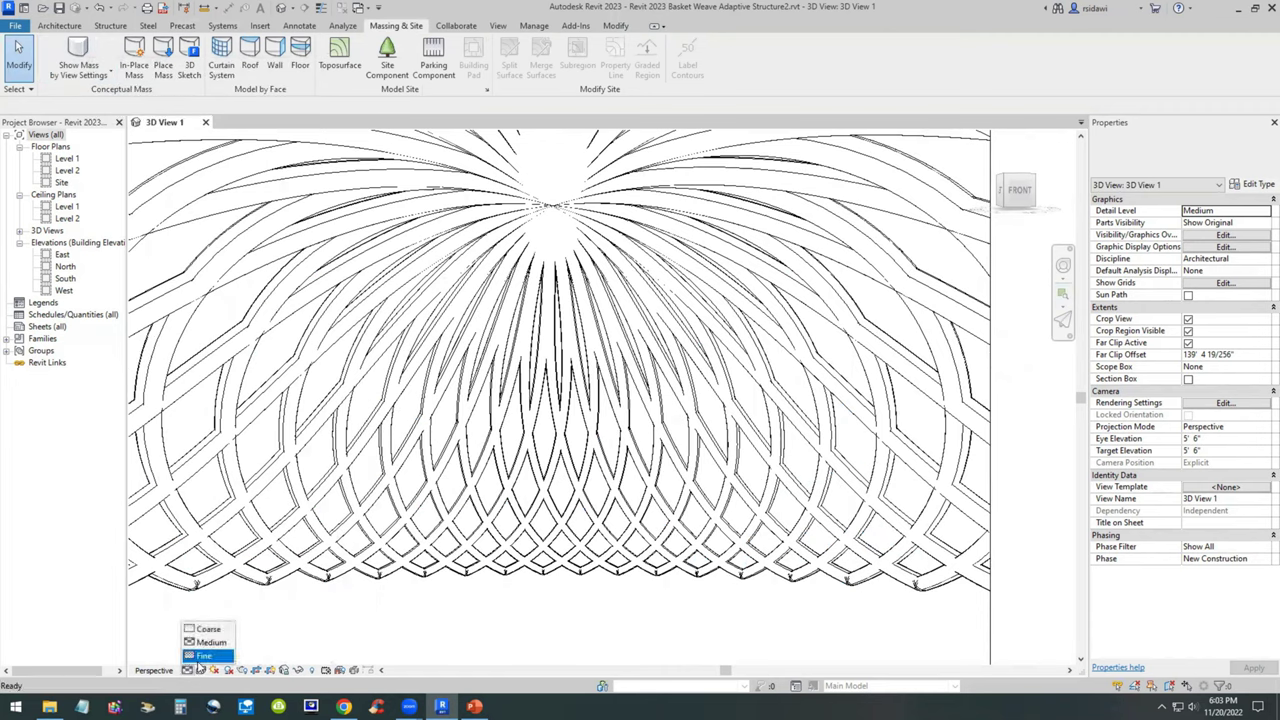
left_click(203, 662)
left_click(199, 671)
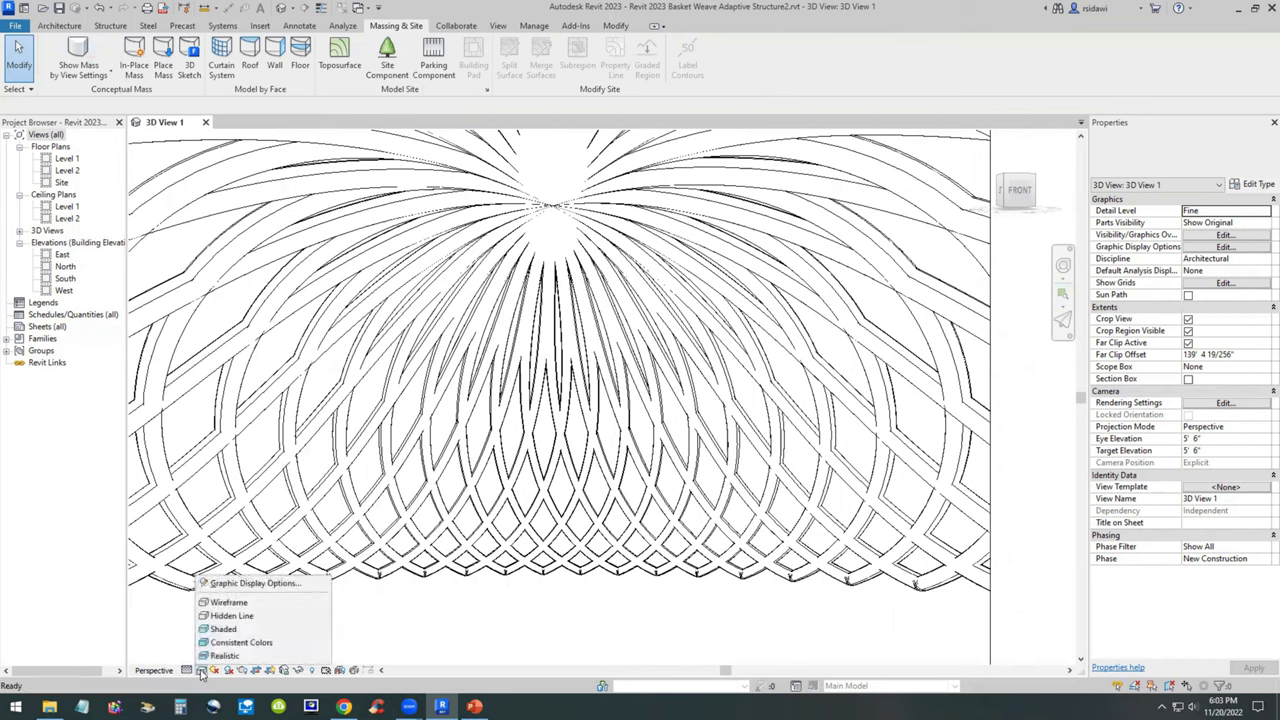
left_click(218, 656)
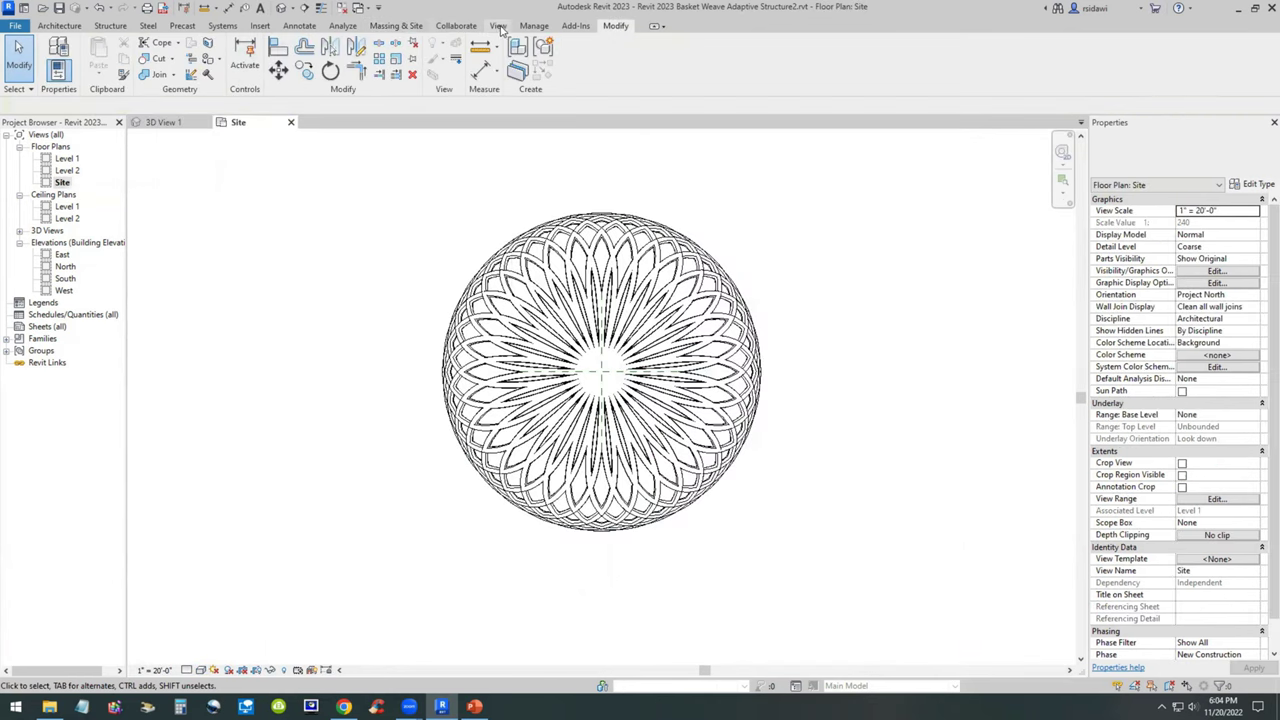
- From the Site plan, place a perspective camera with its eye outside the dome, aimed at the dome
left_click(497, 25)
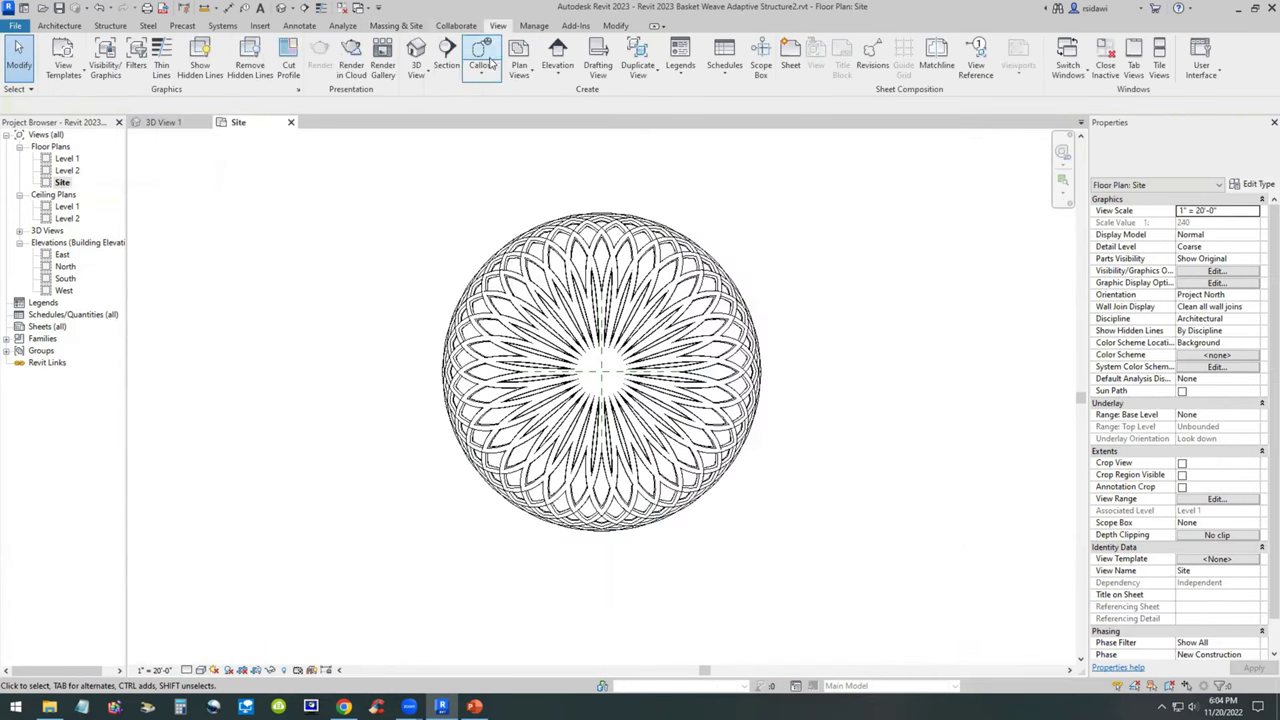
left_click(418, 78)
left_click(425, 120)
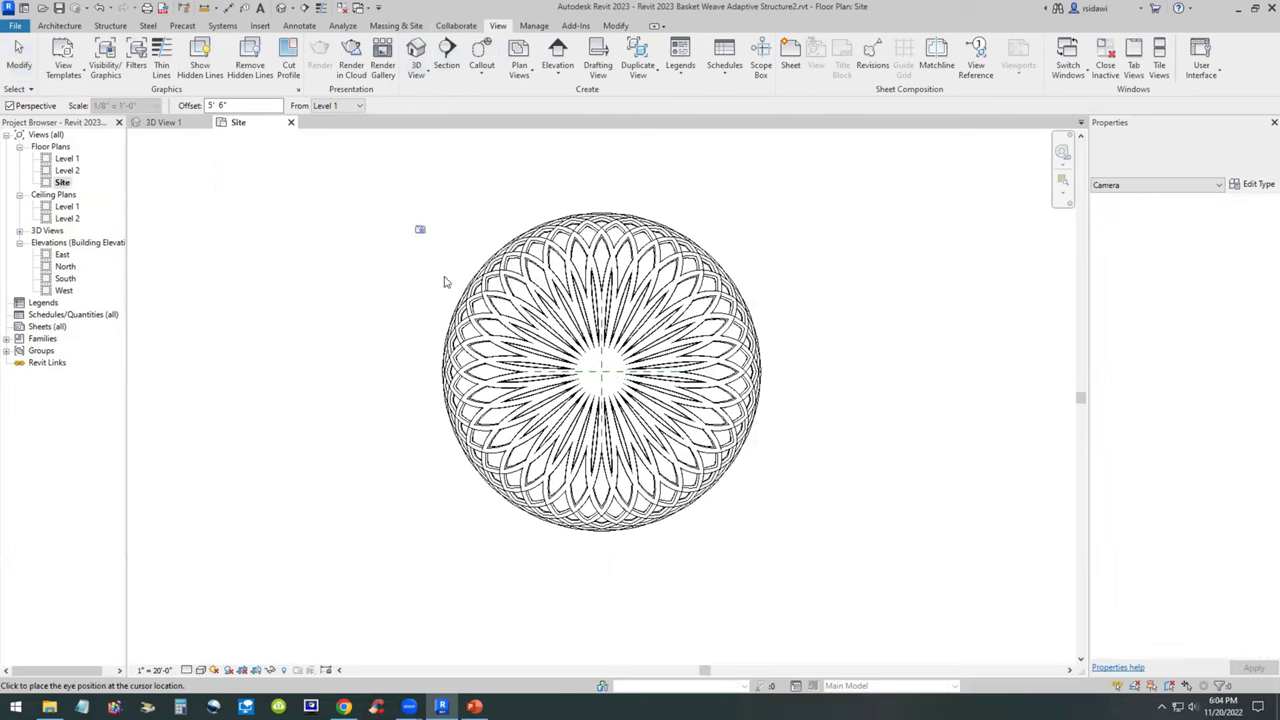
scroll(545, 312, "down", 2)
left_click(477, 597)
left_click(586, 445)
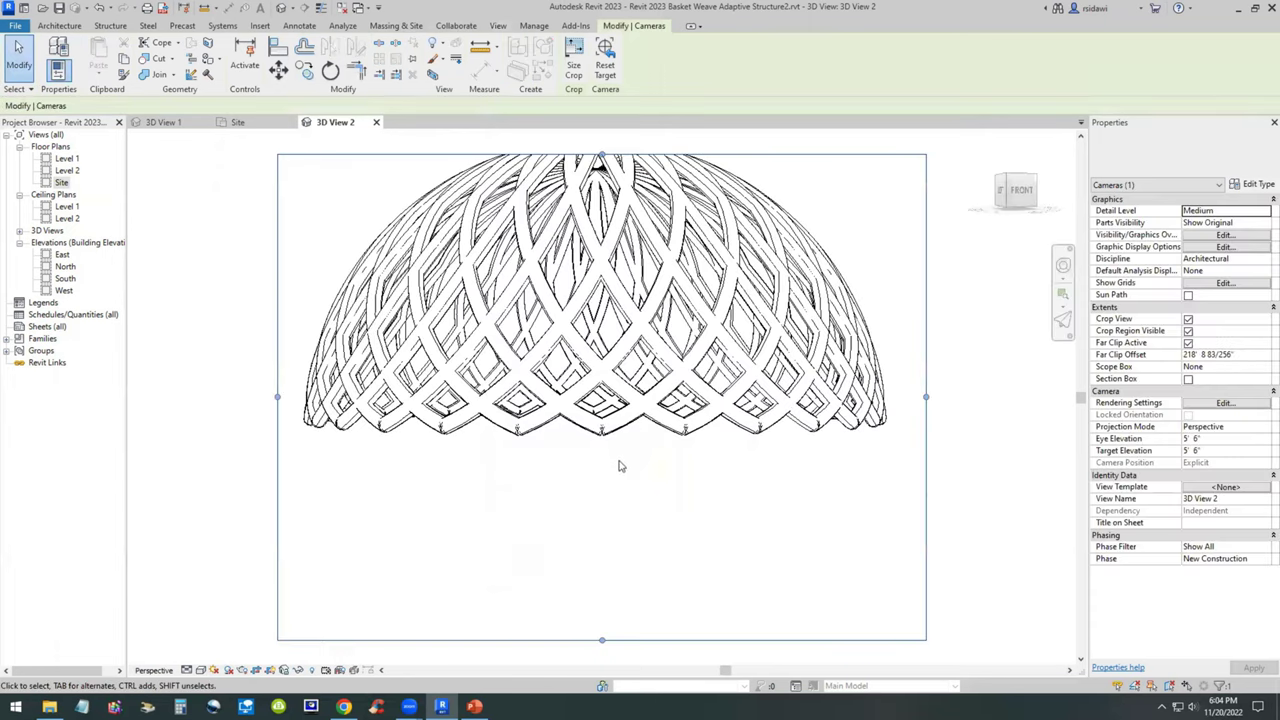
- Orbit the camera up to look down on the dome and extend the crop region over its top
middle_click_drag(618, 462, 612, 515, "shift")
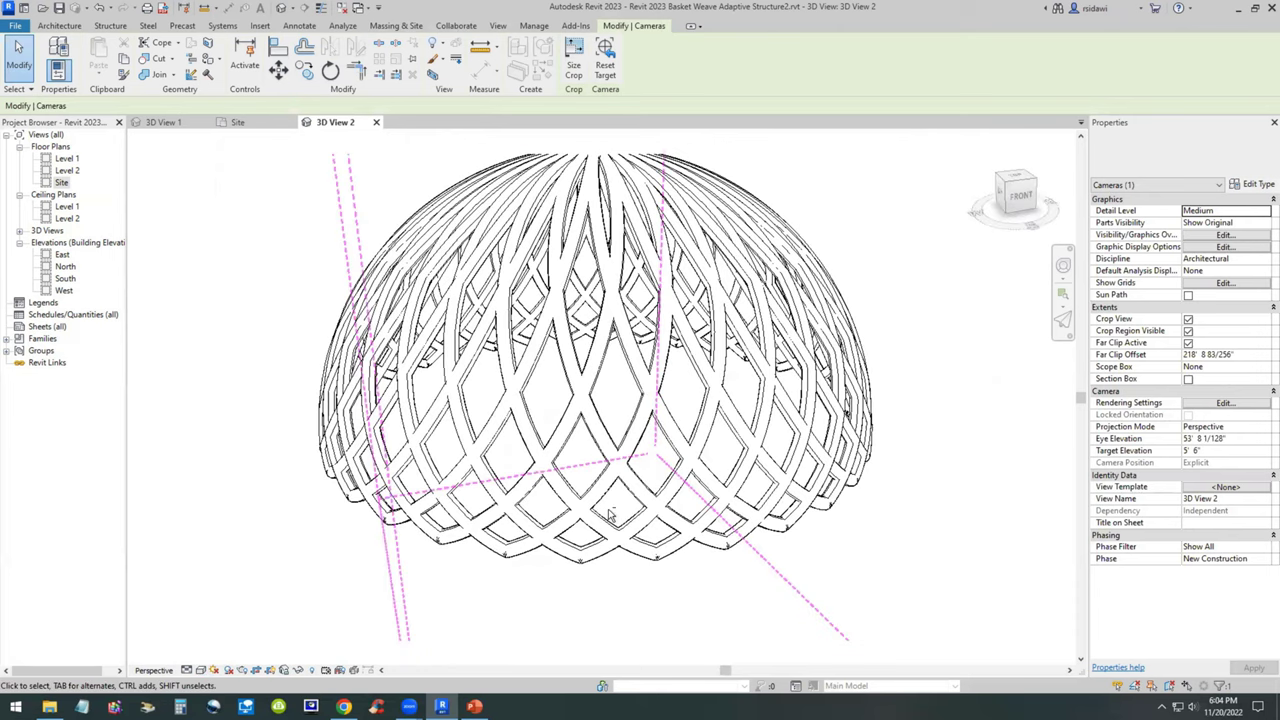
middle_click_drag(502, 600, 503, 636, "shift")
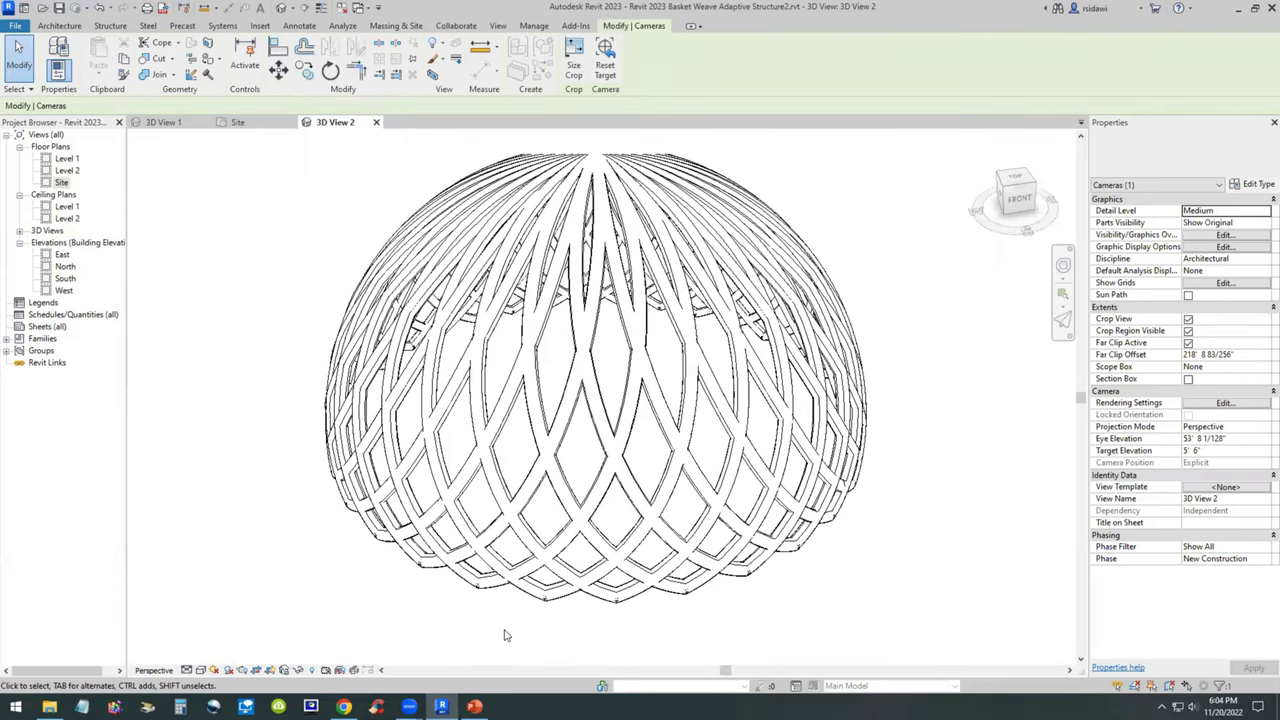
scroll(505, 635, "down", 3)
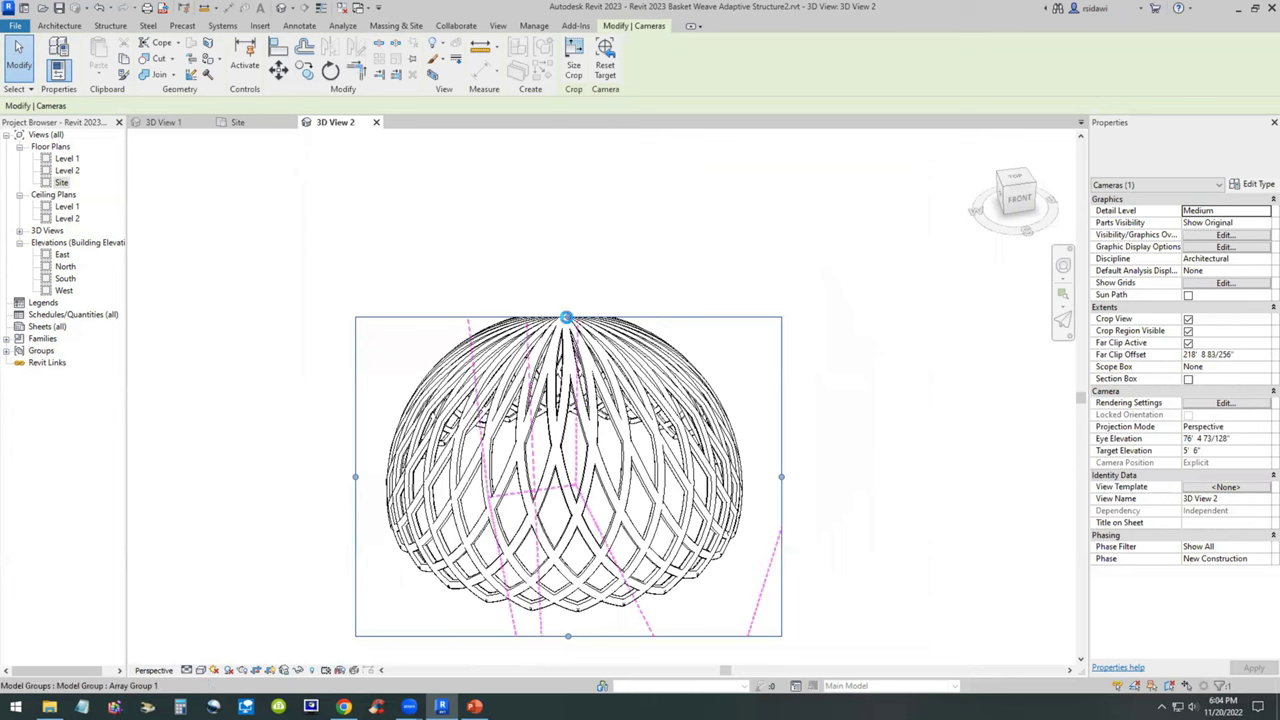
left_click_drag(567, 318, 568, 282)
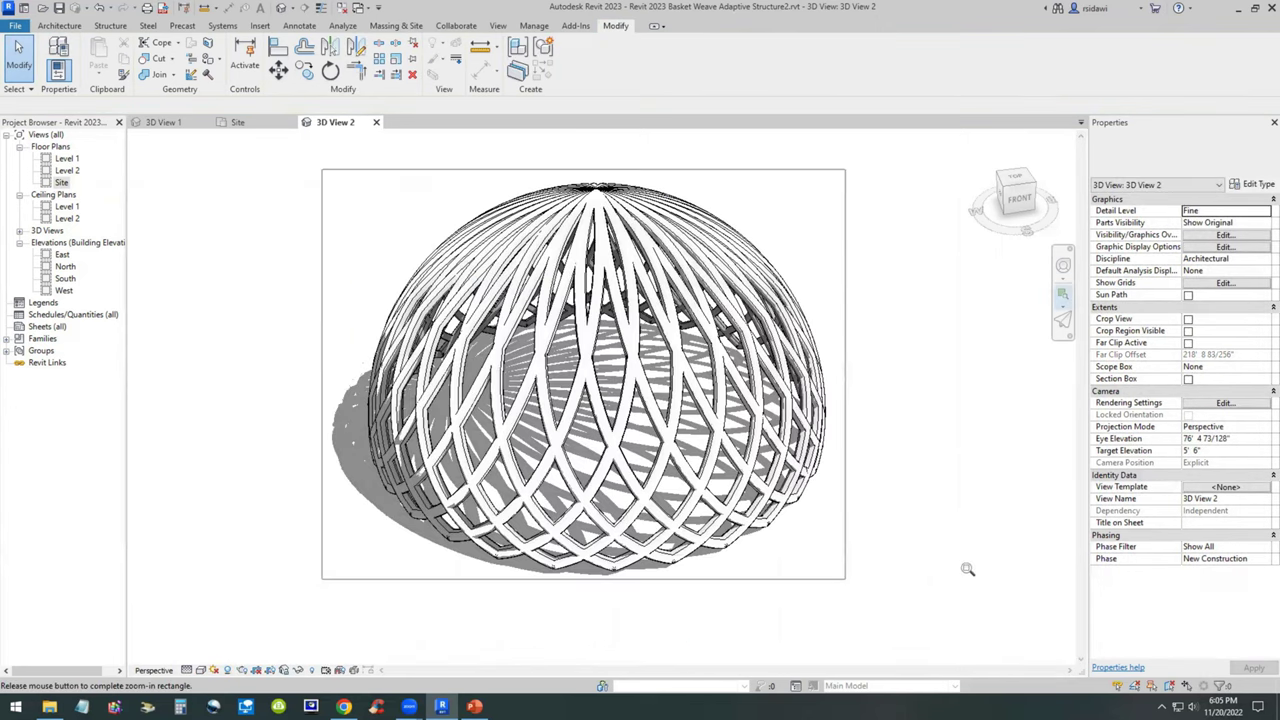
- Zoom in until the dome fills 3D View 2, then save the project
scroll(967, 569, "up", 3)
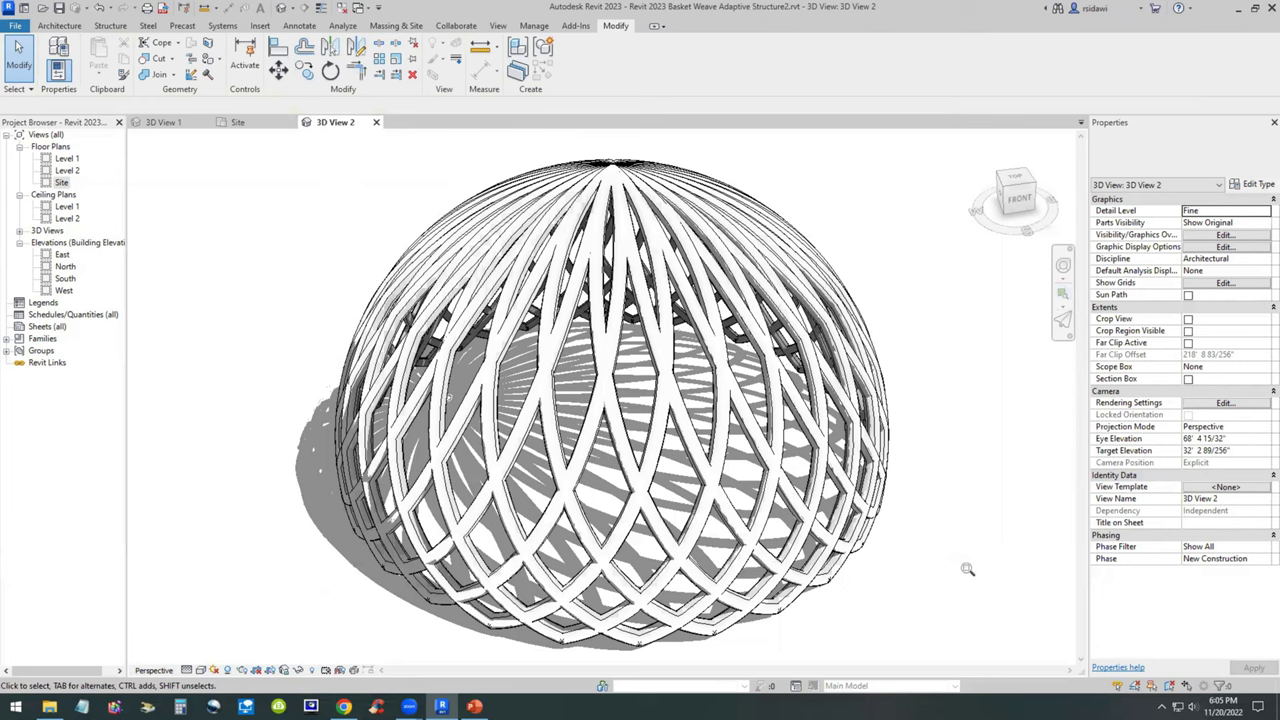
left_click(59, 8)
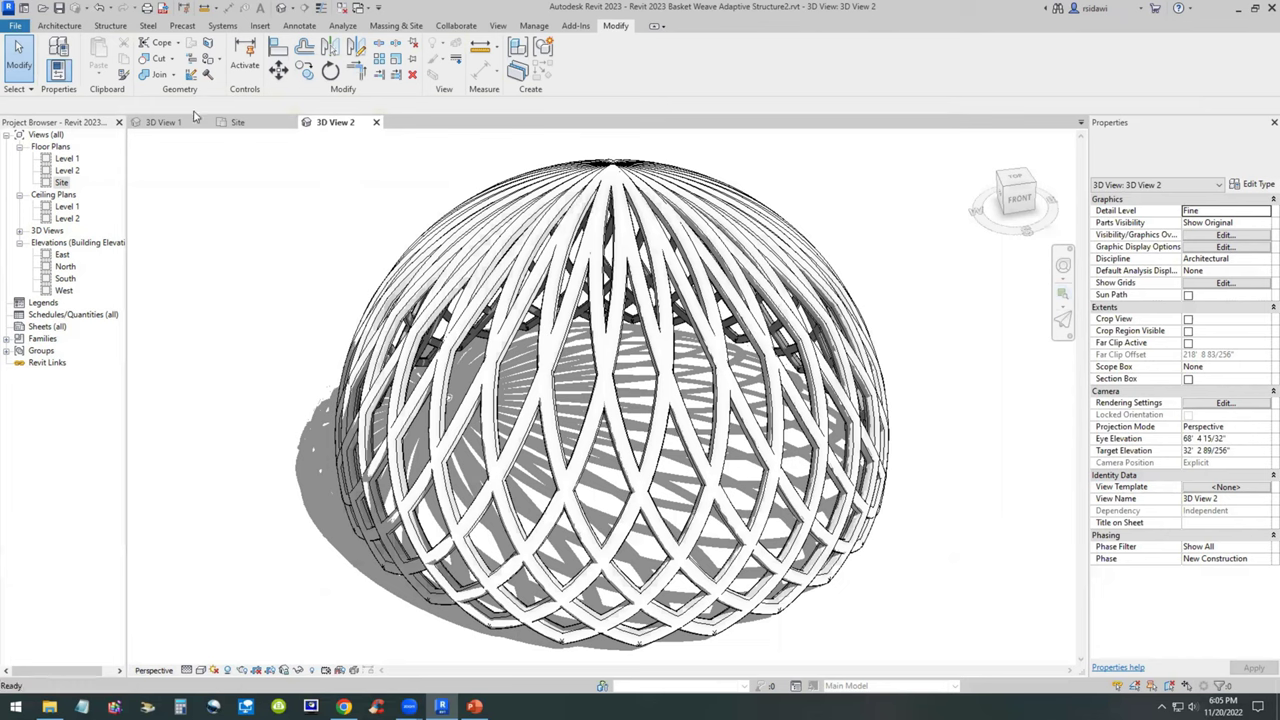